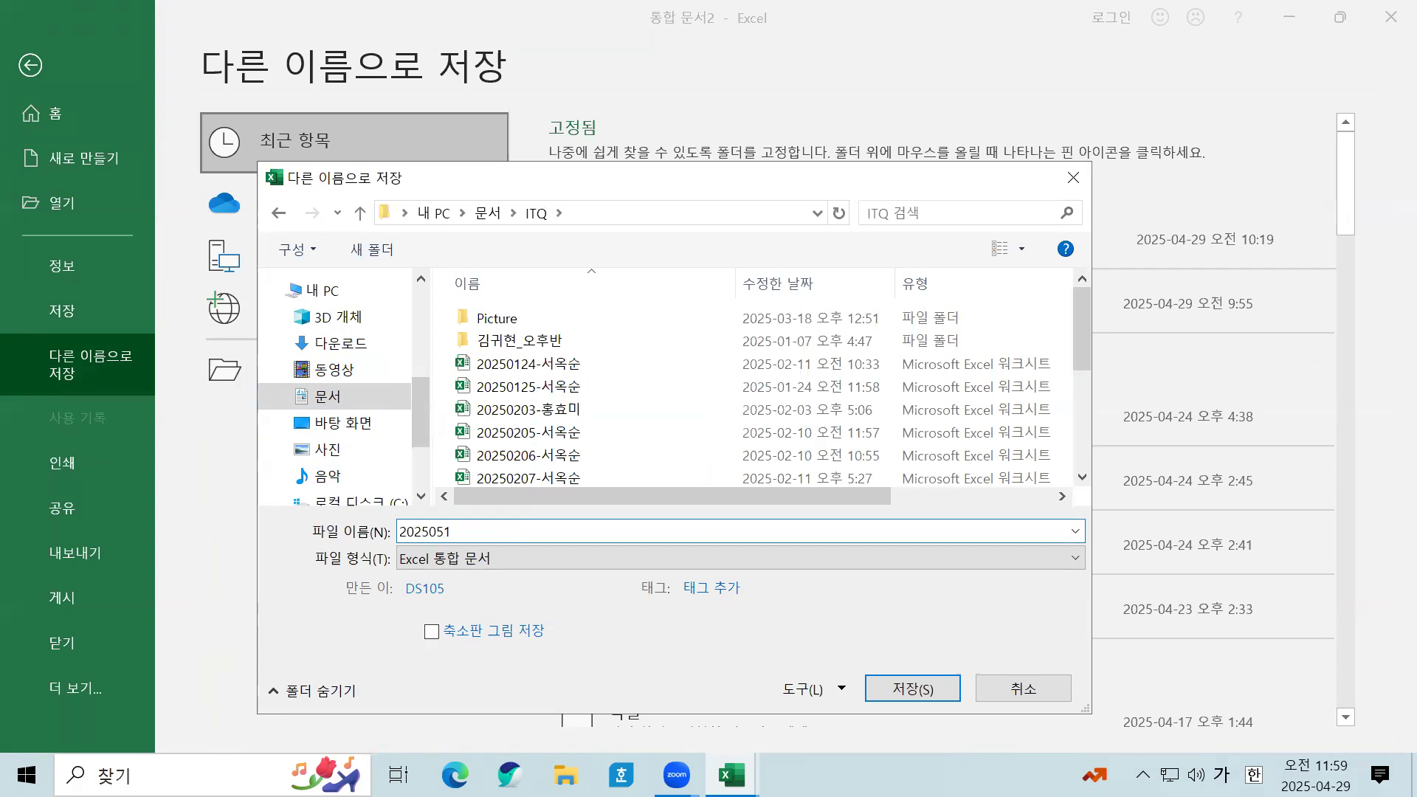
Step: Save the workbook in the ITQ folder as 20250501- followed by the candidate's name
{"action": "type", "text": "0501-"}
{"action": "key", "text": "Hangul"}
{"action": "left_click", "coordinate": [912, 689]}
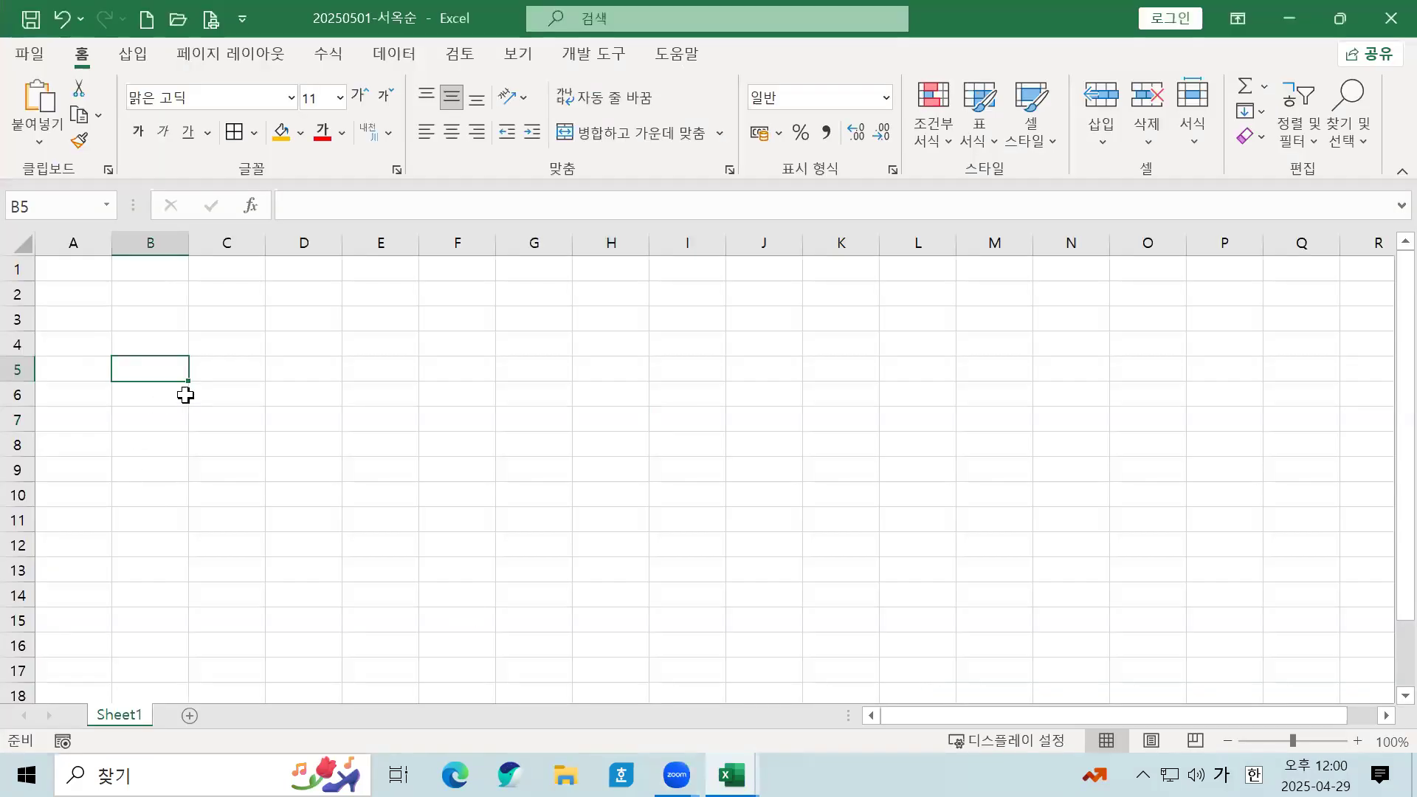
Step: Add Sheet2 and Sheet3 so the workbook holds three worksheets
{"action": "left_click", "coordinate": [185, 396]}
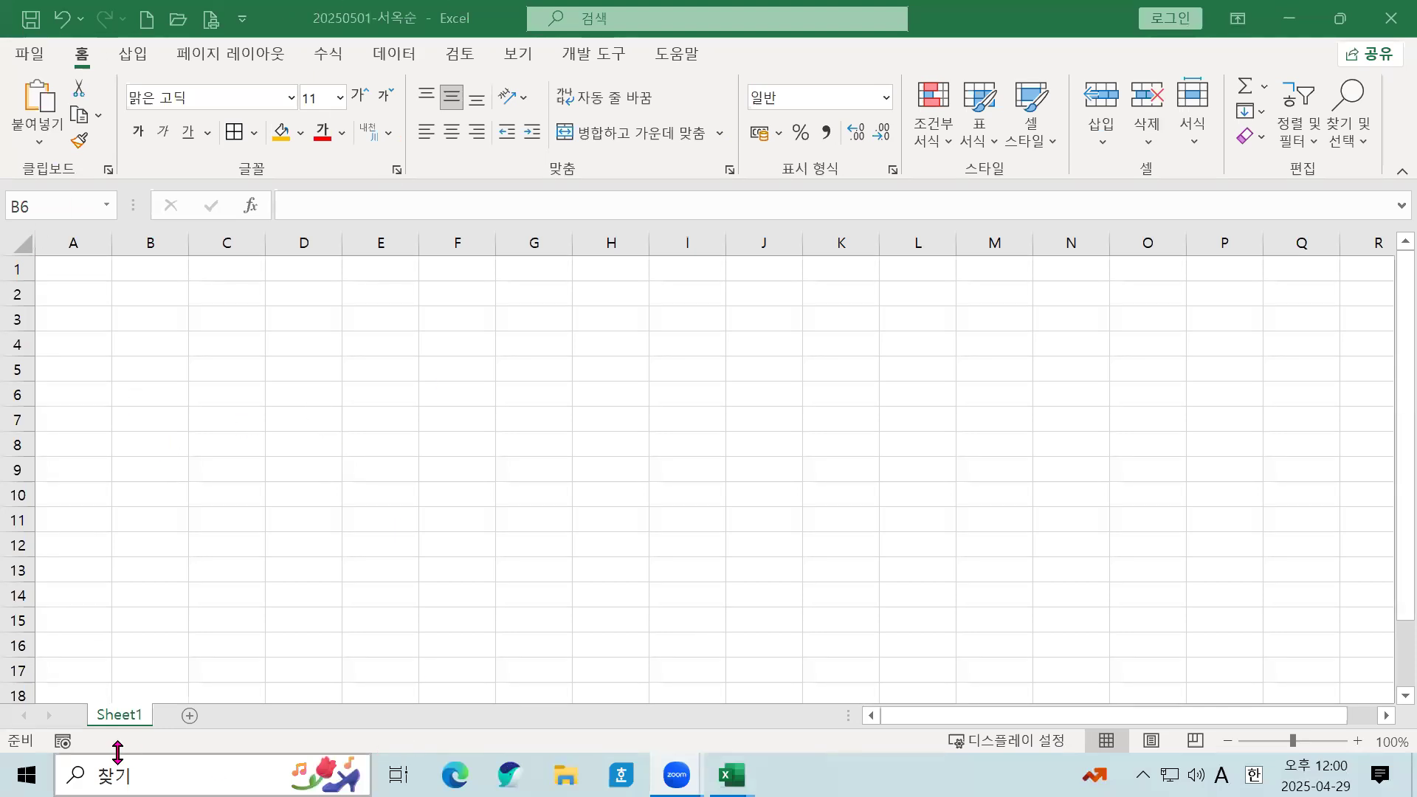
{"action": "left_click", "coordinate": [189, 716]}
{"action": "left_click", "coordinate": [255, 715]}
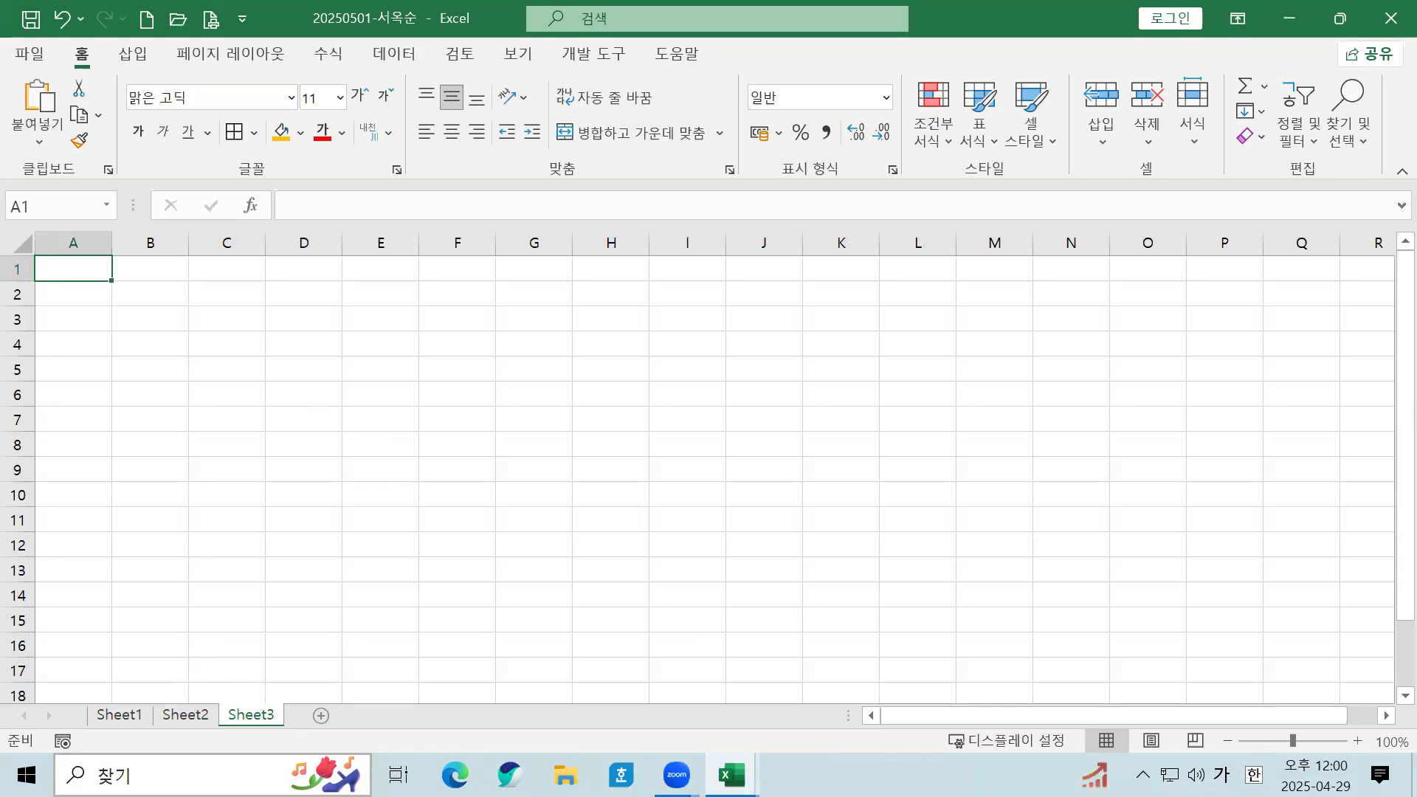
Step: Group all three sheets and set column A's width to 1
{"action": "left_click", "coordinate": [126, 716], "text": "shift"}
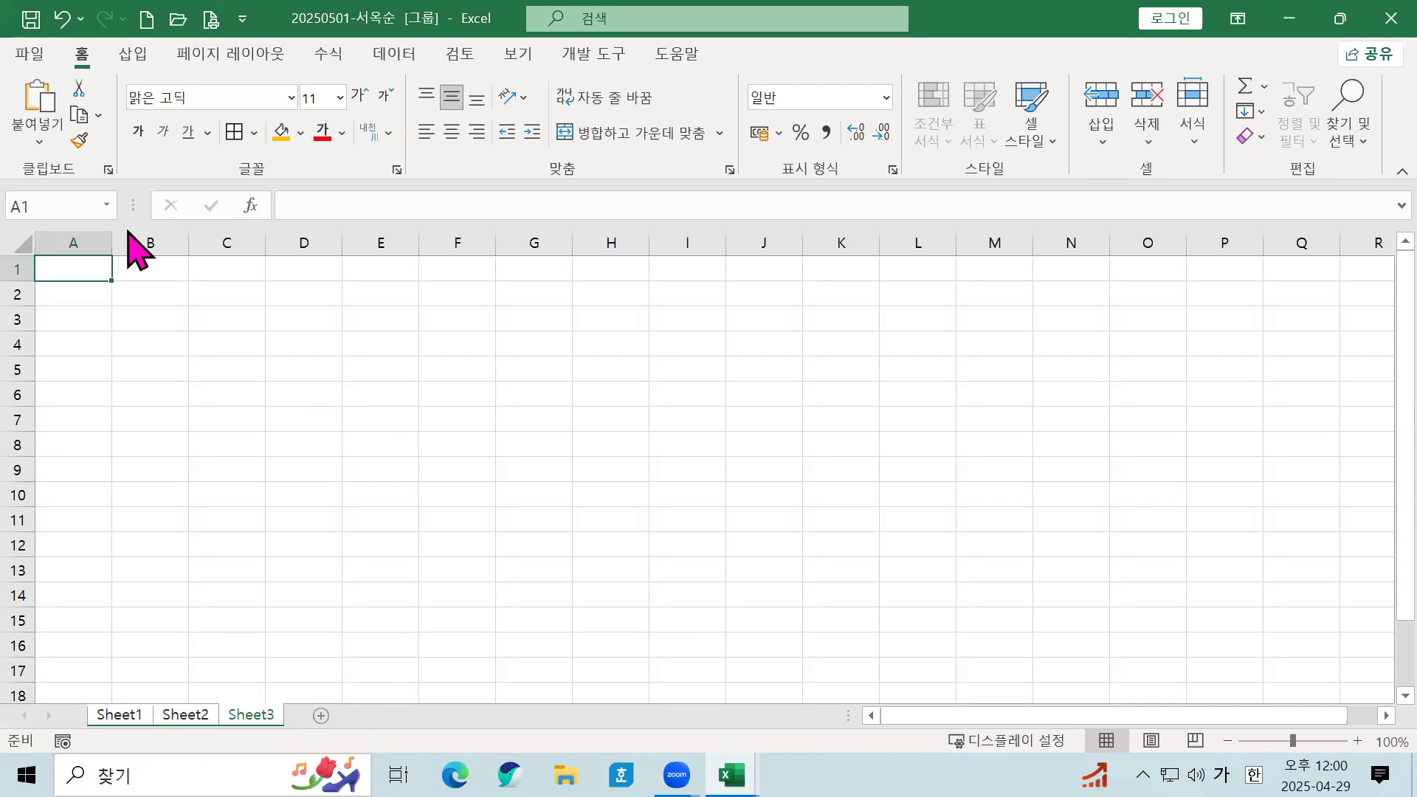
{"action": "left_click", "coordinate": [74, 242]}
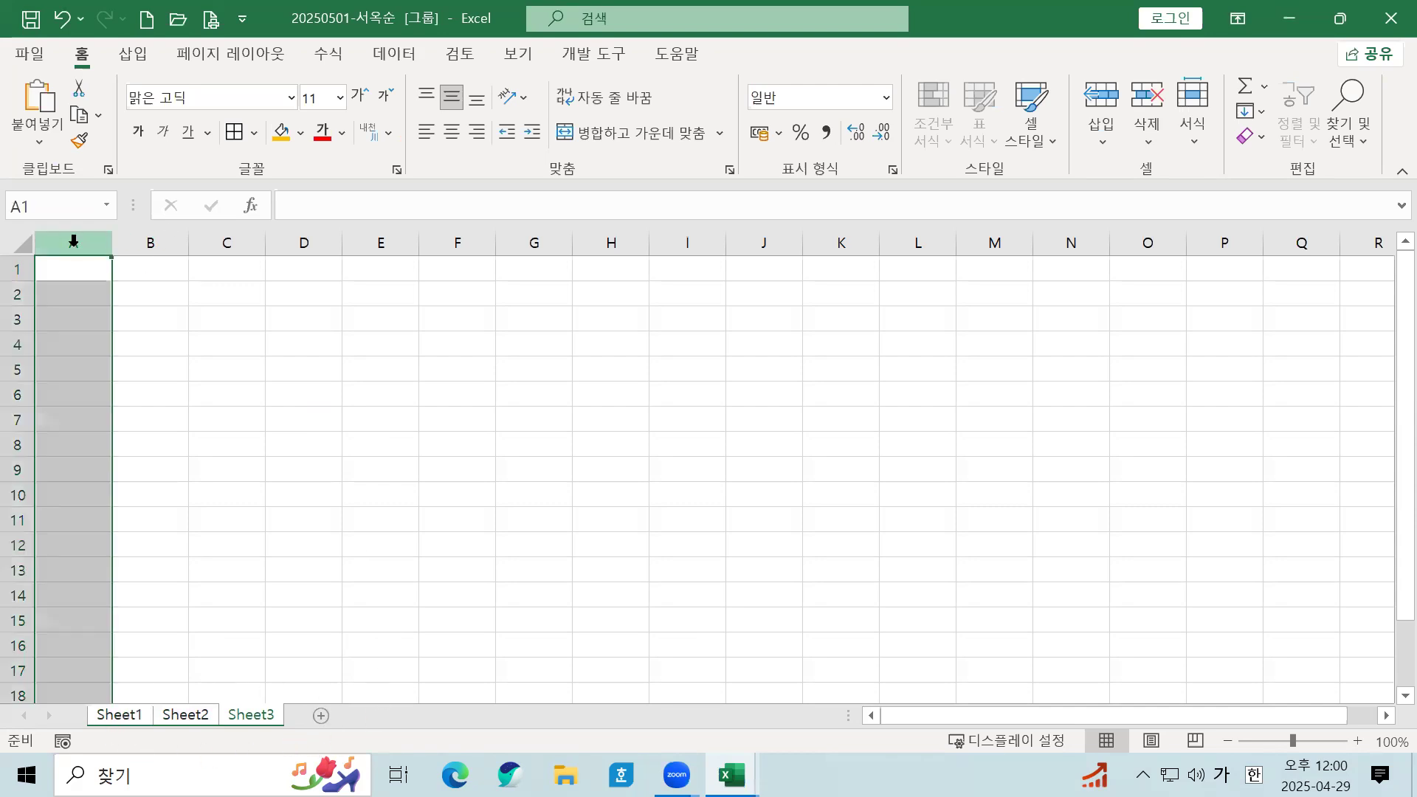
{"action": "right_click", "coordinate": [74, 242]}
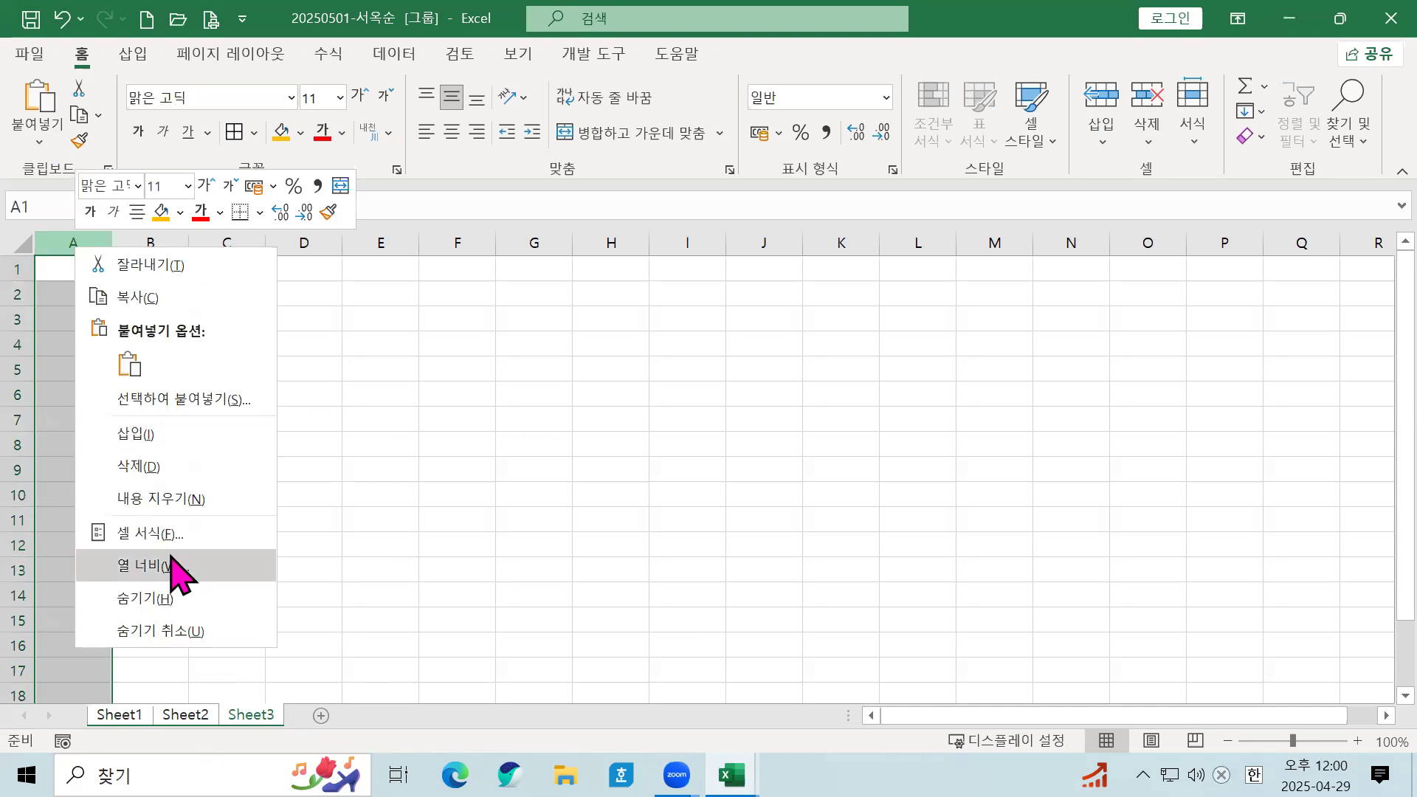
{"action": "left_click", "coordinate": [174, 567]}
{"action": "type", "text": "1"}
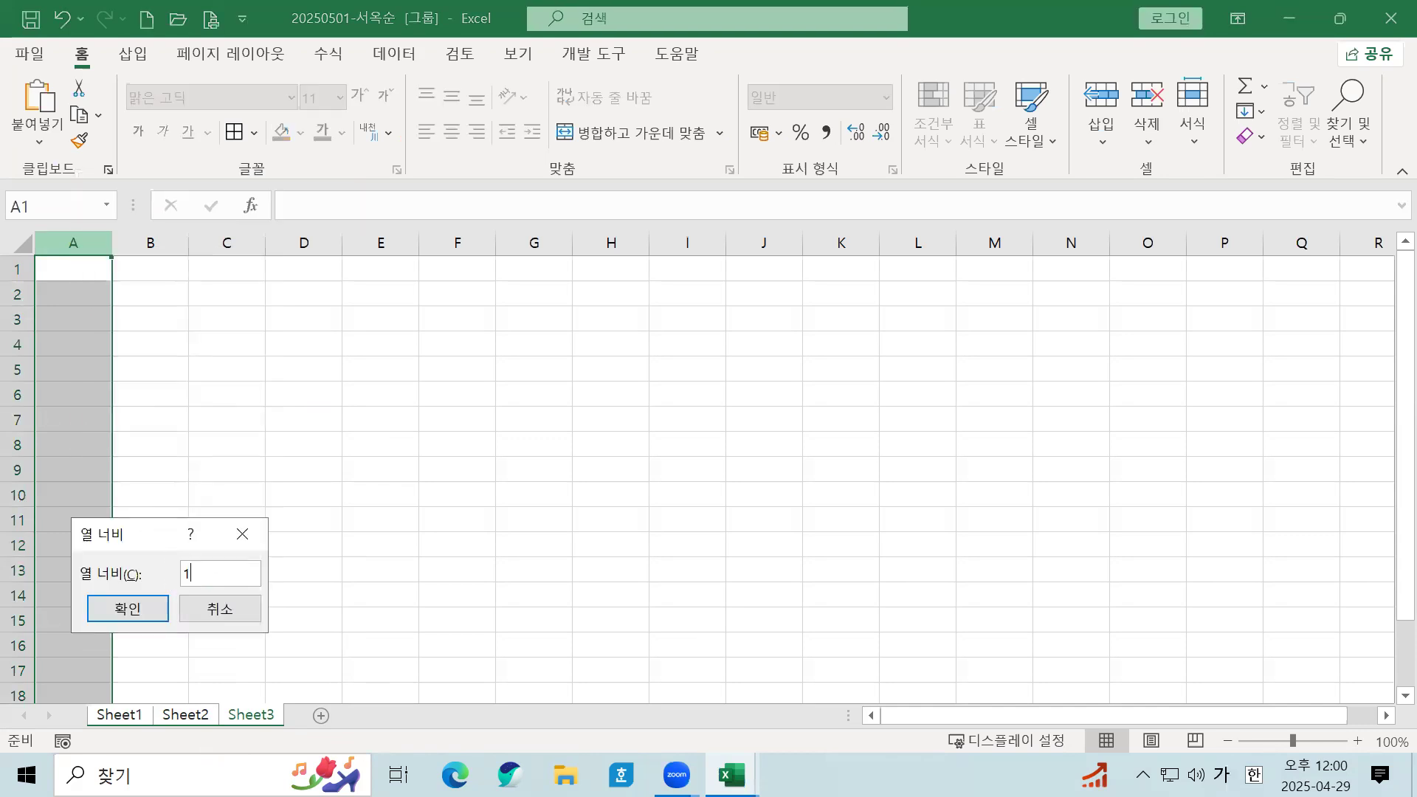
{"action": "left_click", "coordinate": [127, 610]}
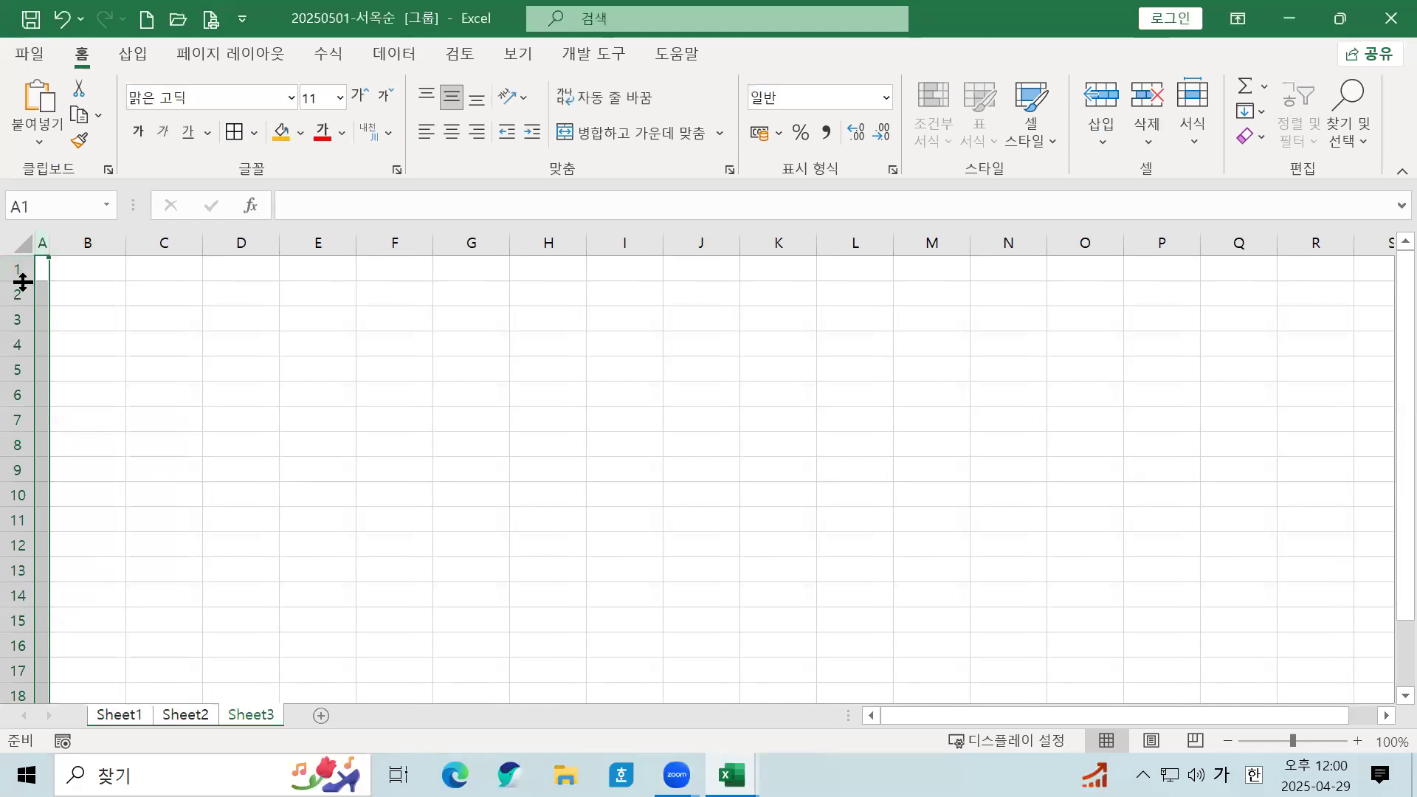
Step: Set every cell on the grouped sheets to the 굴림 font, centre-aligned
{"action": "left_click", "coordinate": [18, 240]}
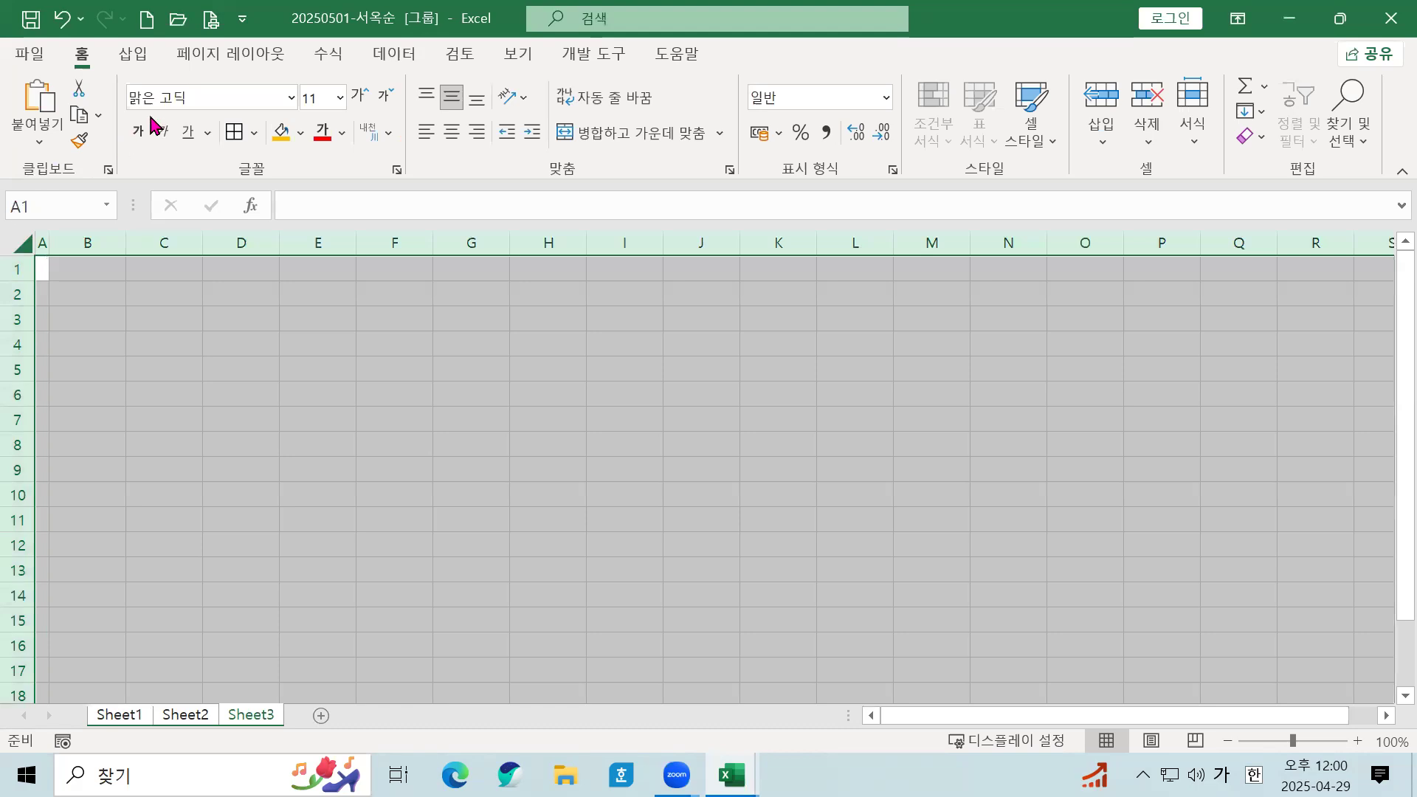
{"action": "left_click", "coordinate": [244, 100]}
{"action": "type", "text": "굴림"}
{"action": "key", "text": "Return"}
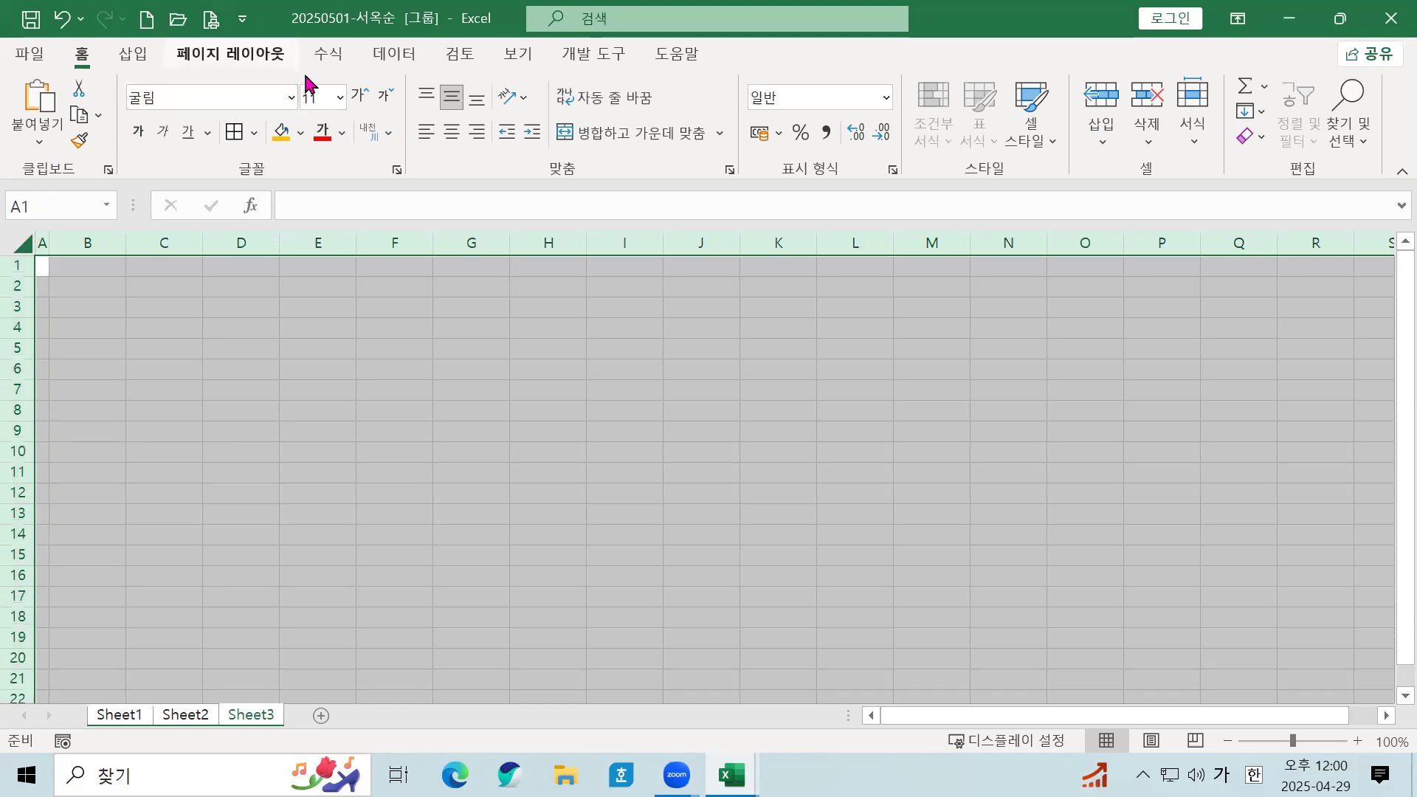
{"action": "left_click", "coordinate": [452, 132]}
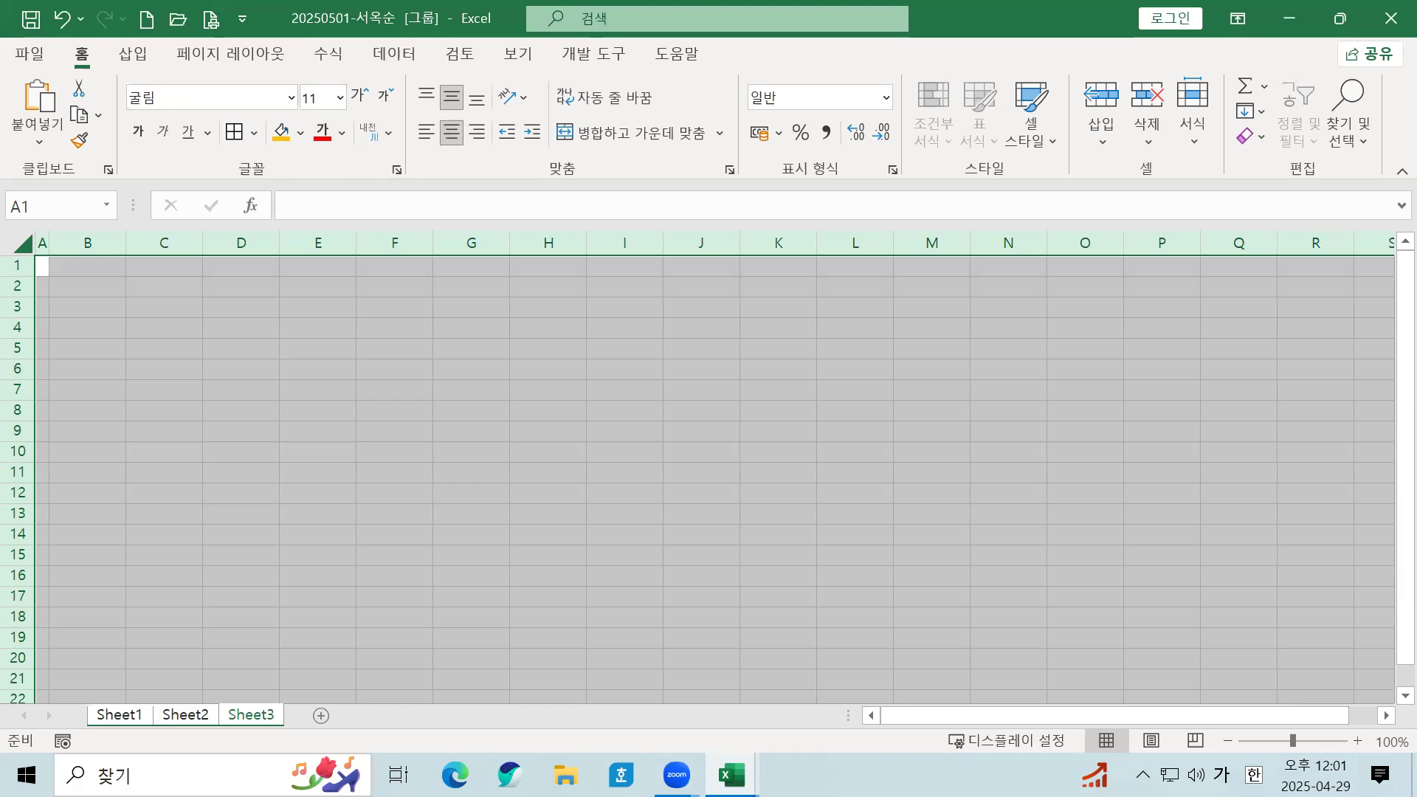
Step: Rename Sheet3, Sheet2 and Sheet1 to 제3작업, 제2작업 and 제1작업
{"action": "double_click", "coordinate": [252, 714]}
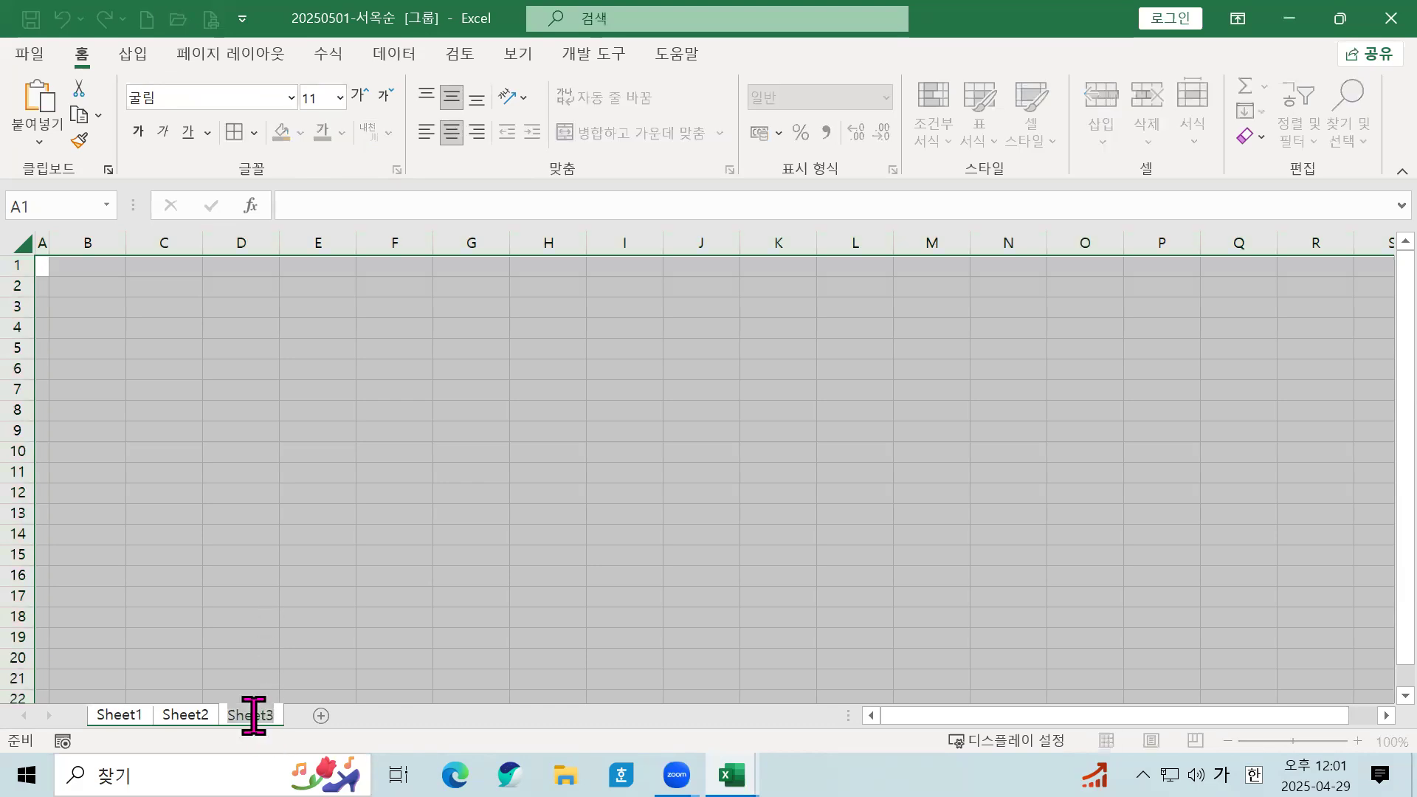
{"action": "type", "text": "제"}
{"action": "type", "text": "3작업"}
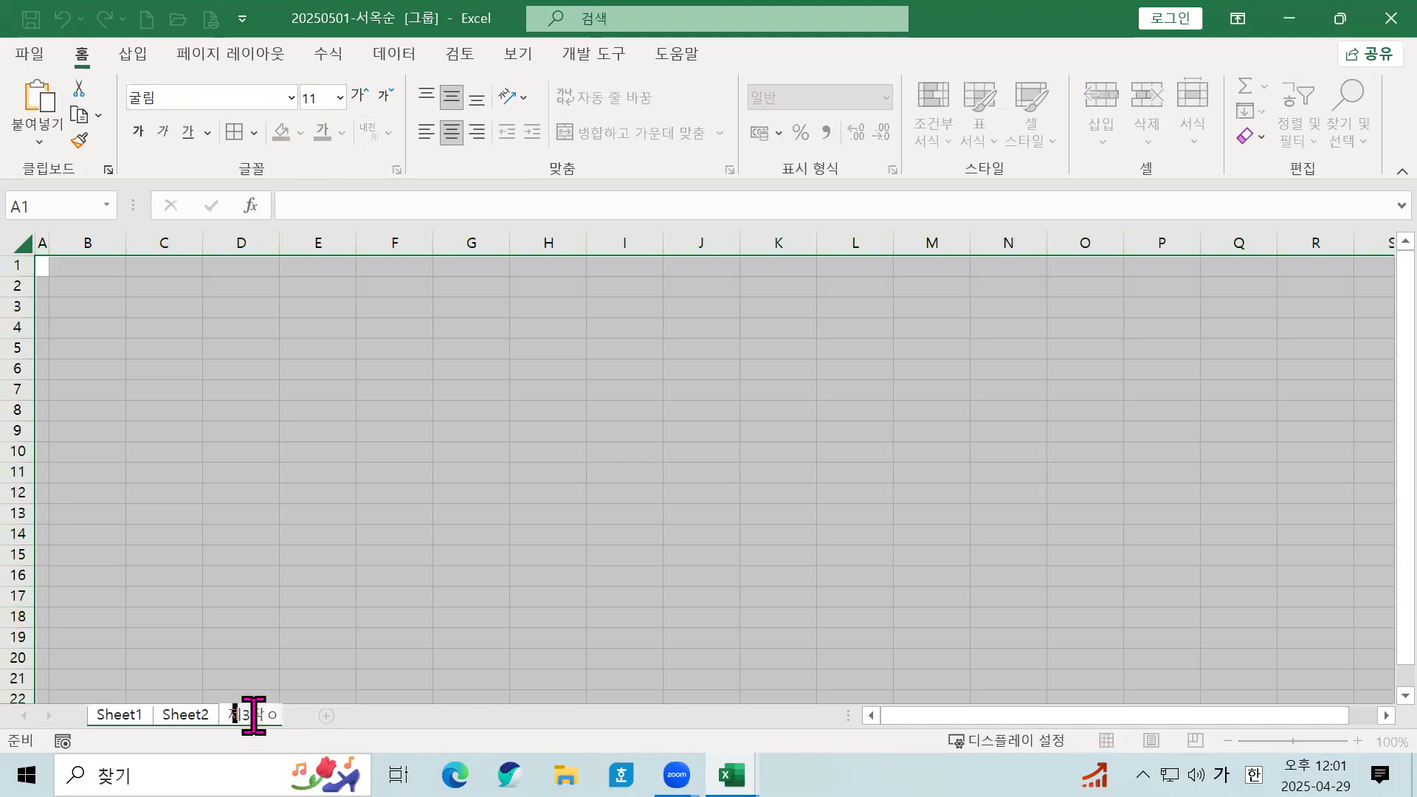
{"action": "double_click", "coordinate": [184, 714]}
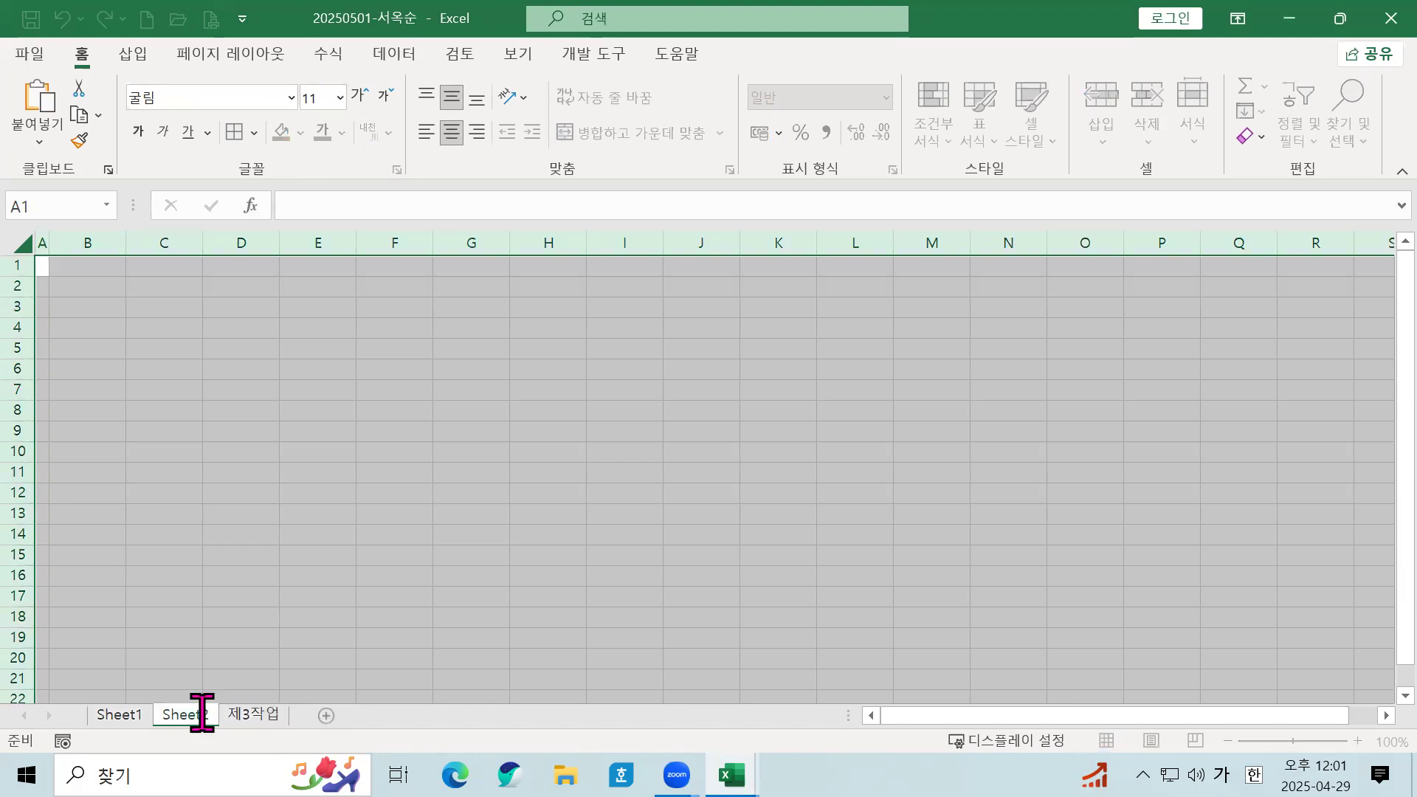
{"action": "type", "text": "지"}
{"action": "type", "text": "2작업"}
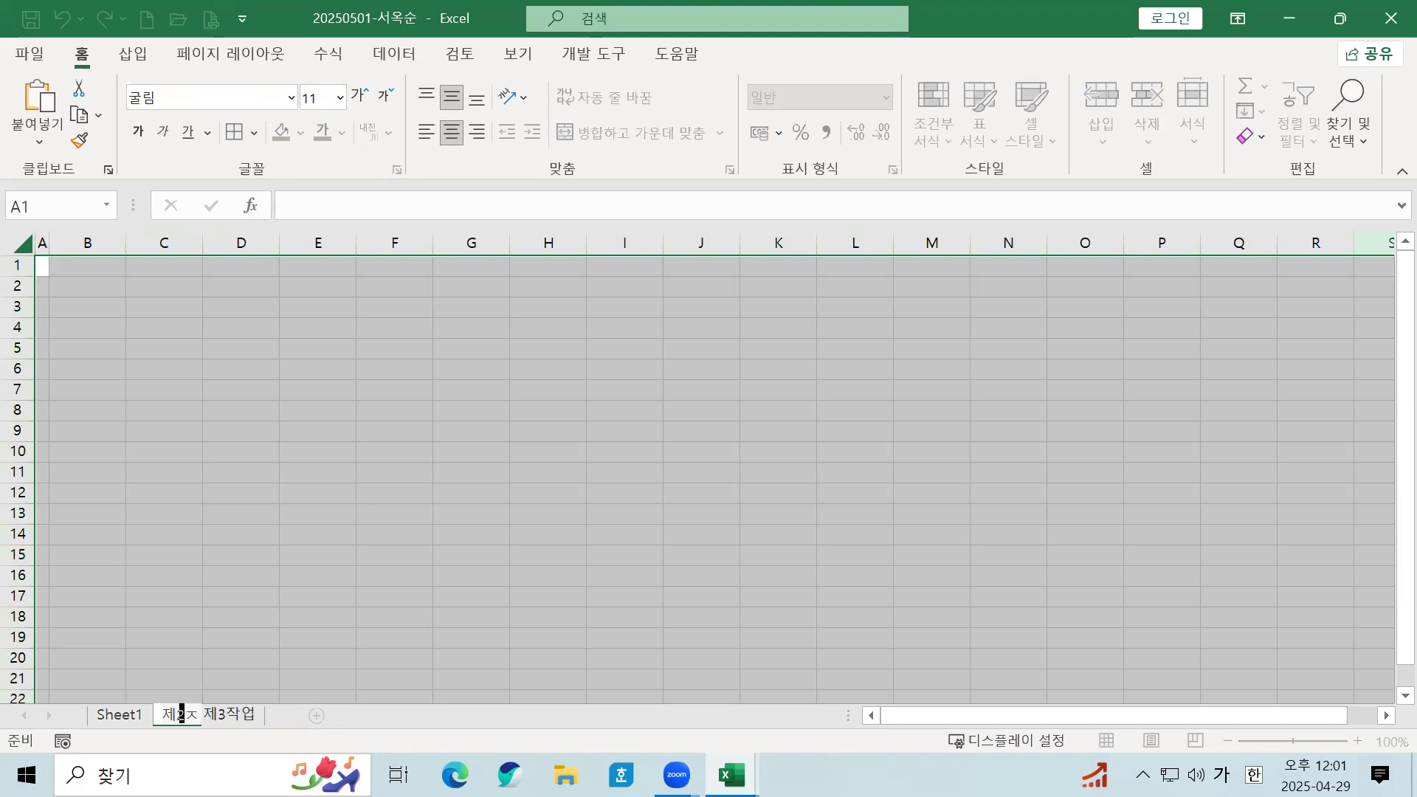
{"action": "double_click", "coordinate": [111, 716]}
{"action": "type", "text": "제1"}
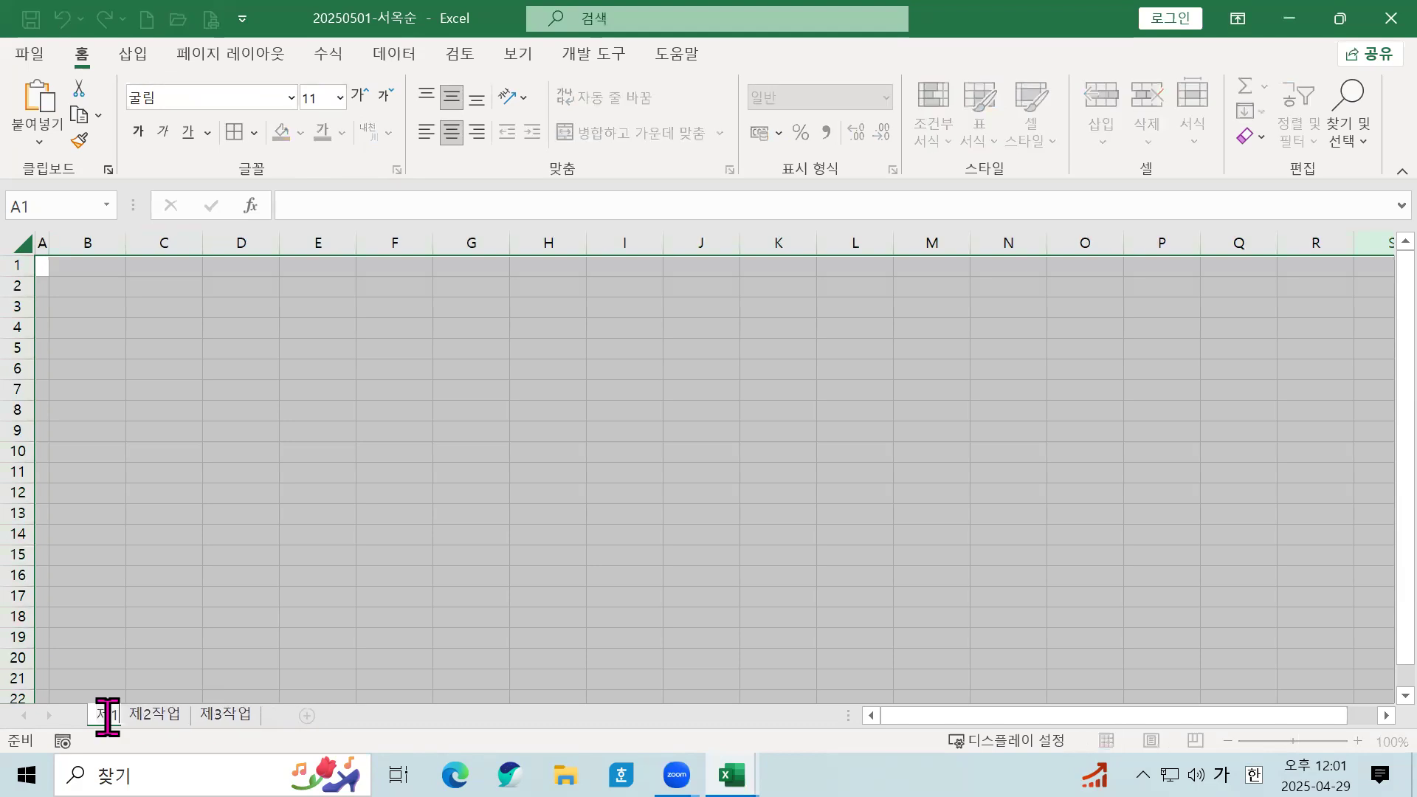
{"action": "type", "text": "작업"}
{"action": "key", "text": "Return"}
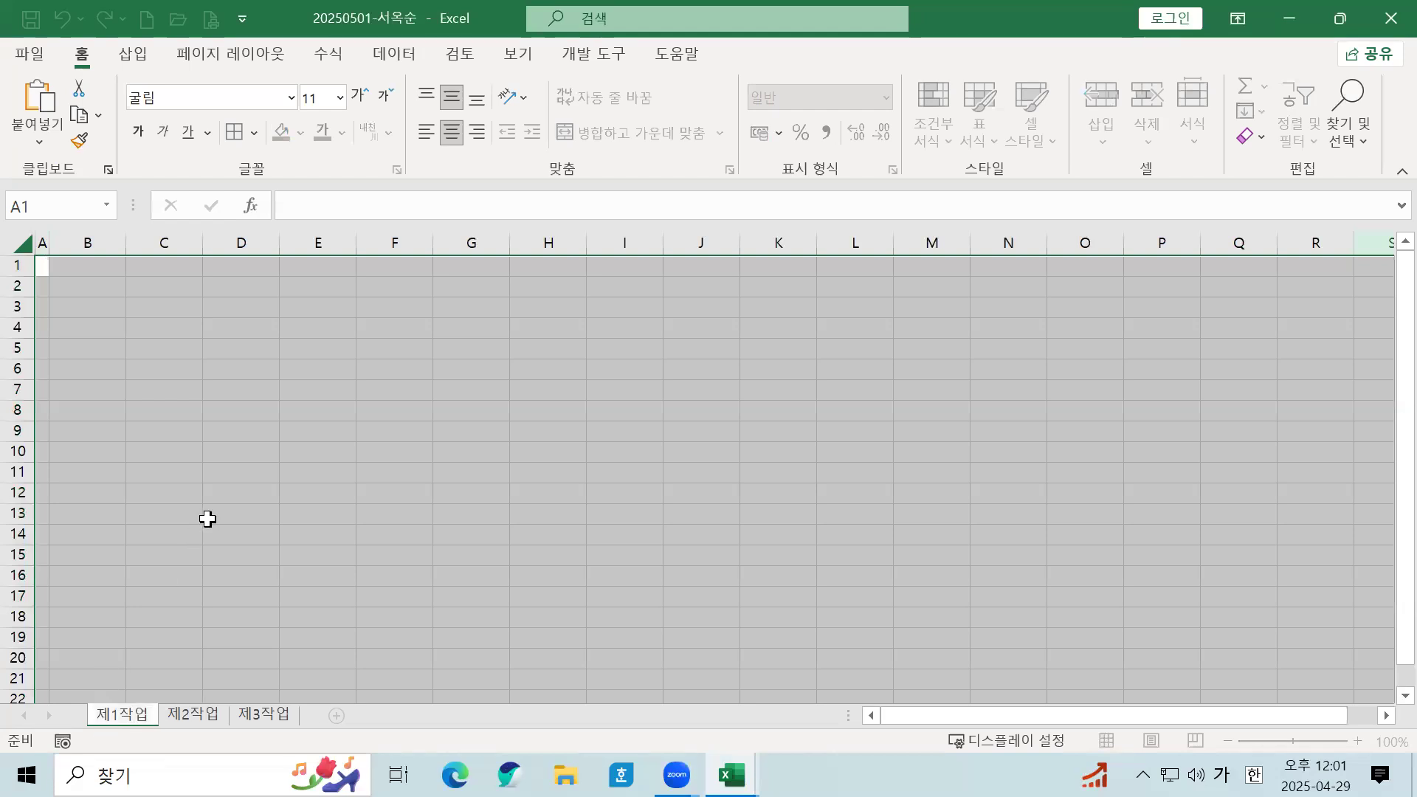
{"action": "left_click", "coordinate": [208, 519]}
{"action": "left_click", "coordinate": [145, 323]}
Step: Apply thin all-cell borders to the table range B4:J14
{"action": "left_click_drag", "start_coordinate": [101, 332], "coordinate": [665, 535]}
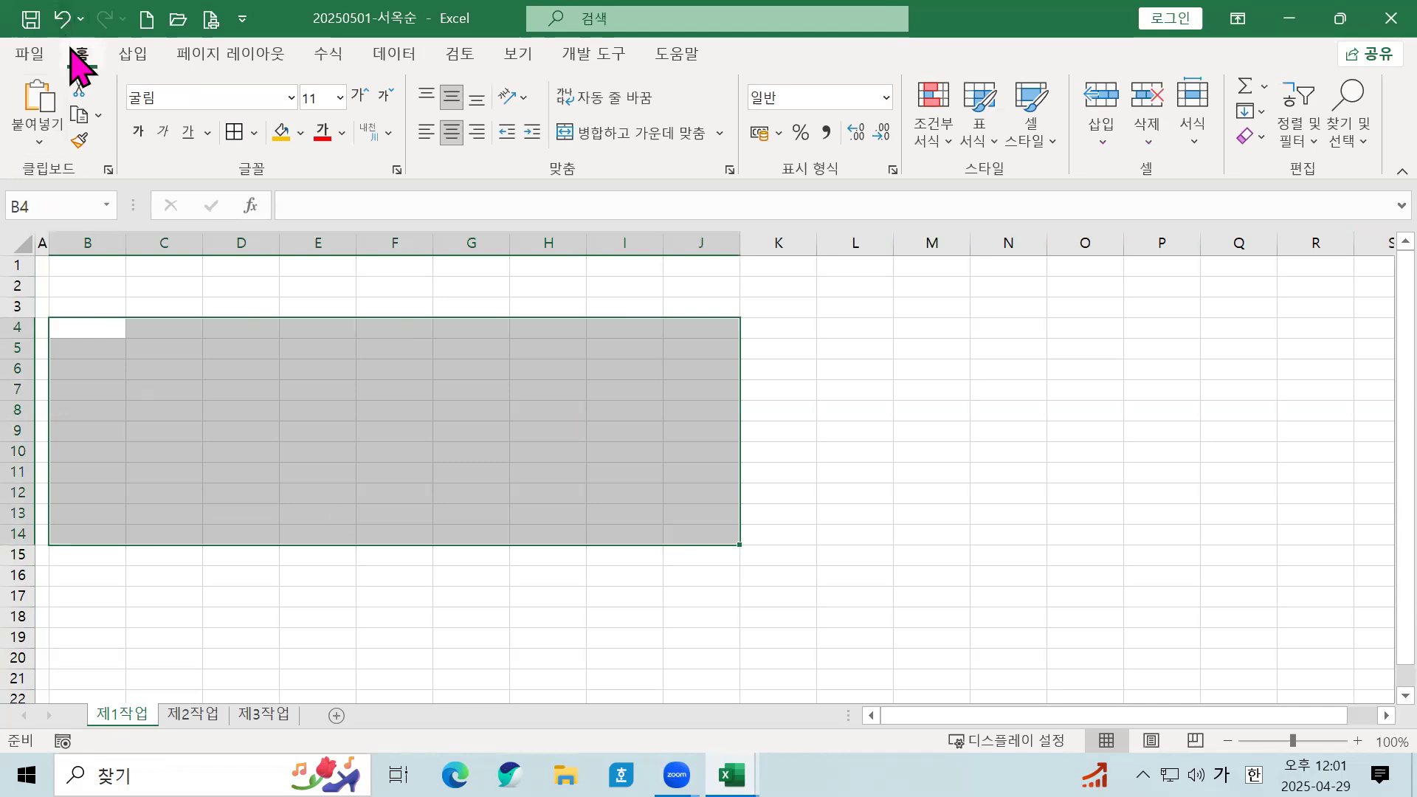
{"action": "left_click", "coordinate": [253, 133]}
{"action": "left_click", "coordinate": [279, 352]}
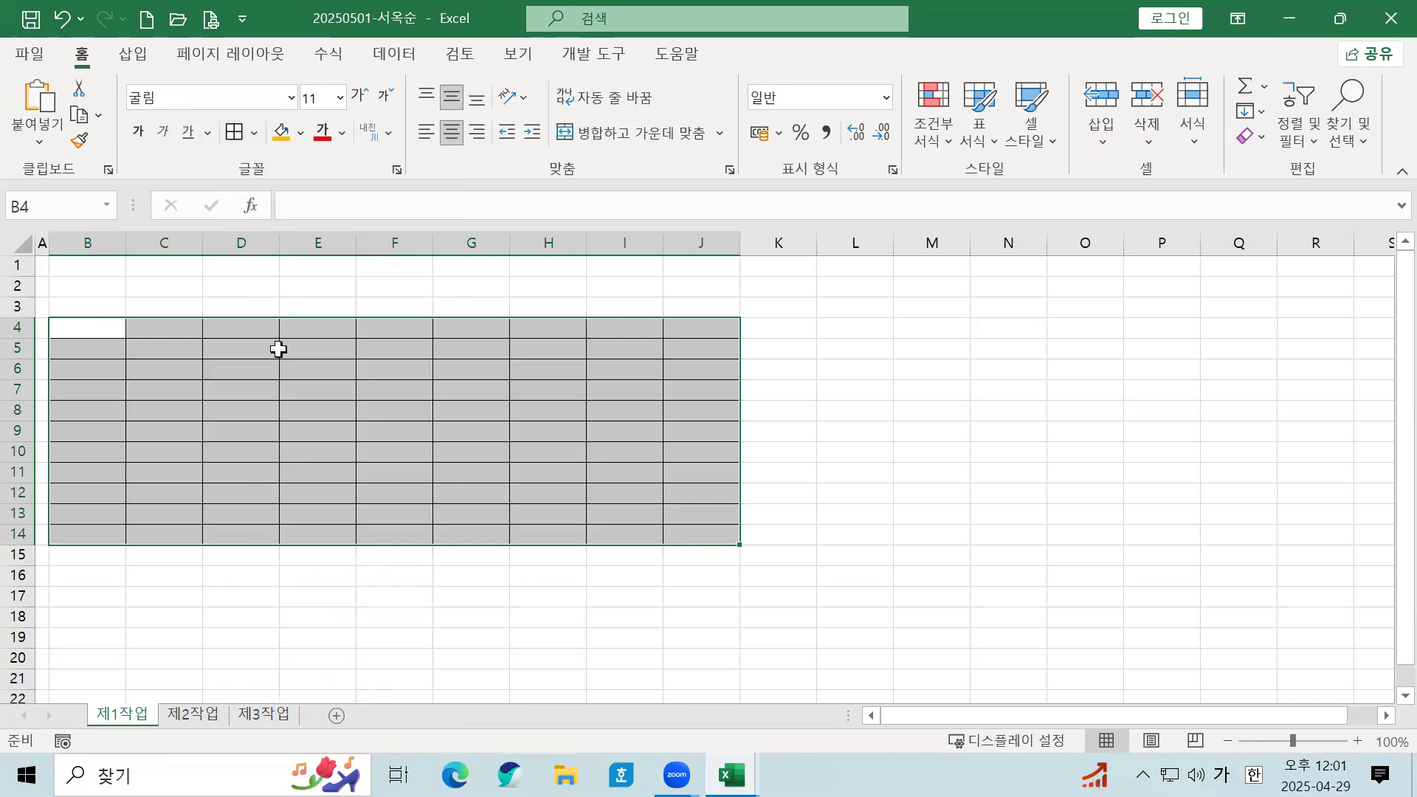
{"action": "left_click", "coordinate": [268, 433]}
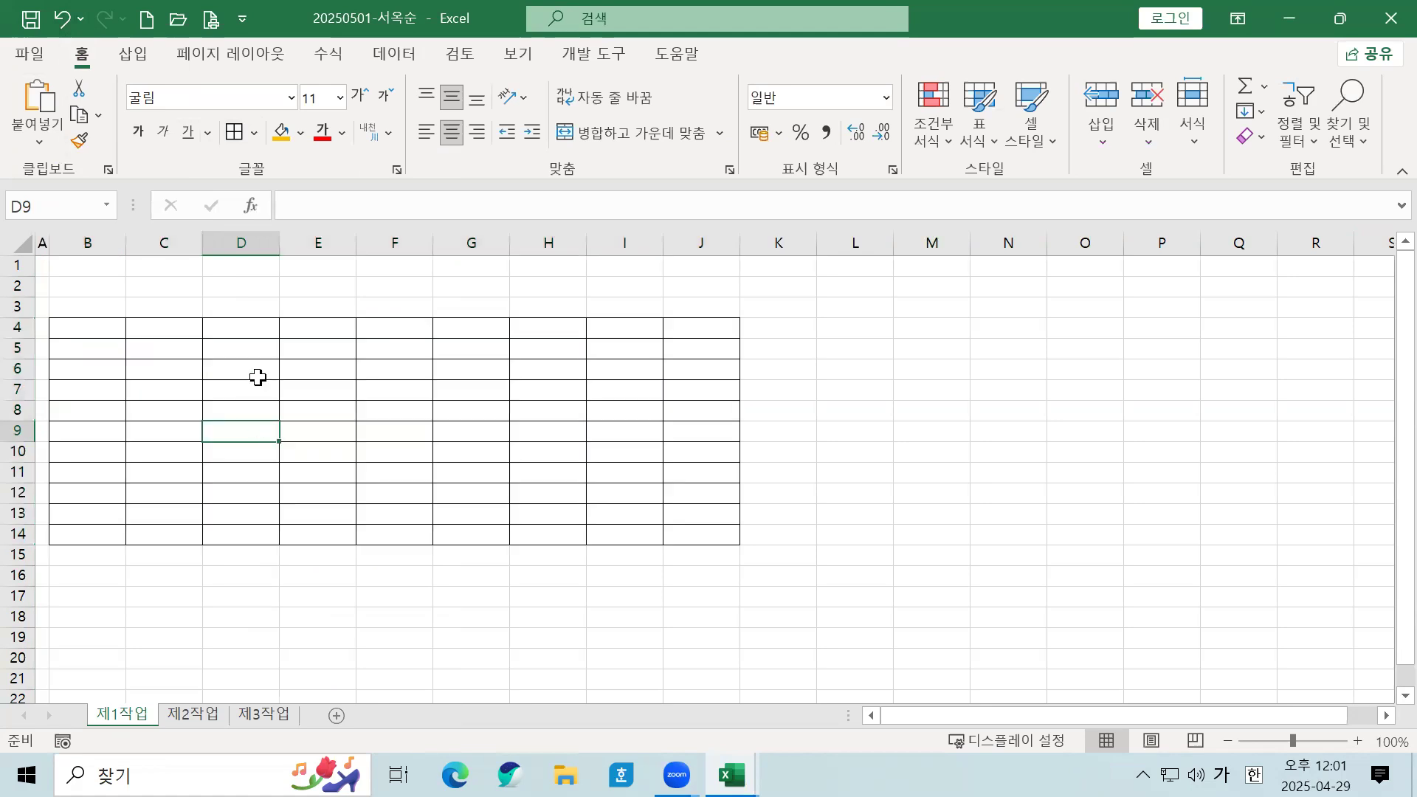
Step: Merge B13:D13, B14:D14 and F13:F14 each into a single cell
{"action": "left_click", "coordinate": [86, 513]}
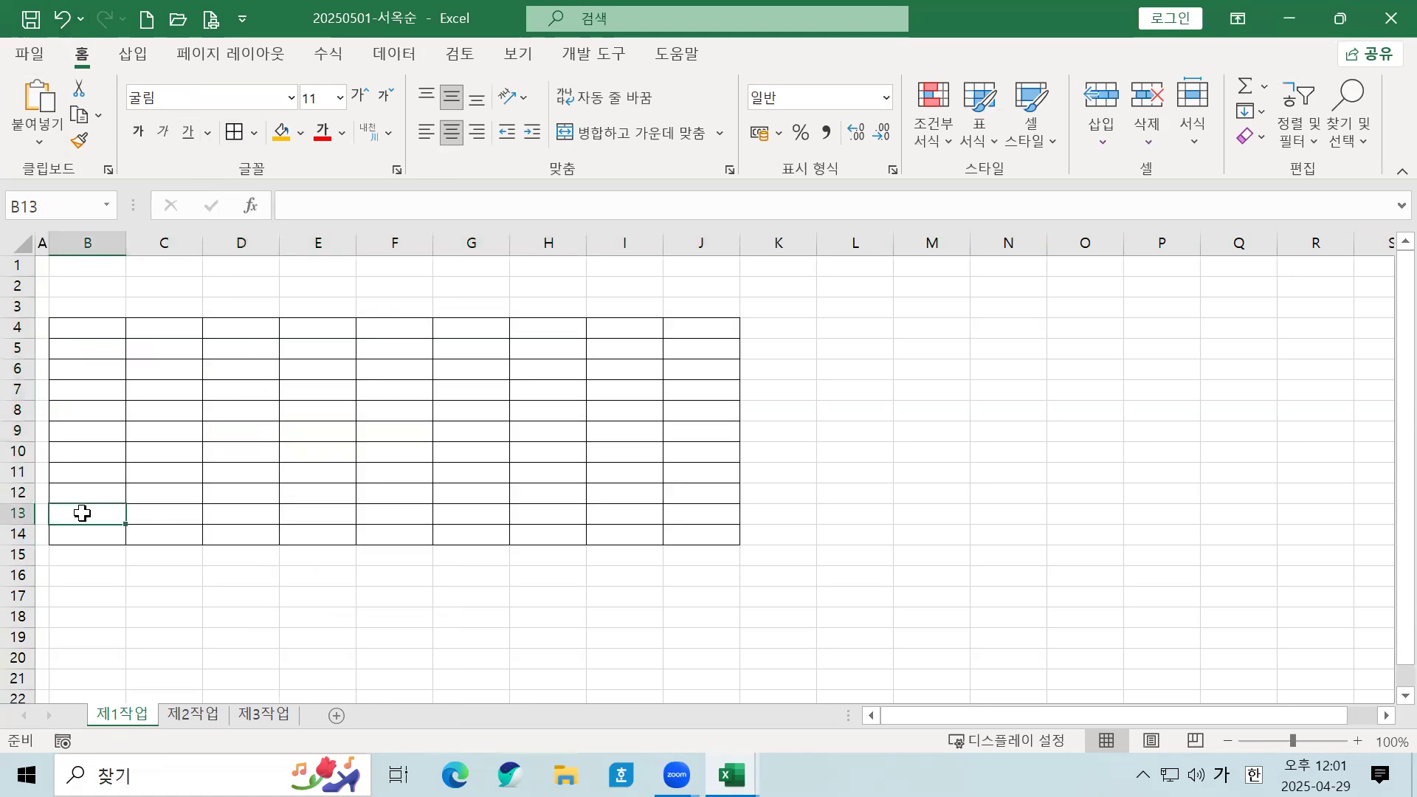
{"action": "mouse_move", "coordinate": [82, 513]}
{"action": "left_mouse_down"}
{"action": "mouse_move", "coordinate": [228, 506]}
{"action": "mouse_move", "coordinate": [214, 512]}
{"action": "left_mouse_up"}
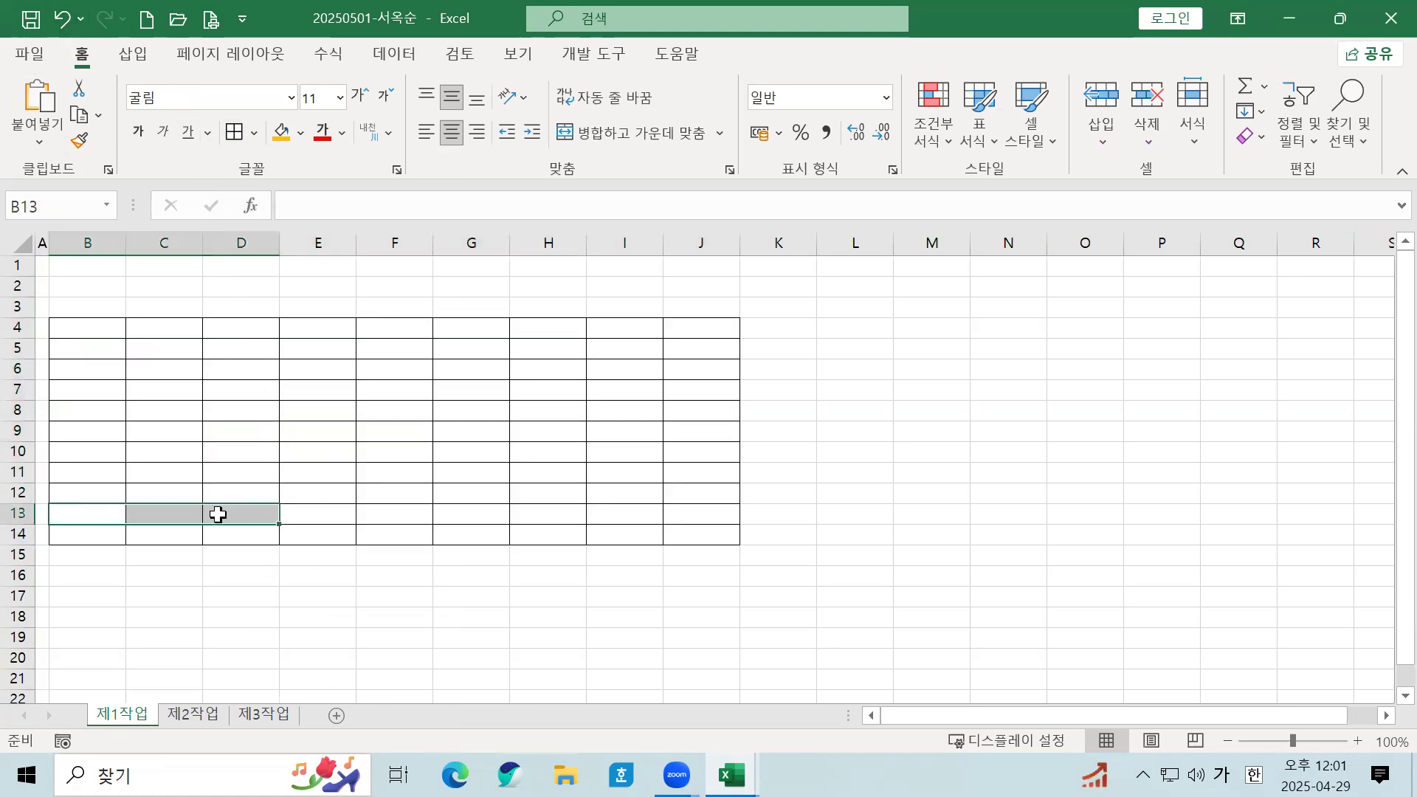
{"action": "left_click", "coordinate": [611, 135]}
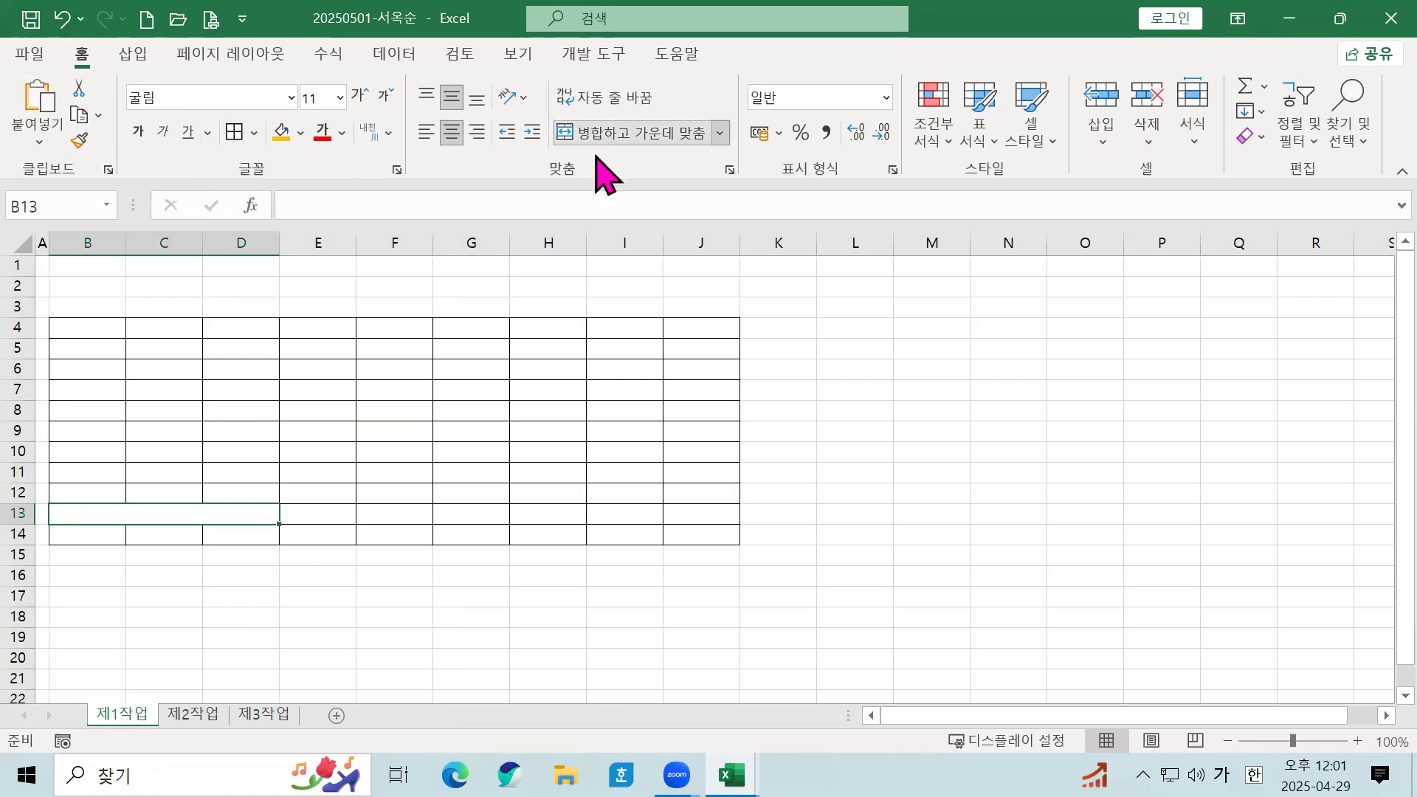
{"action": "left_click", "coordinate": [90, 533]}
{"action": "left_click_drag", "start_coordinate": [91, 533], "coordinate": [242, 533]}
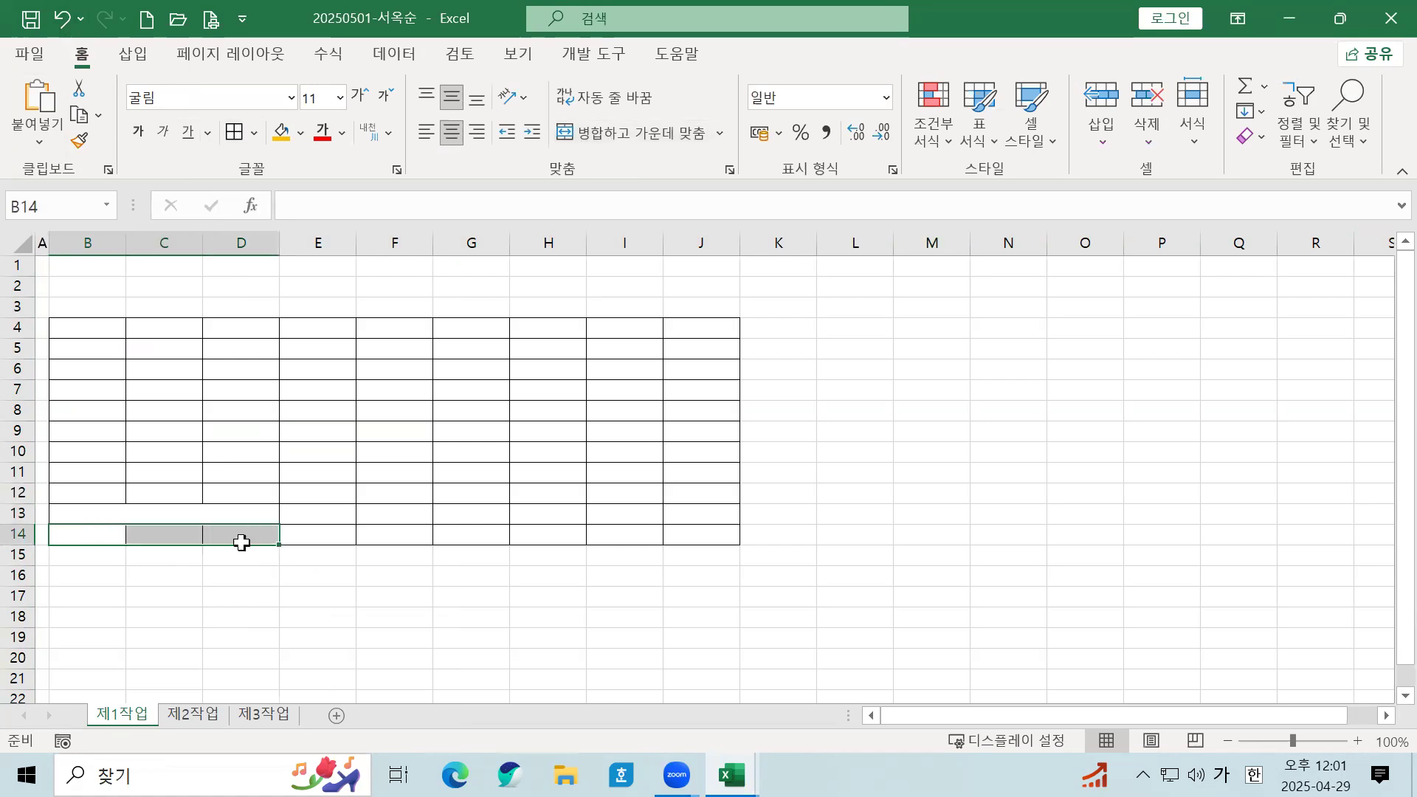
{"action": "left_click", "coordinate": [665, 132]}
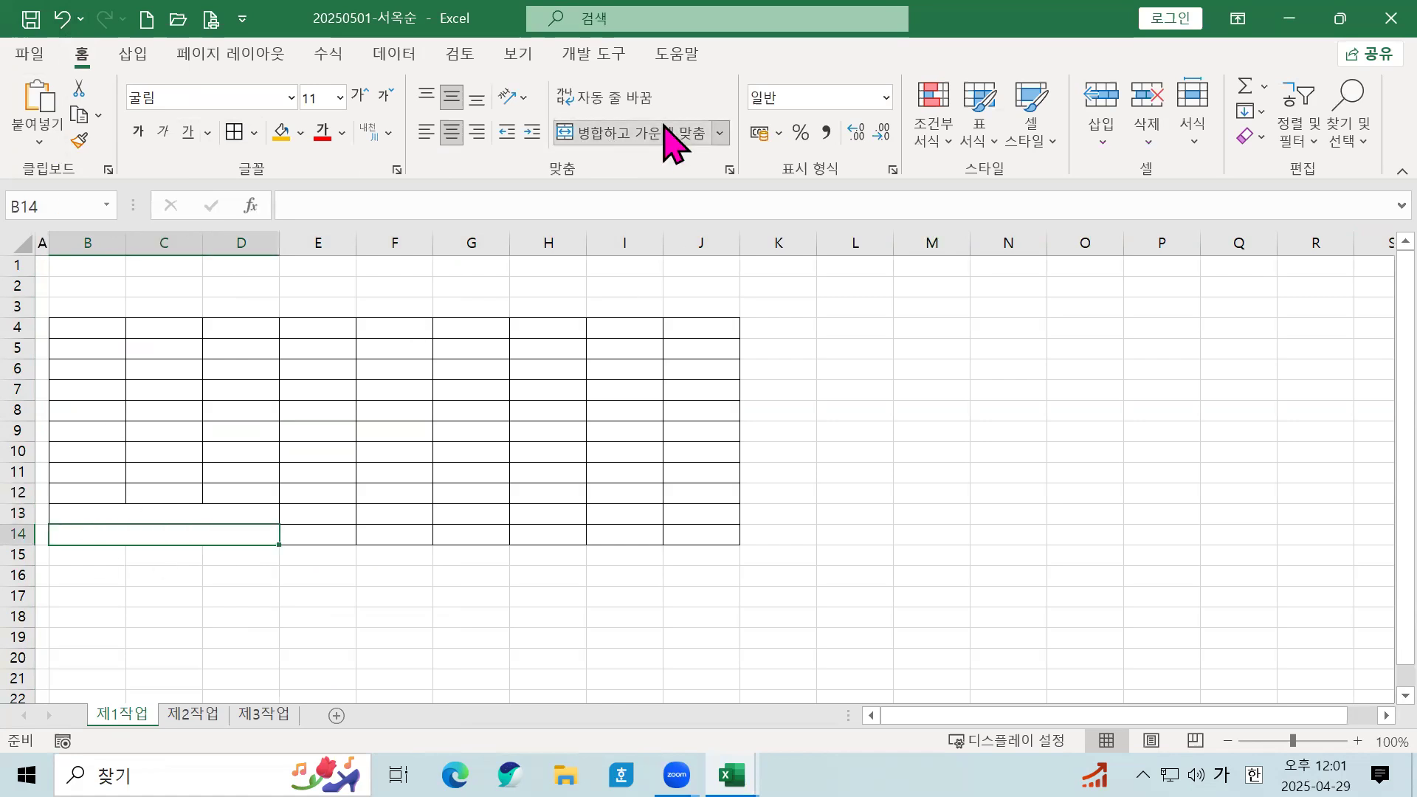
{"action": "left_click", "coordinate": [405, 513]}
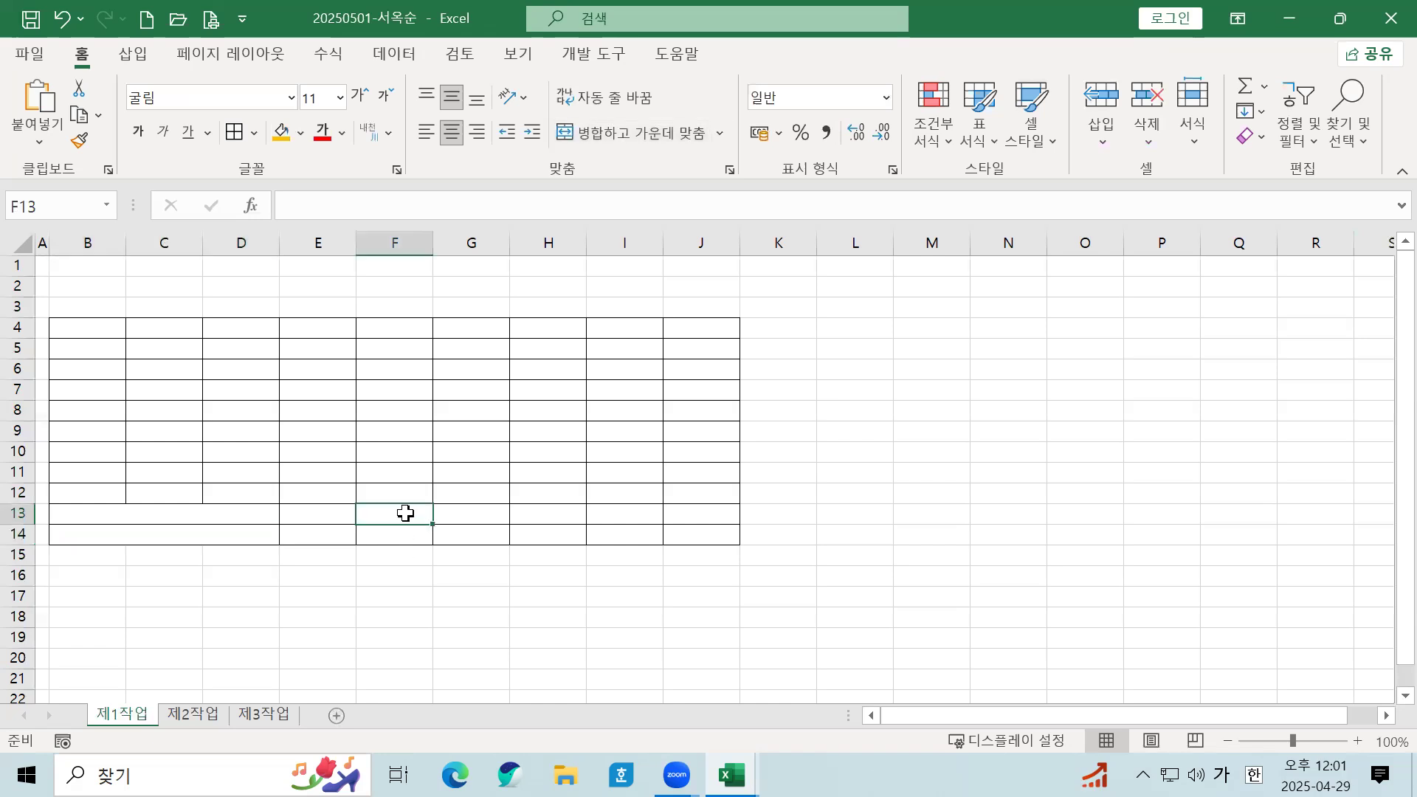
{"action": "left_click_drag", "start_coordinate": [405, 513], "coordinate": [403, 538]}
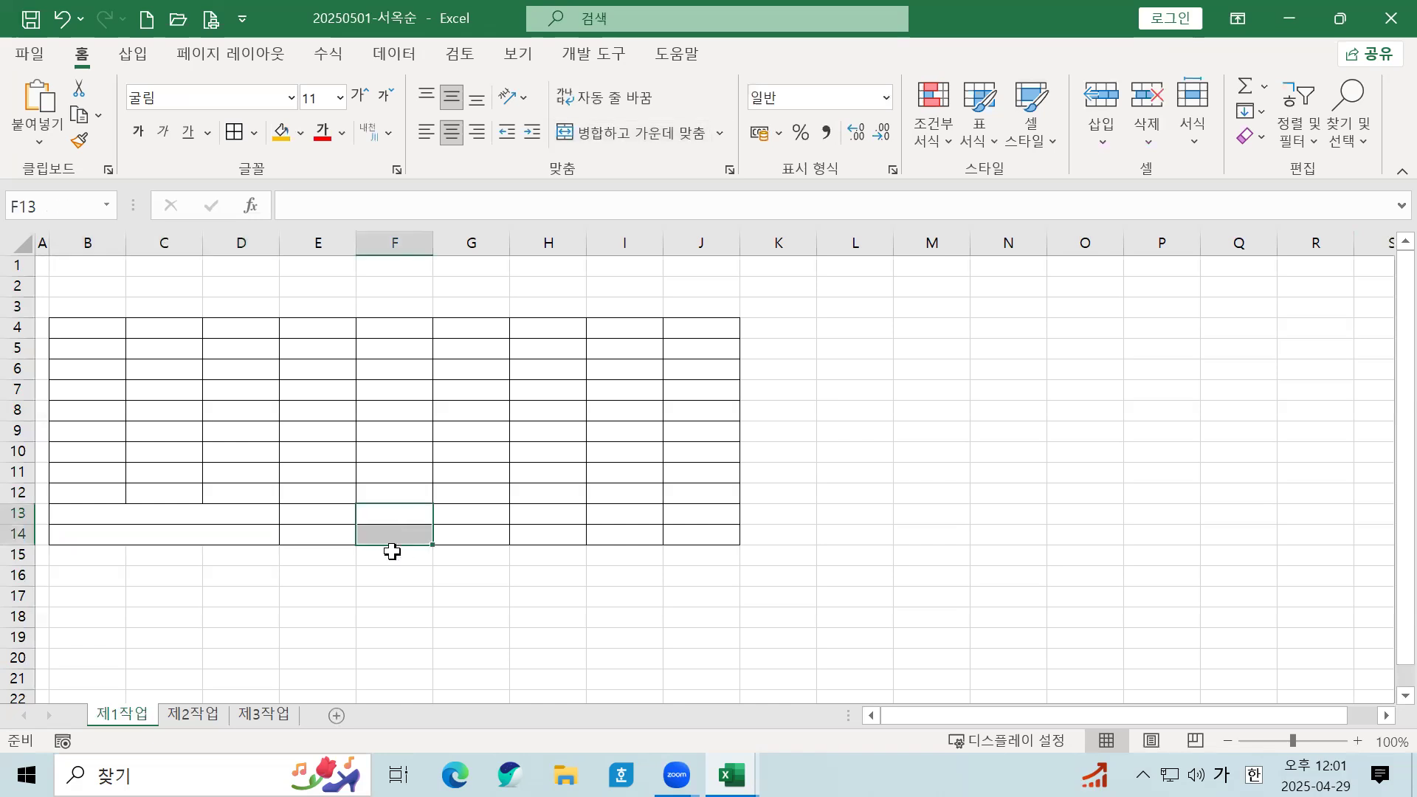
{"action": "left_click", "coordinate": [643, 135]}
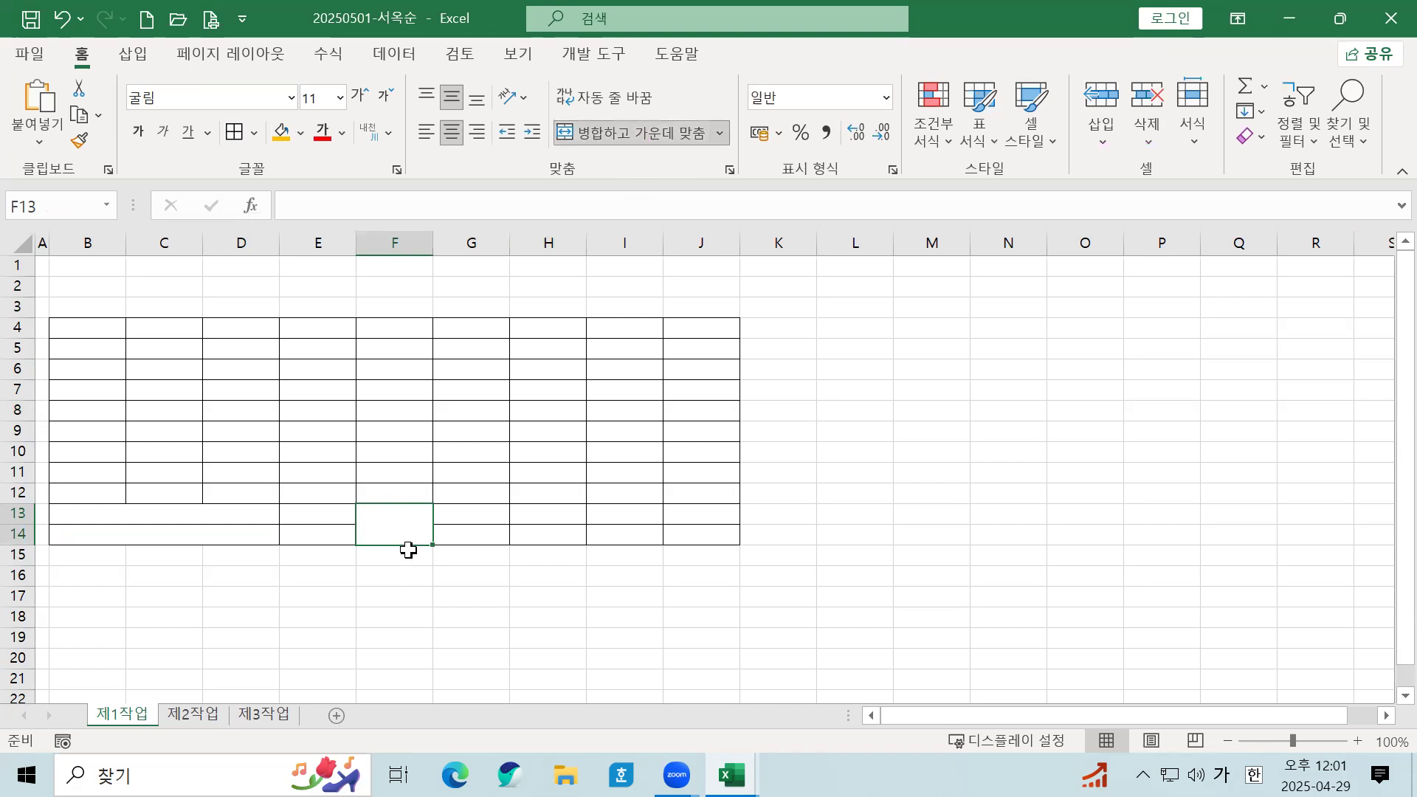
Step: Add both rising and falling diagonal borders to merged cell F13:F14
{"action": "right_click", "coordinate": [397, 524]}
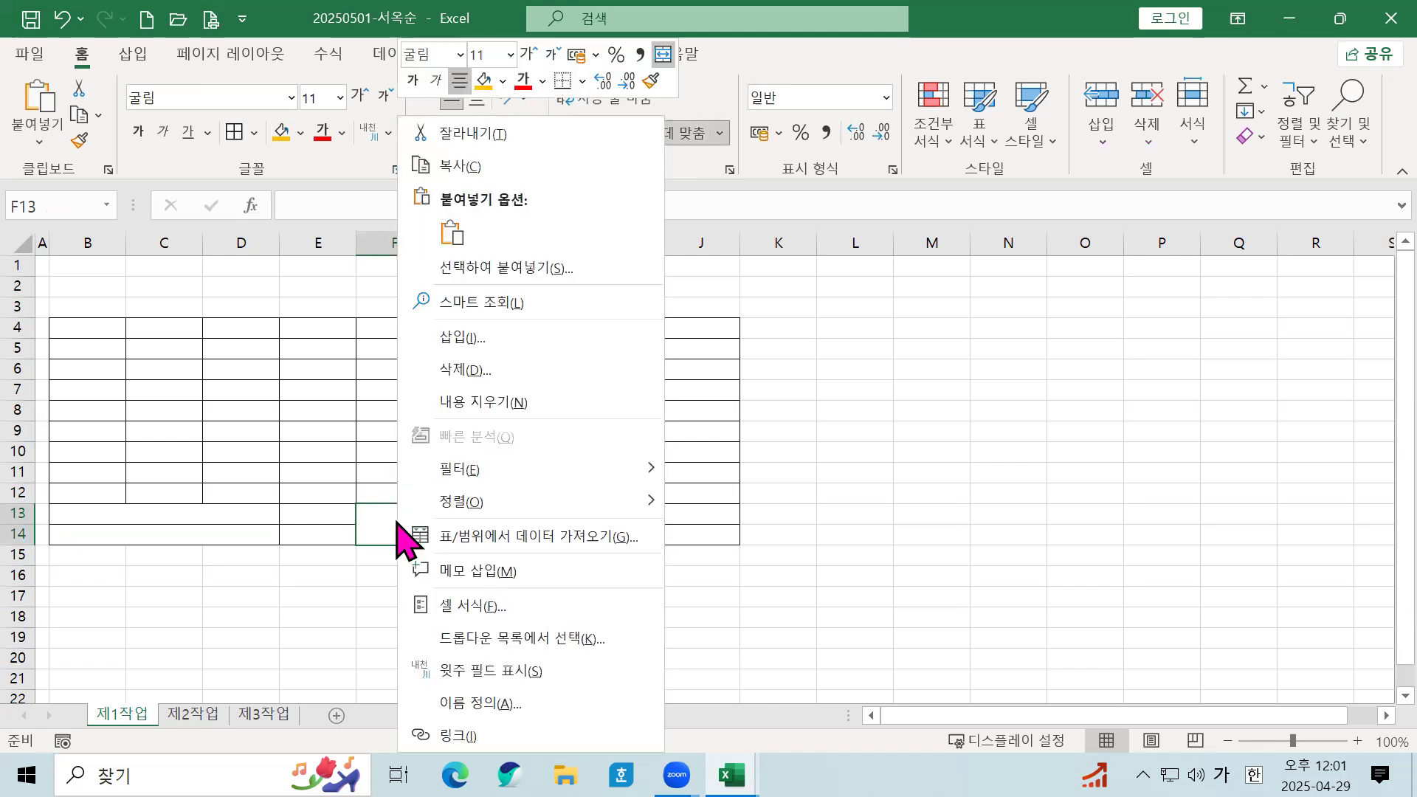
{"action": "left_click", "coordinate": [429, 604]}
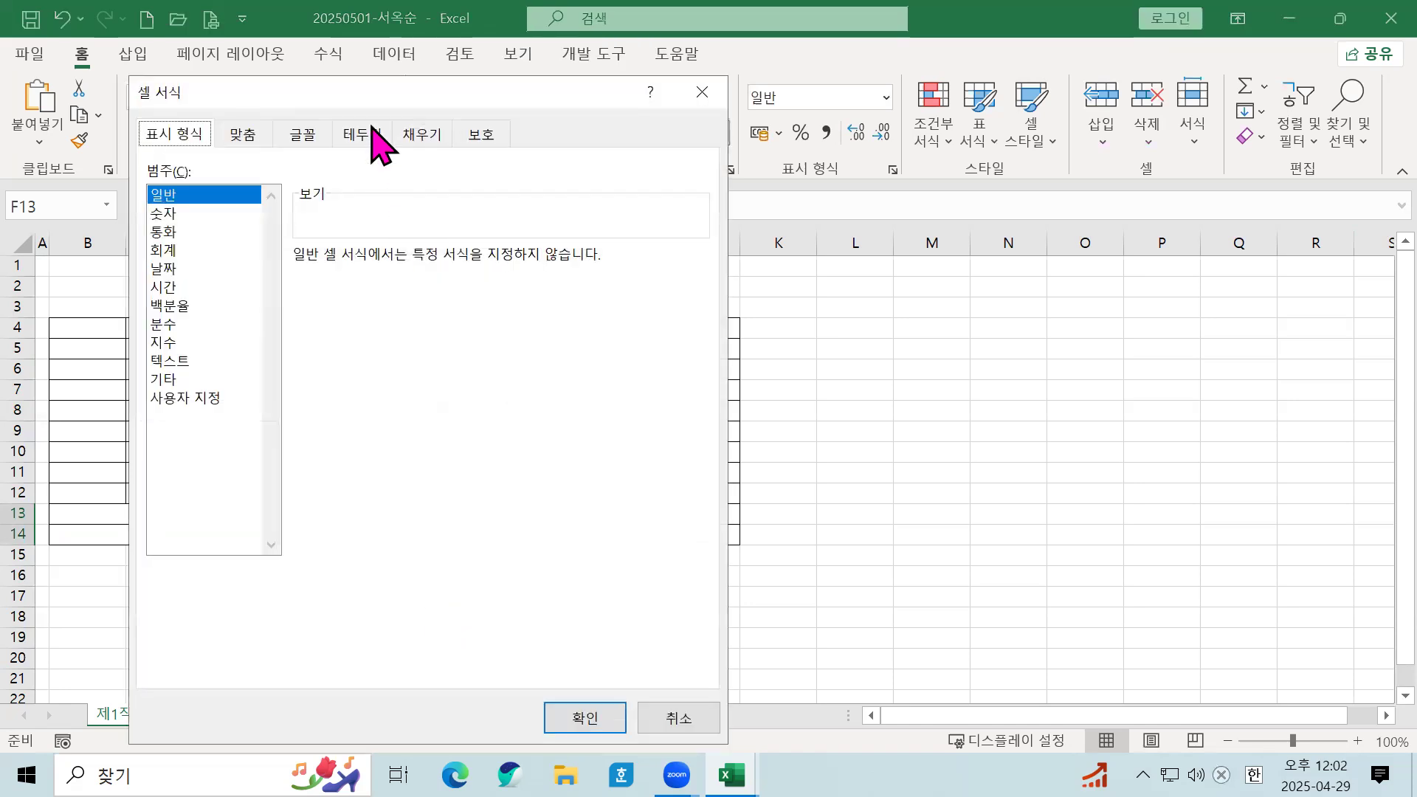
{"action": "left_click", "coordinate": [376, 135]}
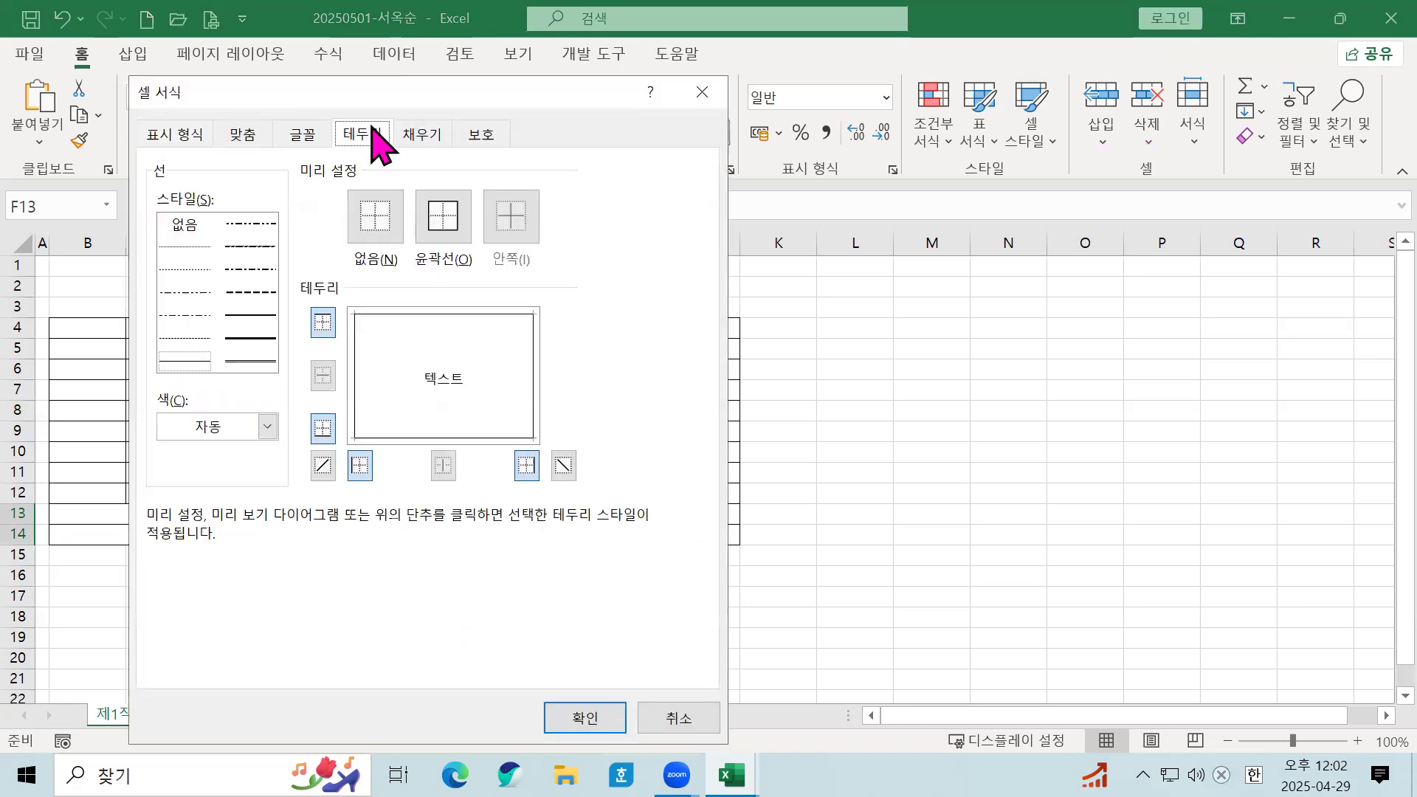
{"action": "left_click", "coordinate": [322, 467]}
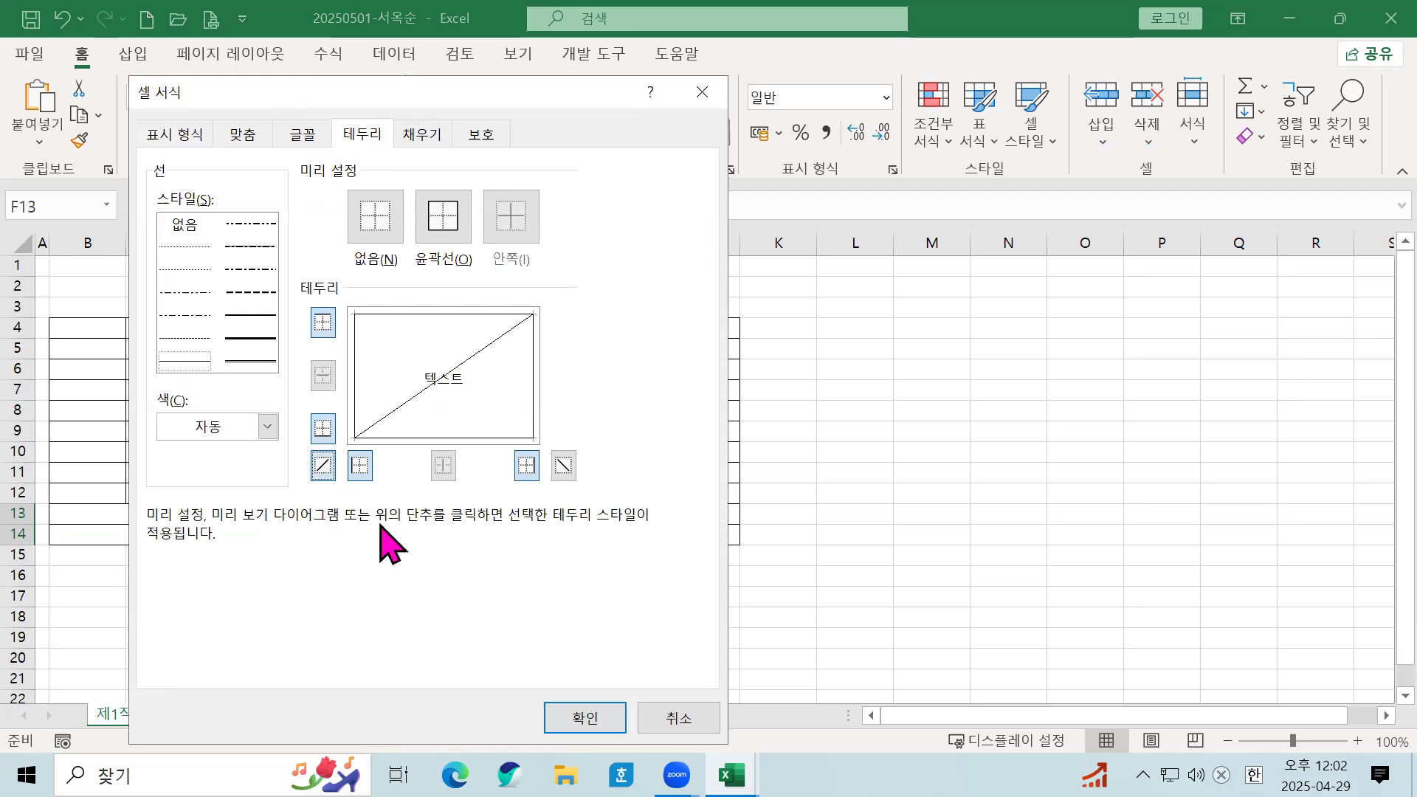
{"action": "left_click", "coordinate": [563, 465]}
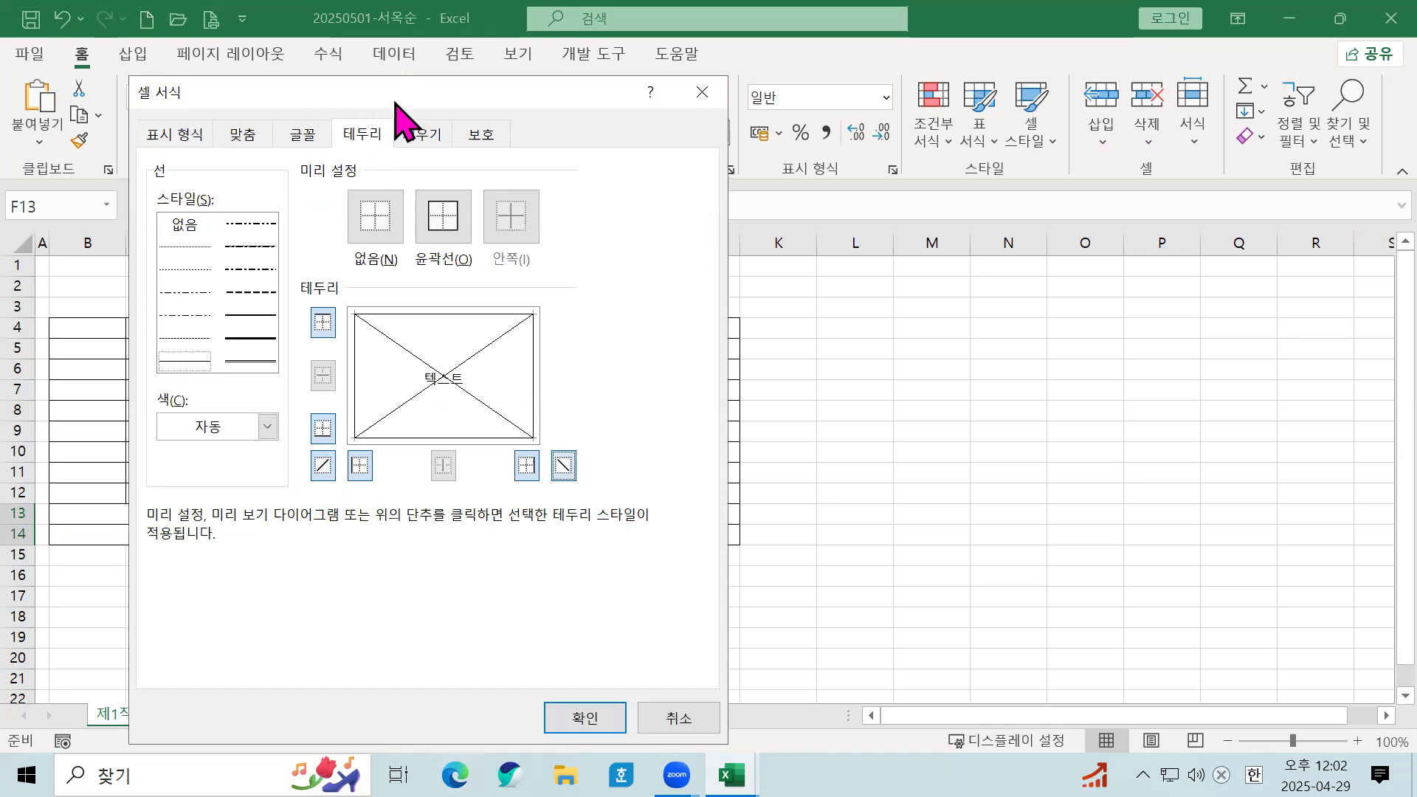
{"action": "left_click", "coordinate": [585, 718]}
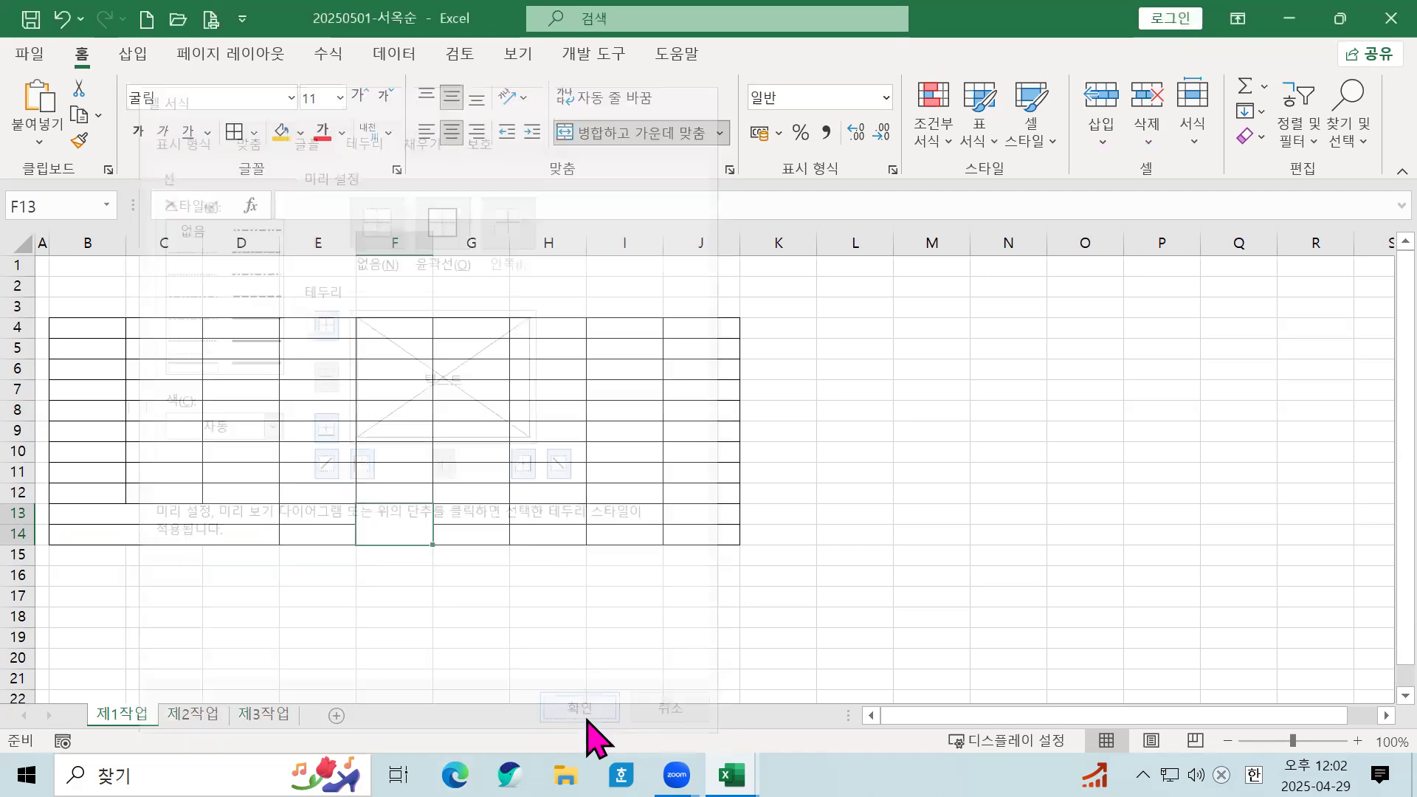
{"action": "left_click", "coordinate": [541, 584]}
Step: Merge G13:I13 into one centred cell
{"action": "left_click", "coordinate": [468, 525]}
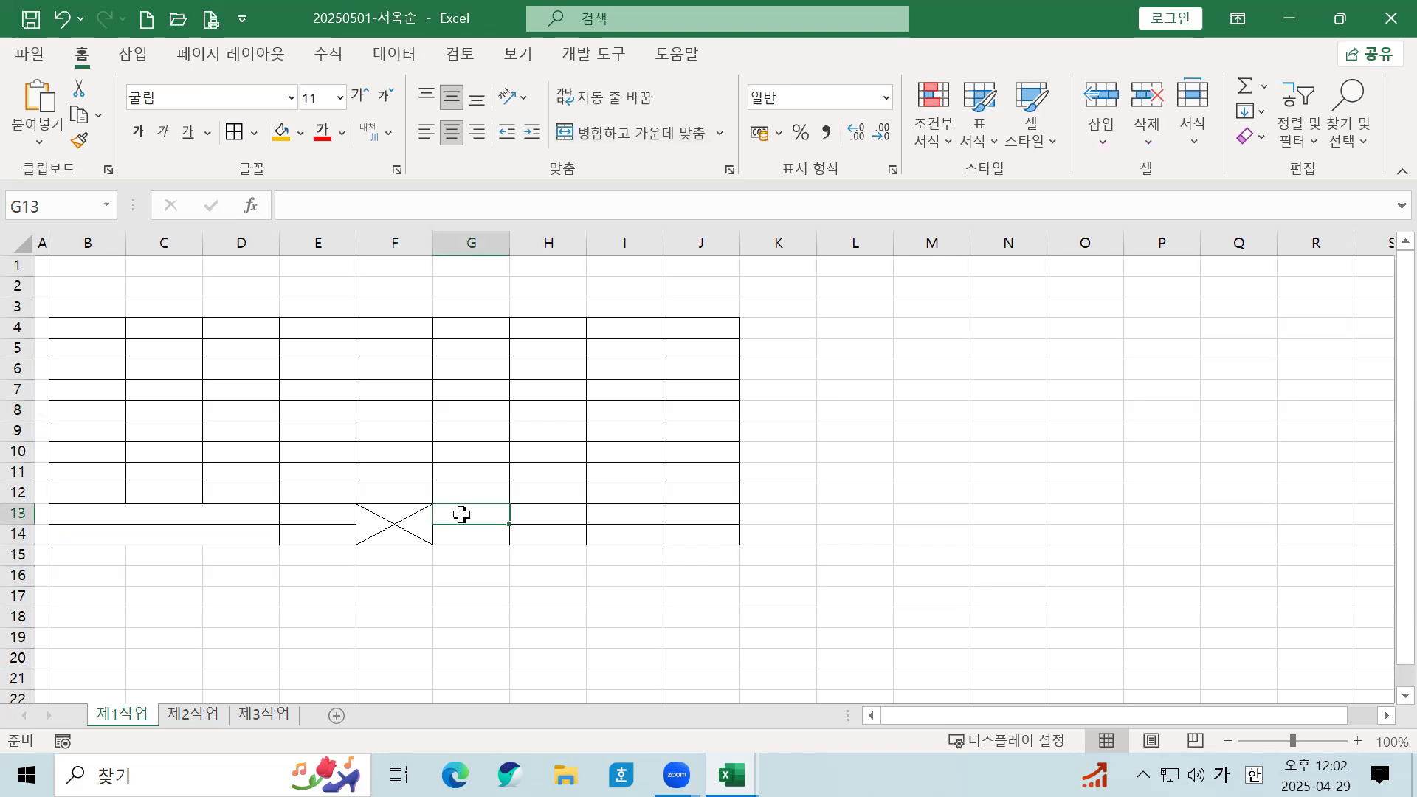
{"action": "left_click_drag", "start_coordinate": [461, 514], "coordinate": [602, 511]}
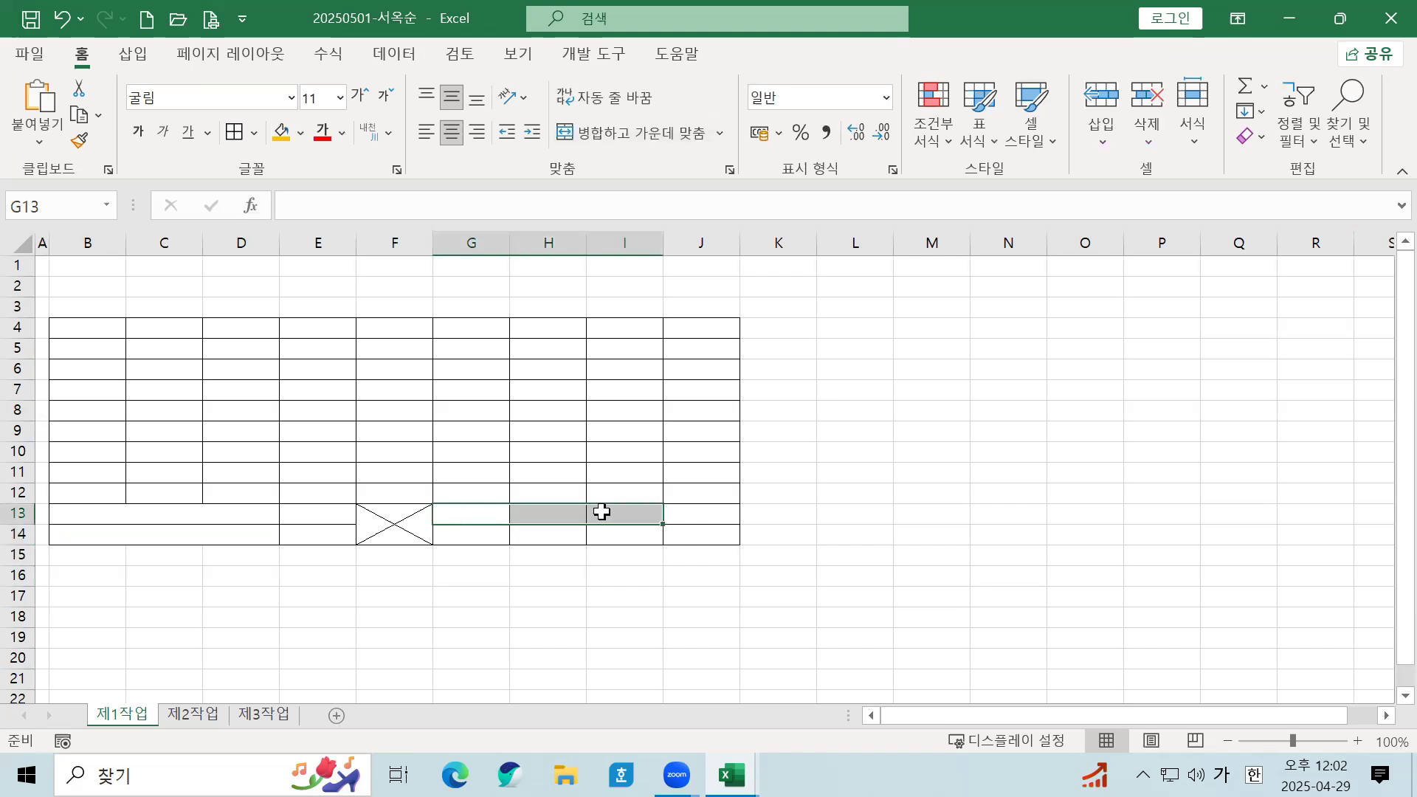
{"action": "left_click", "coordinate": [634, 137]}
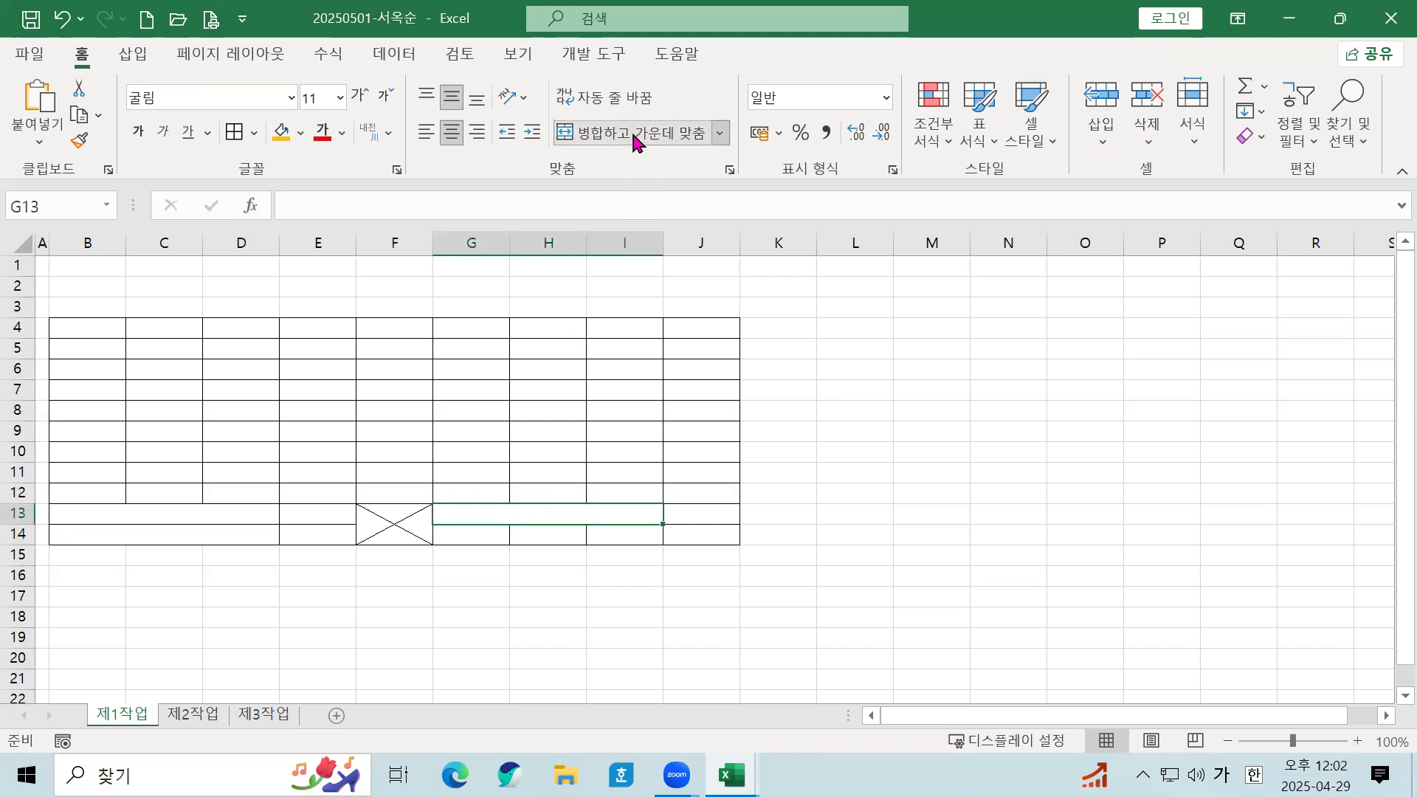
{"action": "left_click", "coordinate": [578, 581]}
Step: Widen columns B to J, then widen columns D and F further to 13.00
{"action": "left_click_drag", "start_coordinate": [88, 243], "coordinate": [696, 241]}
{"action": "left_click_drag", "start_coordinate": [586, 247], "coordinate": [611, 242]}
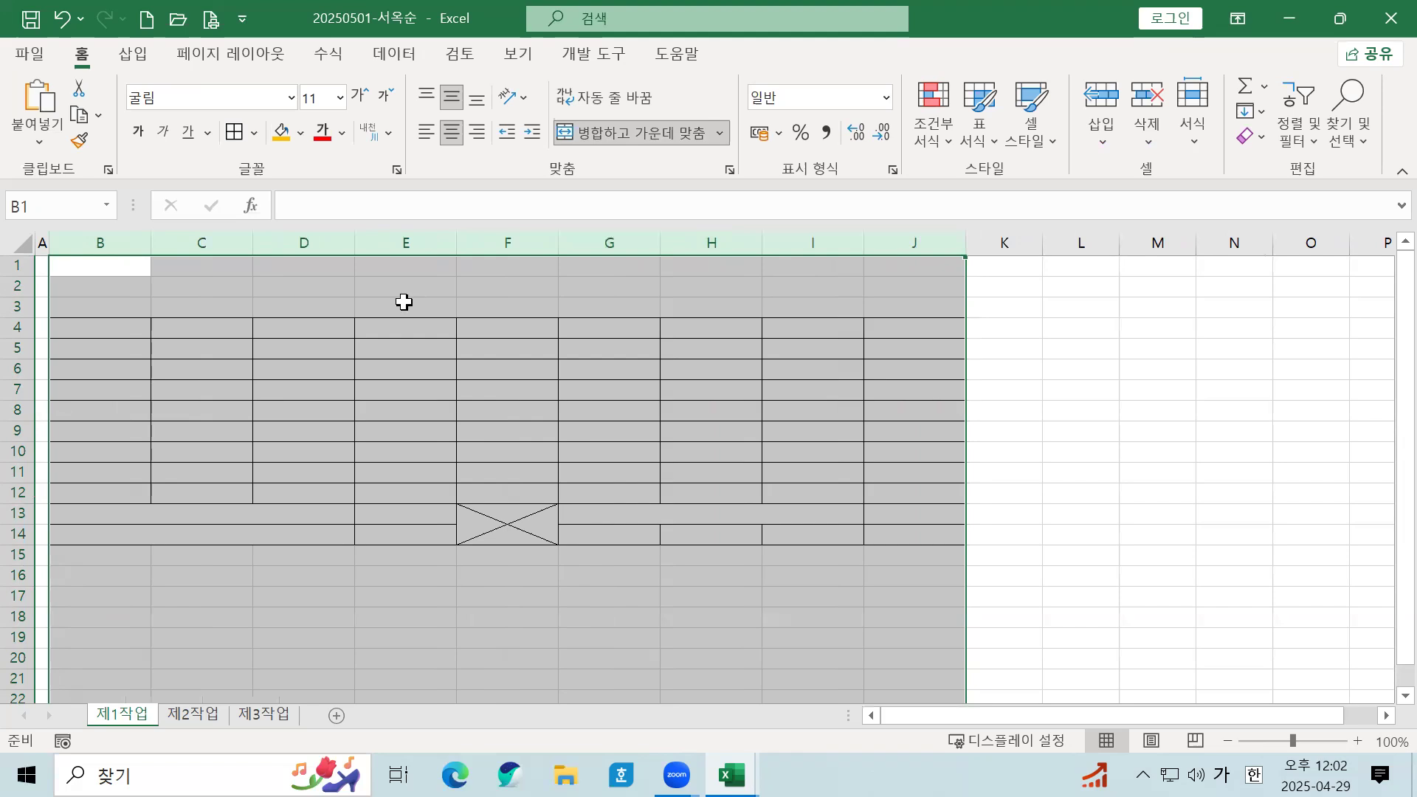
{"action": "left_click_drag", "start_coordinate": [560, 251], "coordinate": [574, 251]}
{"action": "left_click", "coordinate": [576, 369]}
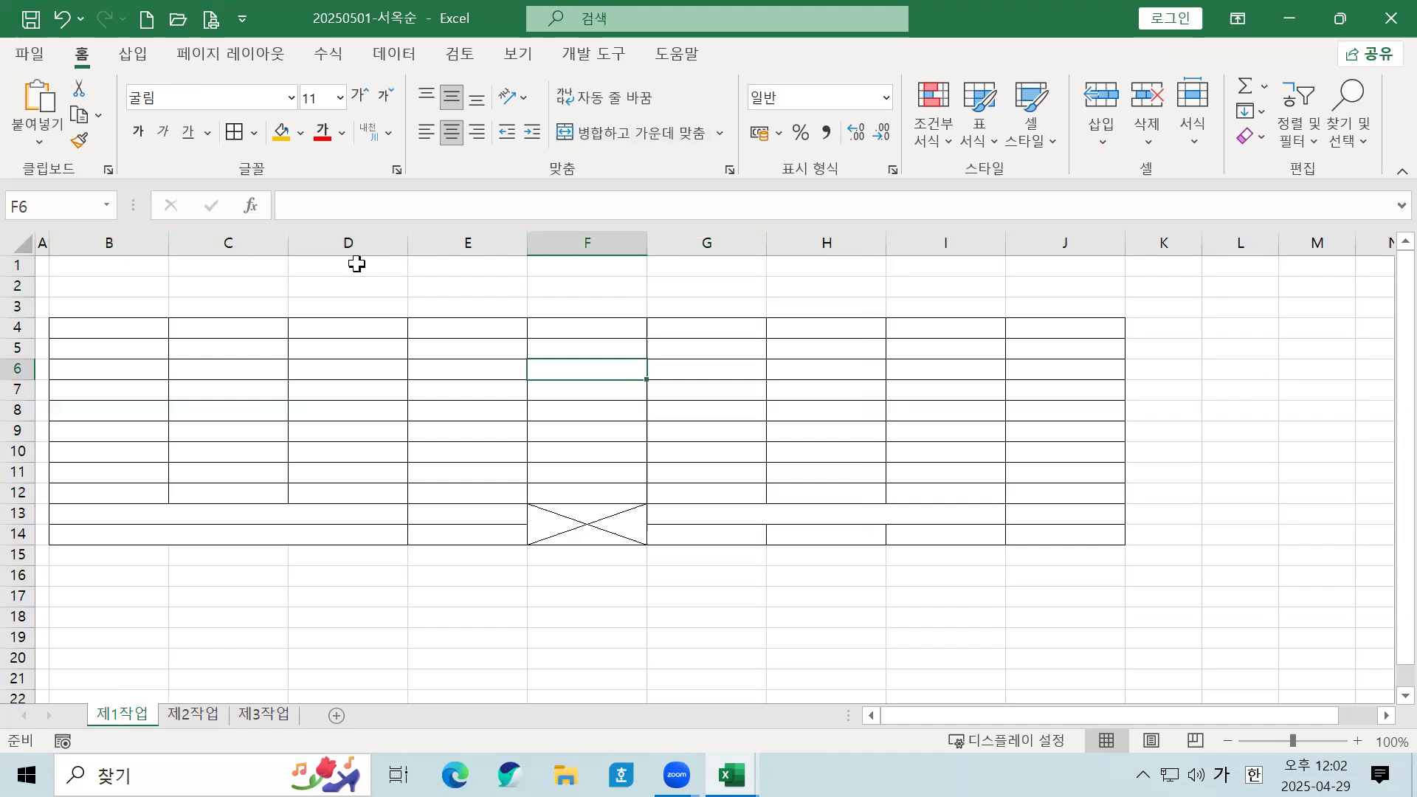
{"action": "left_click", "coordinate": [369, 242]}
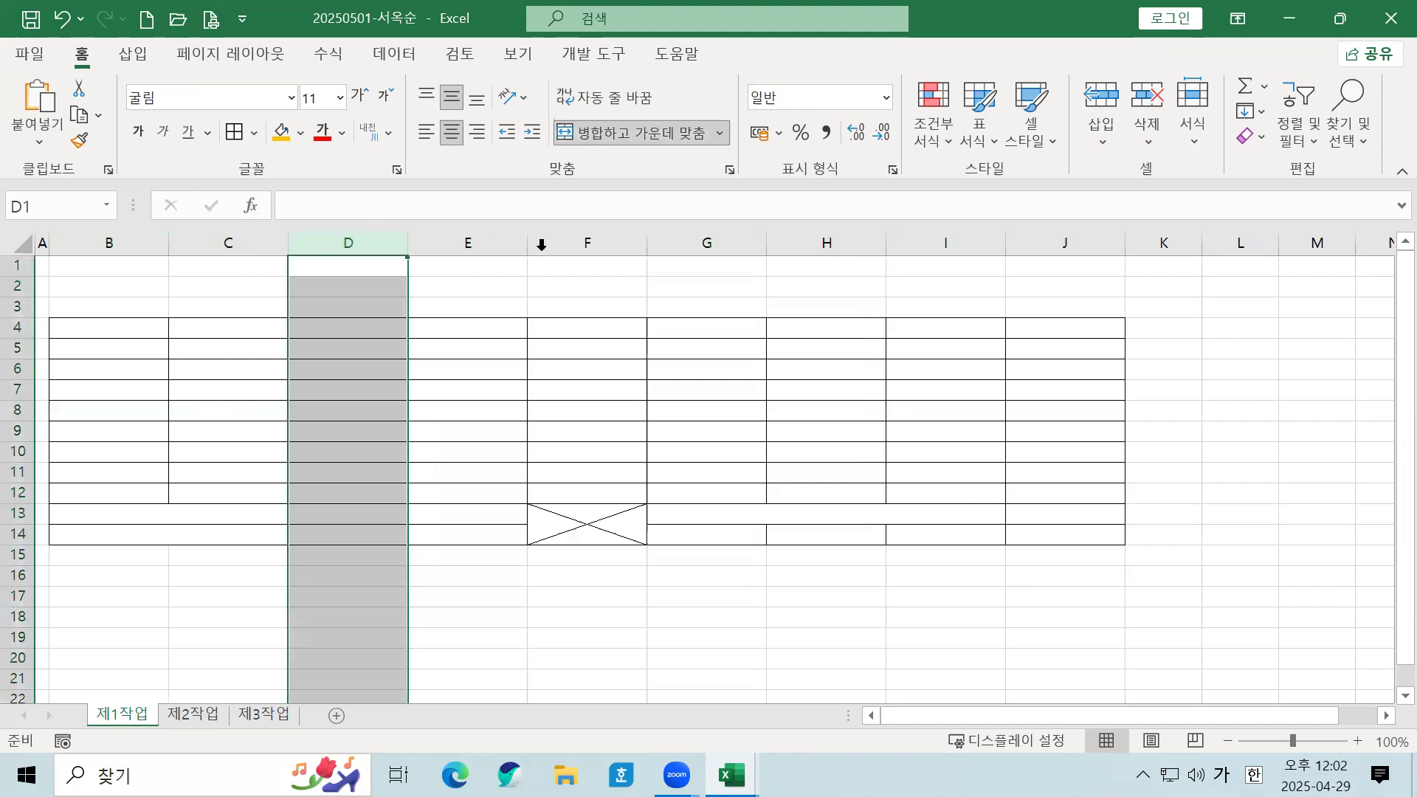
{"action": "left_click", "coordinate": [586, 250], "text": "ctrl"}
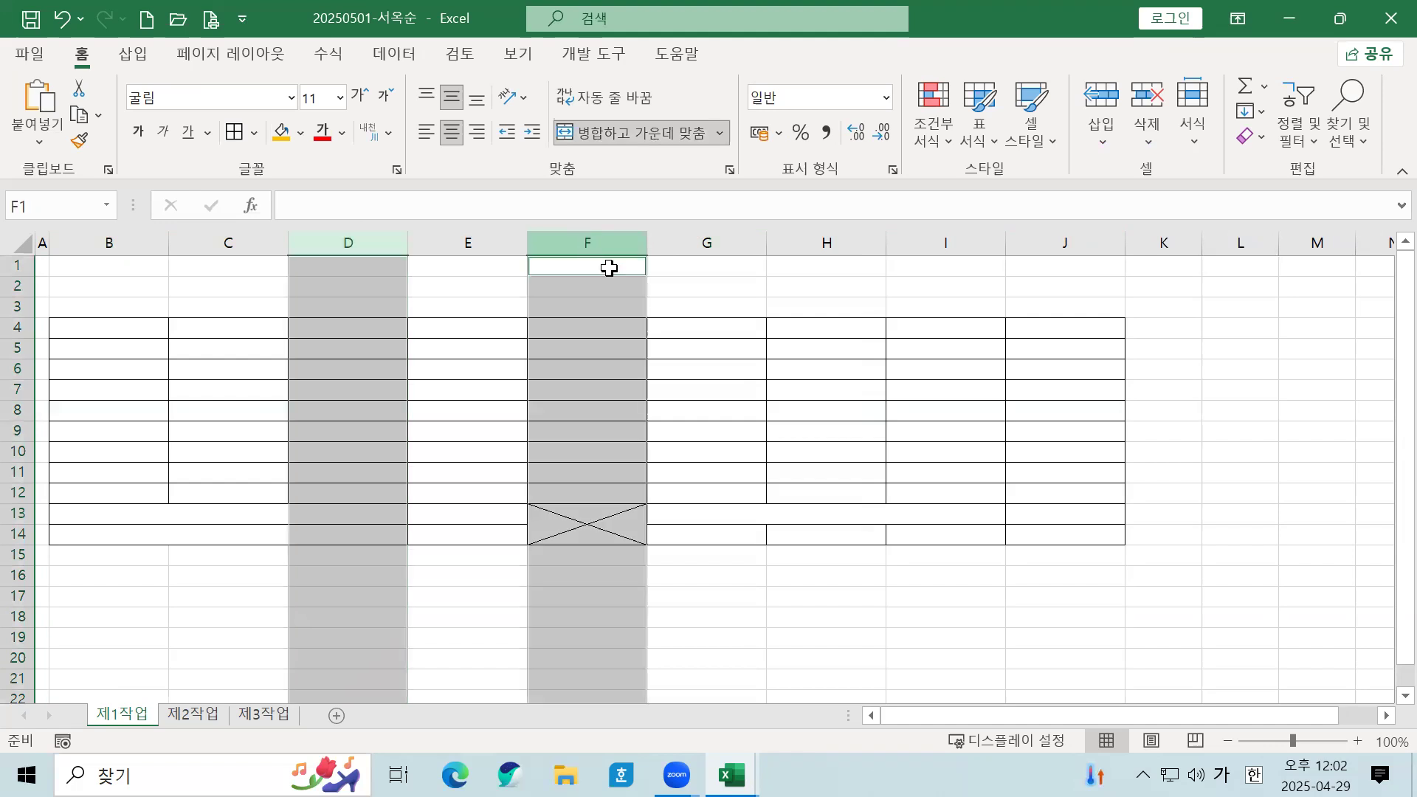
{"action": "left_click_drag", "start_coordinate": [646, 250], "coordinate": [663, 250]}
{"action": "left_click", "coordinate": [385, 526]}
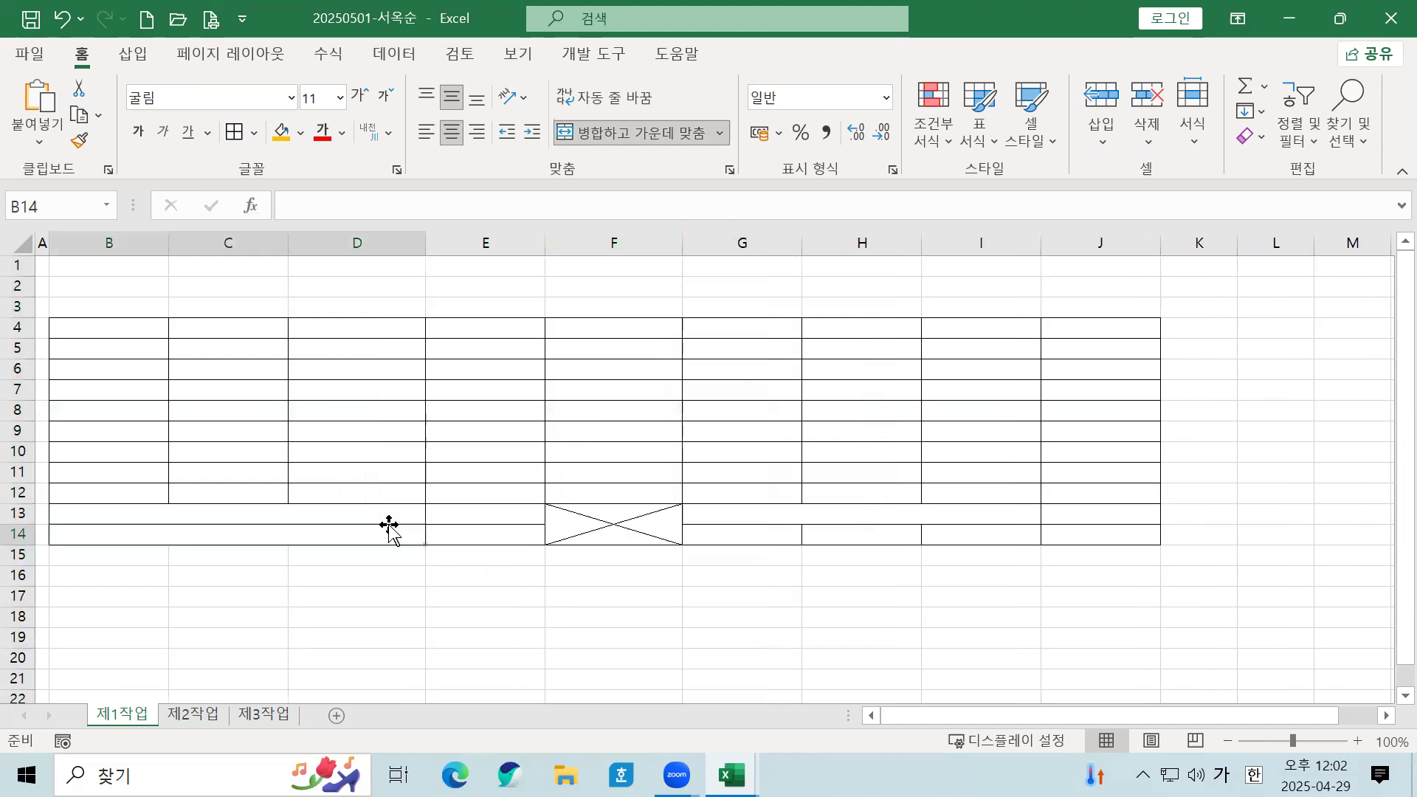
{"action": "left_click", "coordinate": [156, 333]}
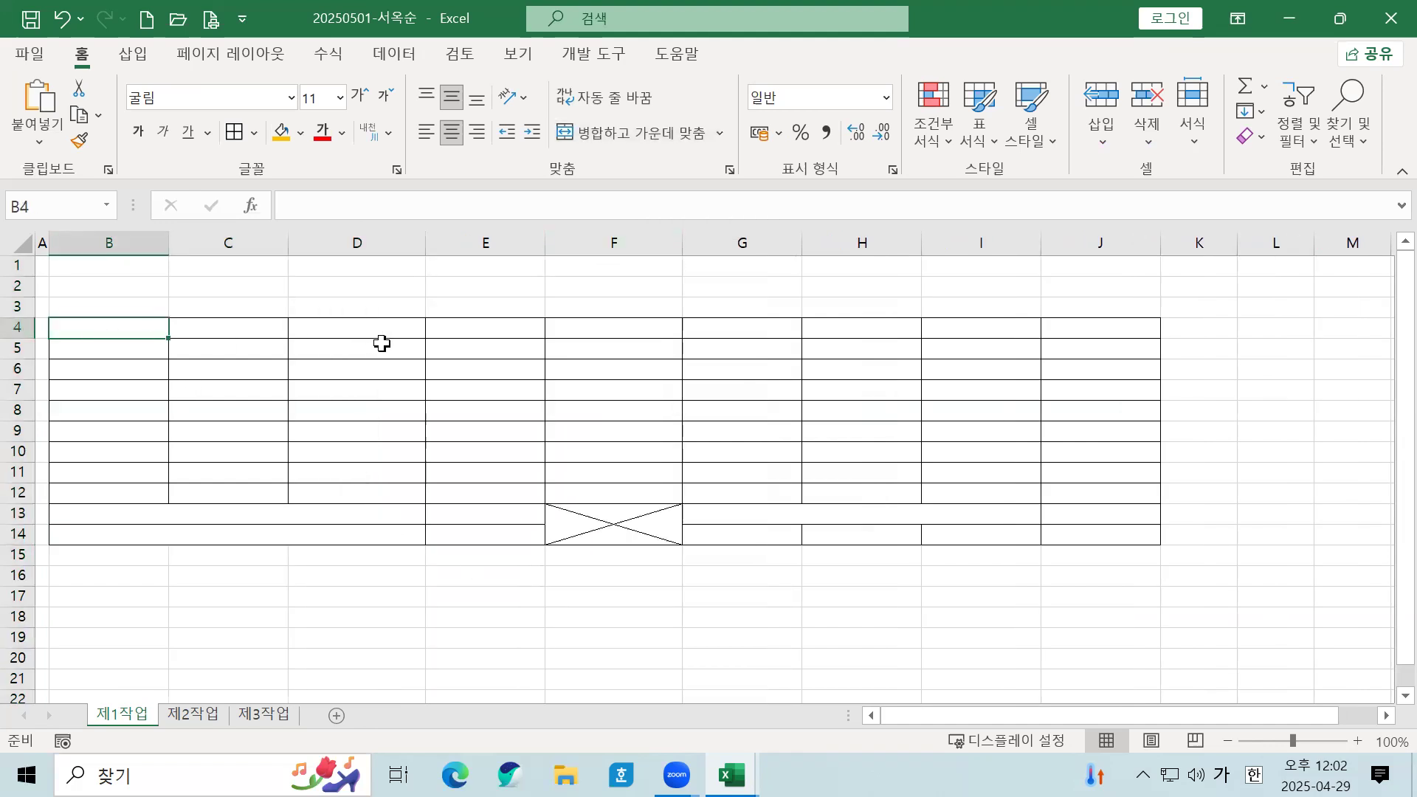
Step: Enter the header 인테리어 경비 in G4, split over two lines
{"action": "left_click", "coordinate": [742, 323]}
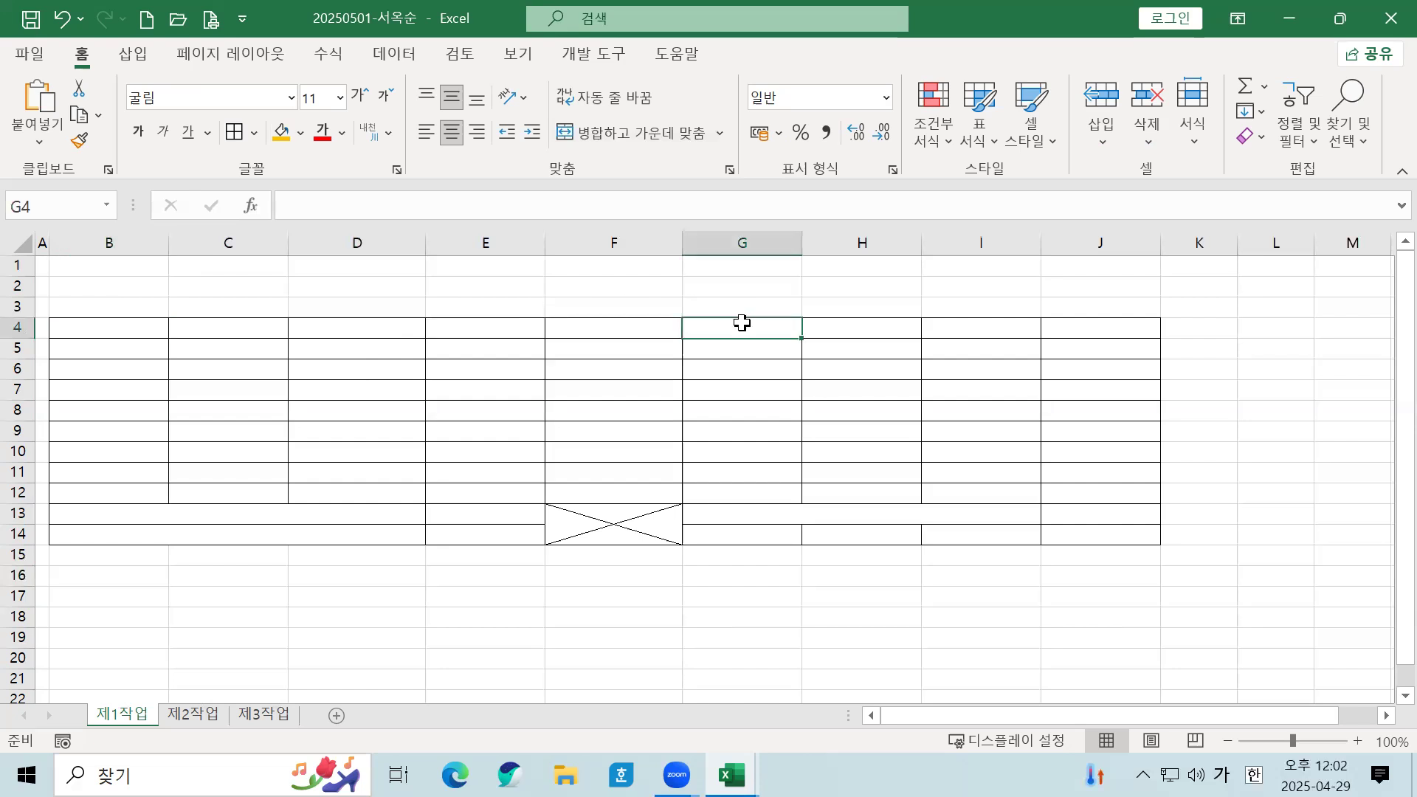
{"action": "type", "text": "인ㄷ"}
{"action": "type", "text": "리어"}
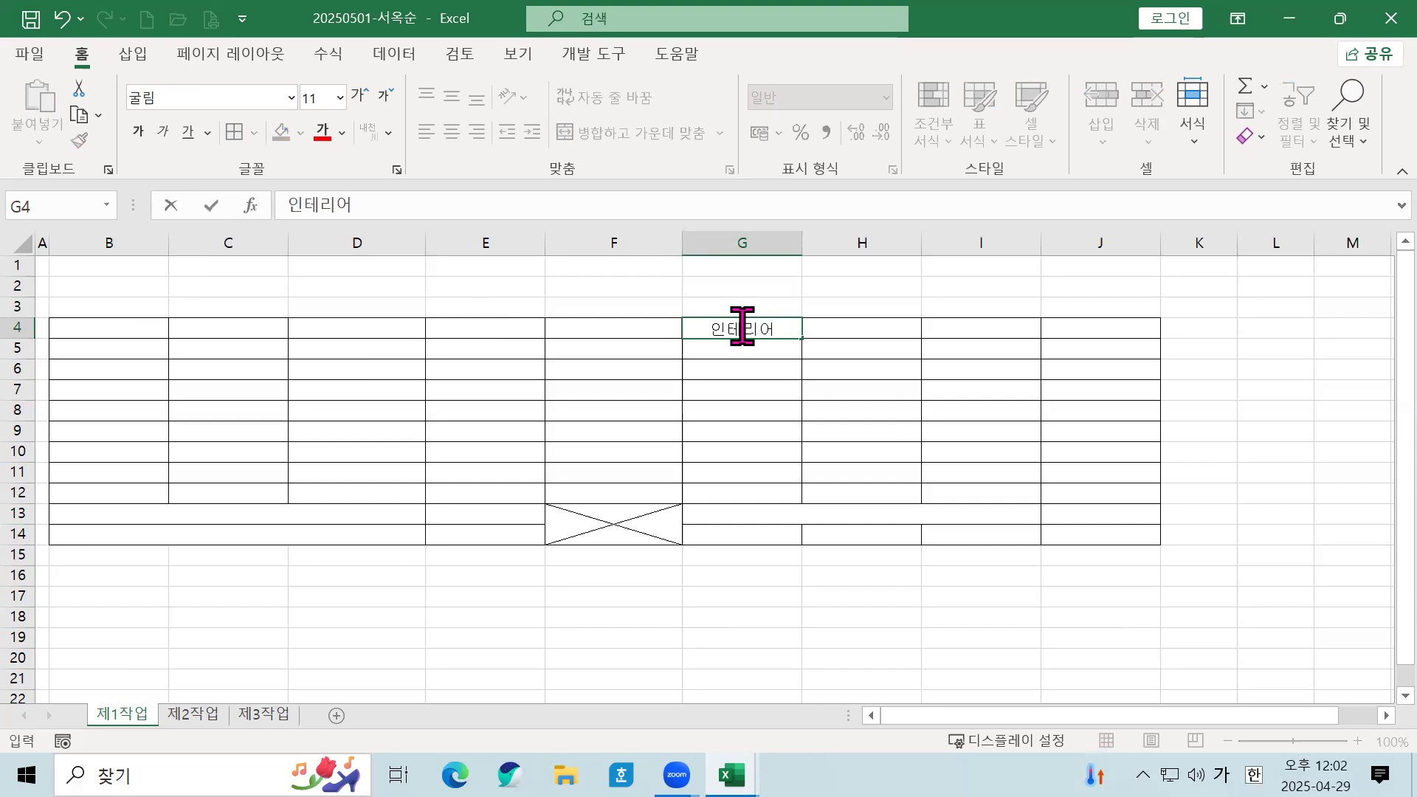
{"action": "key", "text": "alt+Return"}
{"action": "type", "text": "경비"}
{"action": "key", "text": "Return"}
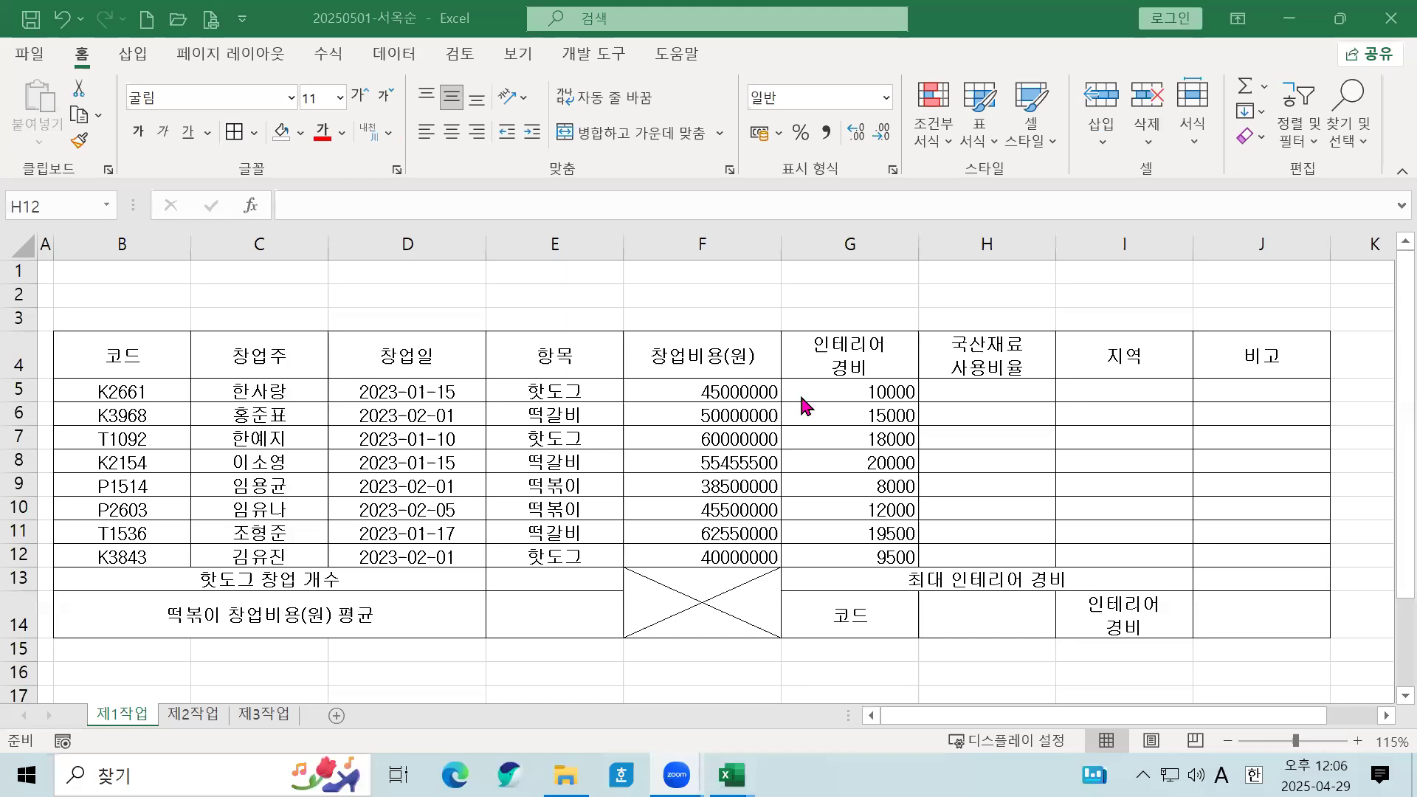
{"action": "left_click", "coordinate": [984, 400]}
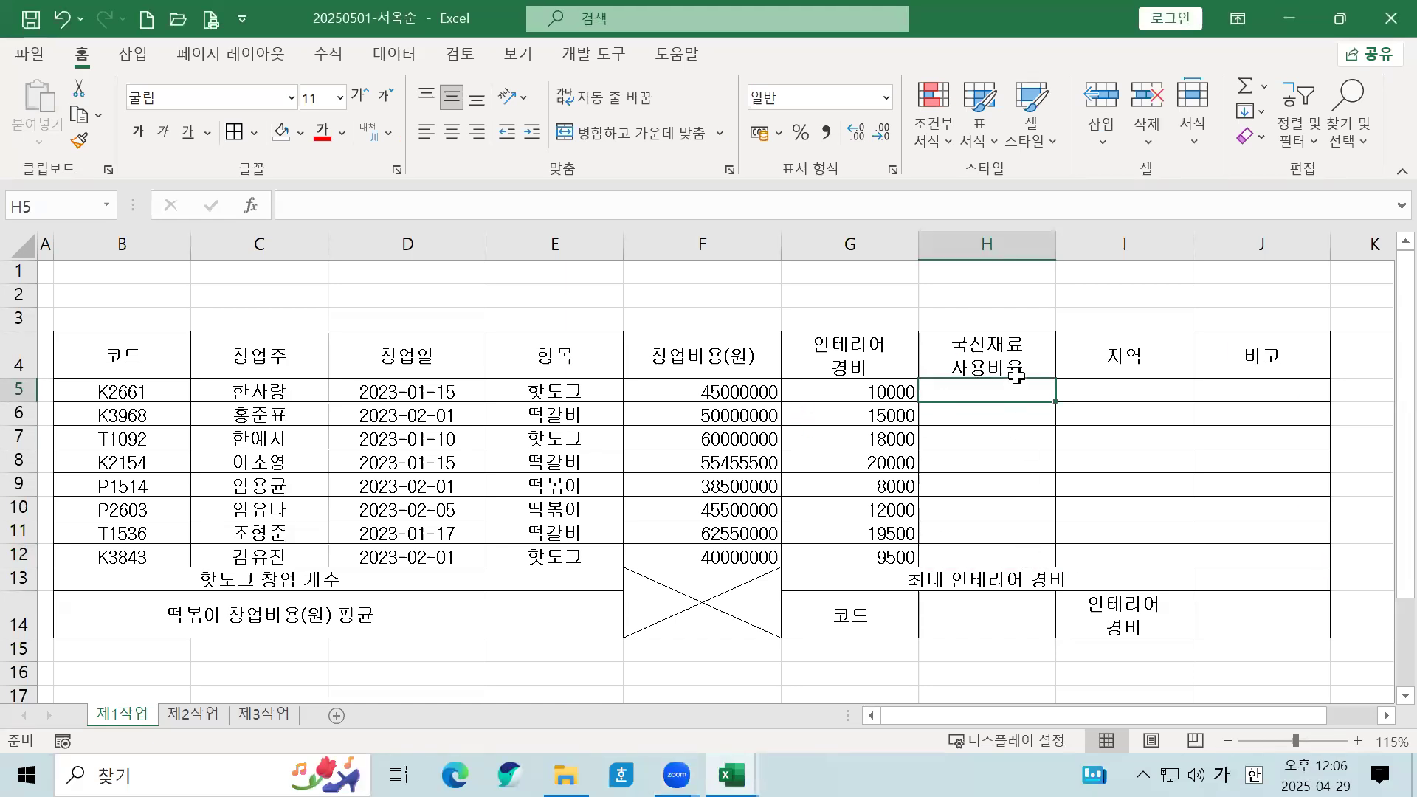
Step: Format H5:H12 as percentages with one decimal and enter 95.0% in H5
{"action": "left_click_drag", "start_coordinate": [1010, 406], "coordinate": [1006, 555]}
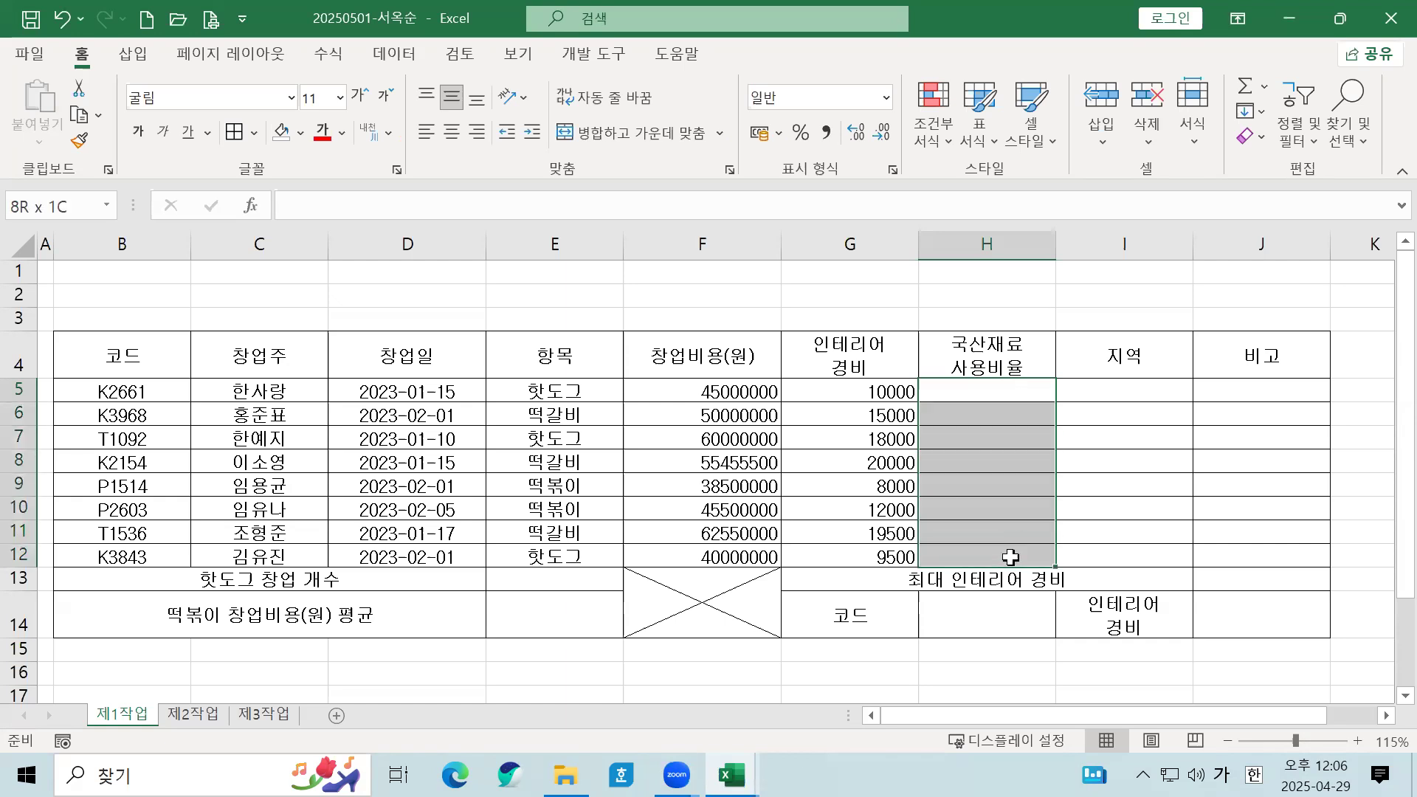
{"action": "left_click", "coordinate": [799, 132]}
{"action": "left_click", "coordinate": [1011, 392]}
{"action": "type", "text": "95.0"}
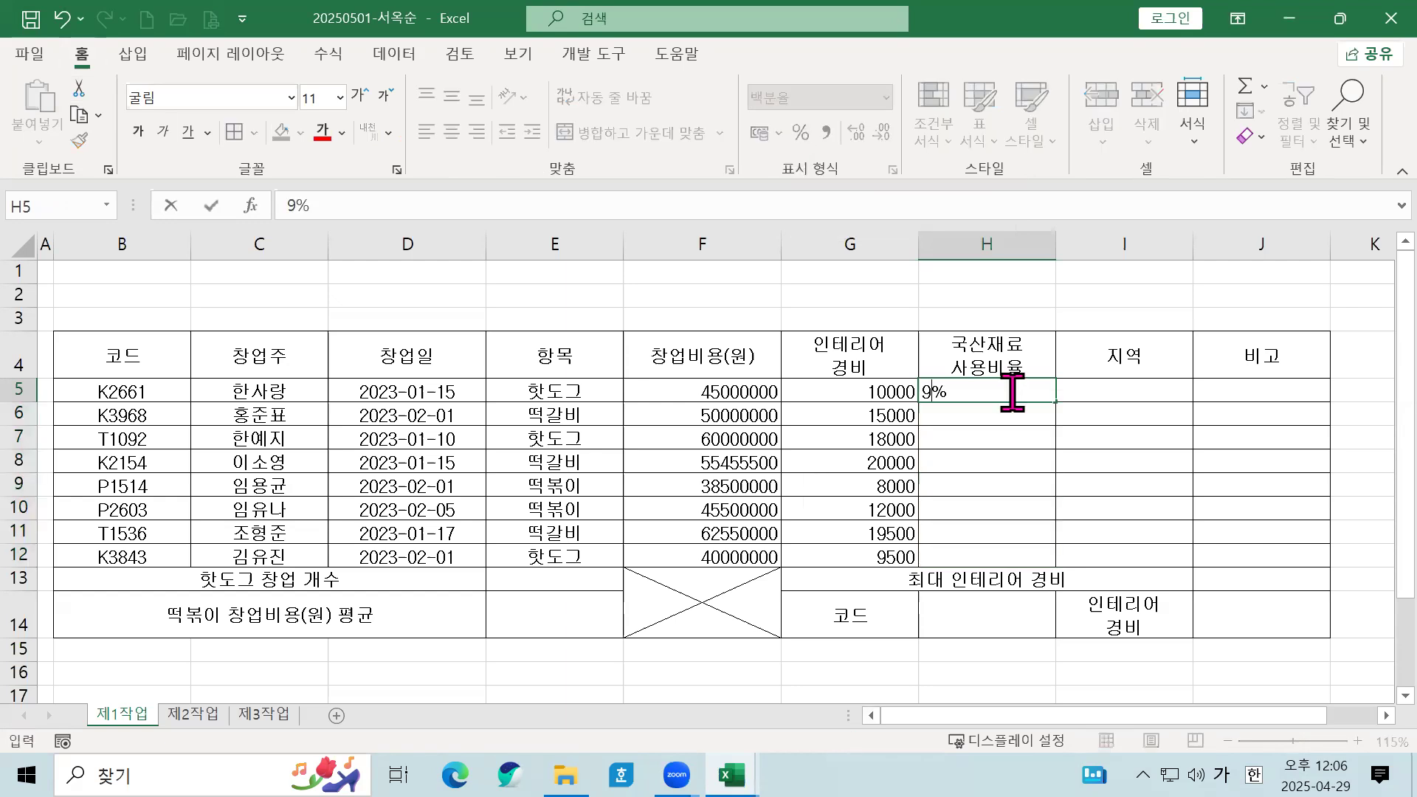
{"action": "key", "text": "Return"}
{"action": "left_click_drag", "start_coordinate": [1014, 391], "coordinate": [1013, 559]}
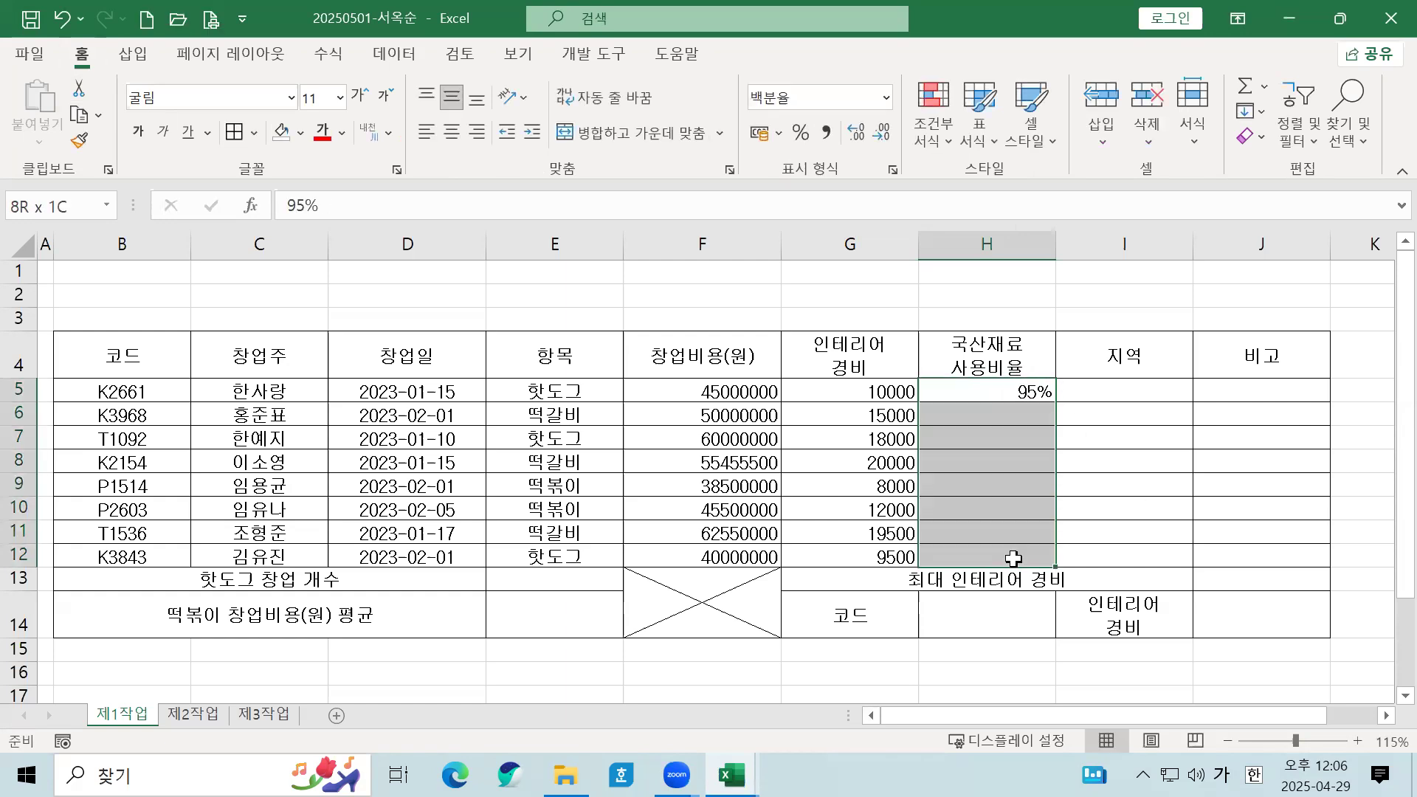
{"action": "left_click", "coordinate": [855, 133]}
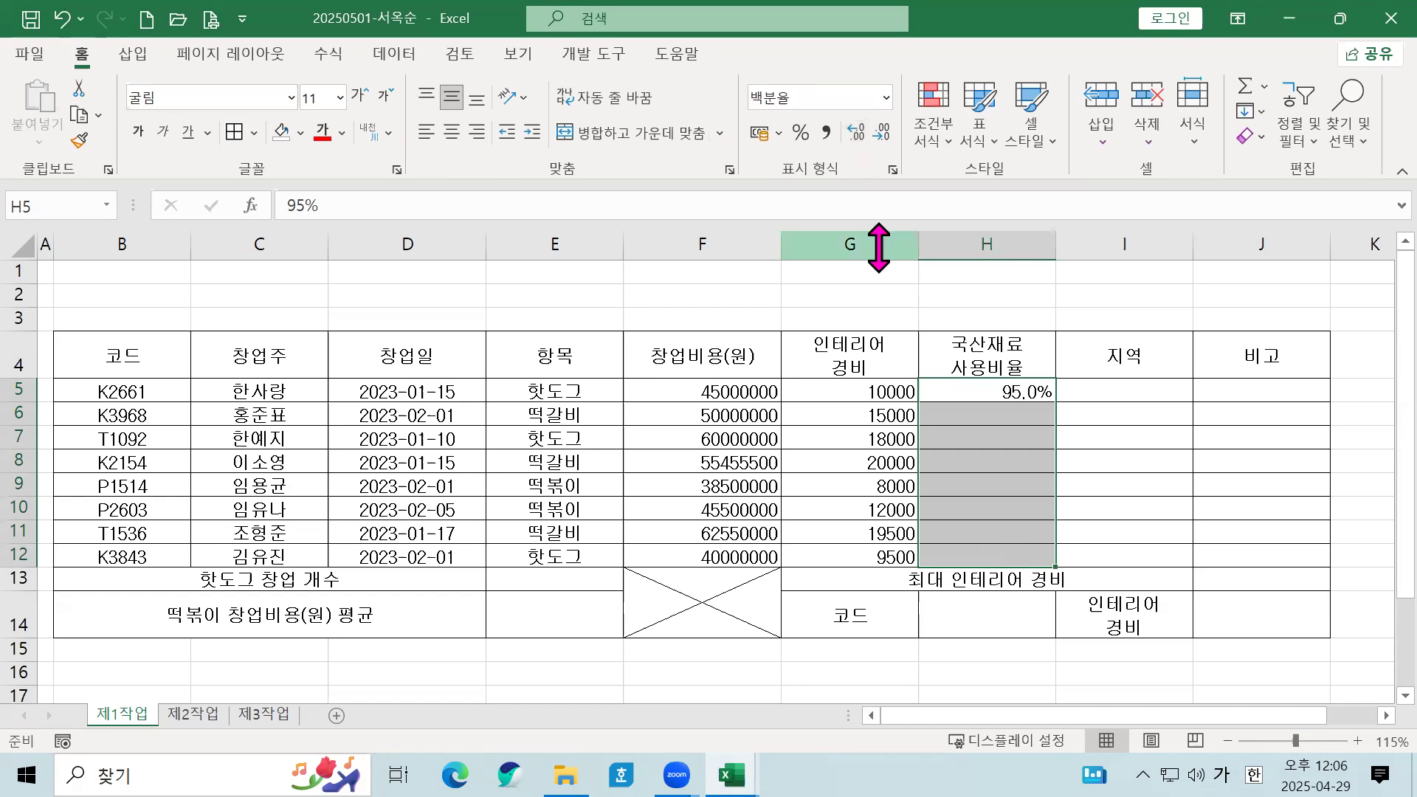
Step: Clear the mistaken 95 and 100 entries from column I and reapply percent format to H5:H12
{"action": "left_click", "coordinate": [1154, 389]}
{"action": "type", "text": "95"}
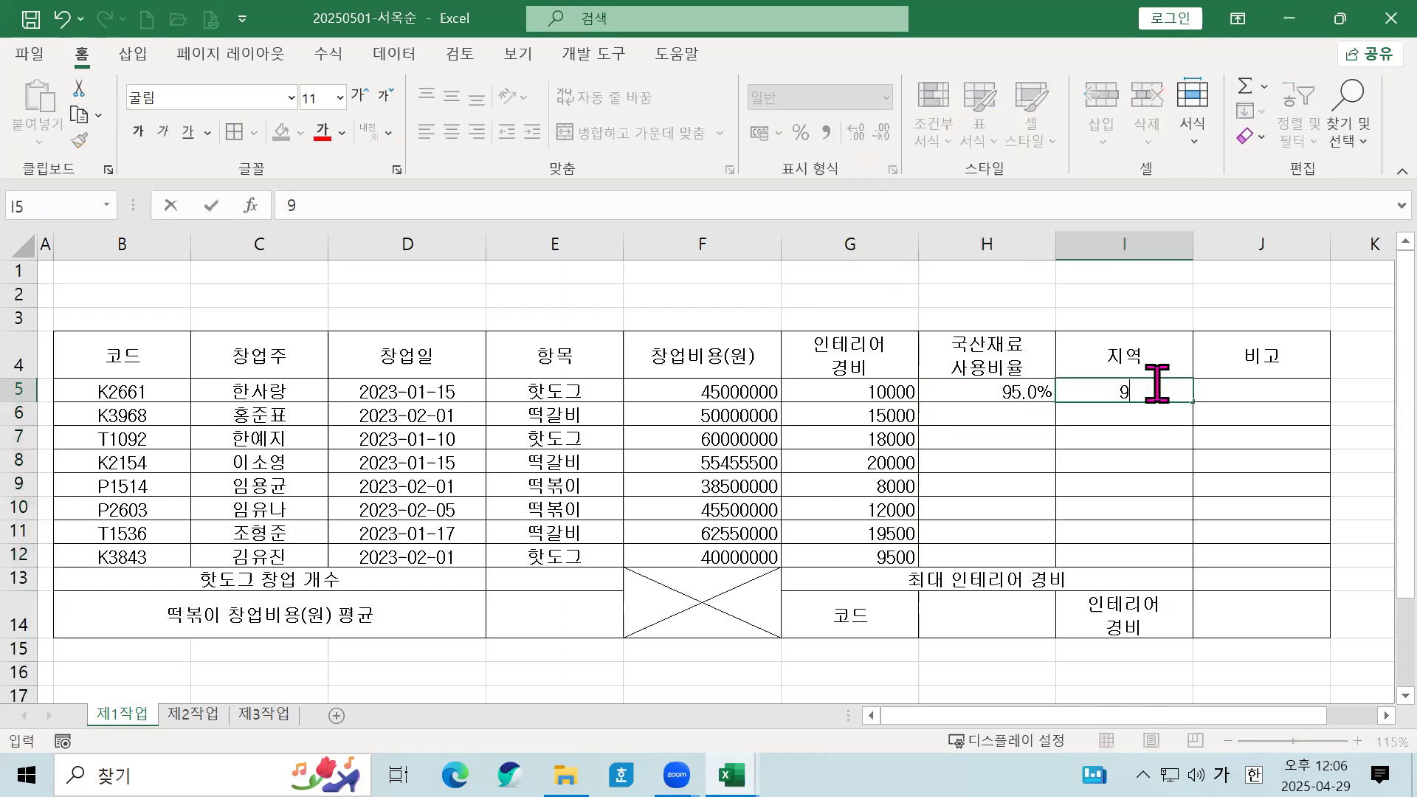
{"action": "key", "text": "Return"}
{"action": "type", "text": "100"}
{"action": "key", "text": "Return"}
{"action": "left_click_drag", "start_coordinate": [1155, 385], "coordinate": [1154, 559]}
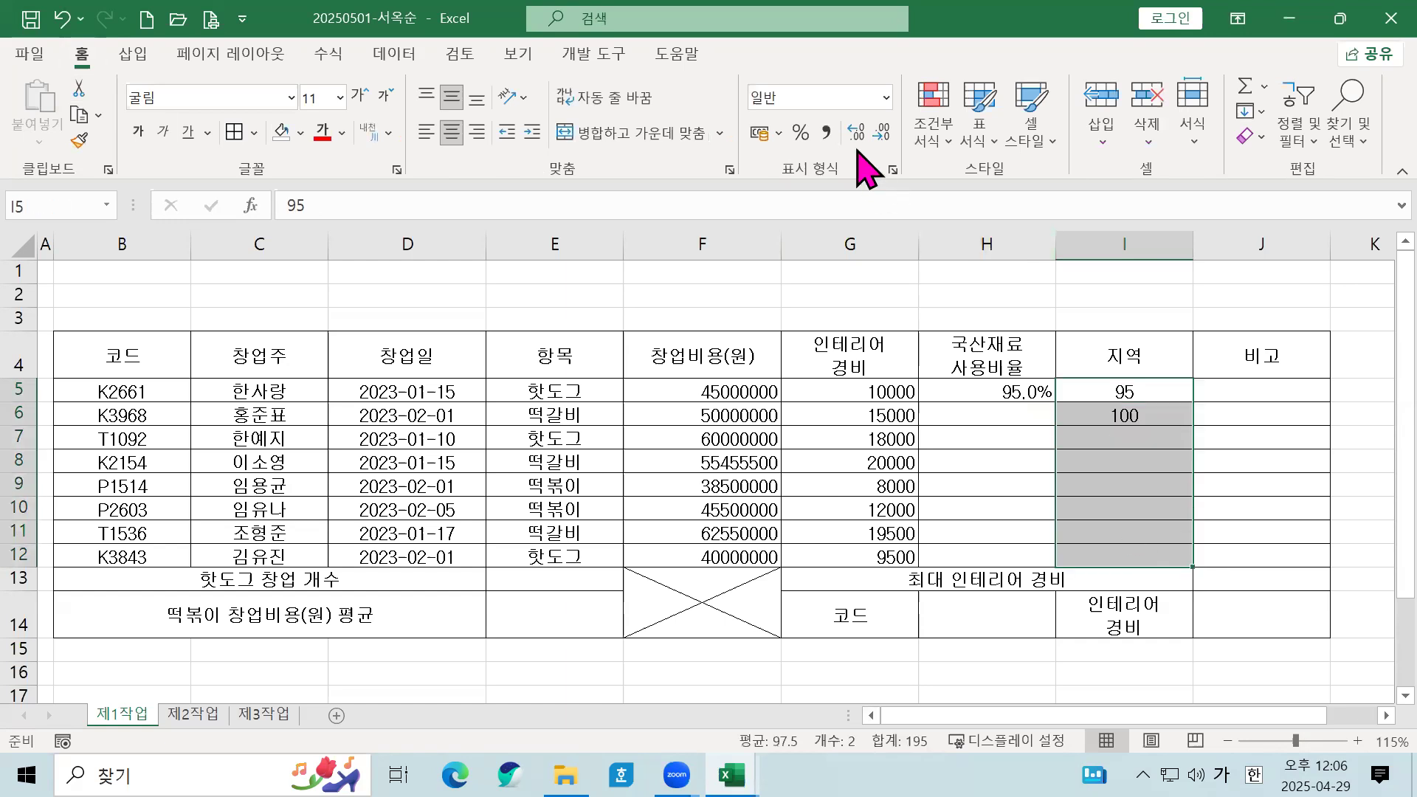
{"action": "left_click", "coordinate": [801, 133]}
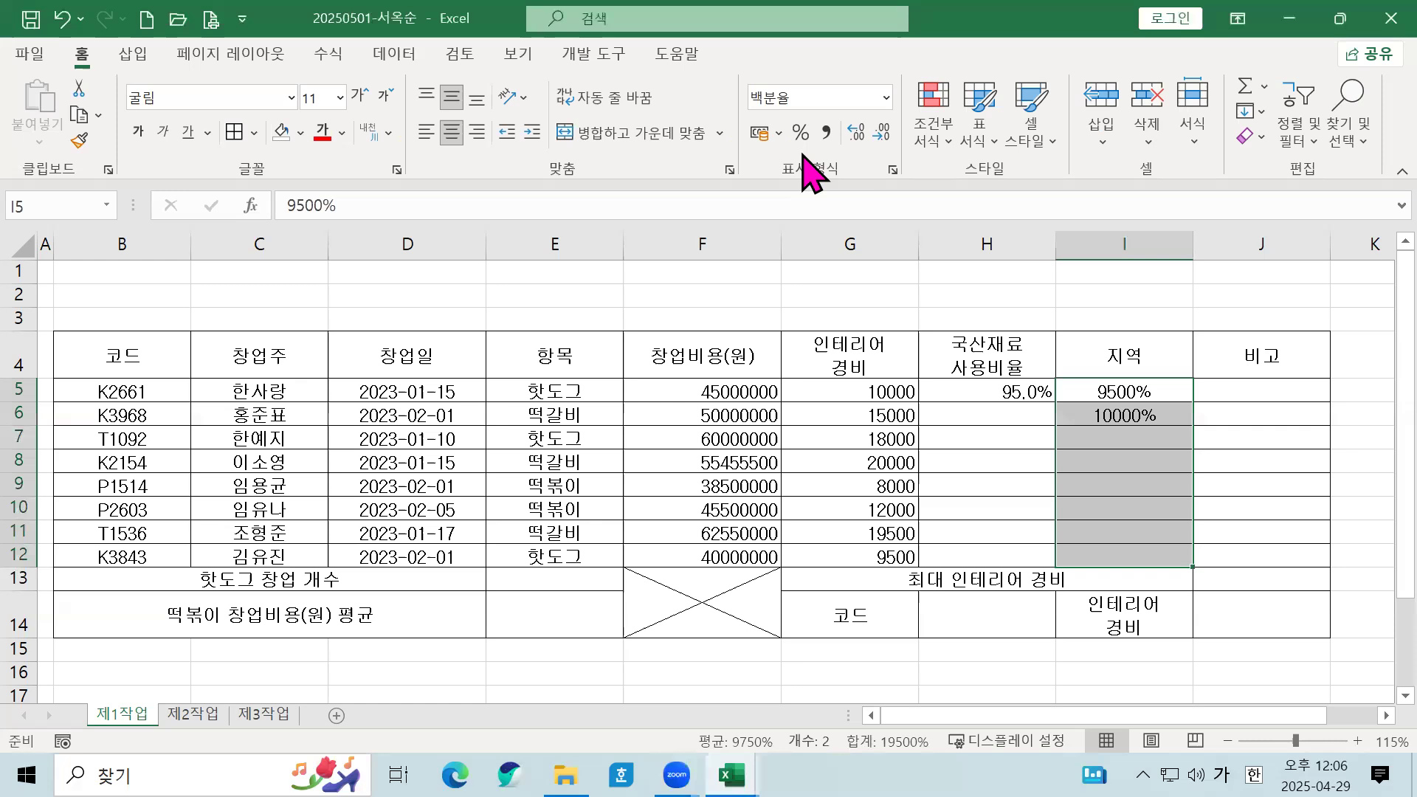
{"action": "key", "text": "Delete"}
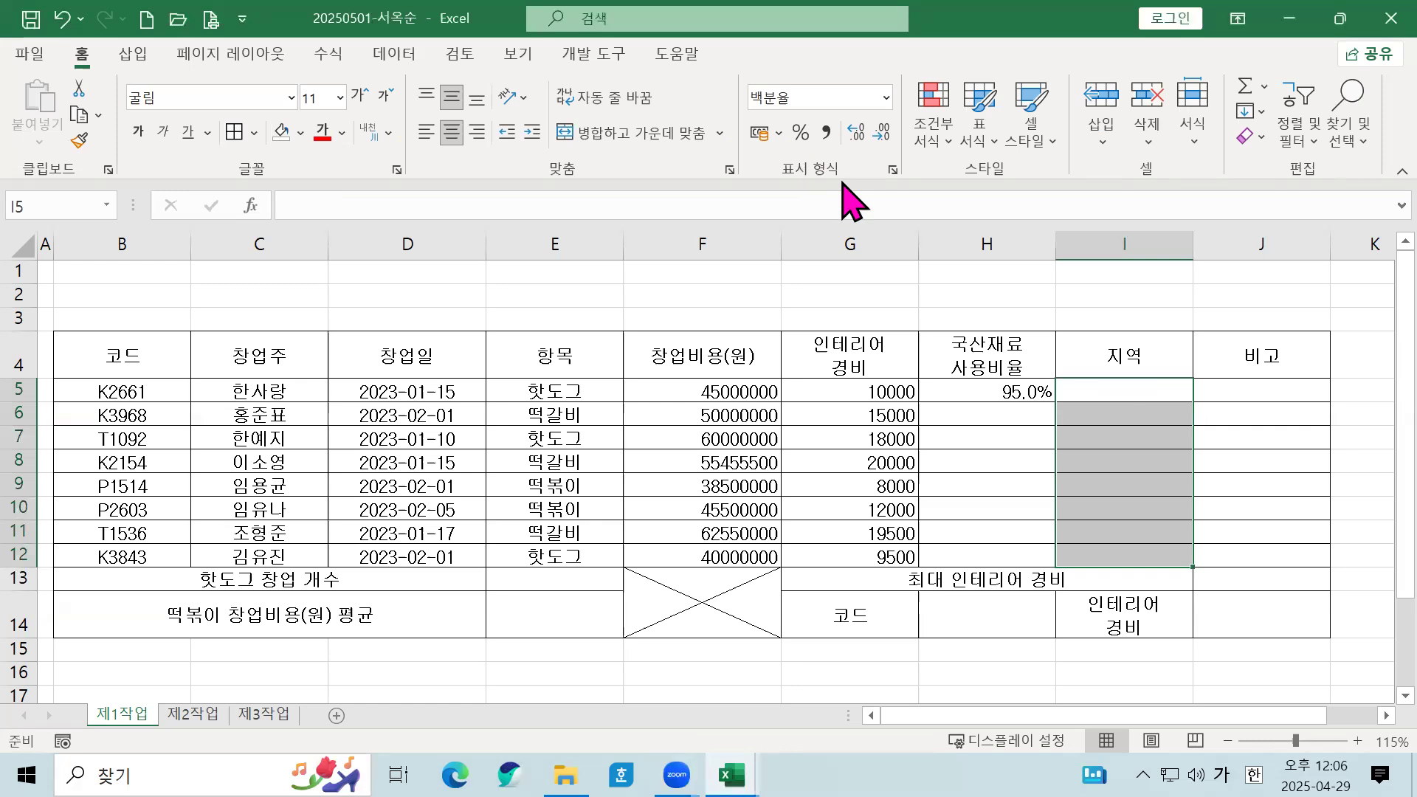
{"action": "left_click", "coordinate": [990, 393]}
{"action": "left_click_drag", "start_coordinate": [990, 393], "coordinate": [996, 558]}
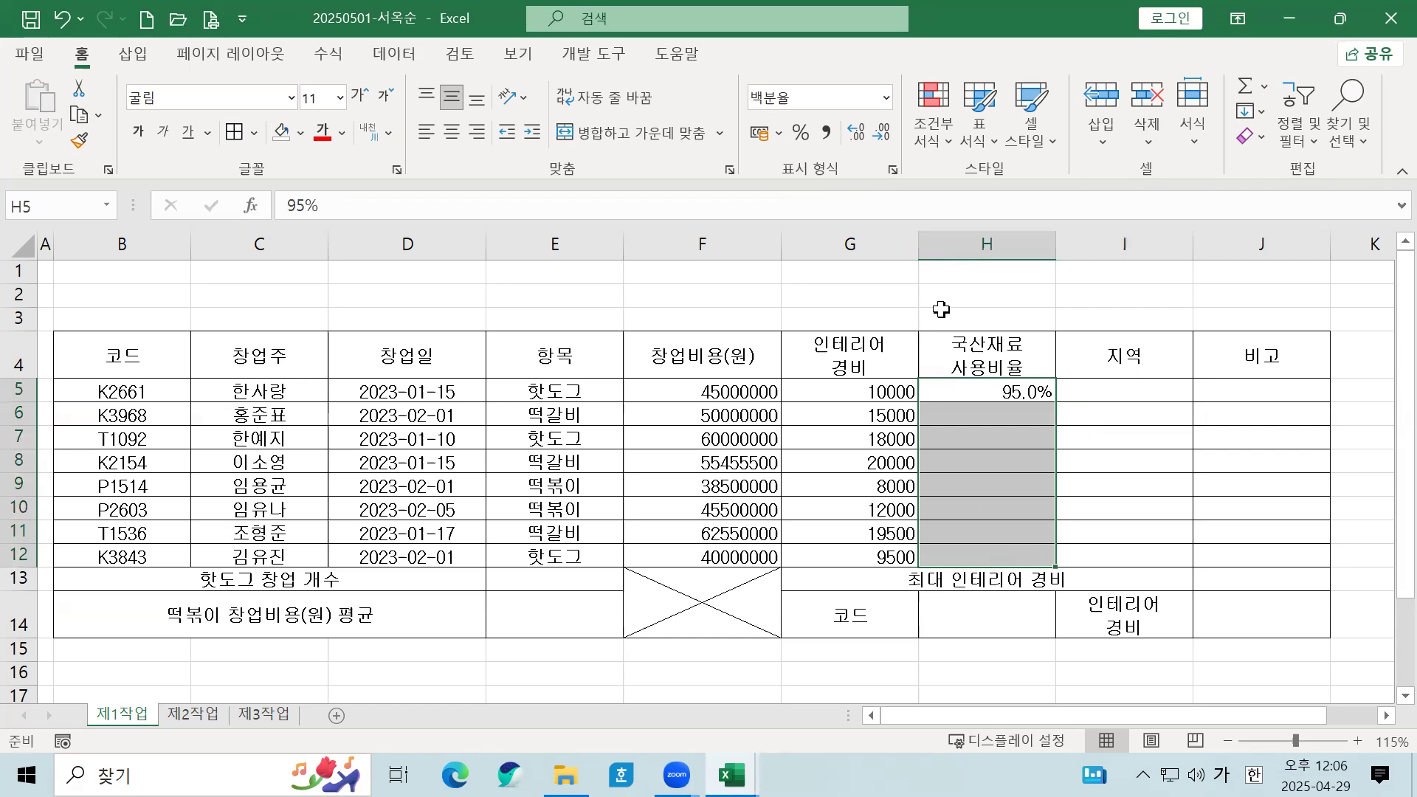
{"action": "left_click", "coordinate": [800, 134]}
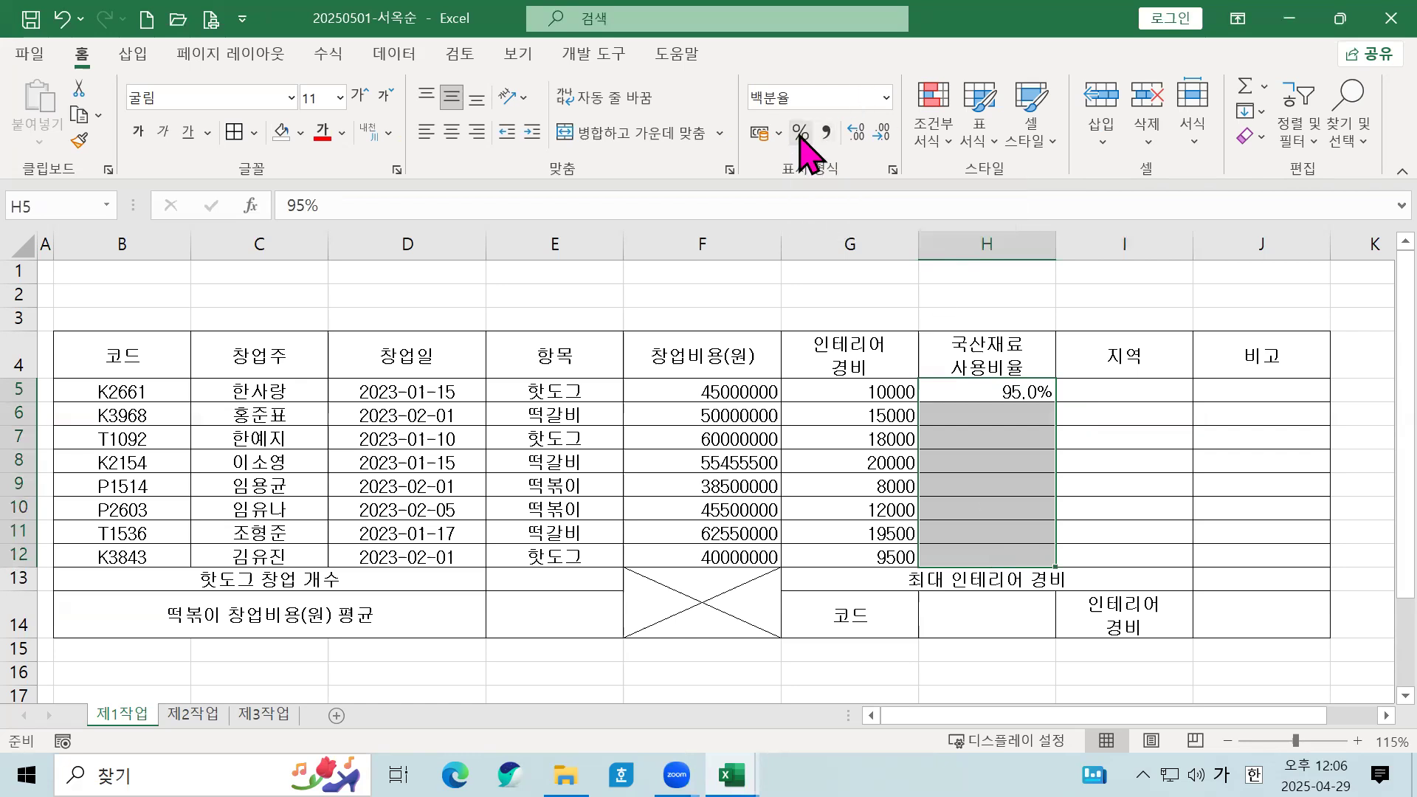
Step: Restore one decimal place and enter rates 80.0% in H6 and 88.5% in H7
{"action": "left_click", "coordinate": [857, 132]}
{"action": "left_click", "coordinate": [1008, 410]}
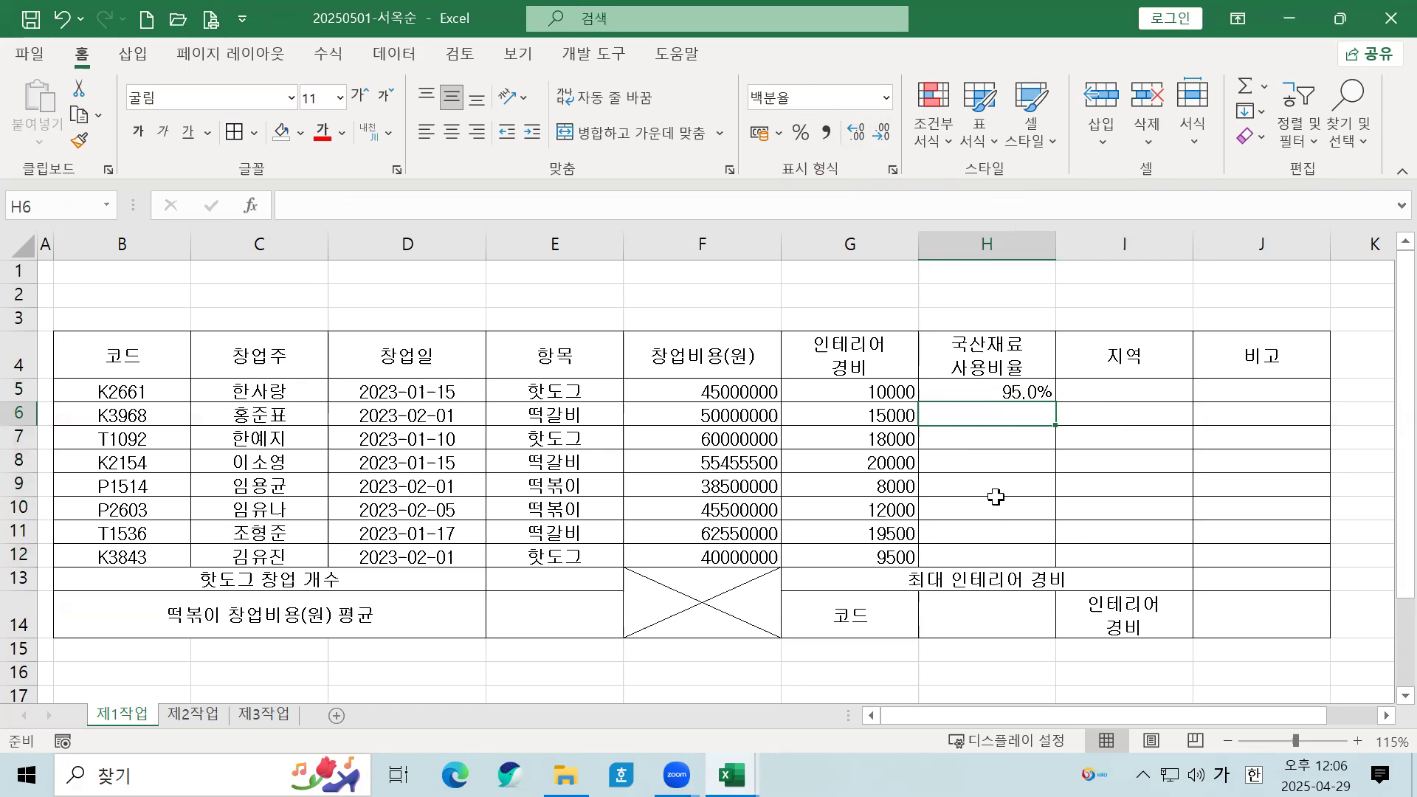
{"action": "type", "text": "80"}
{"action": "key", "text": "Return"}
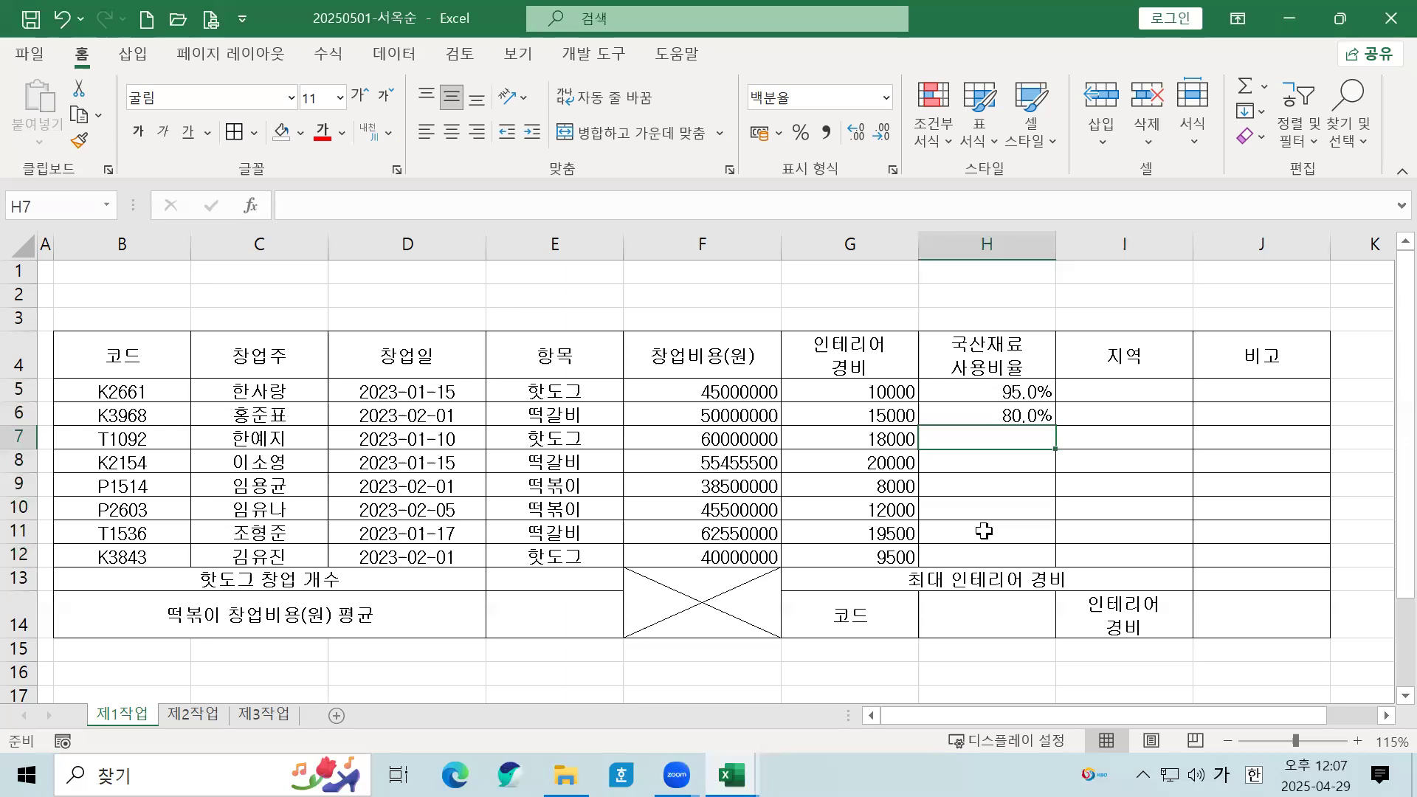
{"action": "type", "text": "88."}
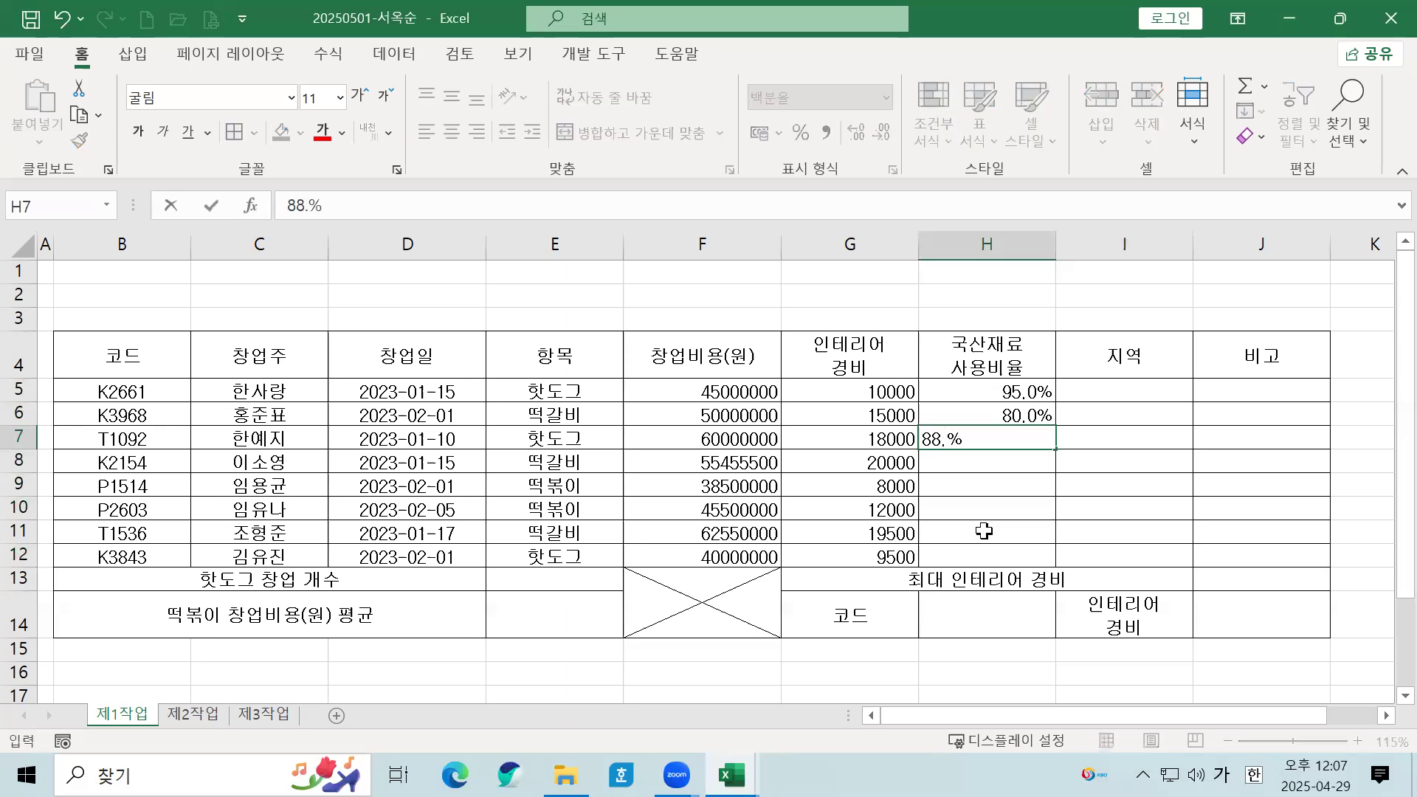
{"action": "type", "text": "5"}
{"action": "key", "text": "Return"}
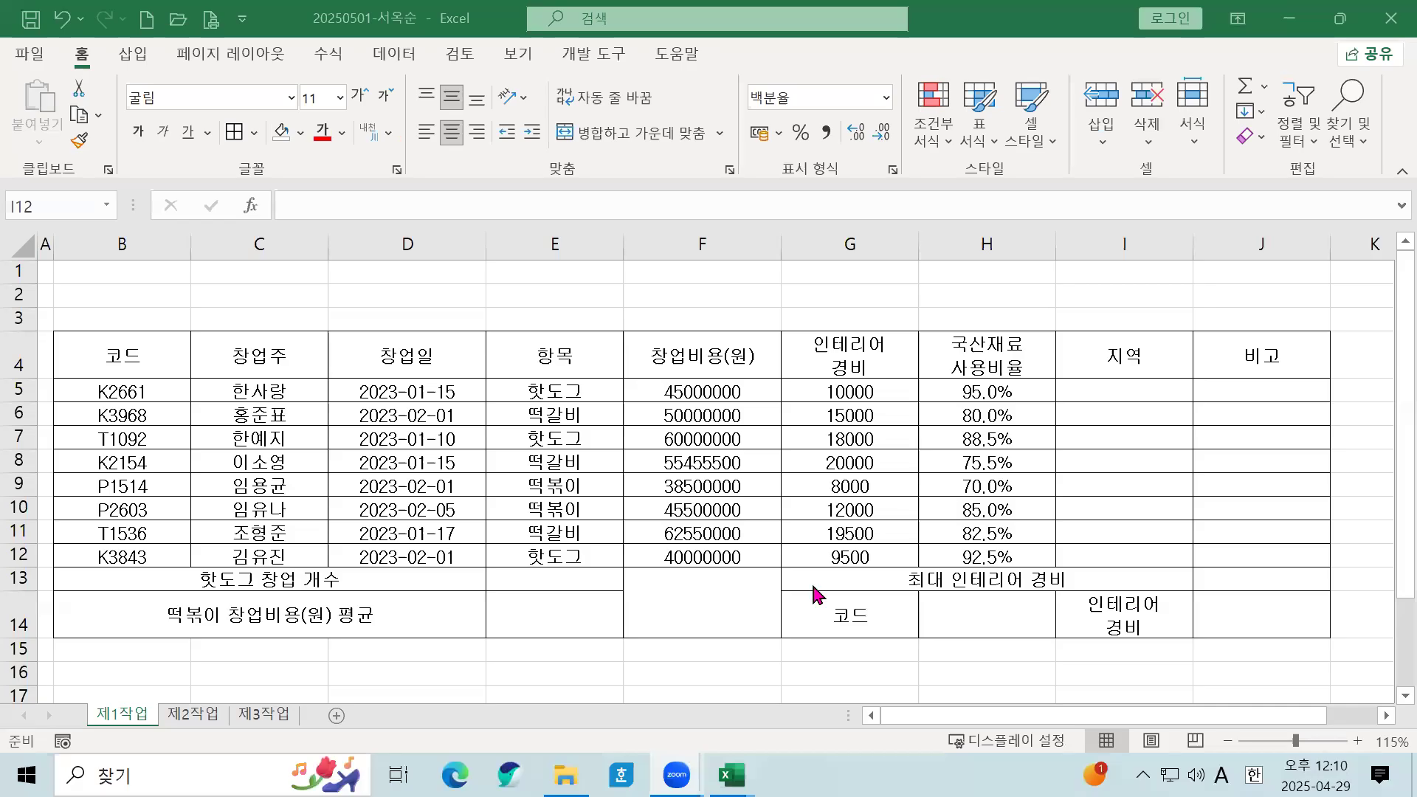
Step: Give merged cell F13:F14 both diagonal borders so it shows an X
{"action": "left_click", "coordinate": [557, 439]}
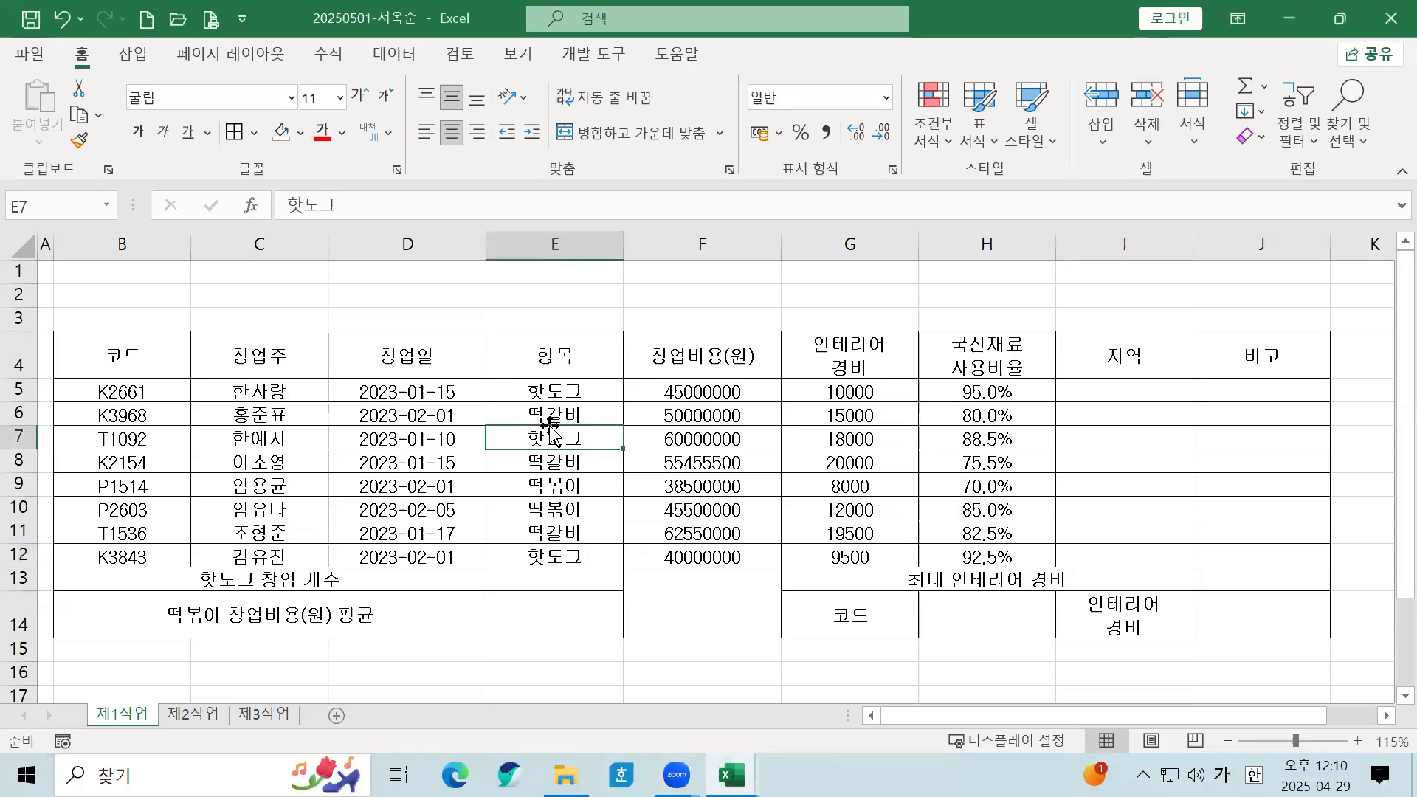
{"action": "left_click", "coordinate": [746, 600]}
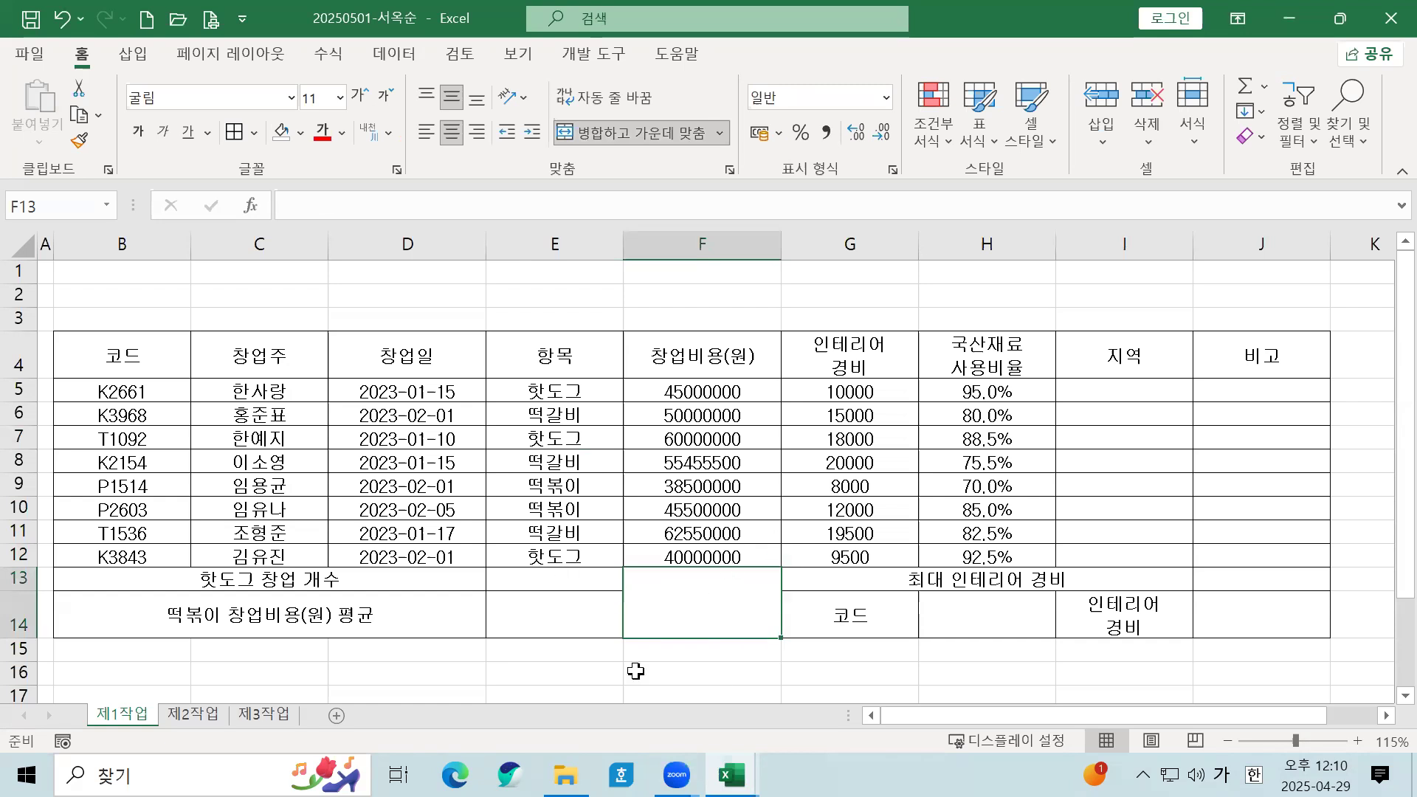
{"action": "right_click", "coordinate": [694, 602]}
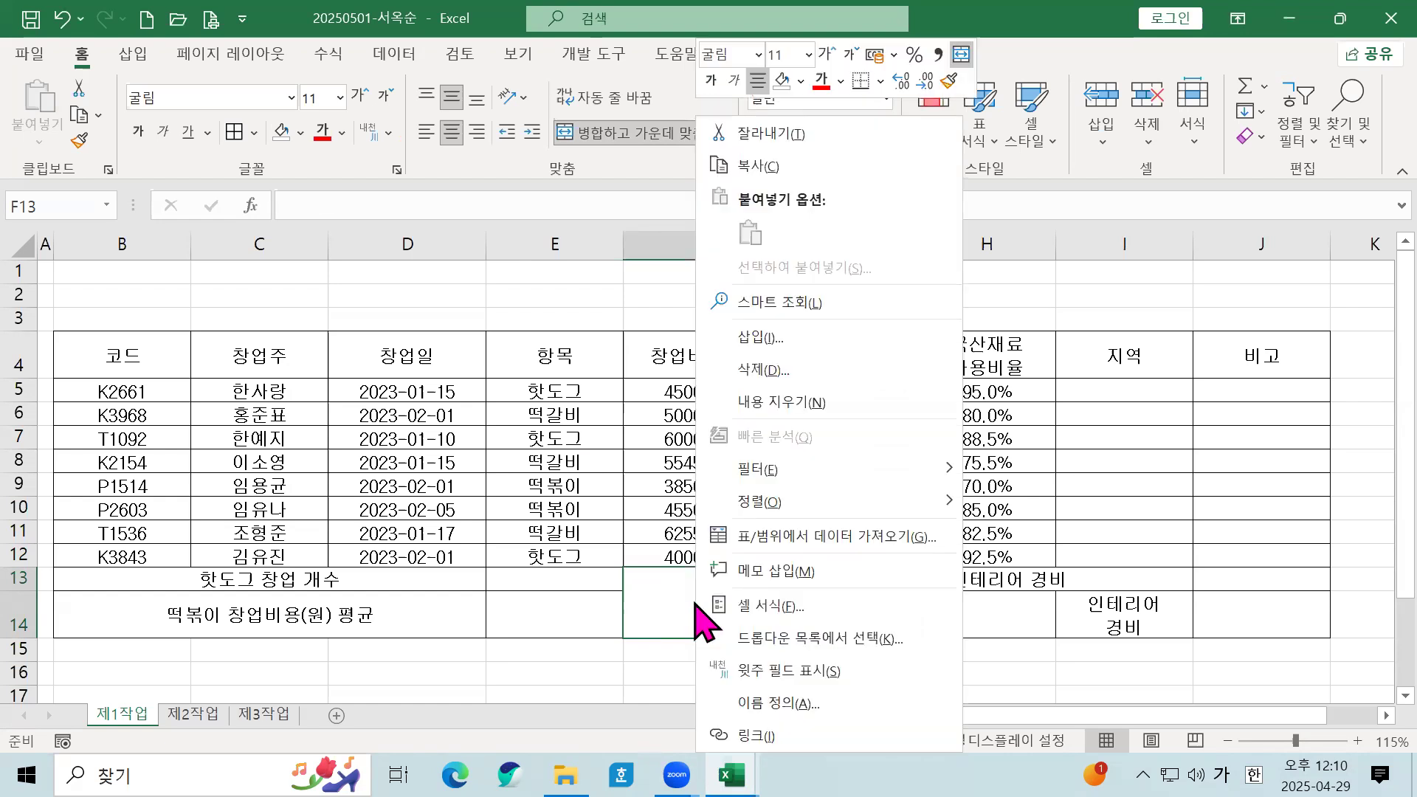
{"action": "left_click", "coordinate": [752, 601]}
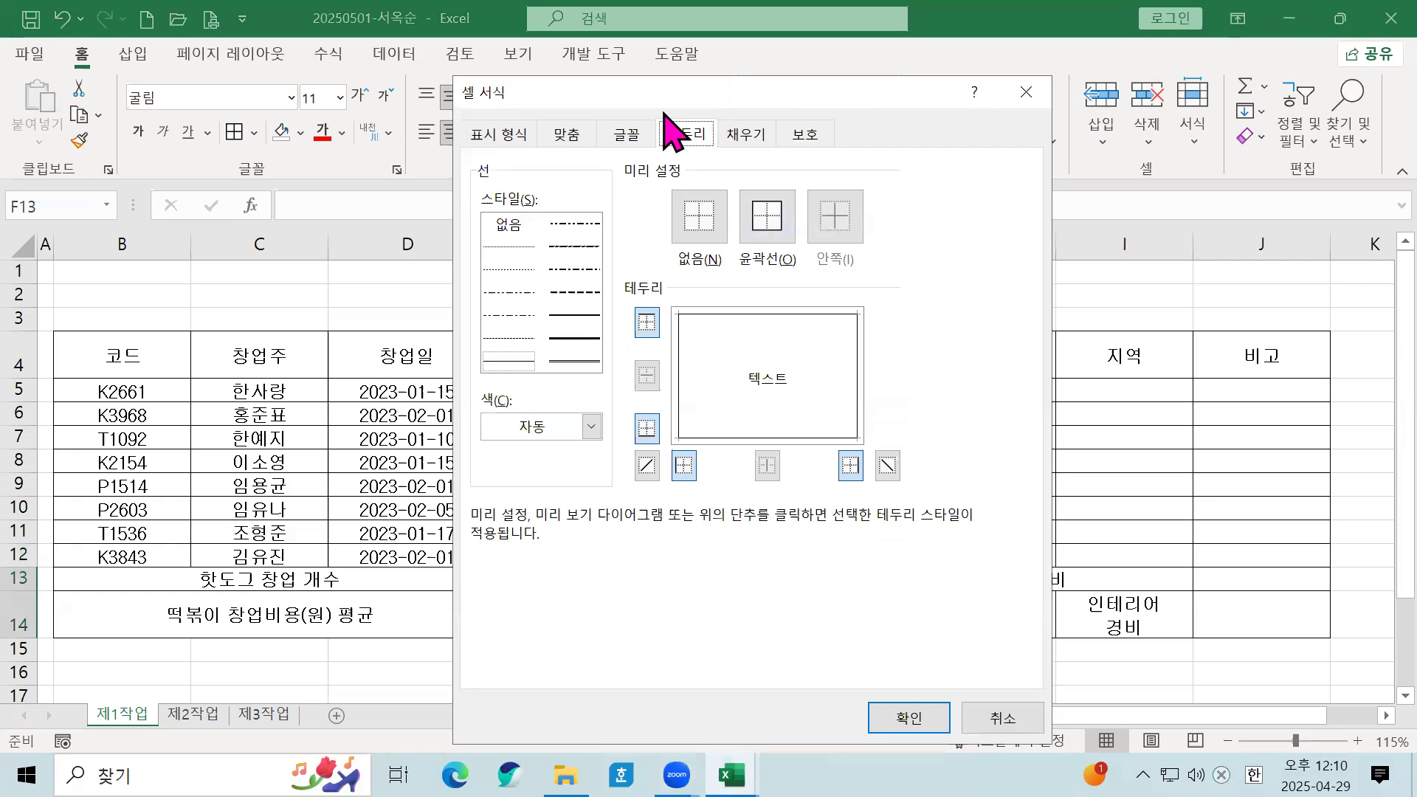
{"action": "left_click", "coordinate": [647, 466]}
{"action": "left_click", "coordinate": [893, 467]}
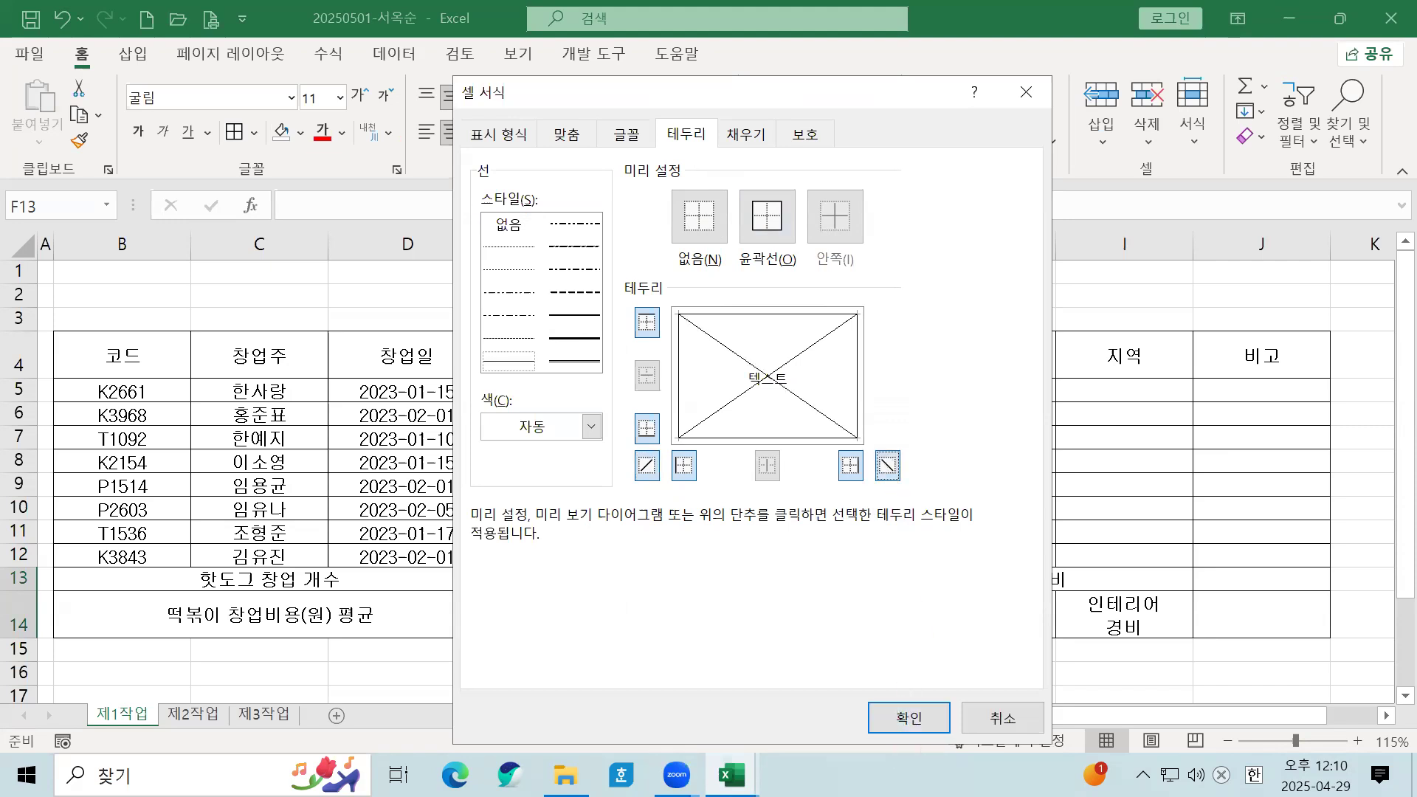
{"action": "left_click", "coordinate": [909, 717]}
{"action": "left_click", "coordinate": [656, 493]}
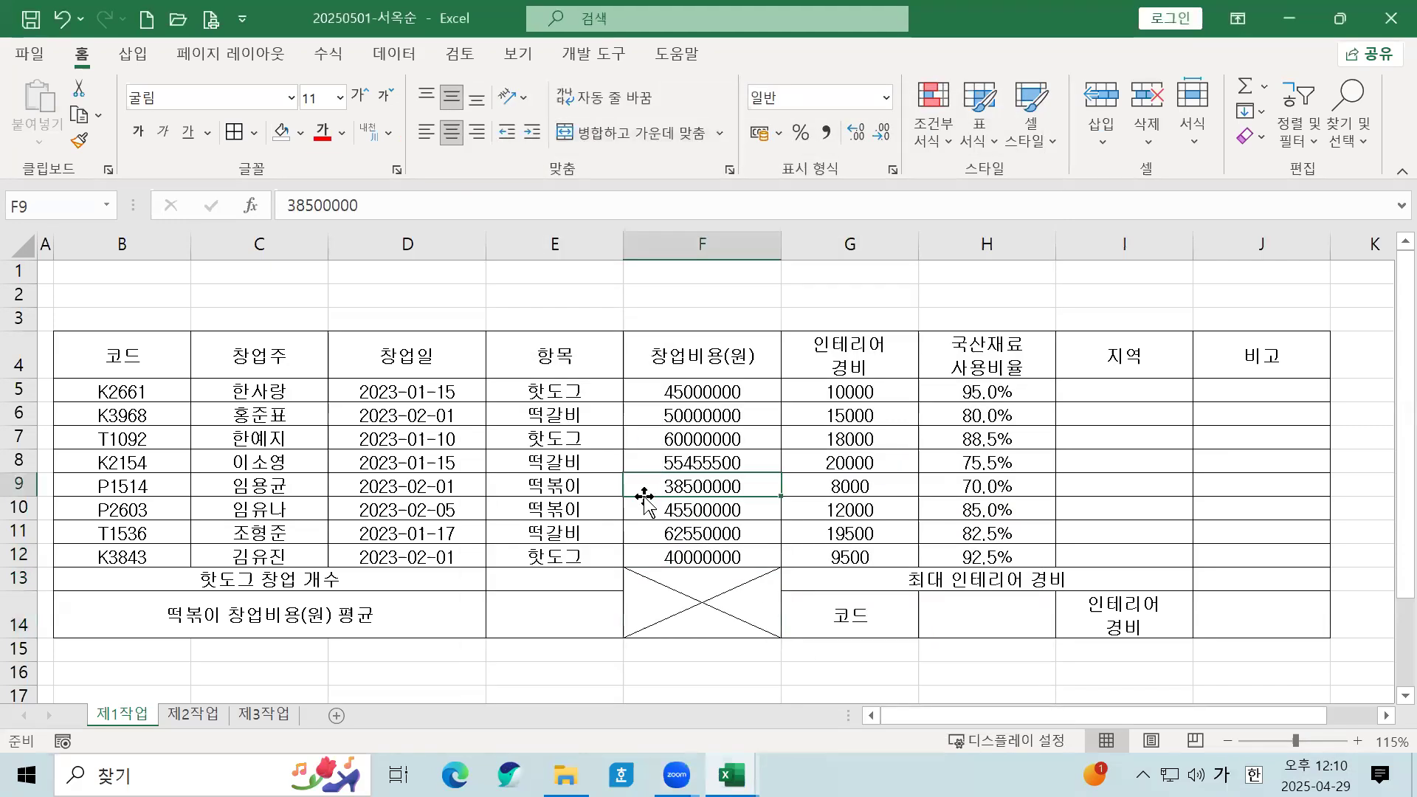
{"action": "left_click", "coordinate": [160, 467]}
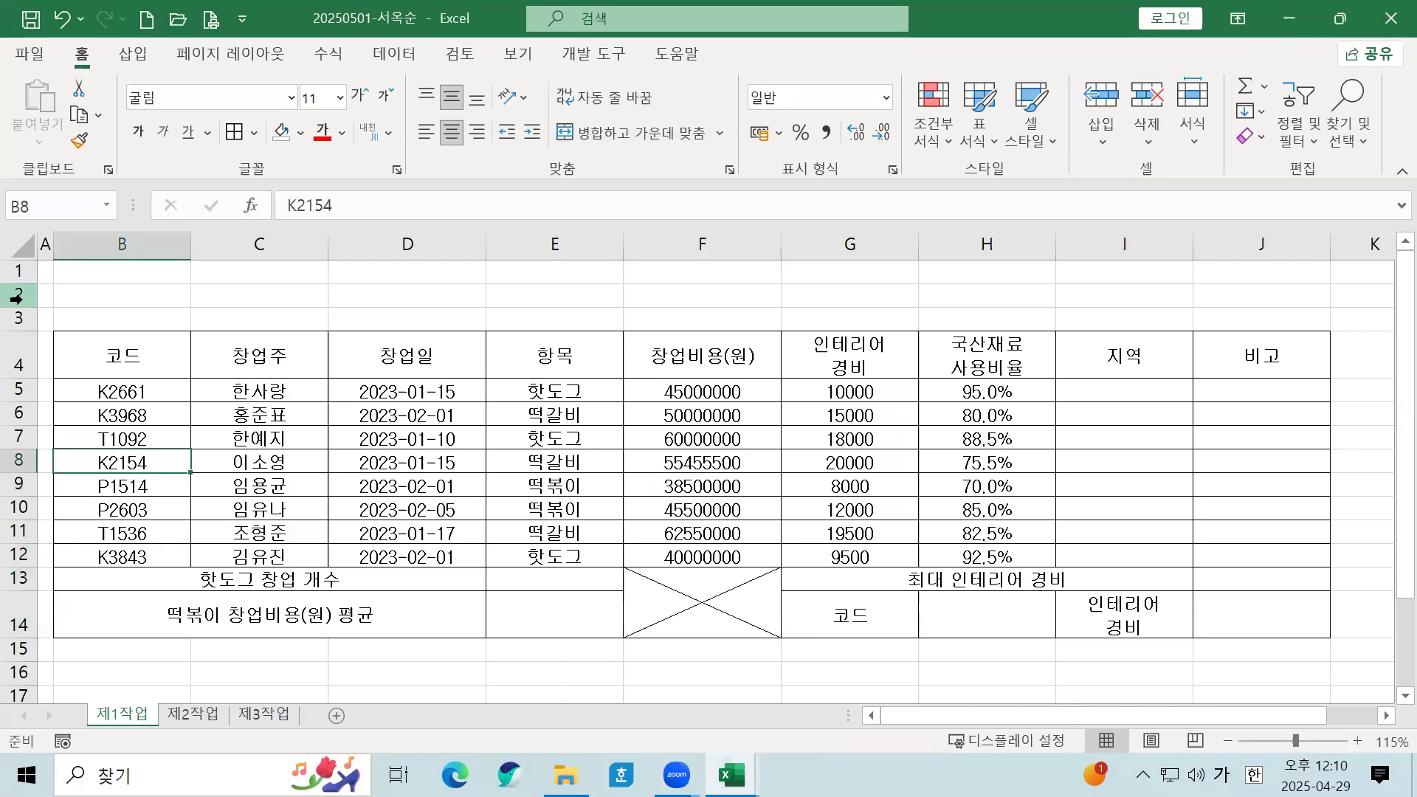
Step: Increase the row height of rows 1–3
{"action": "left_click", "coordinate": [392, 531]}
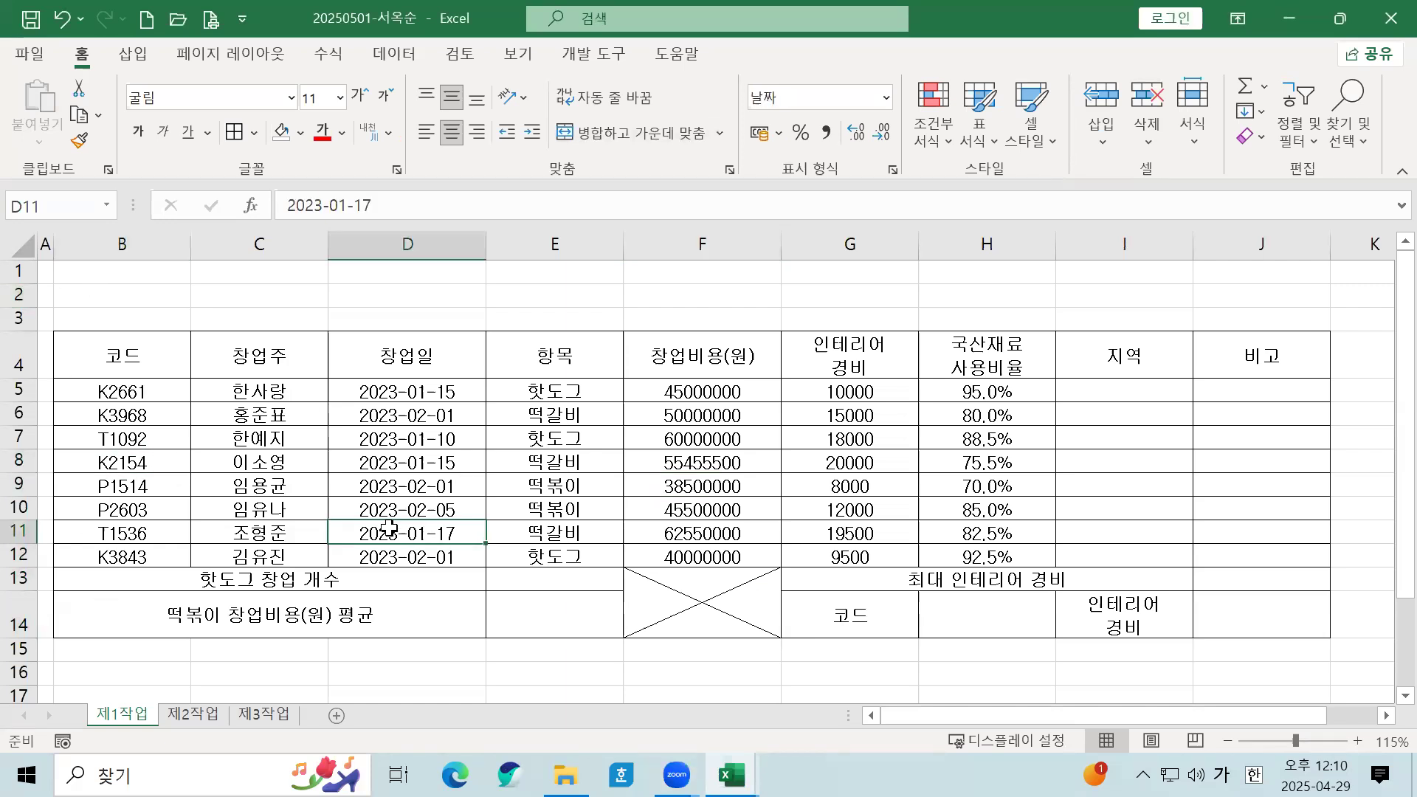
{"action": "left_click_drag", "start_coordinate": [20, 271], "coordinate": [19, 321]}
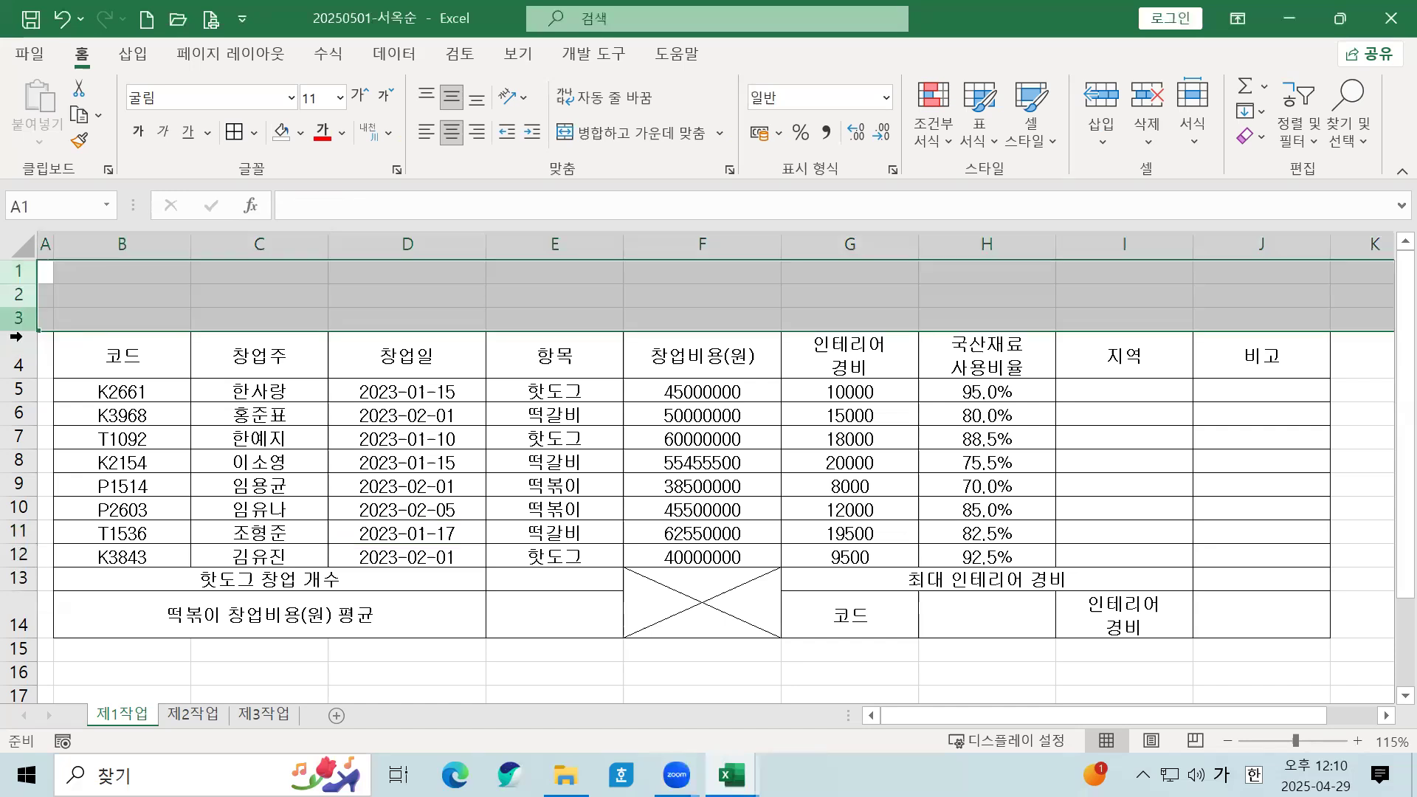
{"action": "right_click", "coordinate": [22, 296]}
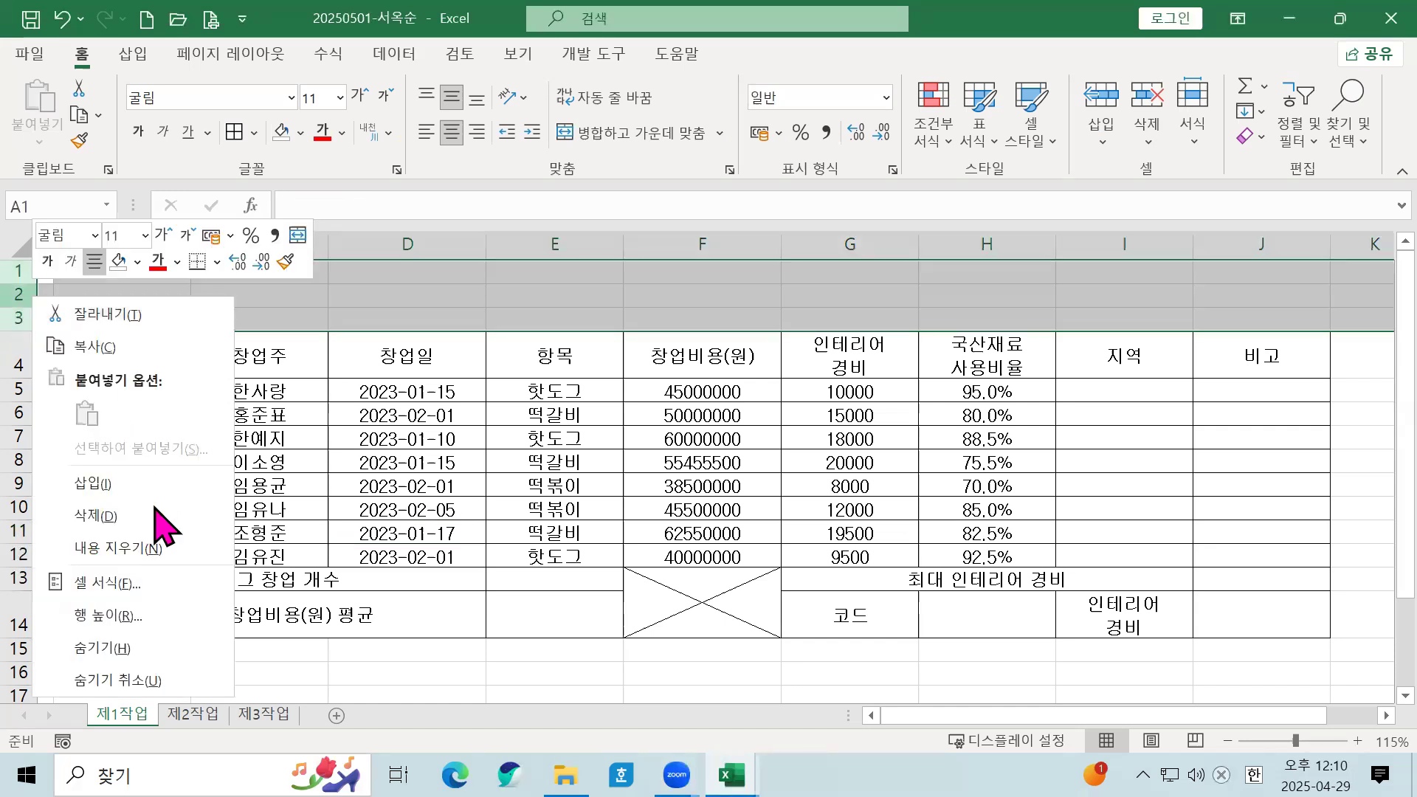
{"action": "left_click", "coordinate": [152, 617]}
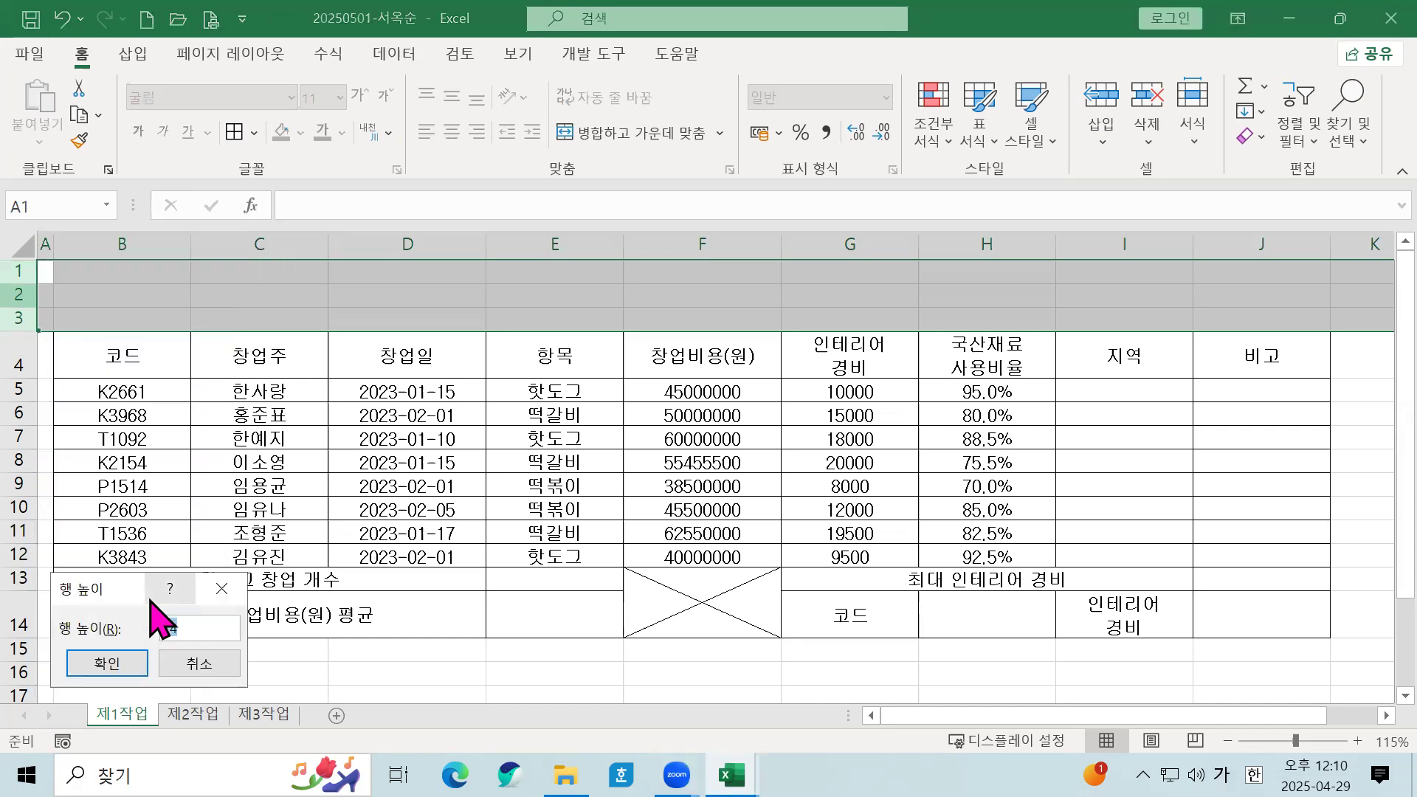
{"action": "left_click", "coordinate": [120, 653]}
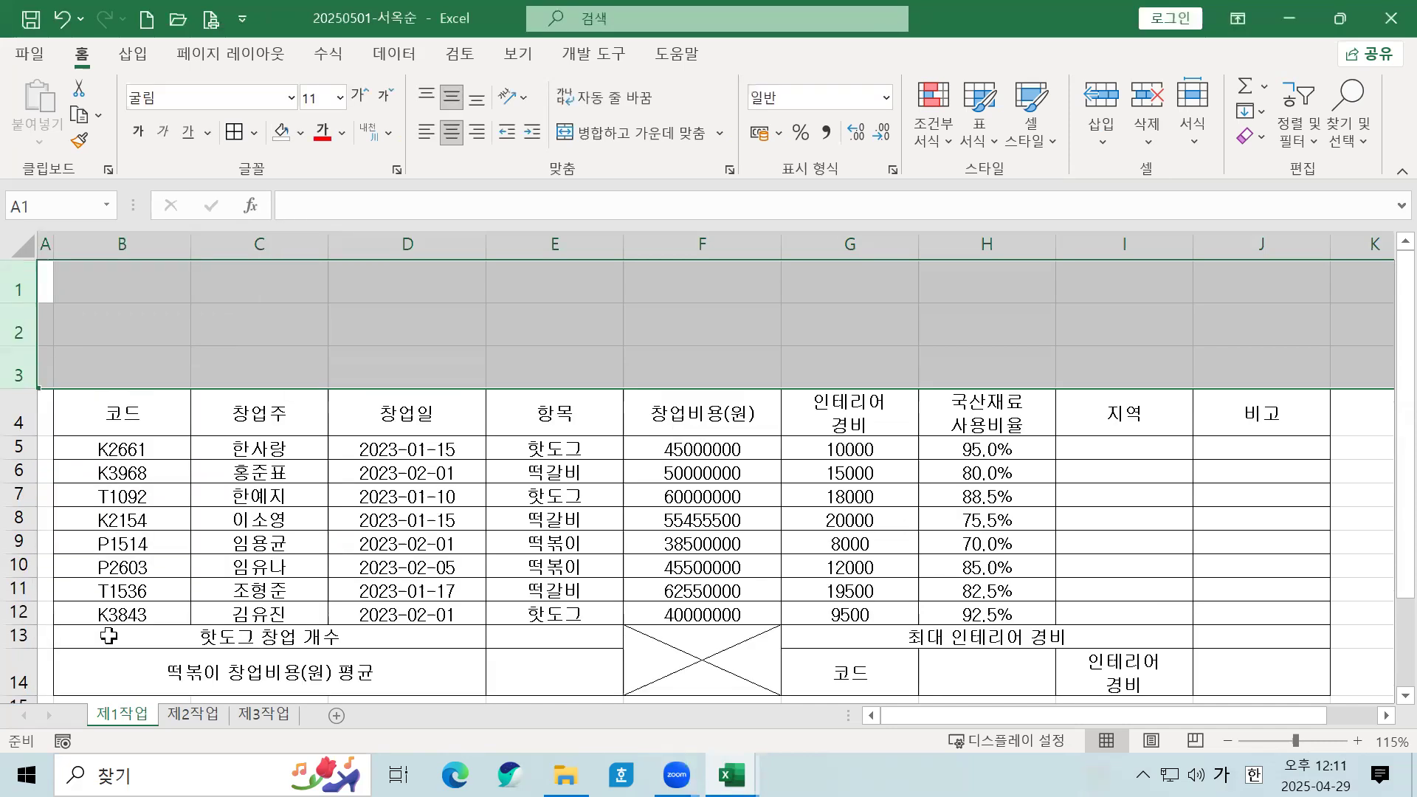
Step: Set rows 4 and 14 to a height of 32
{"action": "left_click", "coordinate": [26, 417]}
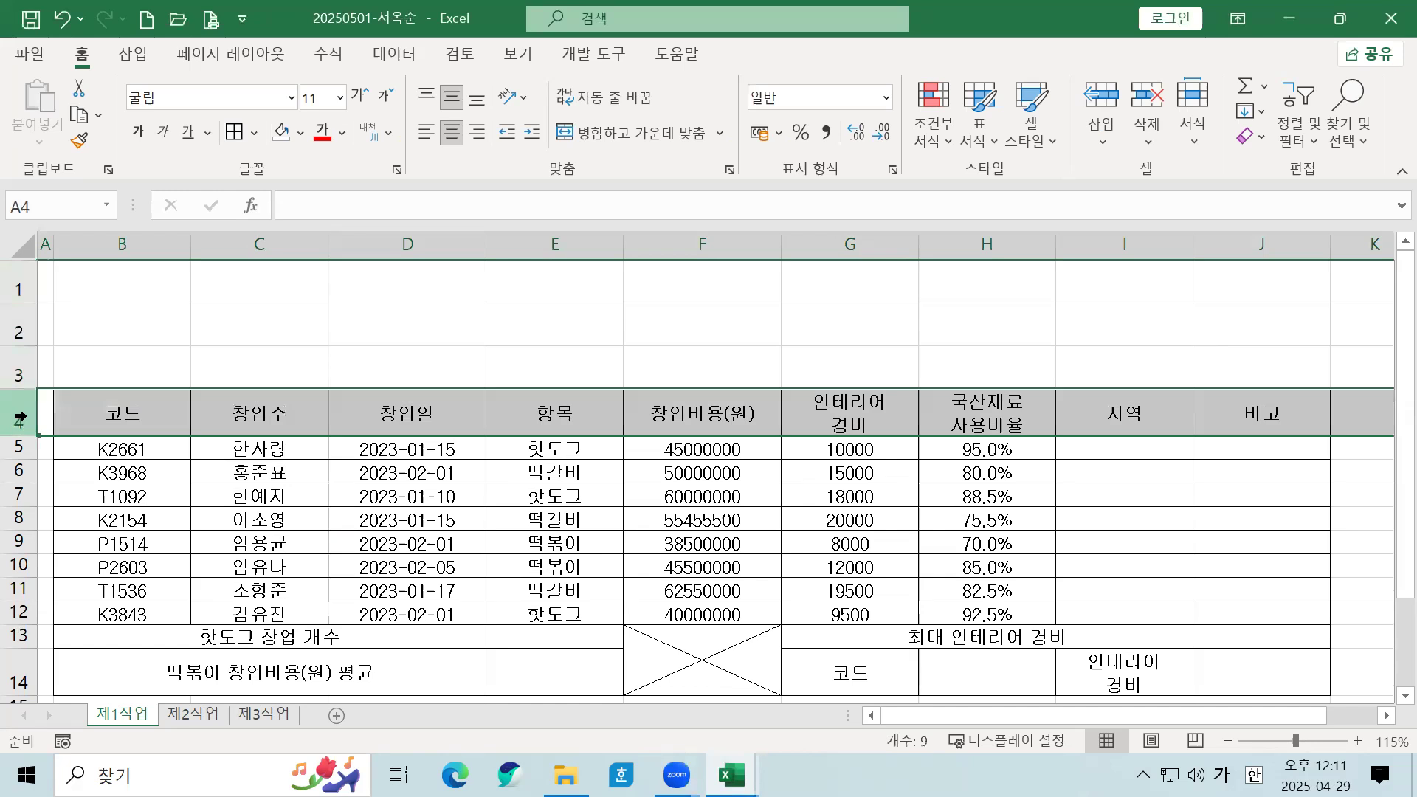
{"action": "left_click", "coordinate": [19, 676]}
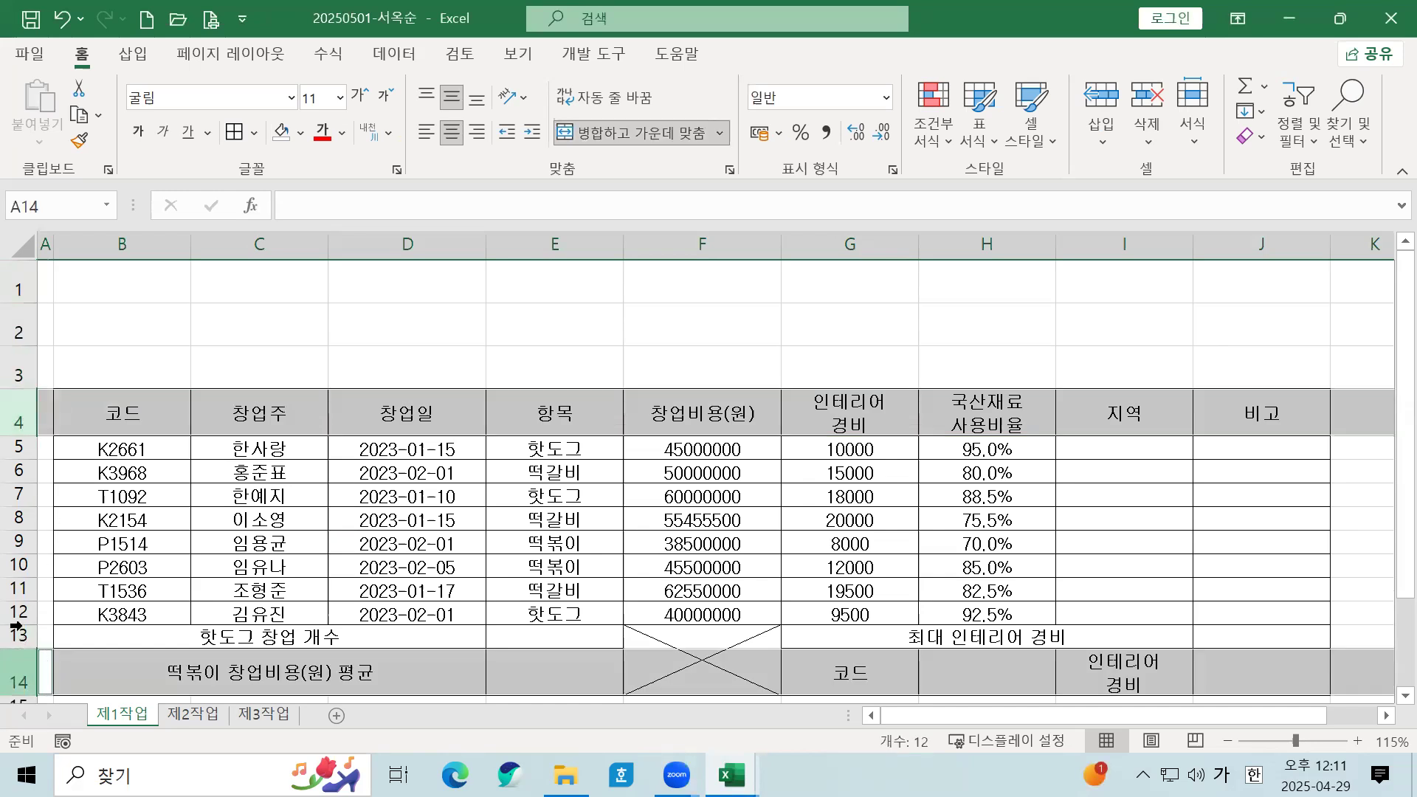
{"action": "right_click", "coordinate": [41, 415]}
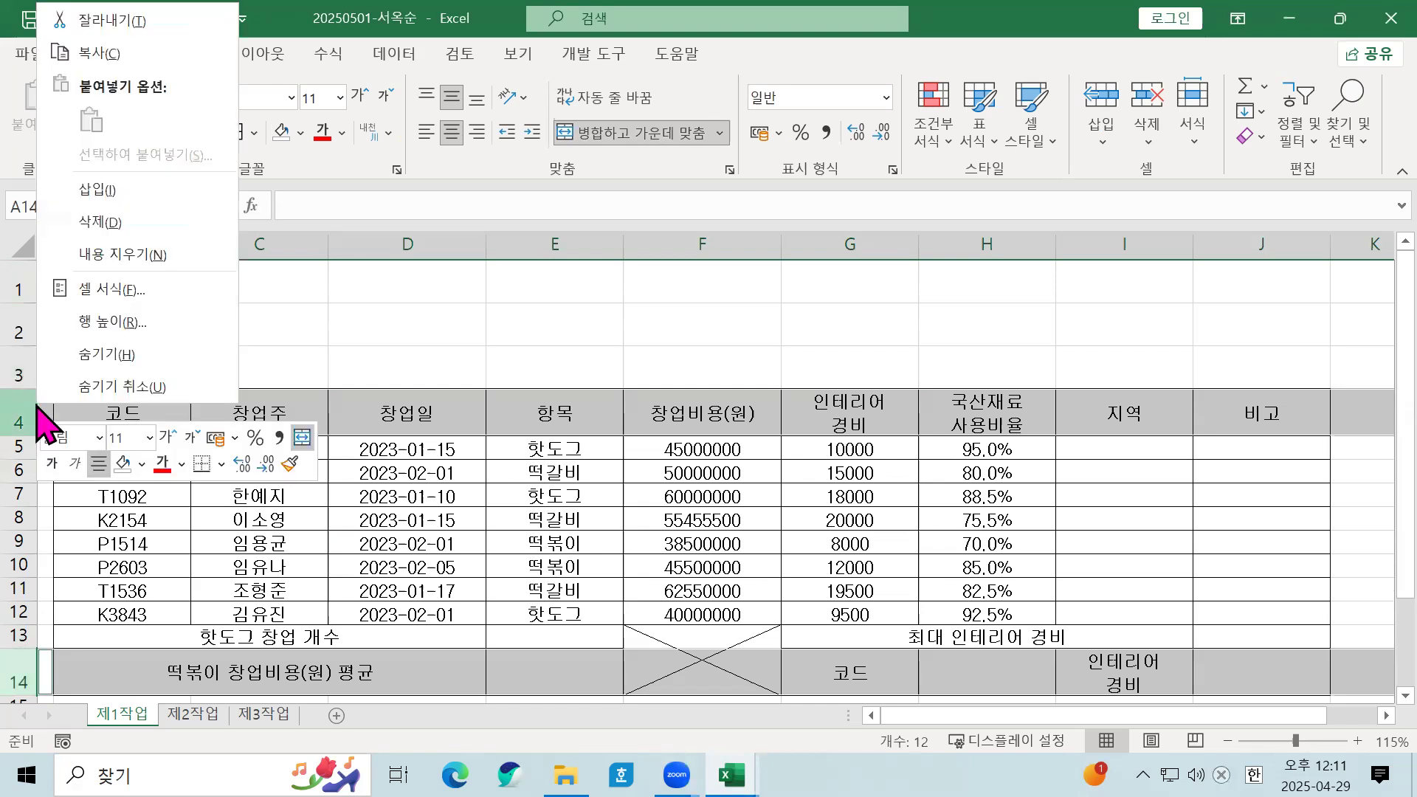
{"action": "left_click", "coordinate": [140, 316]}
{"action": "type", "text": "32"}
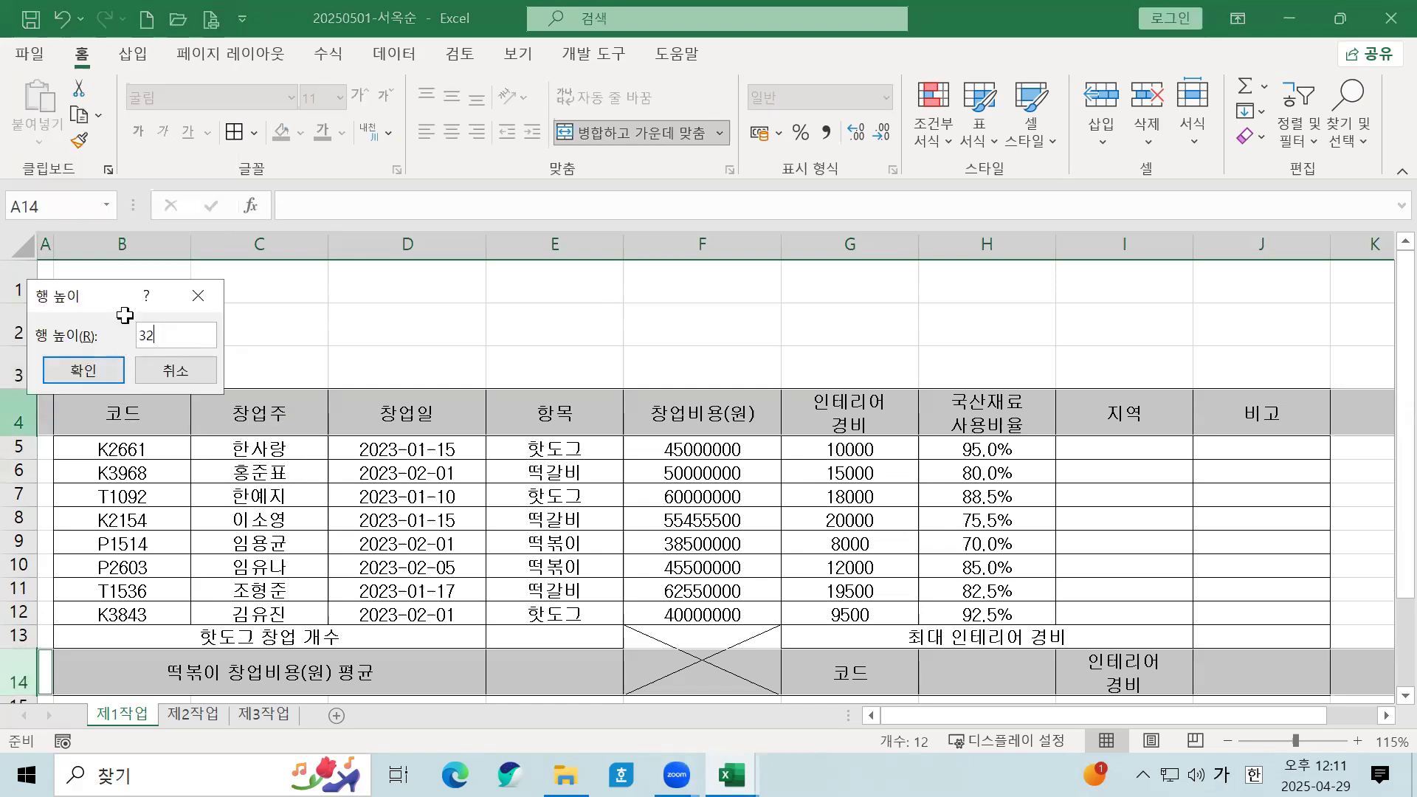
{"action": "key", "text": "Return"}
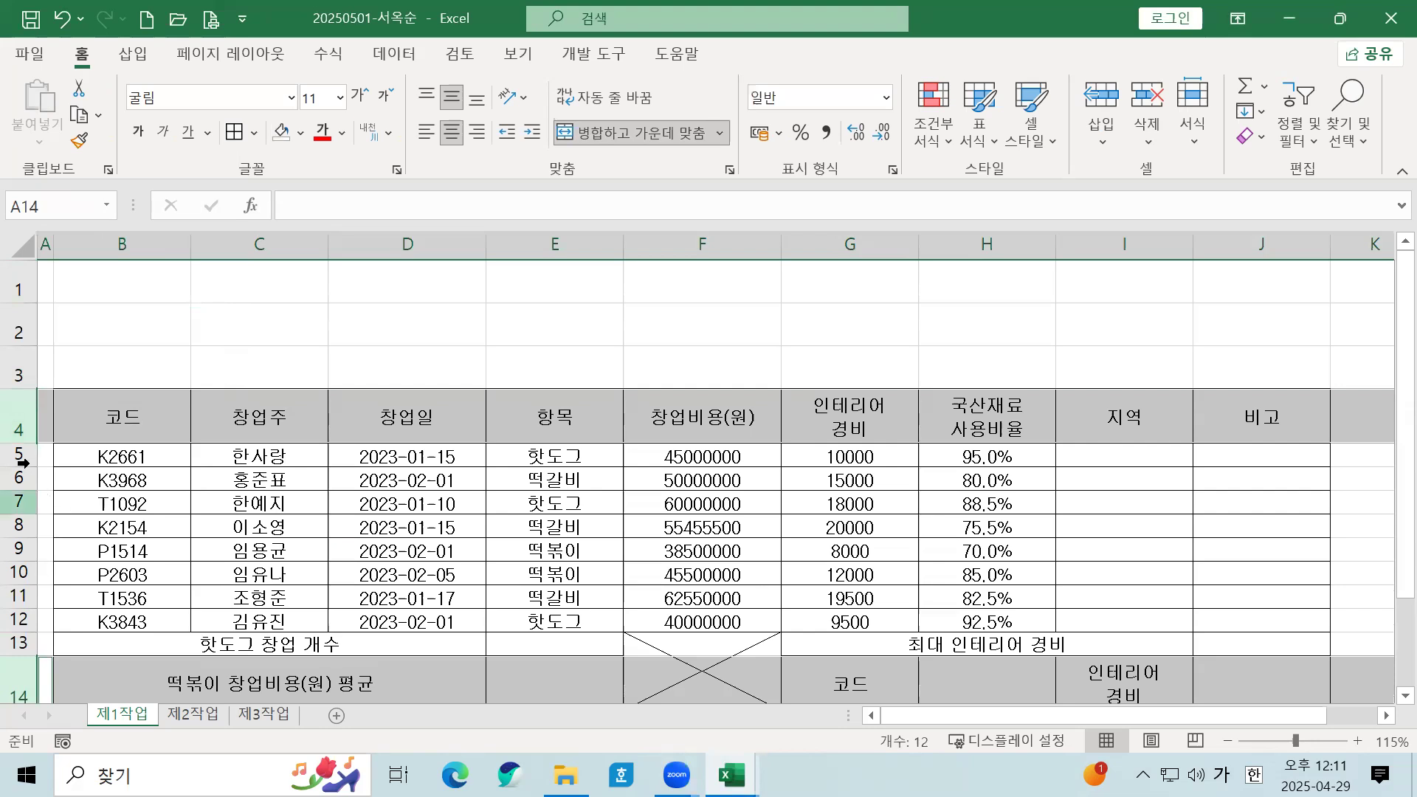
Step: Set rows 5 through 13 to a height of 22
{"action": "left_click_drag", "start_coordinate": [22, 454], "coordinate": [27, 632]}
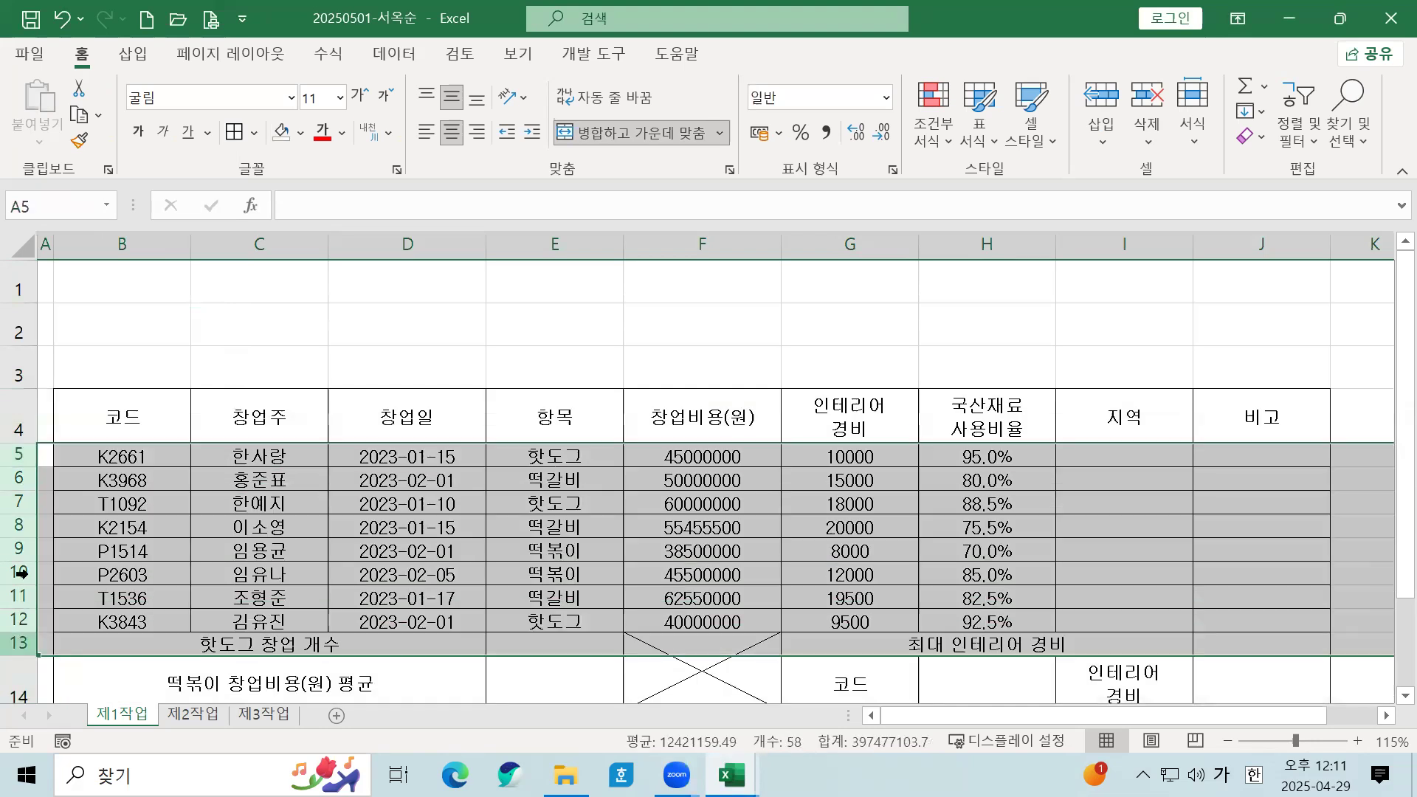
{"action": "right_click", "coordinate": [30, 525]}
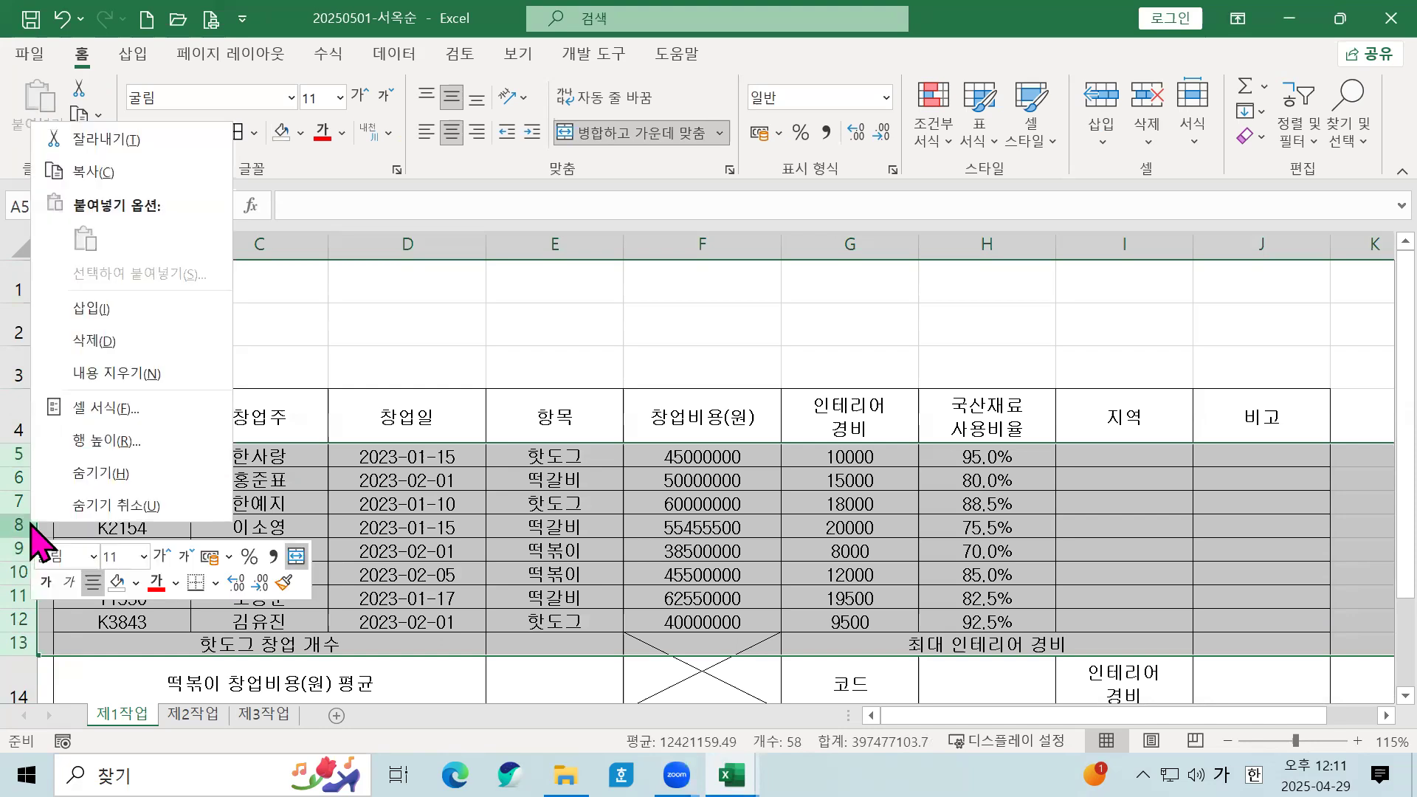
{"action": "left_click", "coordinate": [108, 445]}
{"action": "type", "text": "22"}
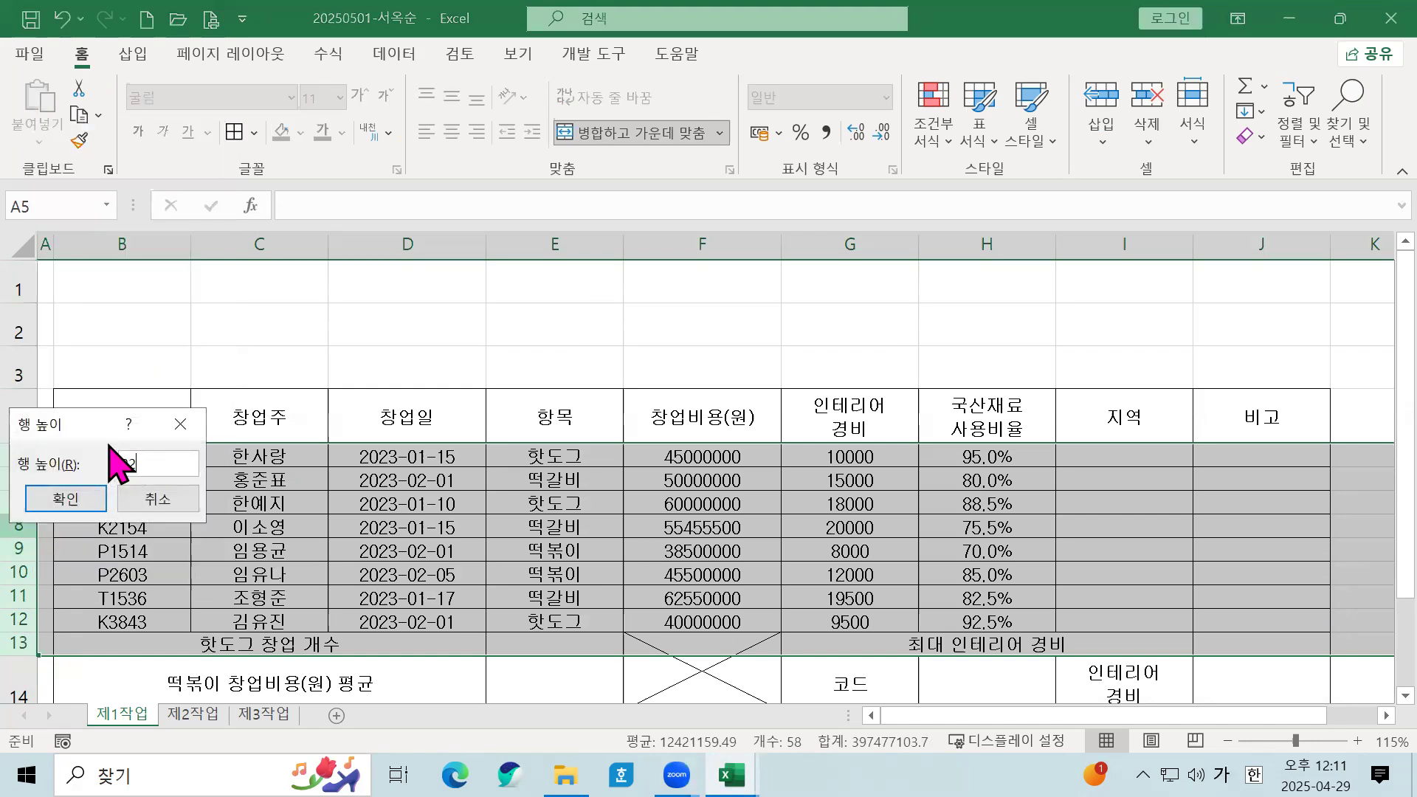
{"action": "key", "text": "Return"}
{"action": "left_click", "coordinate": [151, 496]}
{"action": "left_click", "coordinate": [77, 507]}
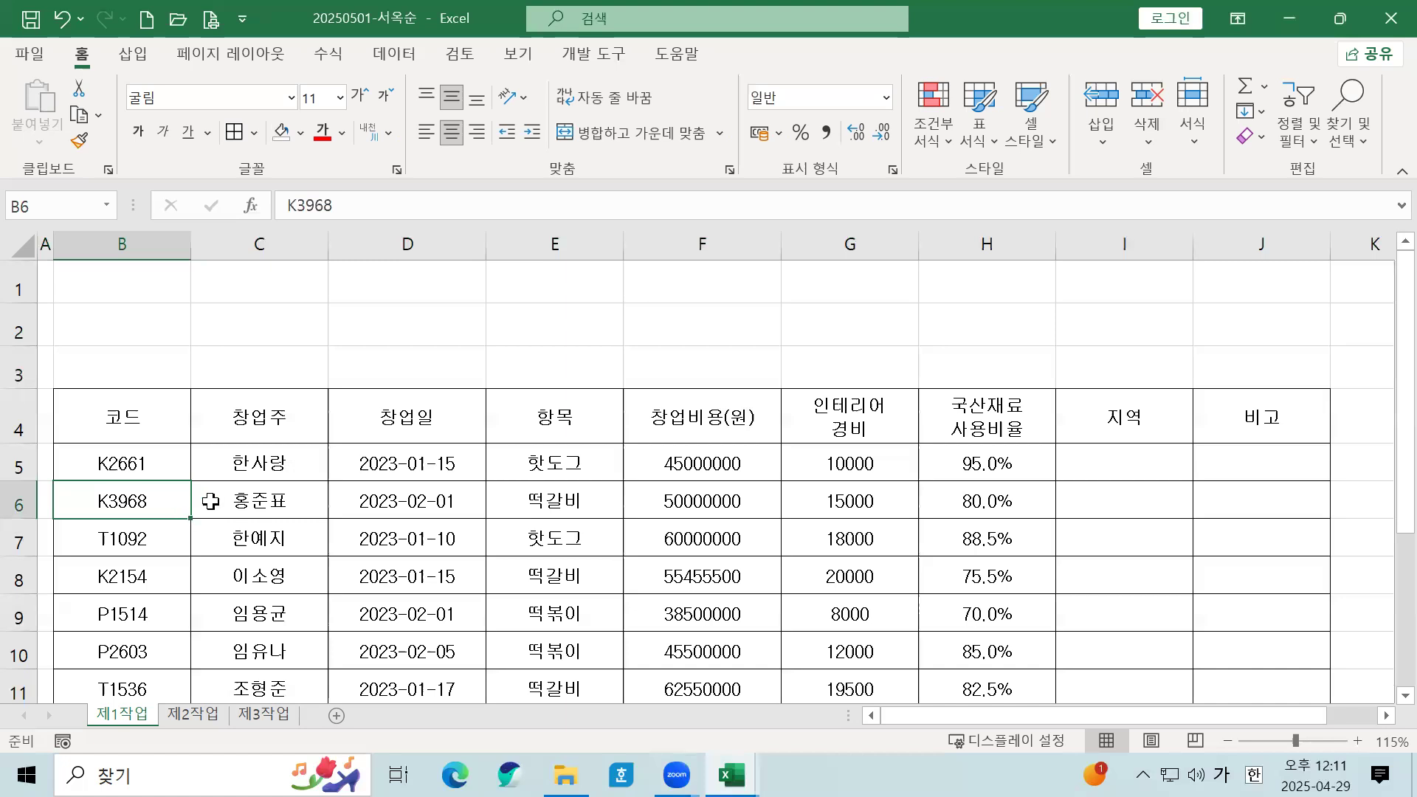
{"action": "left_click", "coordinate": [321, 473]}
{"action": "scroll", "coordinate": [304, 472], "scroll_direction": "down", "scroll_amount": 3, "text": "ctrl"}
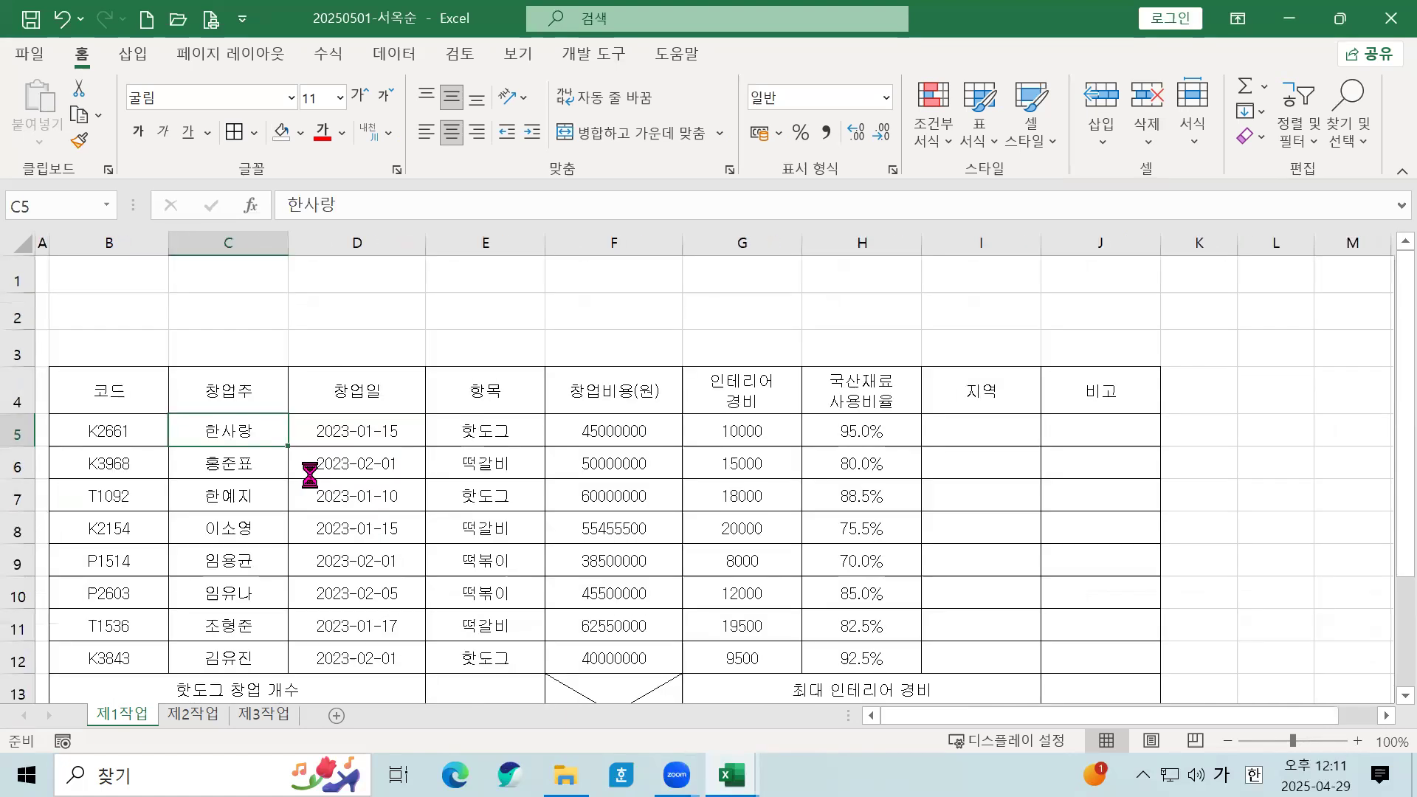
{"action": "scroll", "coordinate": [300, 476], "scroll_direction": "up", "scroll_amount": 1, "text": "ctrl"}
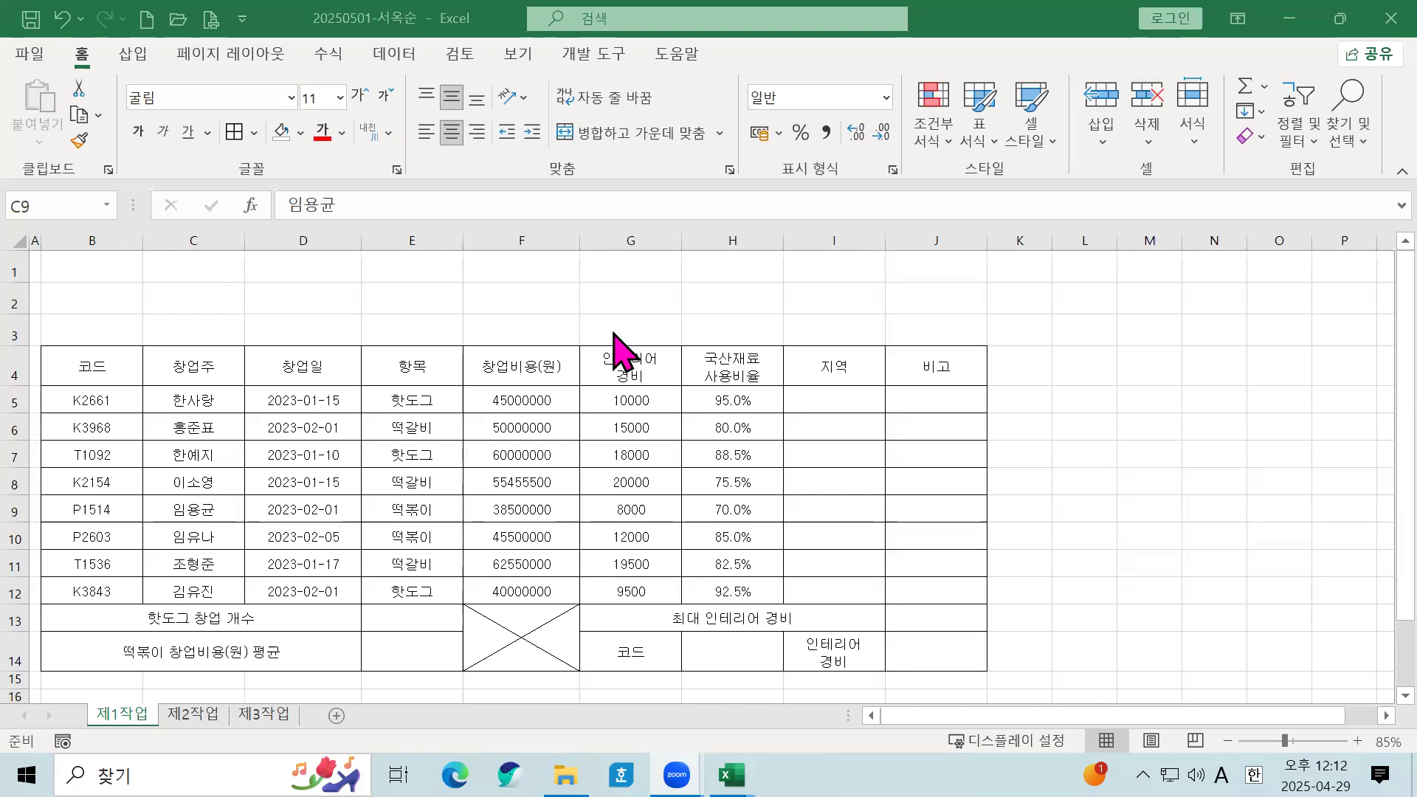
{"action": "left_click", "coordinate": [131, 54]}
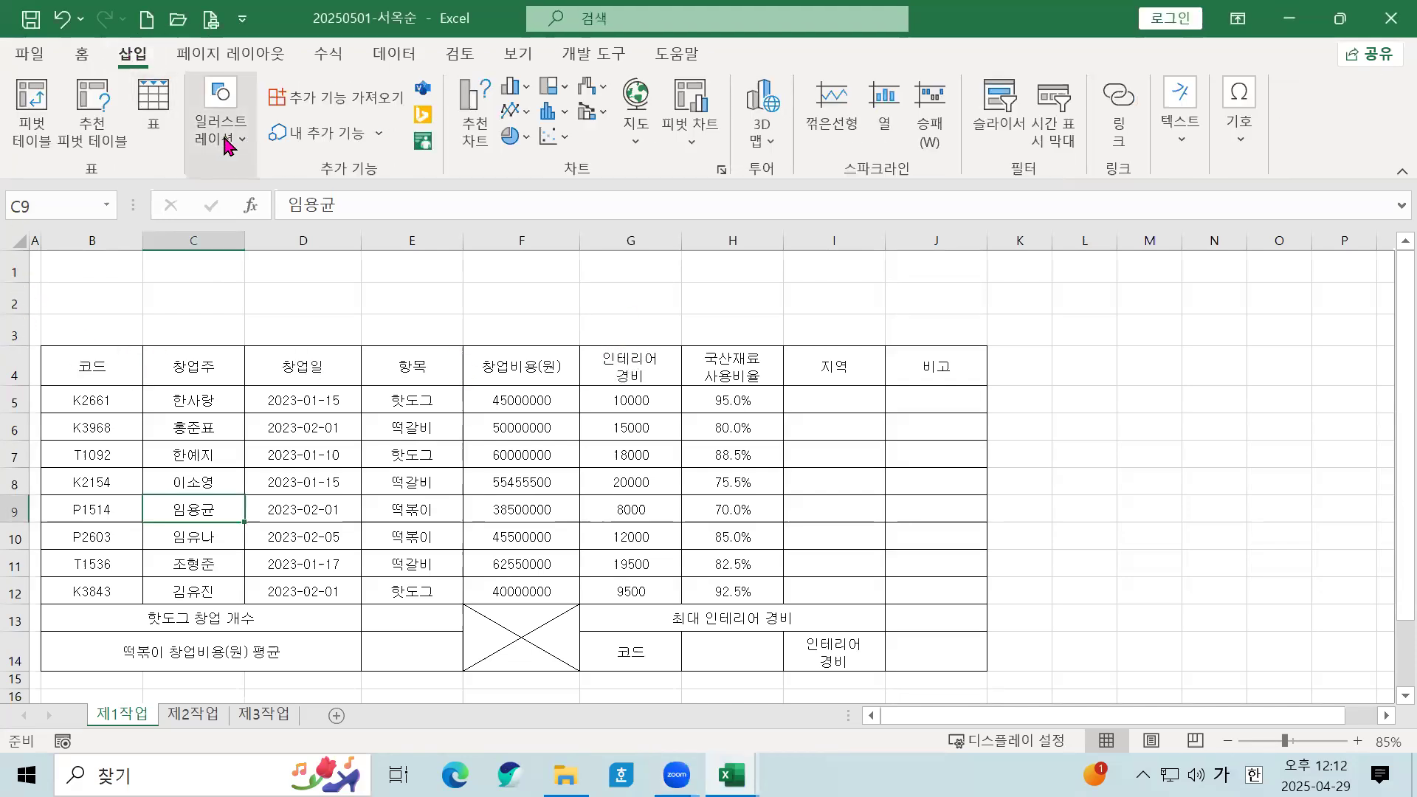
Step: Browse the Illustrations > Shapes gallery and close it without choosing a shape
{"action": "left_click", "coordinate": [225, 140]}
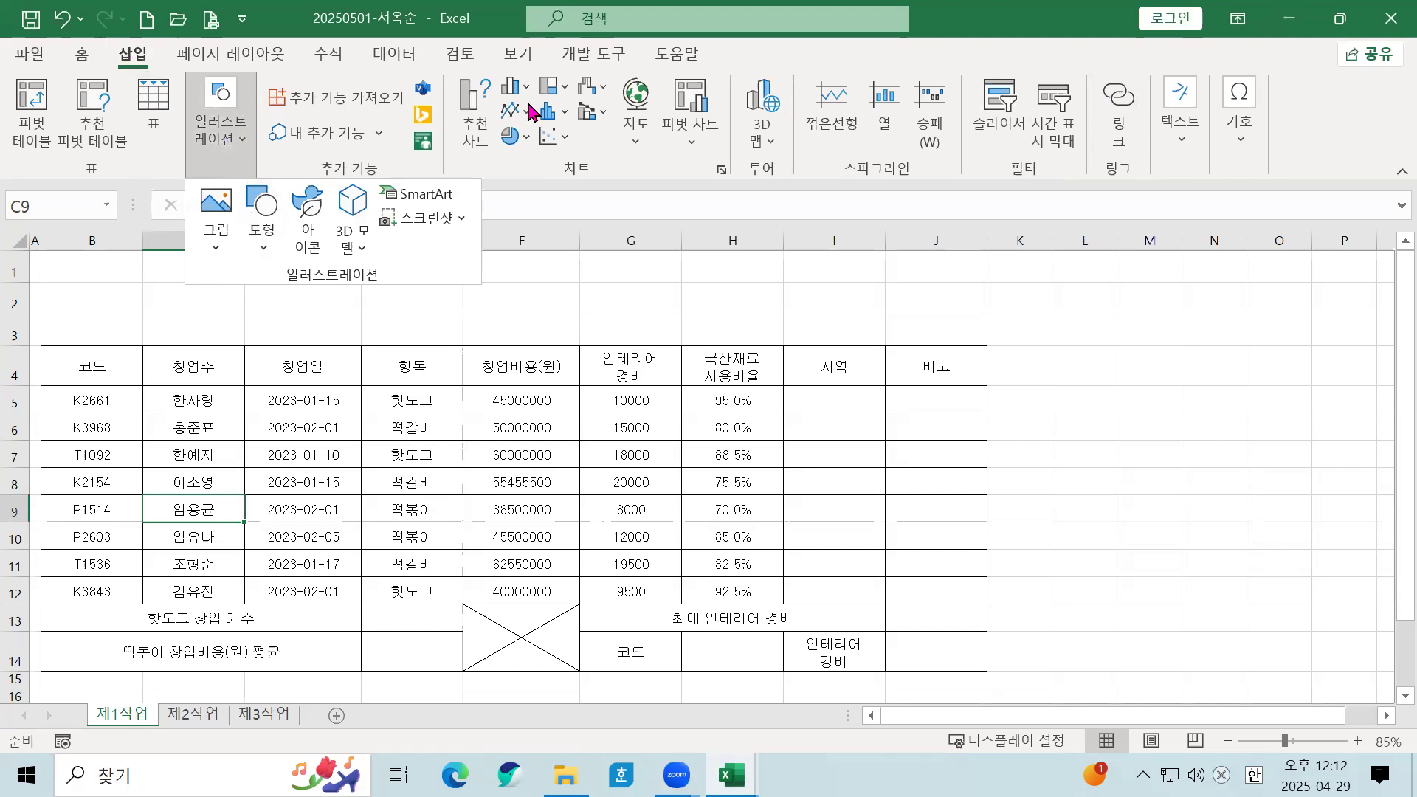
{"action": "left_click", "coordinate": [284, 262]}
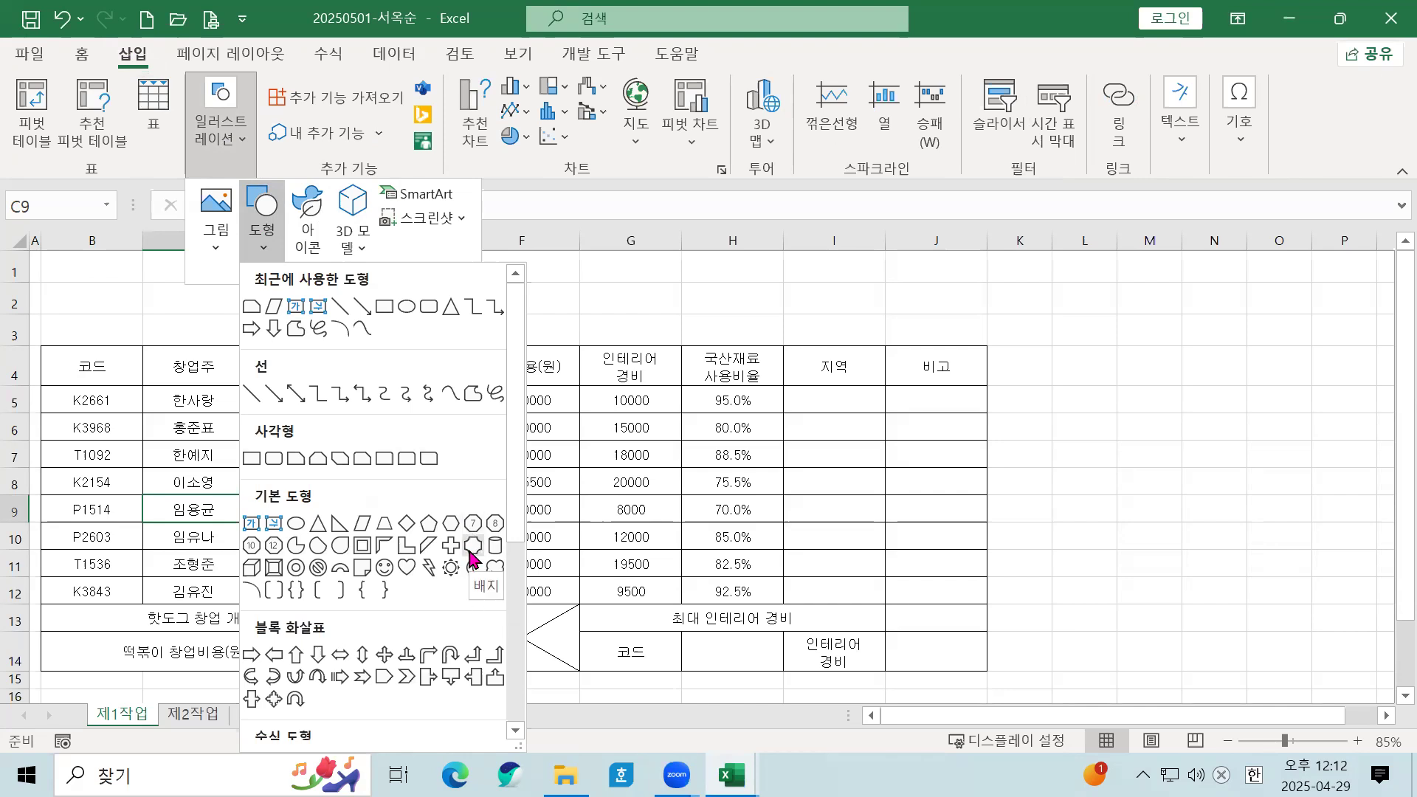
{"action": "left_click", "coordinate": [597, 464]}
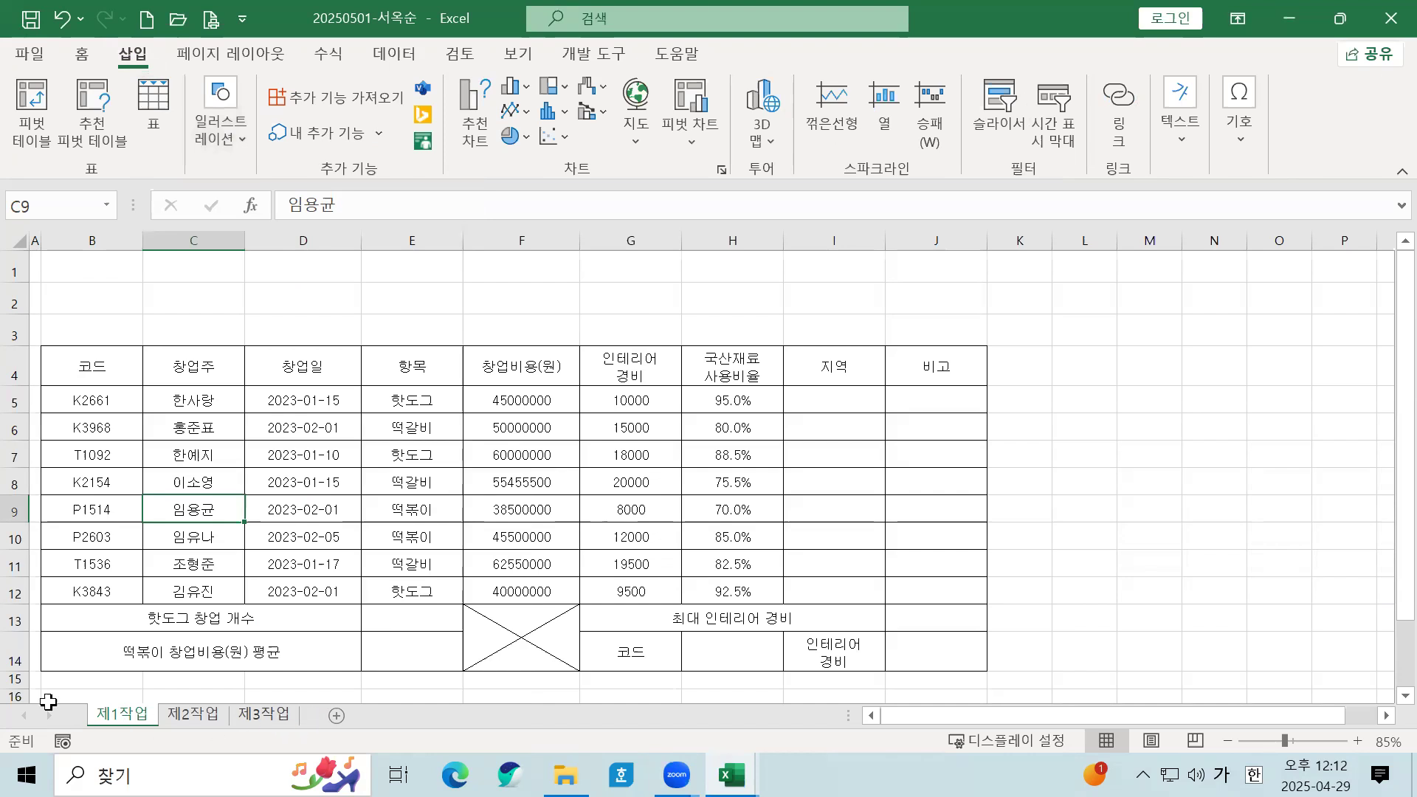
Step: Ungroup the three worksheets, leaving 제1작업 active on its own
{"action": "left_click", "coordinate": [263, 716], "text": "shift"}
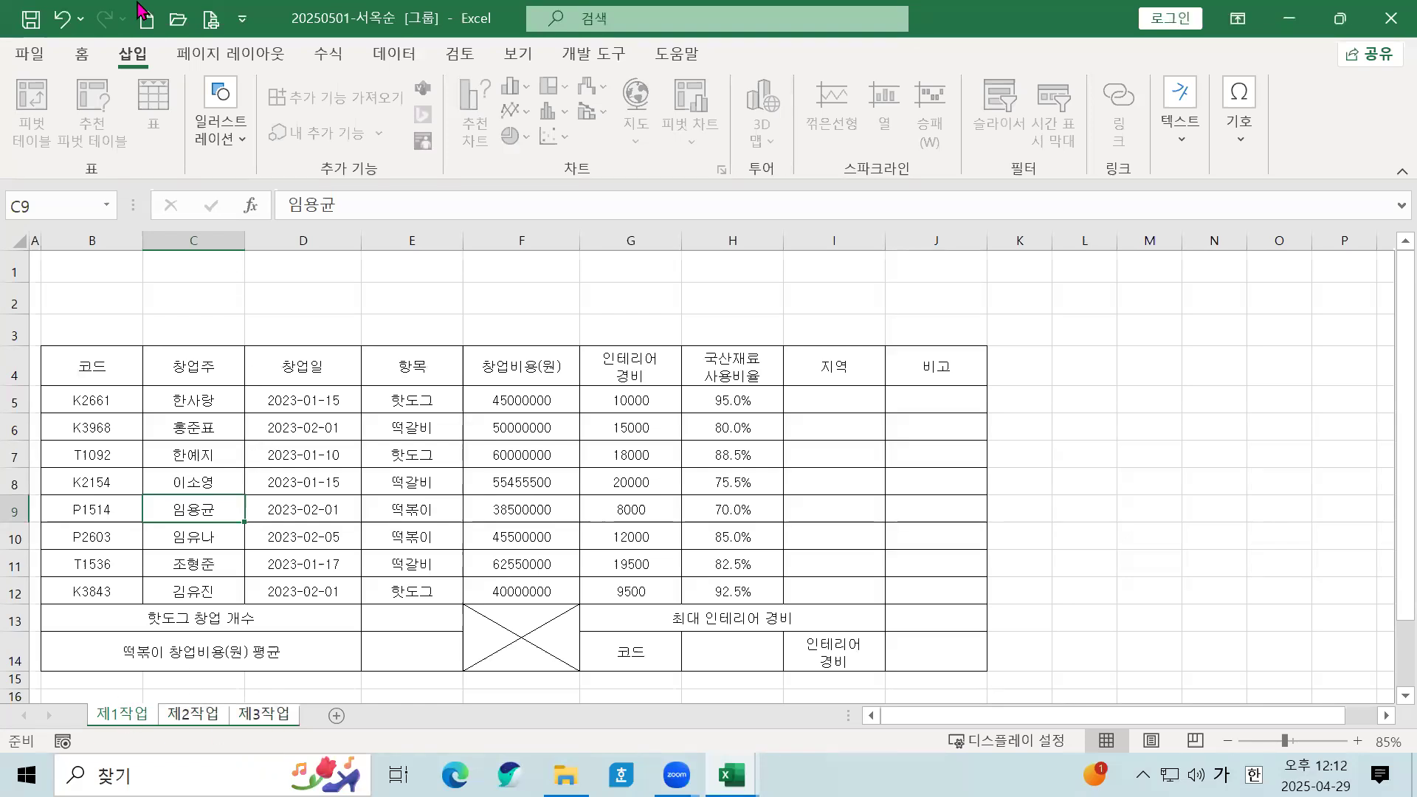
{"action": "left_click", "coordinate": [234, 140]}
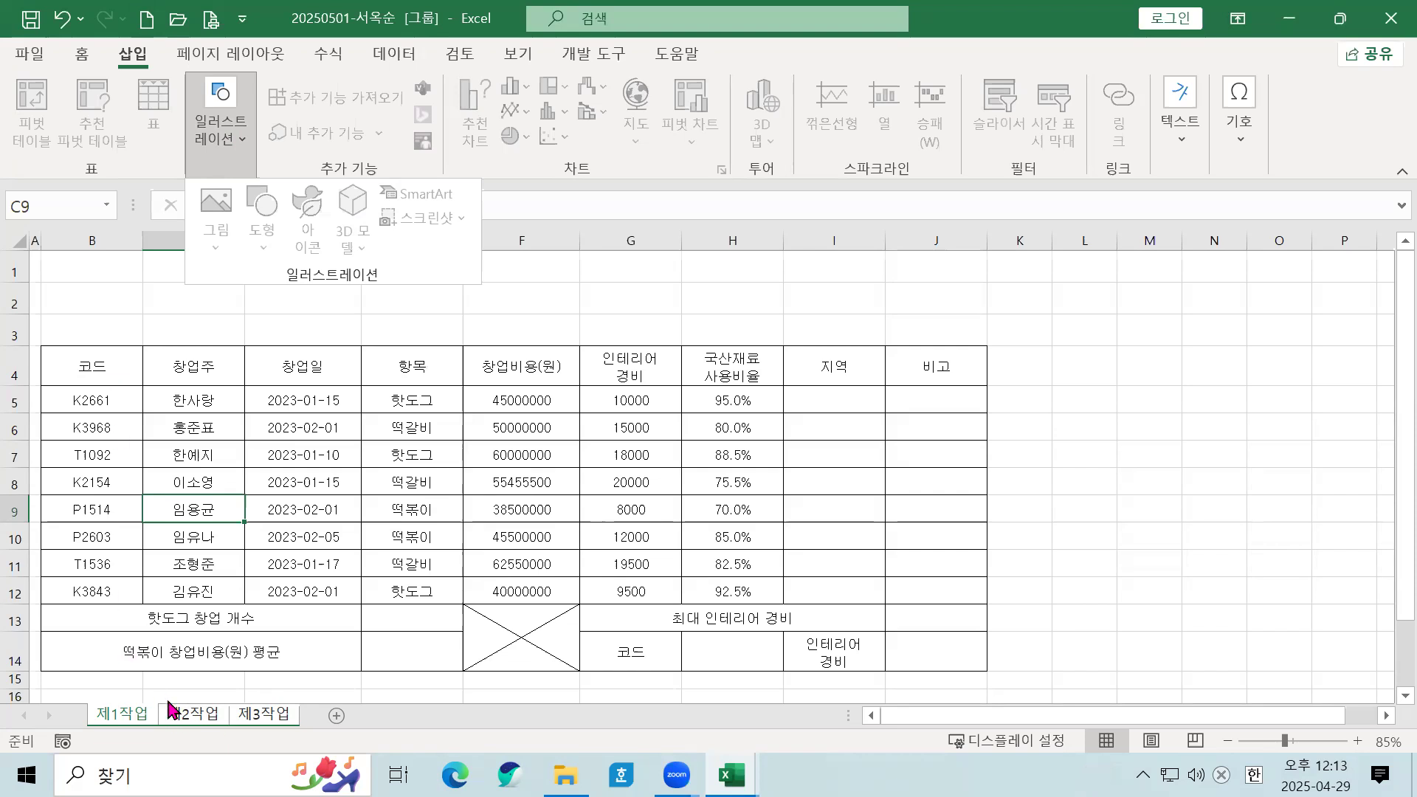
{"action": "left_click", "coordinate": [188, 373]}
{"action": "left_click", "coordinate": [308, 484]}
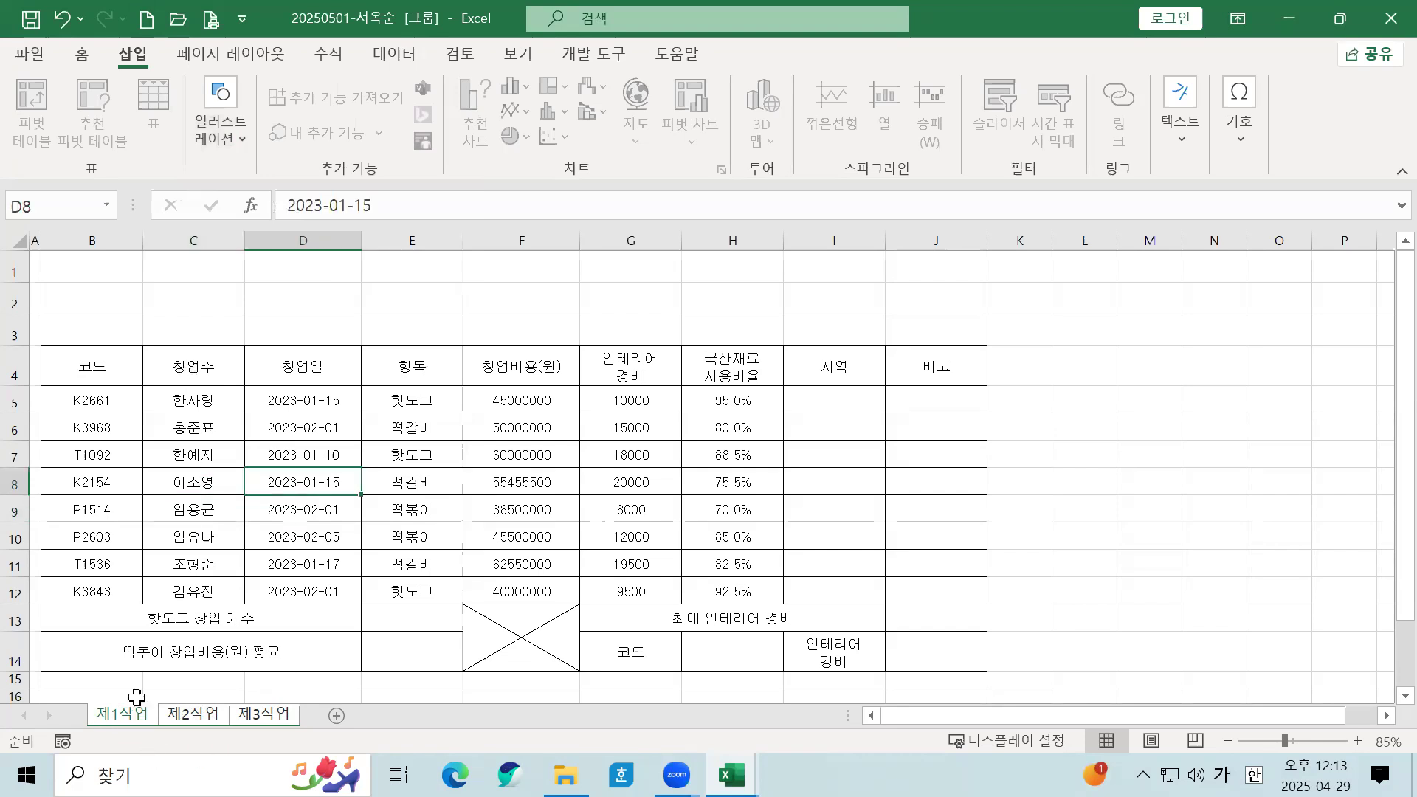
{"action": "left_click", "coordinate": [262, 714]}
{"action": "left_click", "coordinate": [133, 717]}
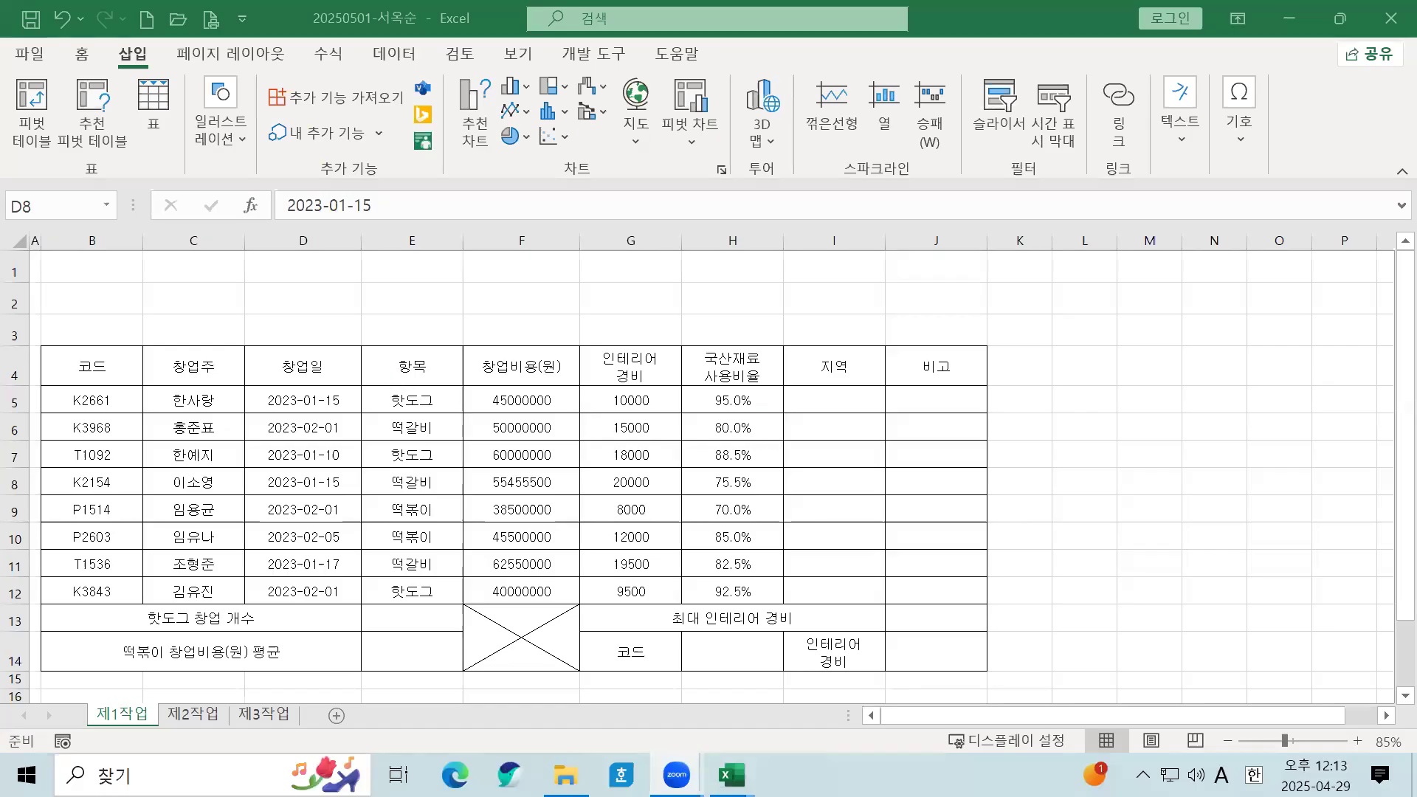
Step: Draw a Basic Shapes plaque over rows 1–3 from column B to G, nudged slightly down
{"action": "left_click", "coordinate": [214, 147]}
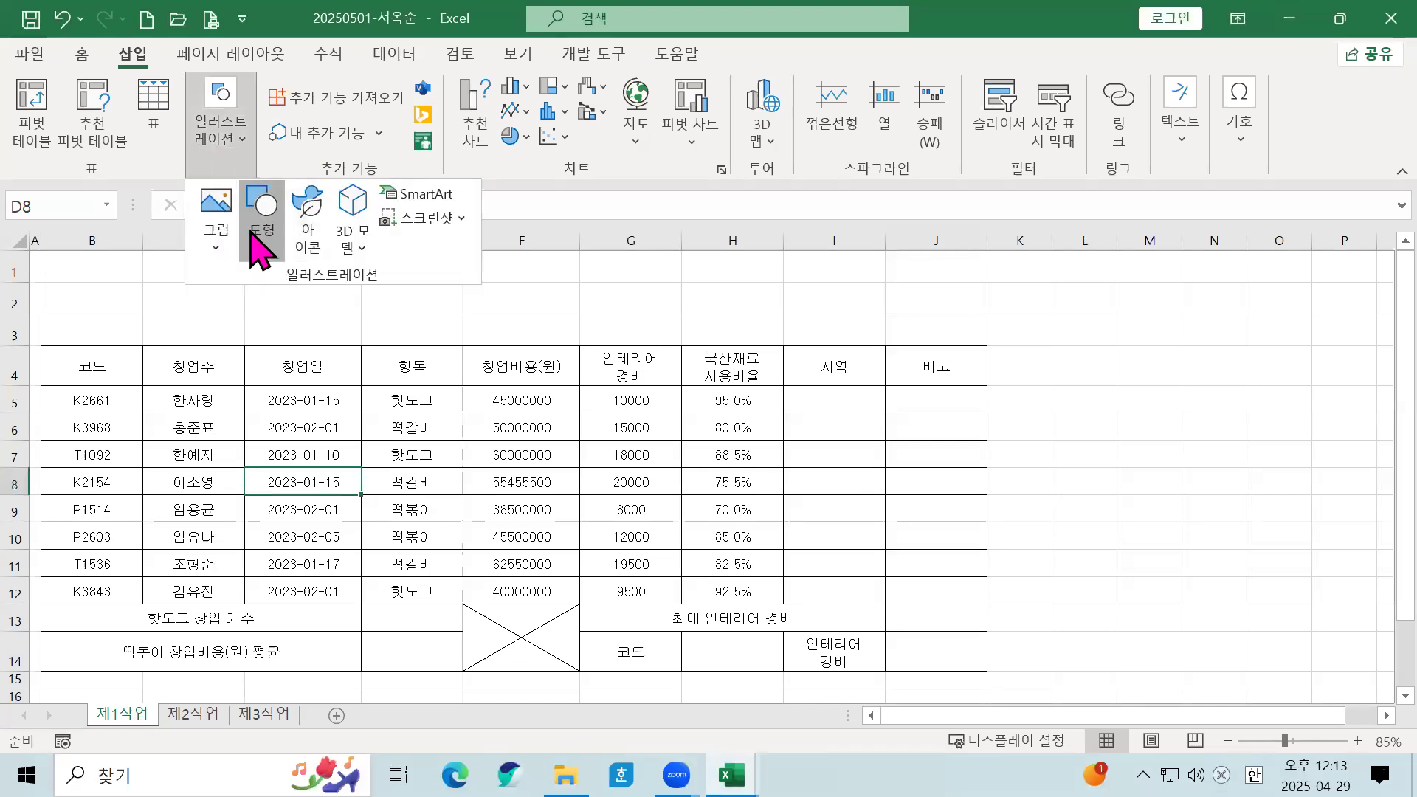
{"action": "left_click", "coordinate": [259, 236]}
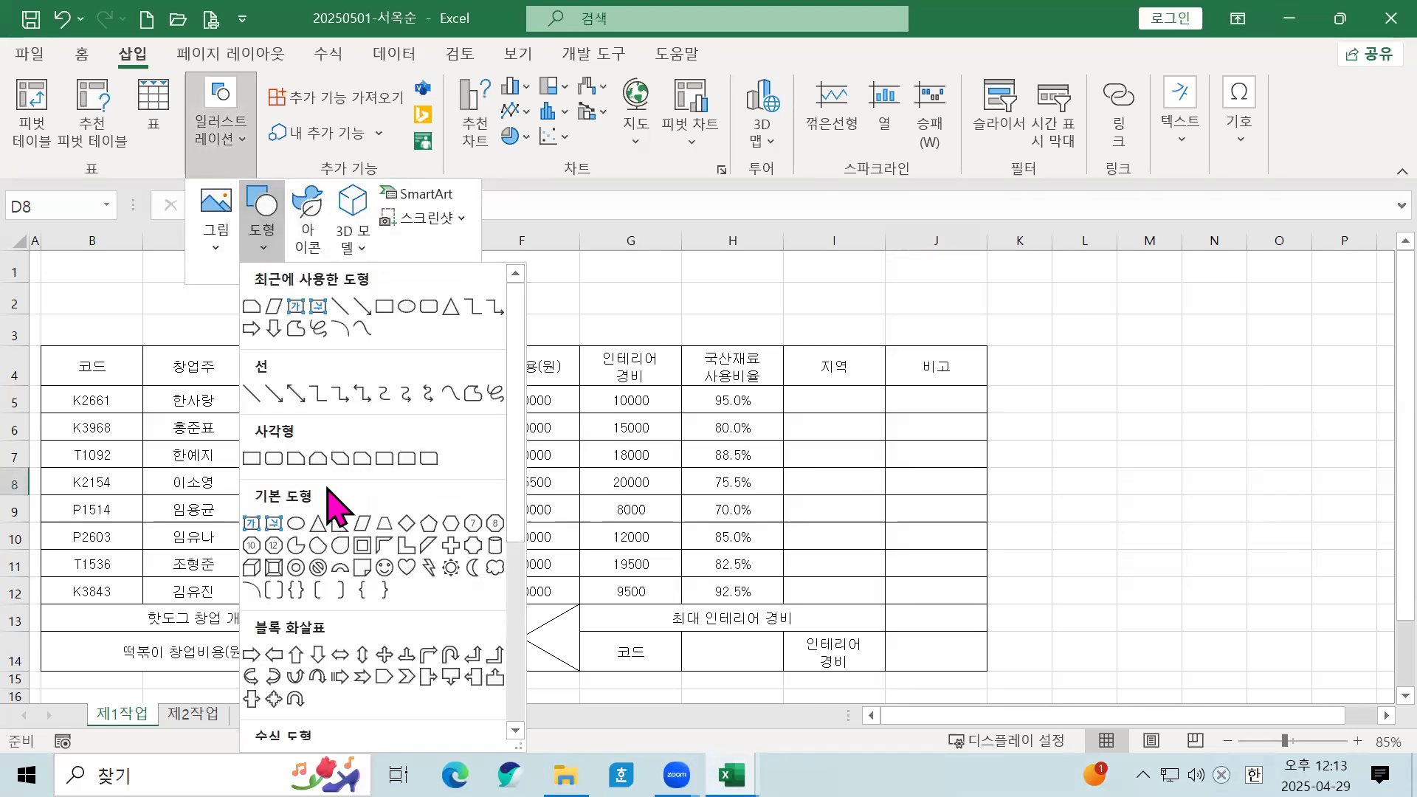
{"action": "left_click", "coordinate": [474, 548]}
{"action": "left_click_drag", "start_coordinate": [229, 300], "coordinate": [630, 338]}
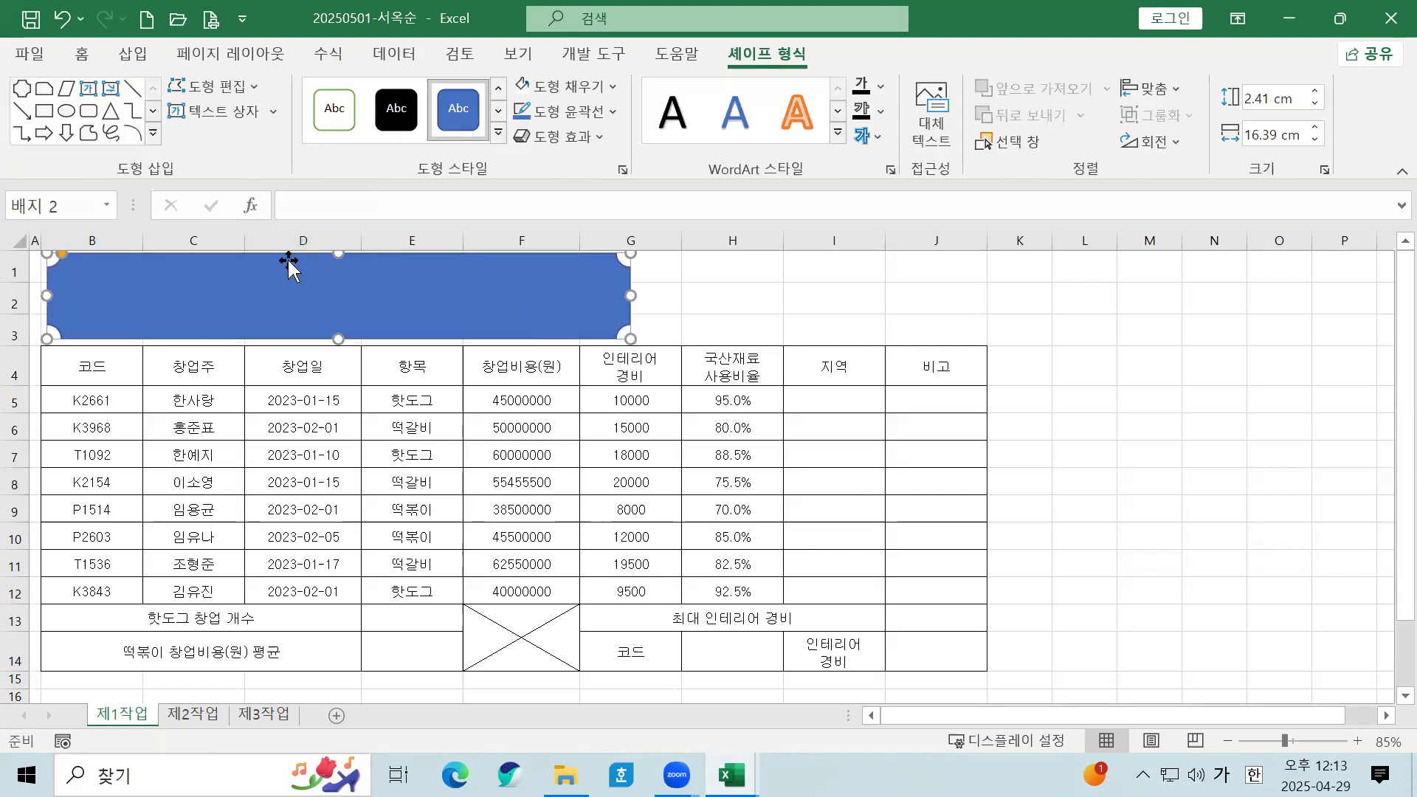
{"action": "key", "text": "Down"}
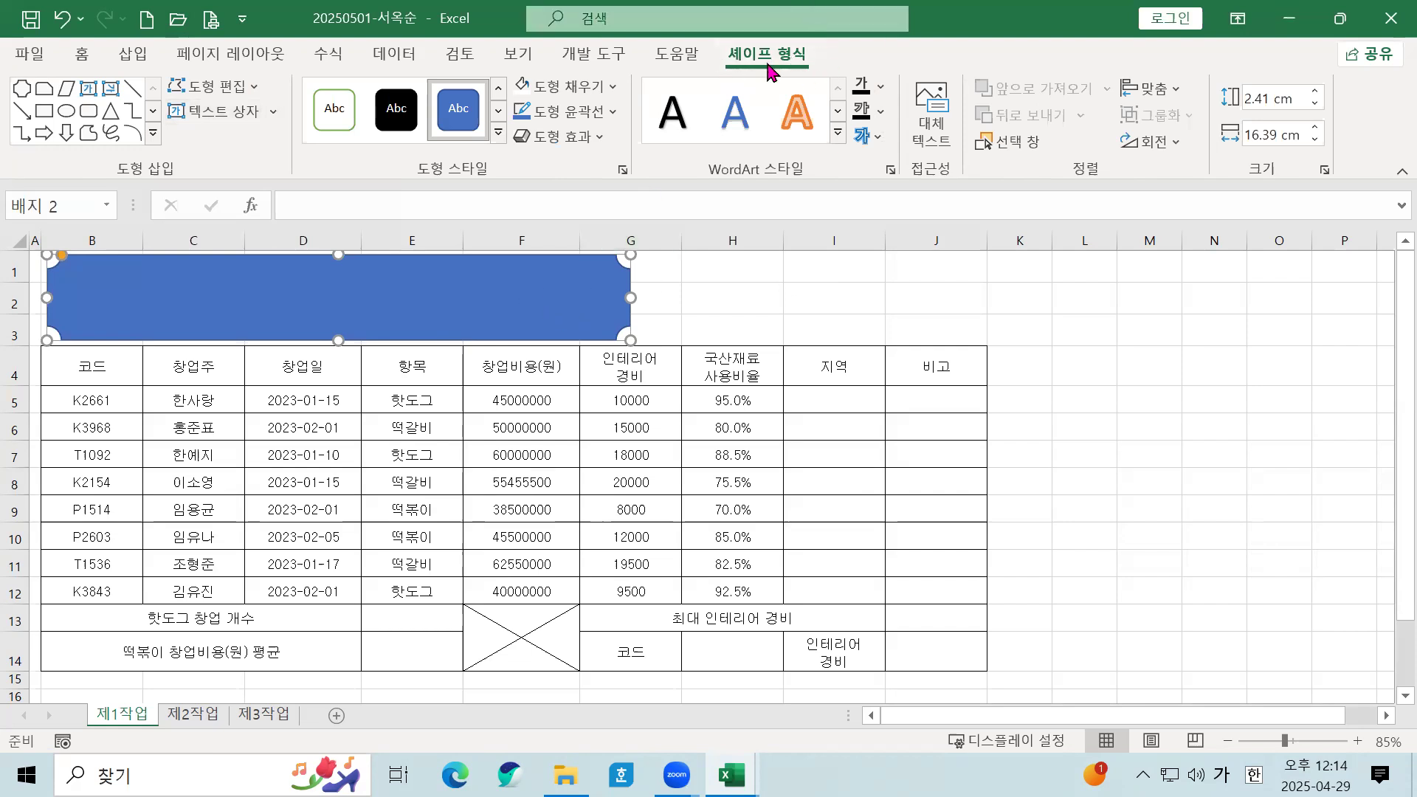
Step: Apply the 오프셋: 오른쪽 아래 outer shadow to the title plaque
{"action": "left_click", "coordinate": [528, 144]}
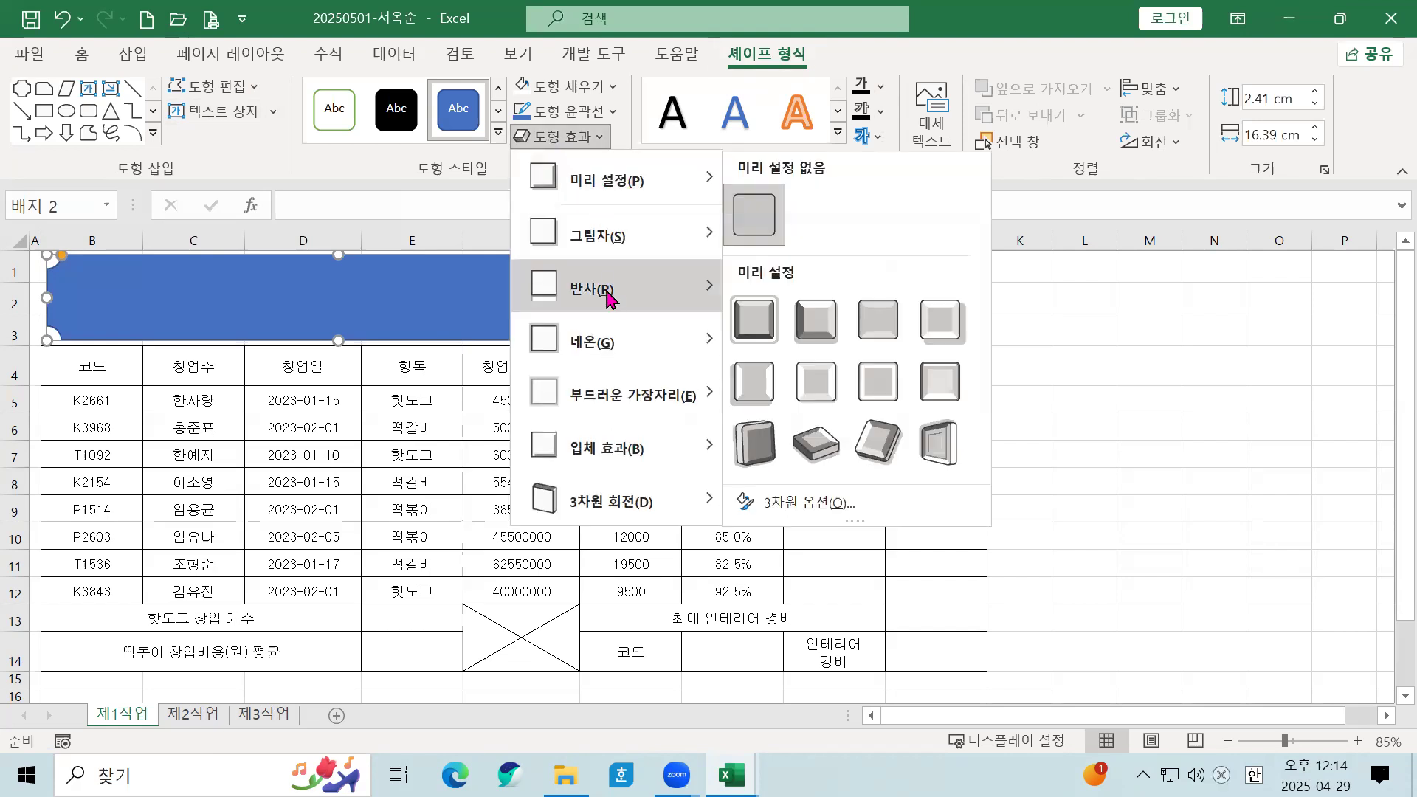
{"action": "mouse_move", "coordinate": [629, 247]}
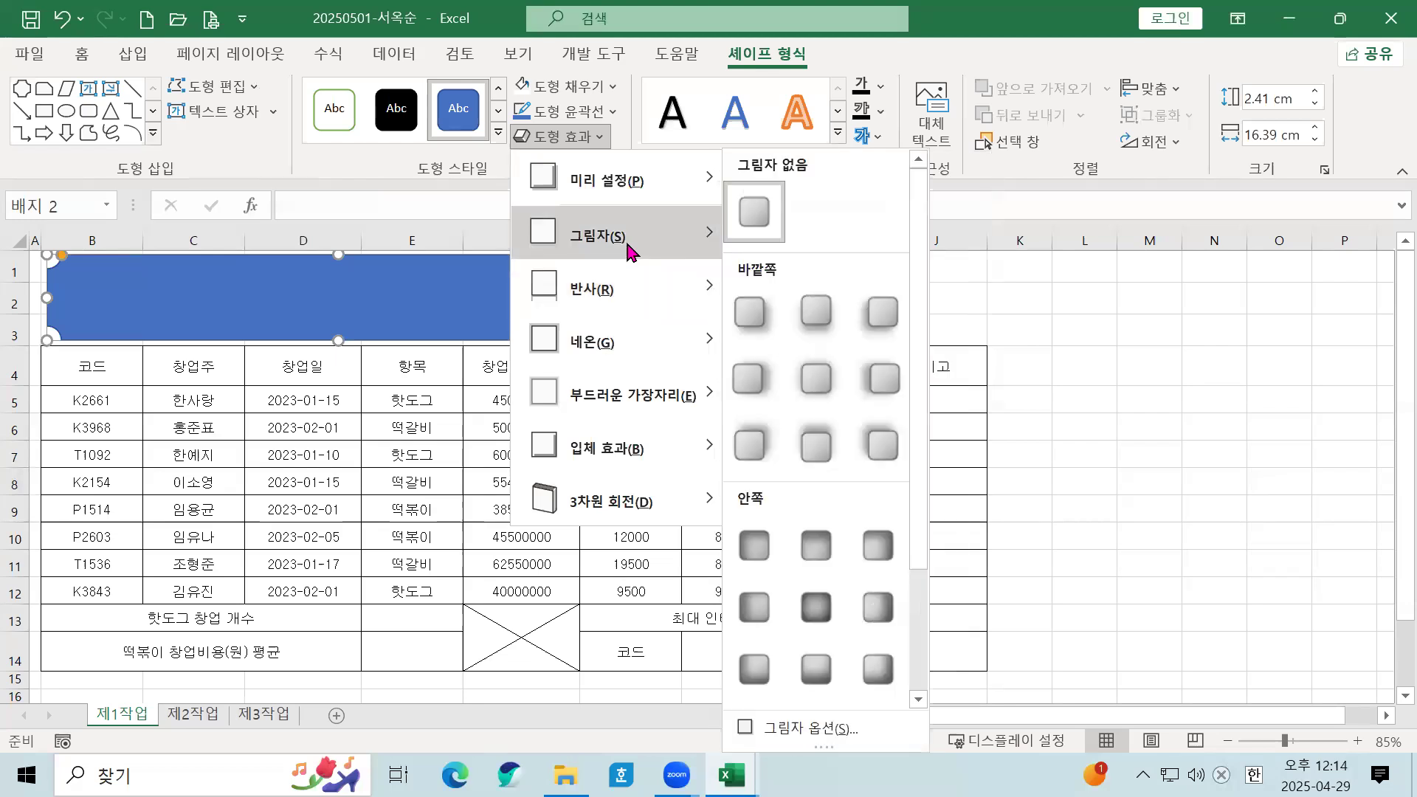
{"action": "left_click", "coordinate": [764, 308]}
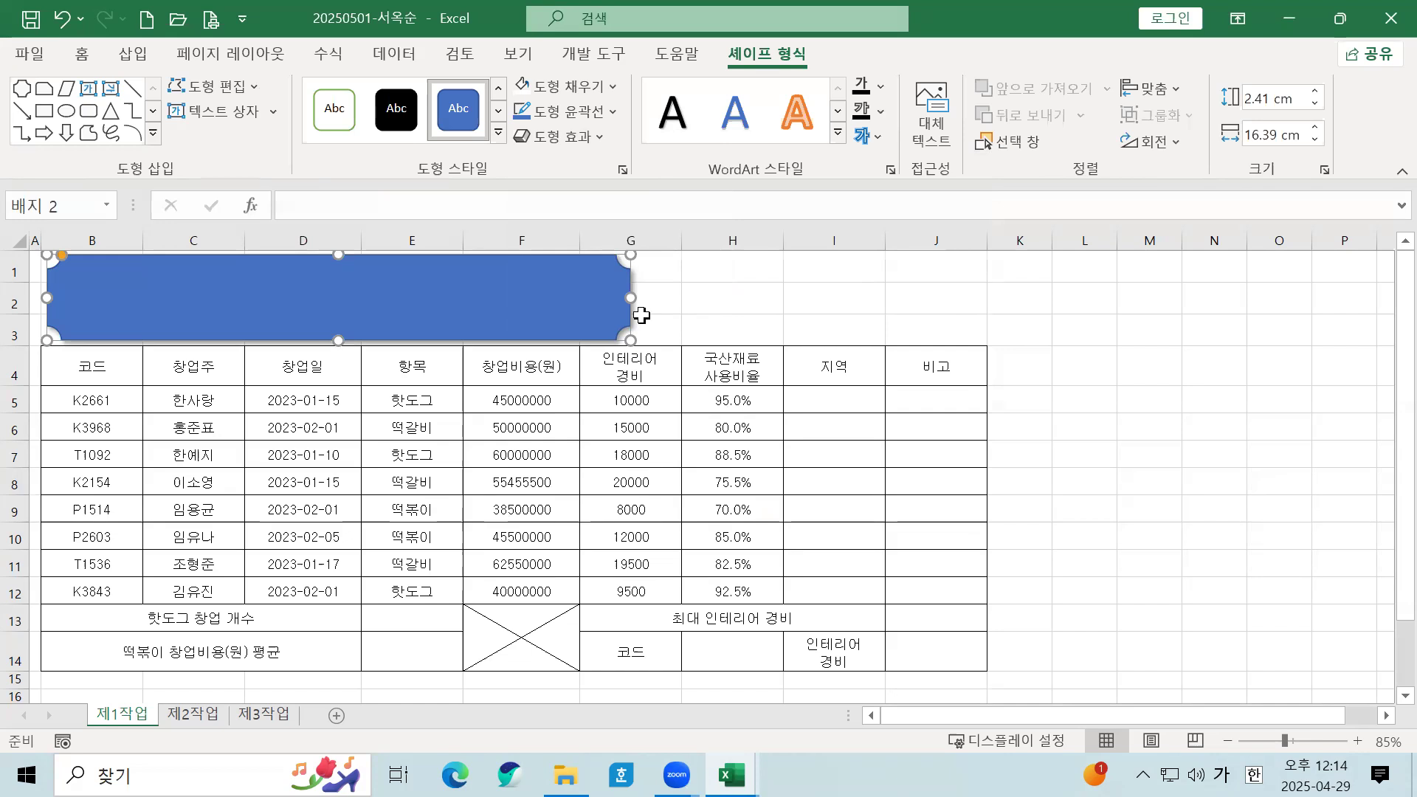
Step: Format the title text as 굴림, 24 point, black and bold
{"action": "left_click", "coordinate": [82, 55]}
{"action": "left_click", "coordinate": [291, 97]}
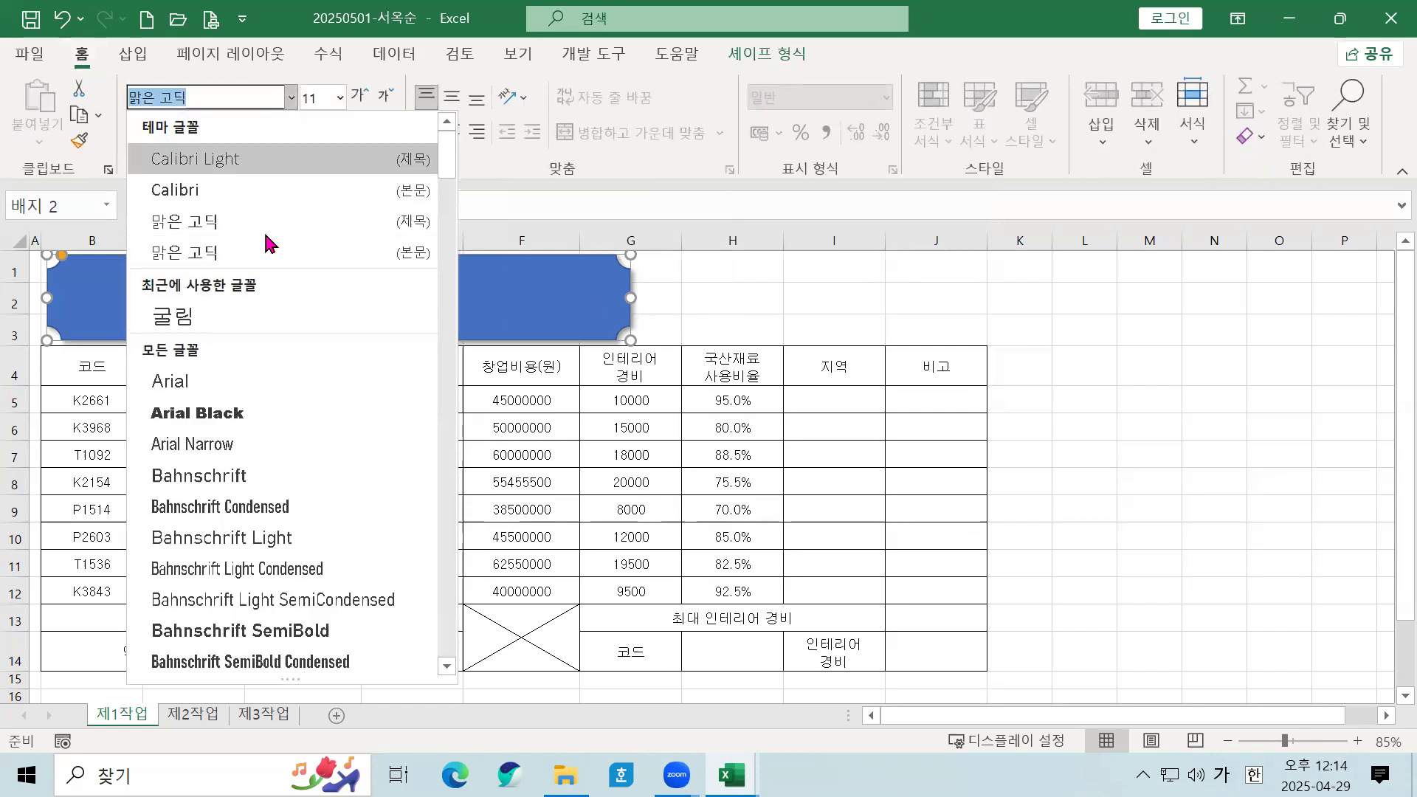
{"action": "left_click", "coordinate": [246, 316]}
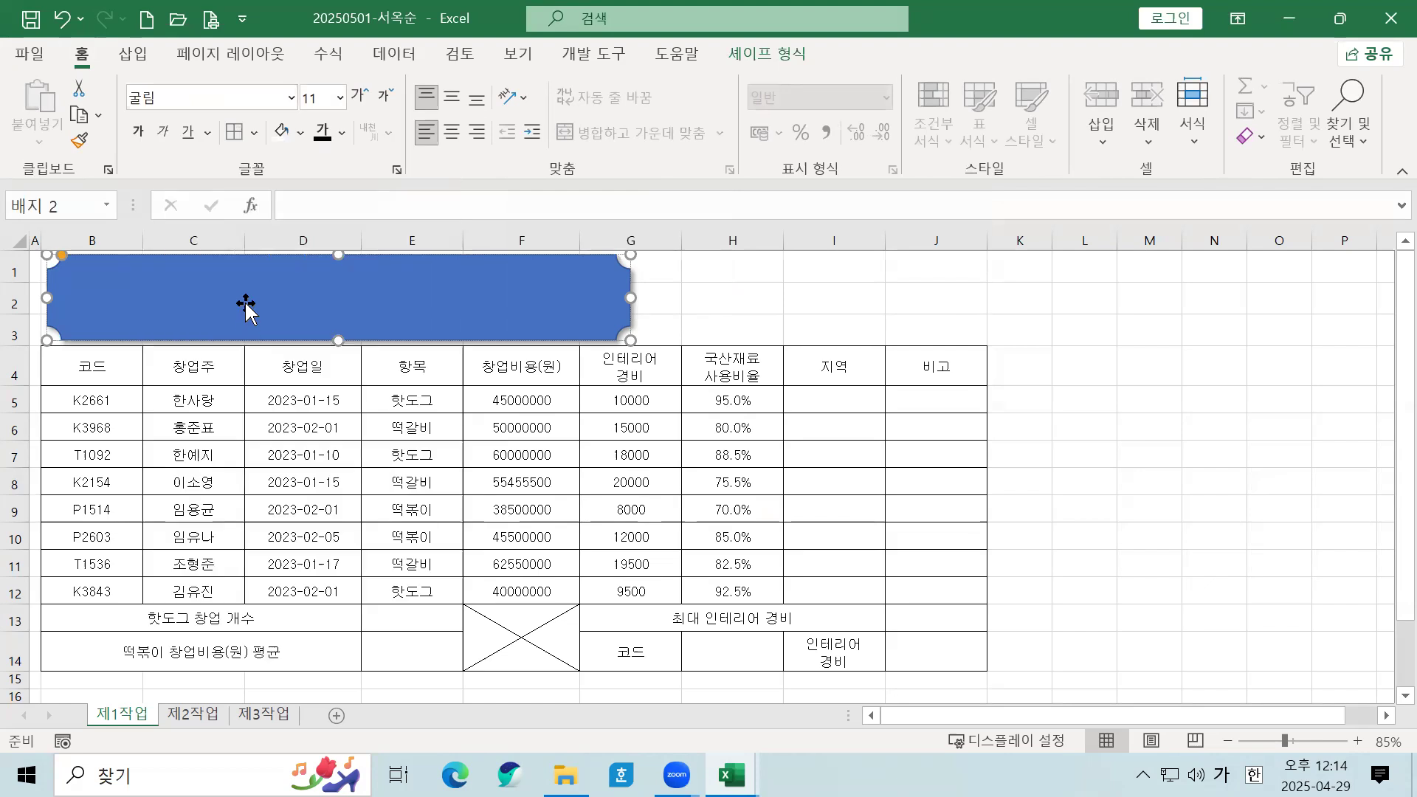
{"action": "left_click", "coordinate": [339, 98]}
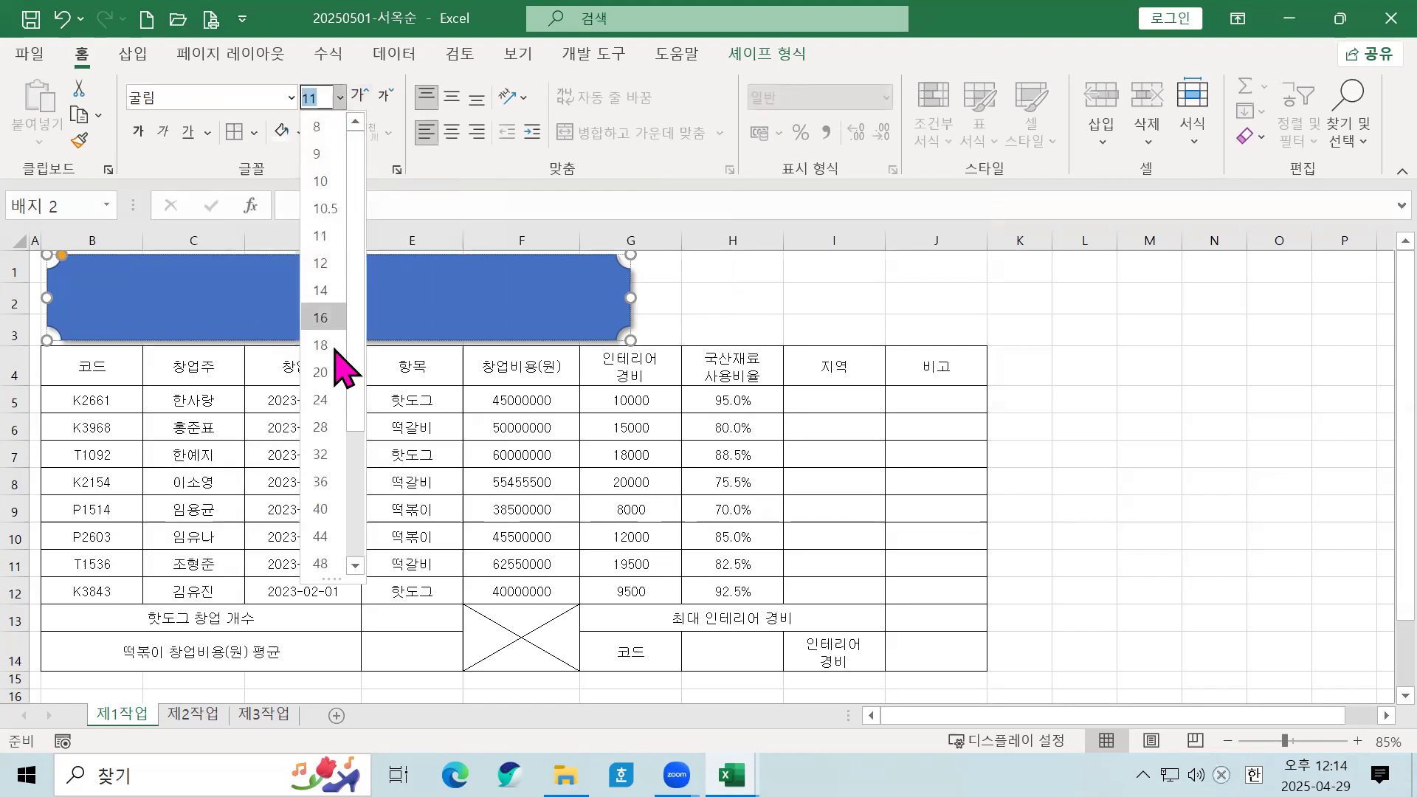
{"action": "left_click", "coordinate": [331, 398]}
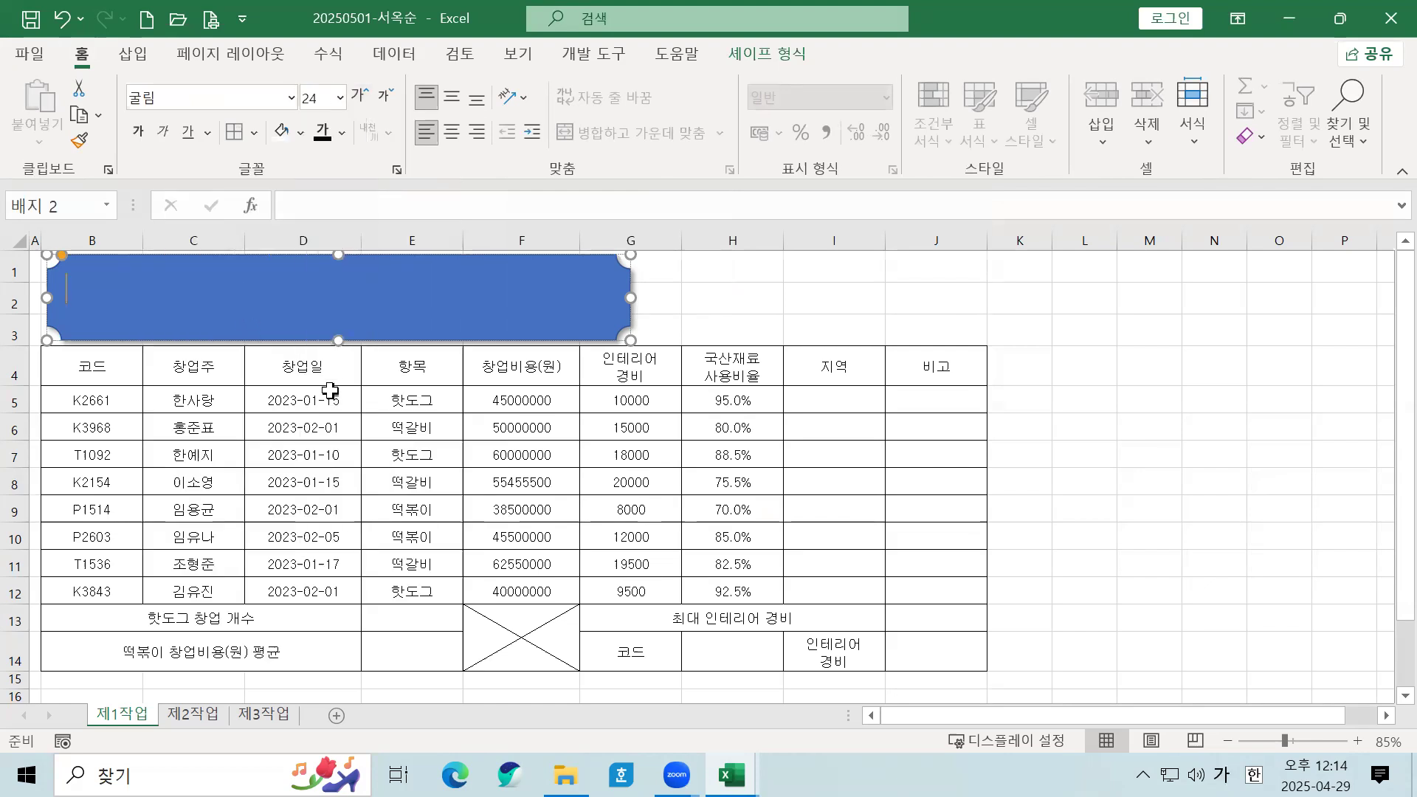
{"action": "left_click", "coordinate": [341, 132]}
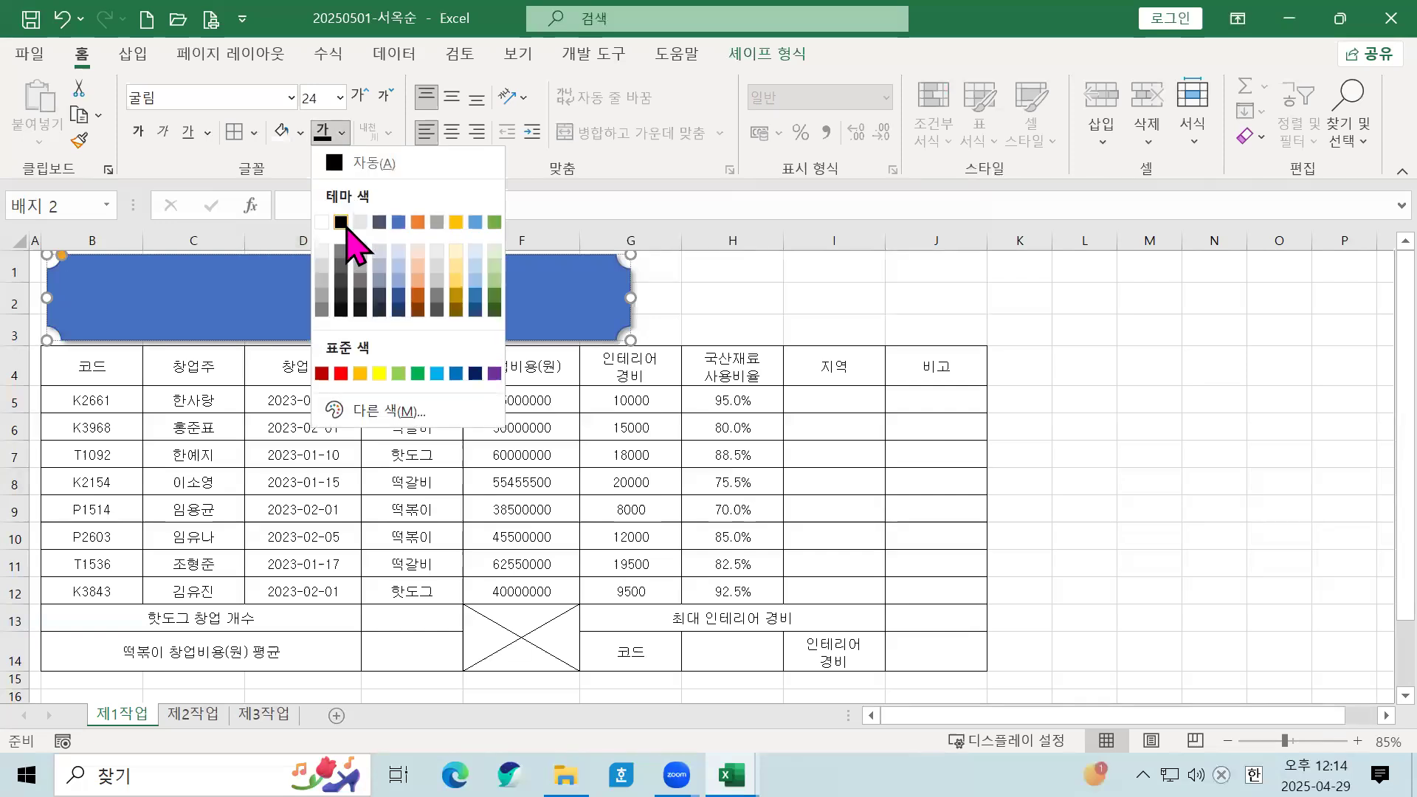
{"action": "left_click", "coordinate": [341, 221]}
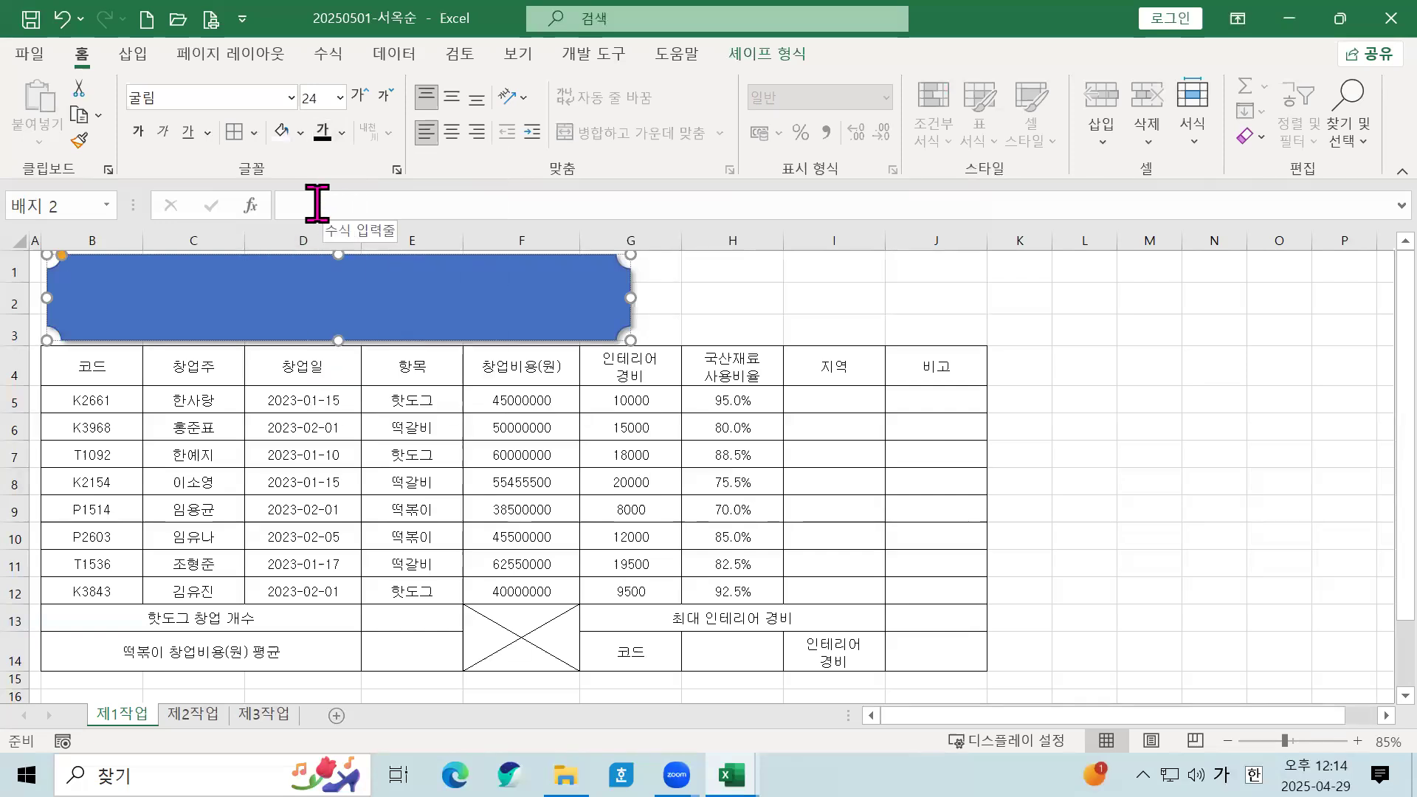
{"action": "left_click", "coordinate": [138, 132]}
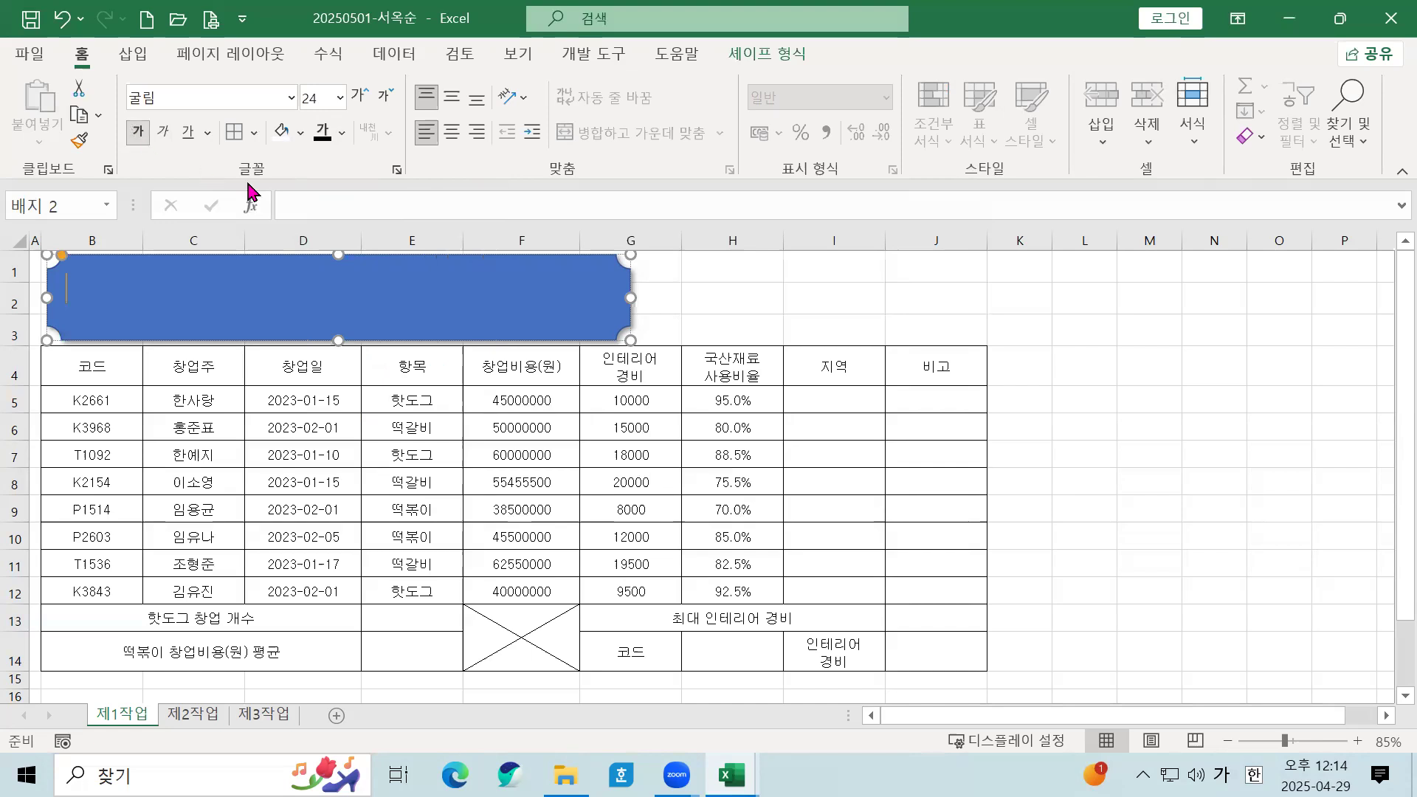
Step: Fill the plaque yellow, centre its text both ways, and type '프랜차이즈 창업 현황'
{"action": "left_click", "coordinate": [300, 132]}
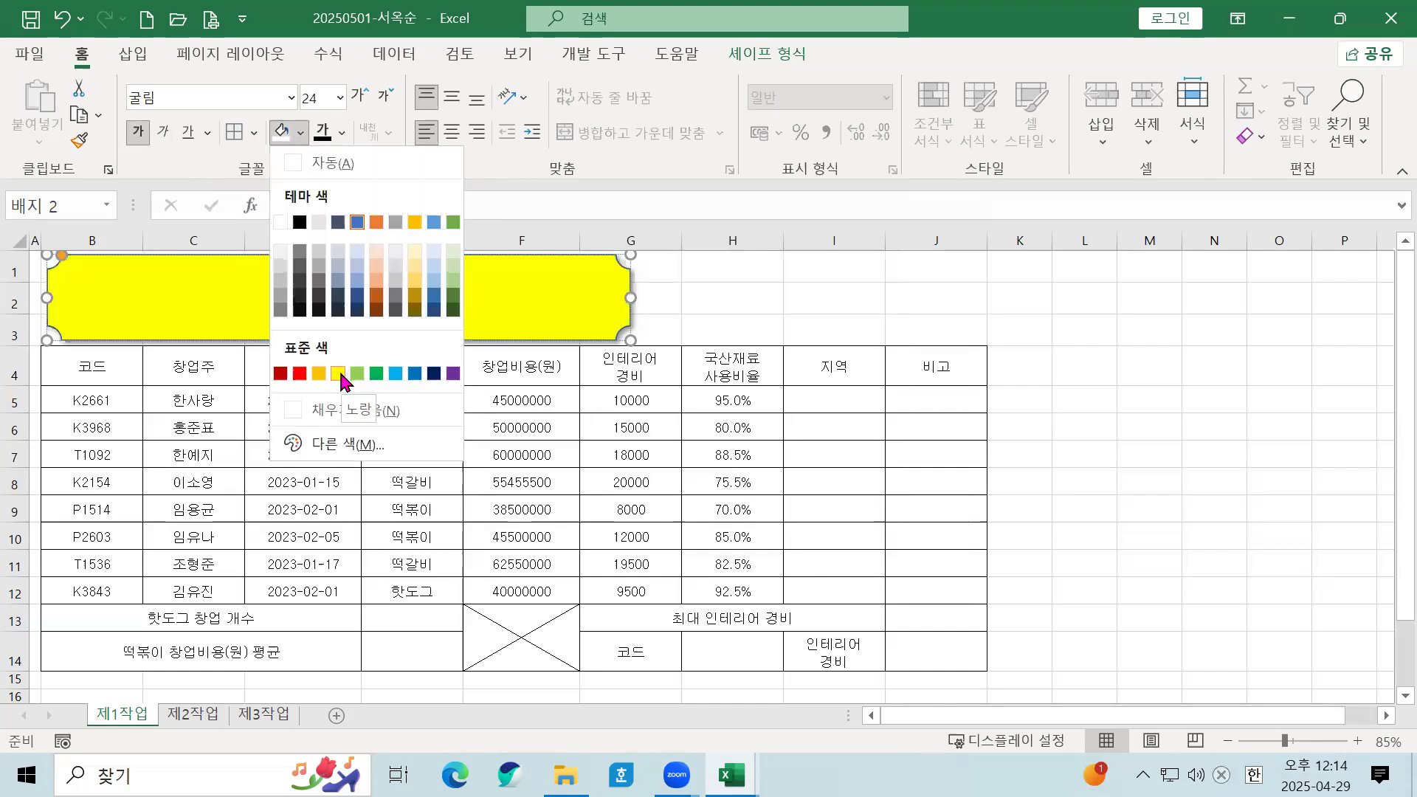
{"action": "left_click", "coordinate": [340, 374]}
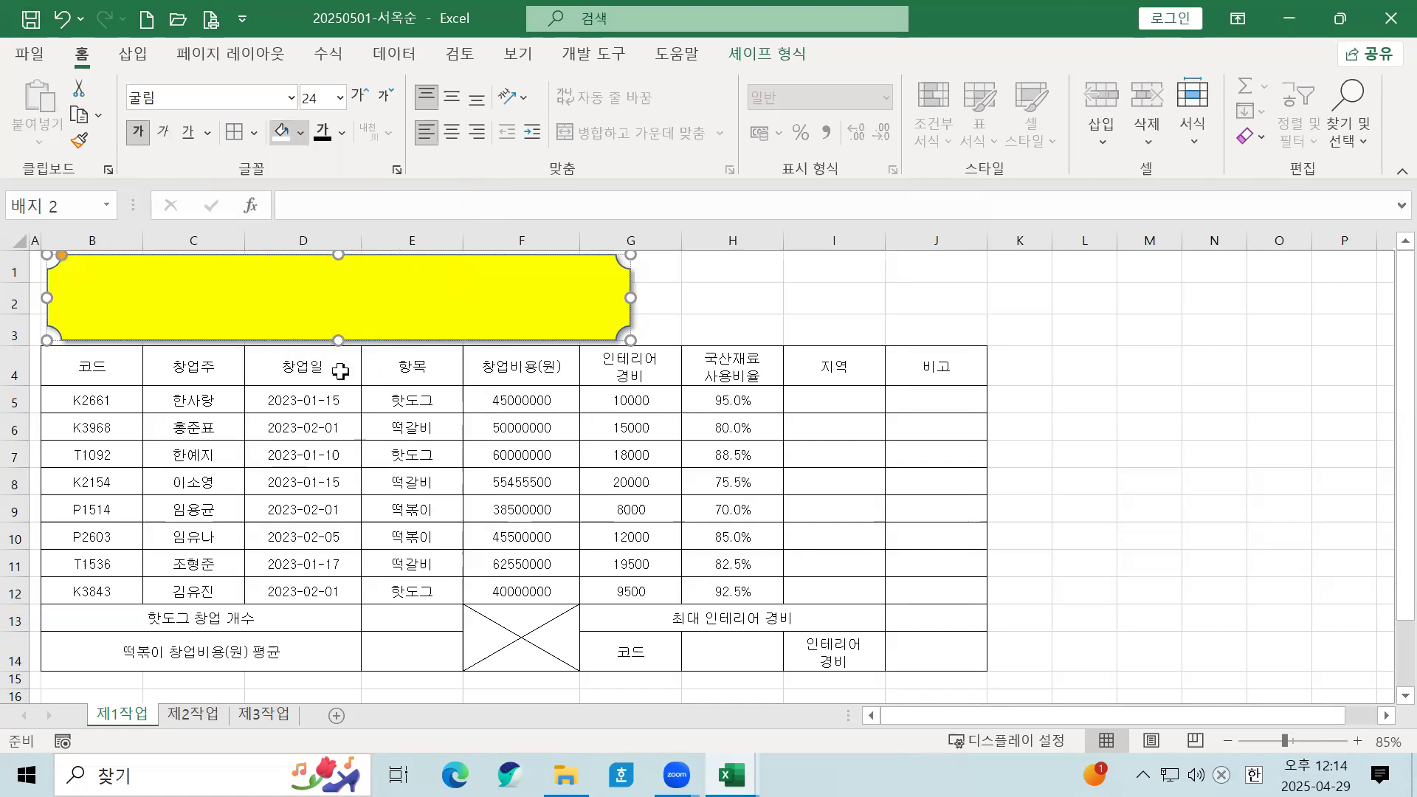
{"action": "left_click", "coordinate": [452, 96]}
{"action": "left_click", "coordinate": [451, 131]}
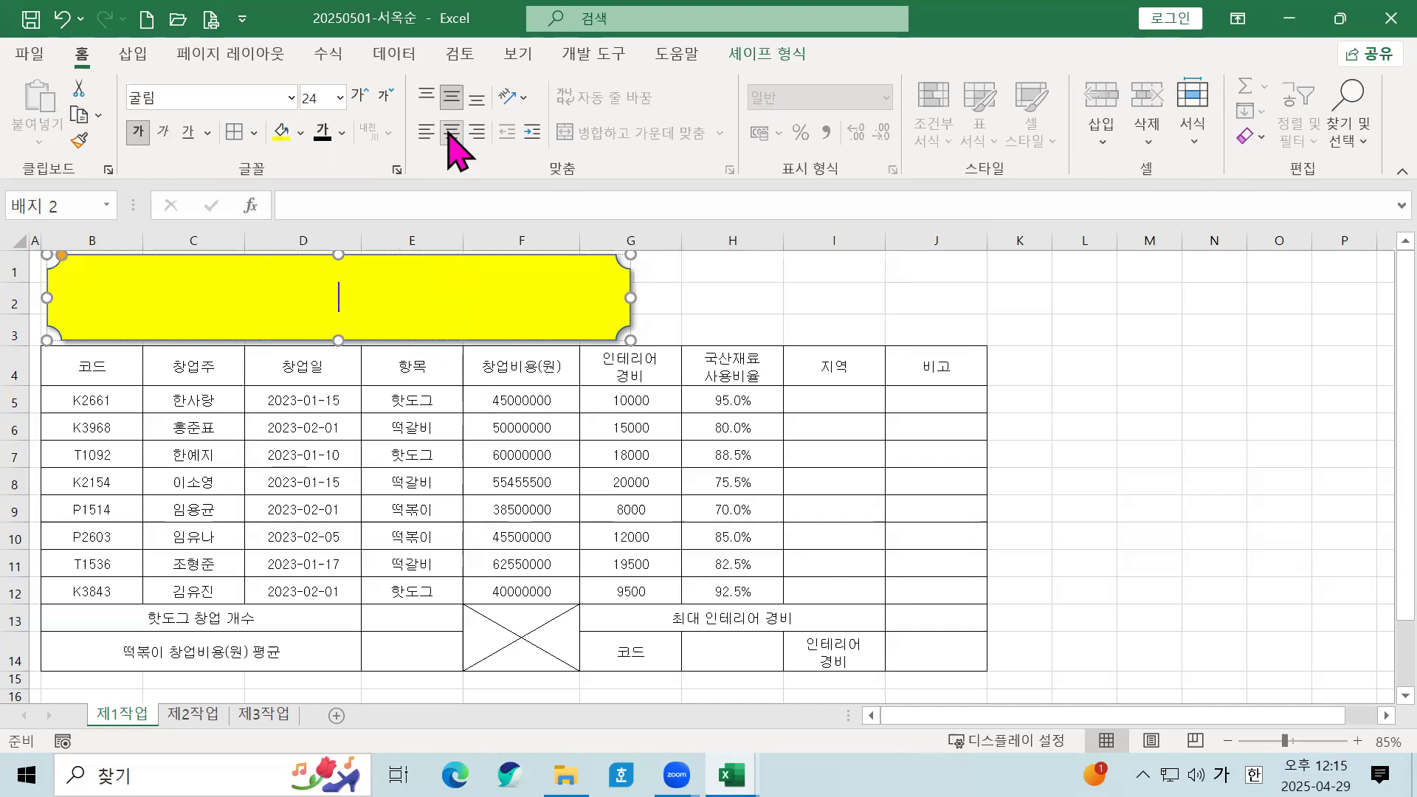
{"action": "type", "text": "프랜차이즈"}
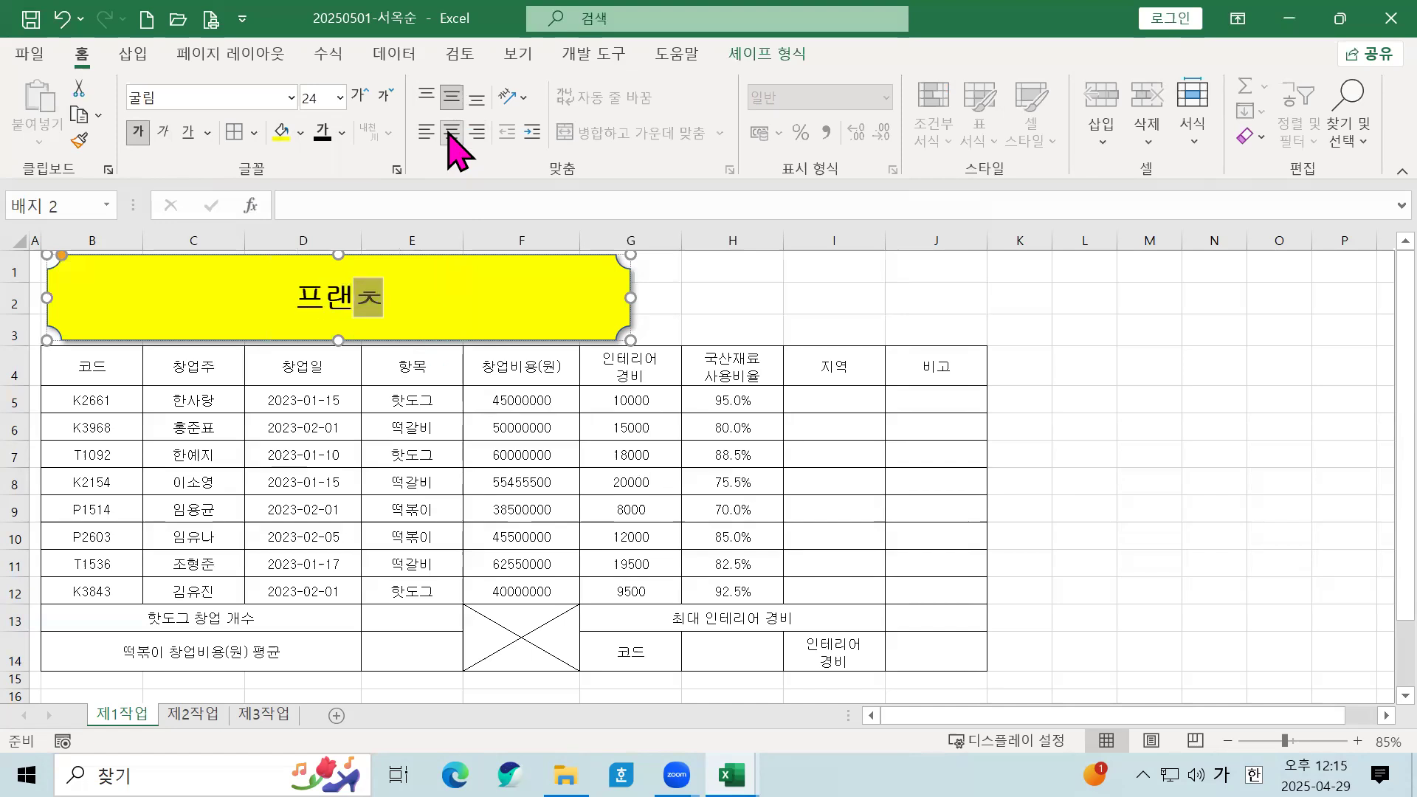
{"action": "type", "text": " 창업 현황"}
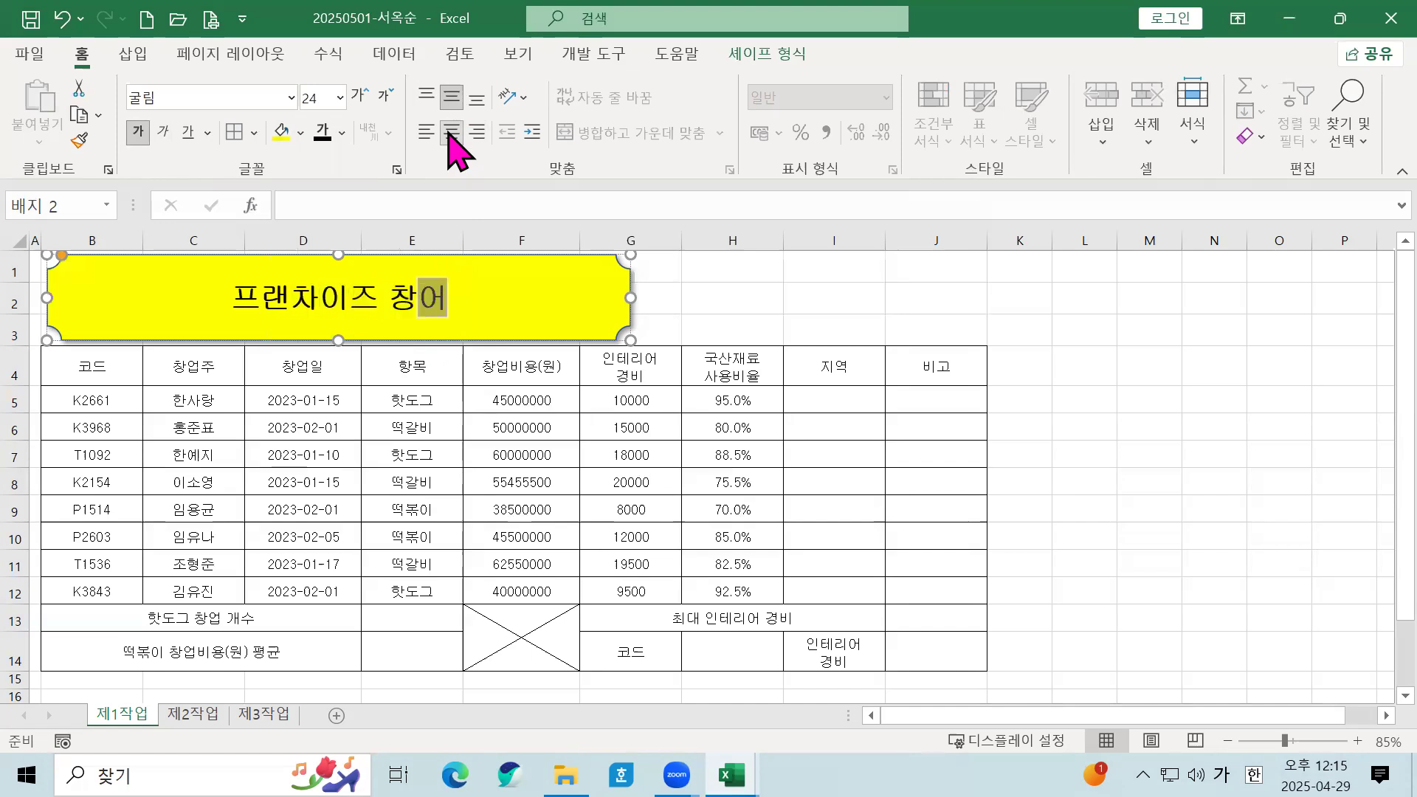
{"action": "left_click", "coordinate": [740, 316]}
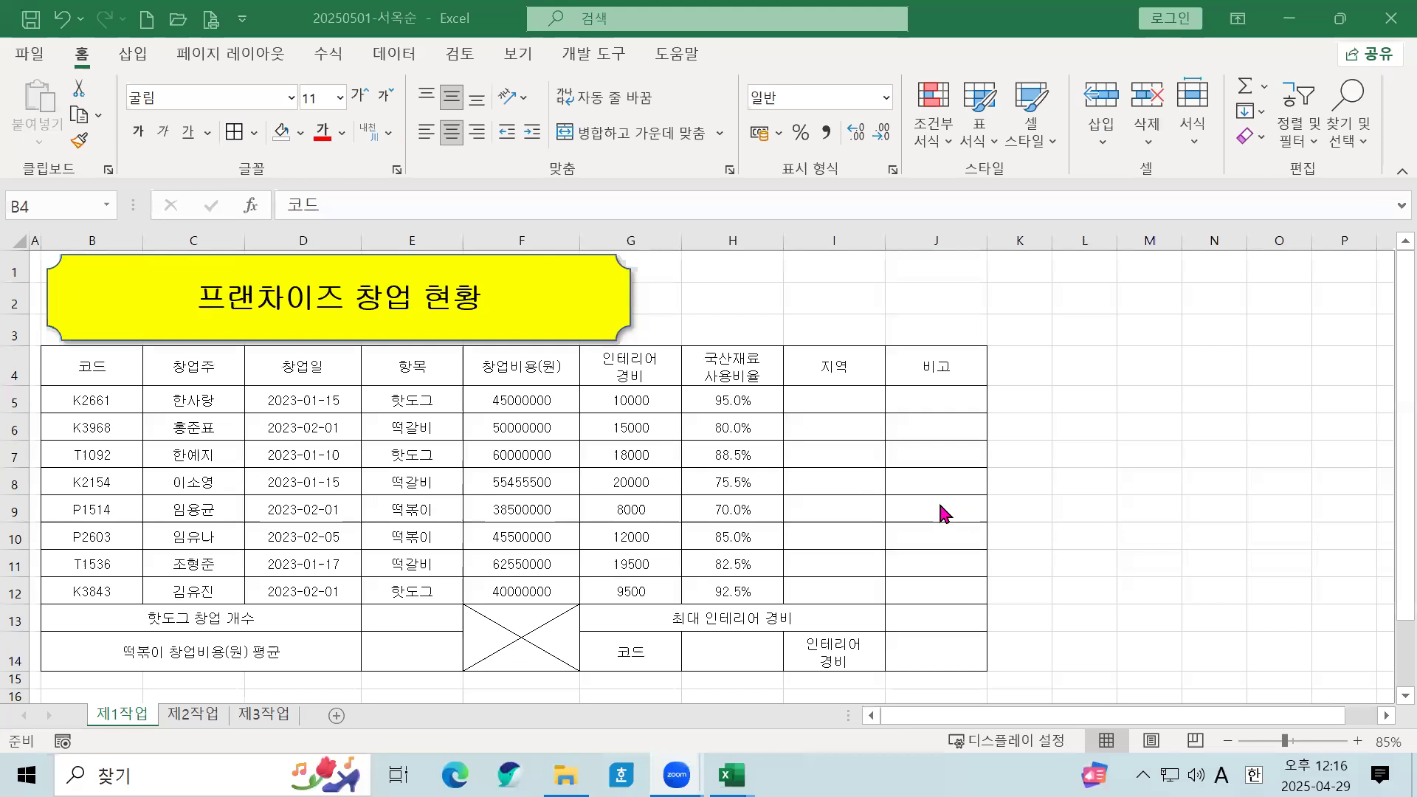
Step: Apply All Borders to the range L16:O17
{"action": "scroll", "coordinate": [939, 516], "scroll_direction": "down", "scroll_amount": 2}
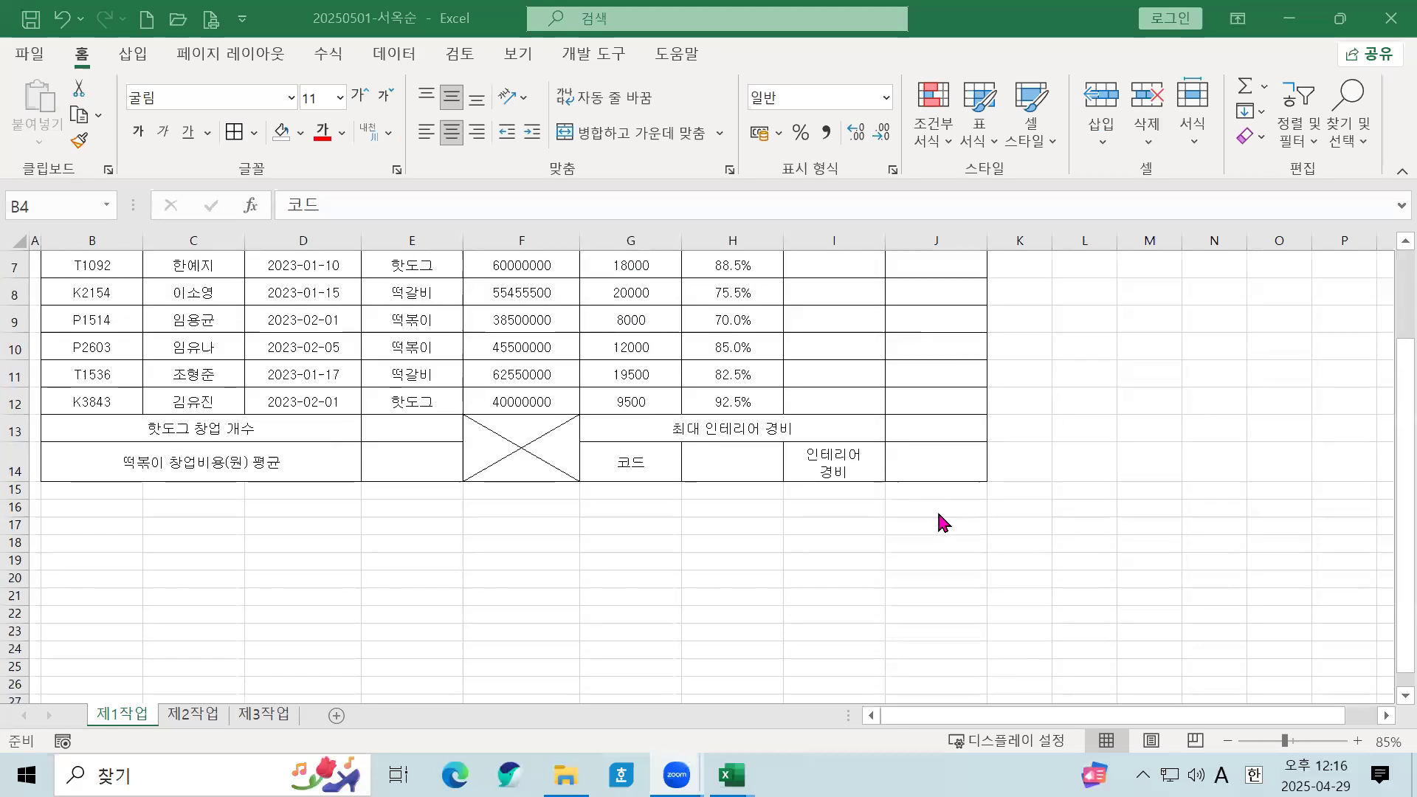
{"action": "left_click", "coordinate": [1086, 512]}
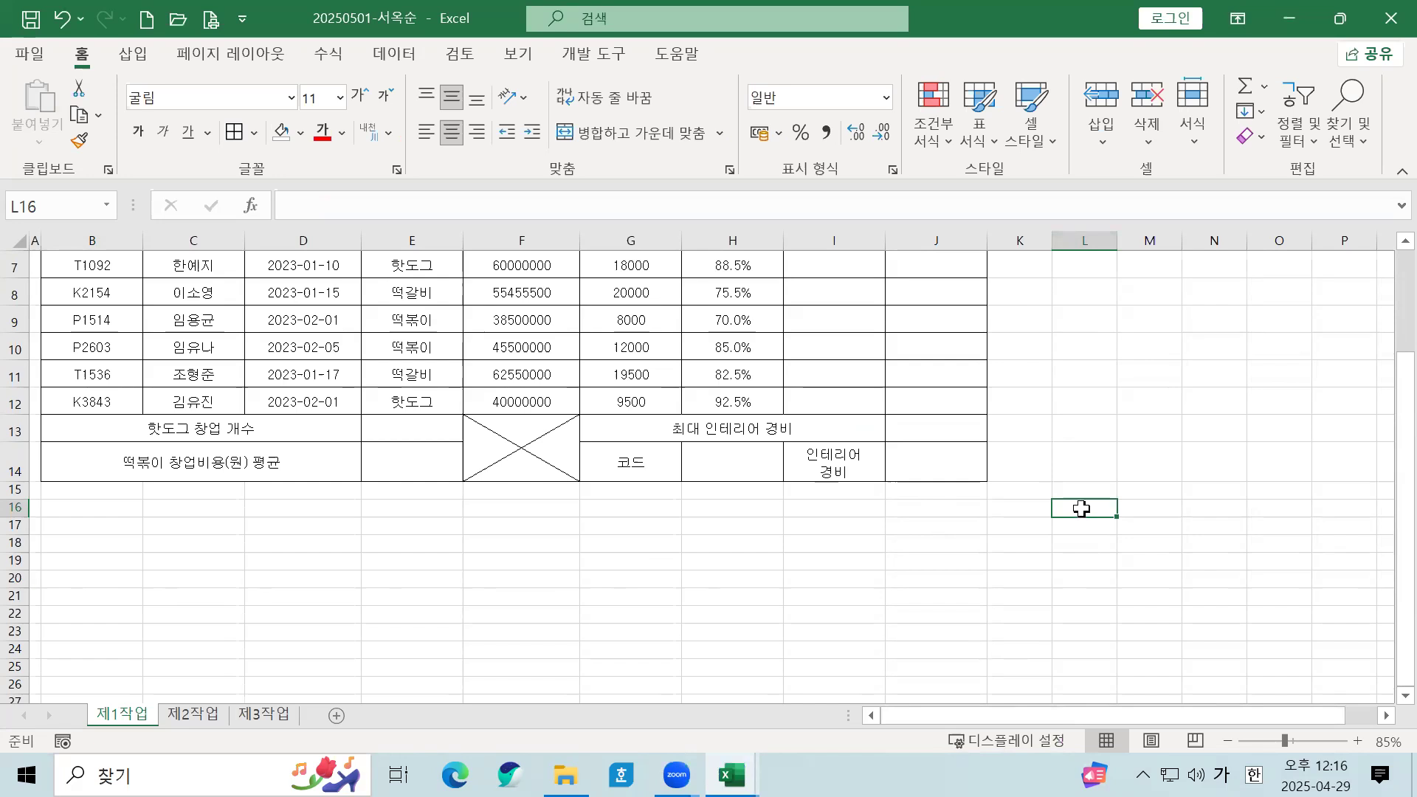
{"action": "mouse_move", "coordinate": [1081, 508]}
{"action": "left_mouse_down"}
{"action": "mouse_move", "coordinate": [1300, 512]}
{"action": "mouse_move", "coordinate": [1293, 533]}
{"action": "left_mouse_up"}
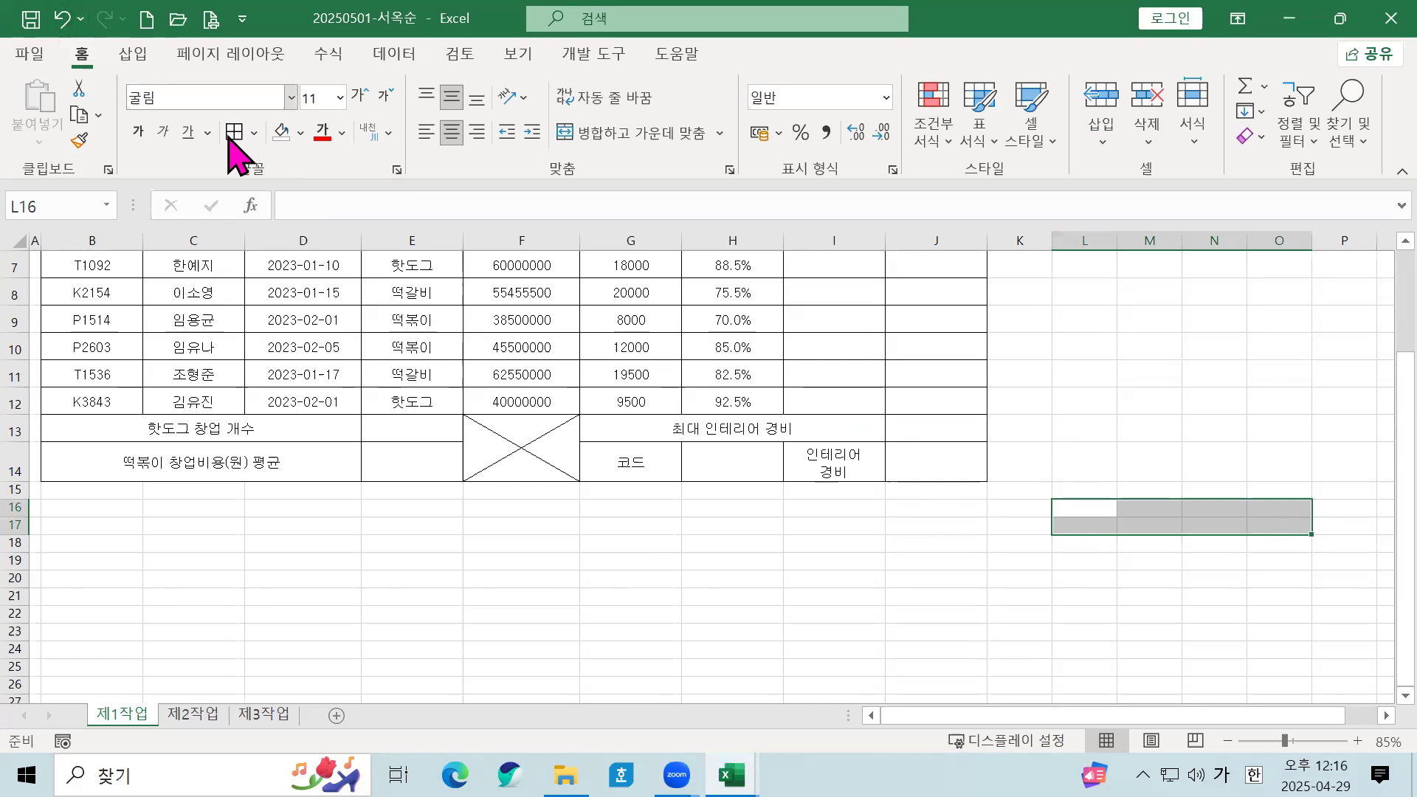
{"action": "left_click", "coordinate": [252, 133]}
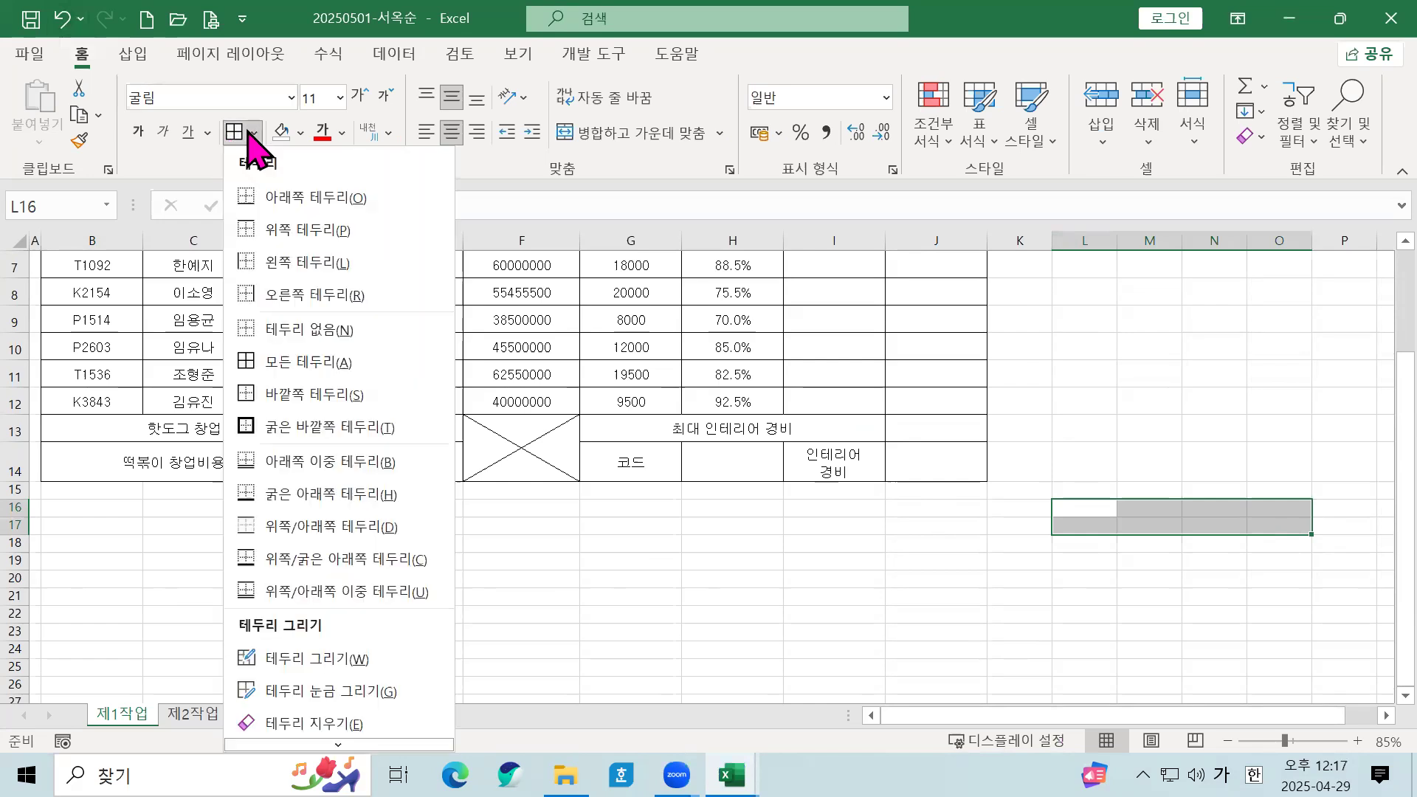
{"action": "left_click", "coordinate": [299, 361]}
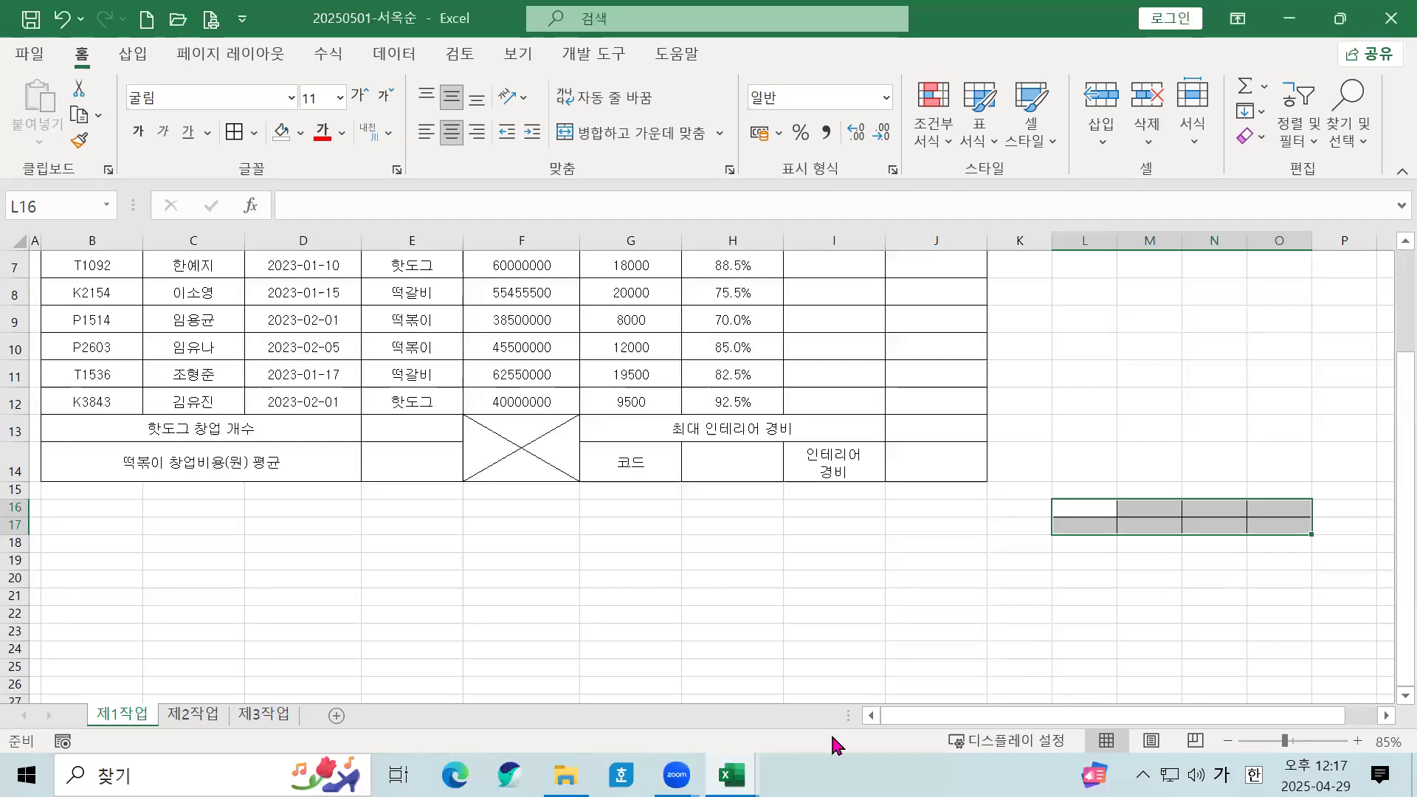
Step: Enter the headings 결재, 담당, 부장, 대표 across L16:O16
{"action": "left_click", "coordinate": [1091, 506]}
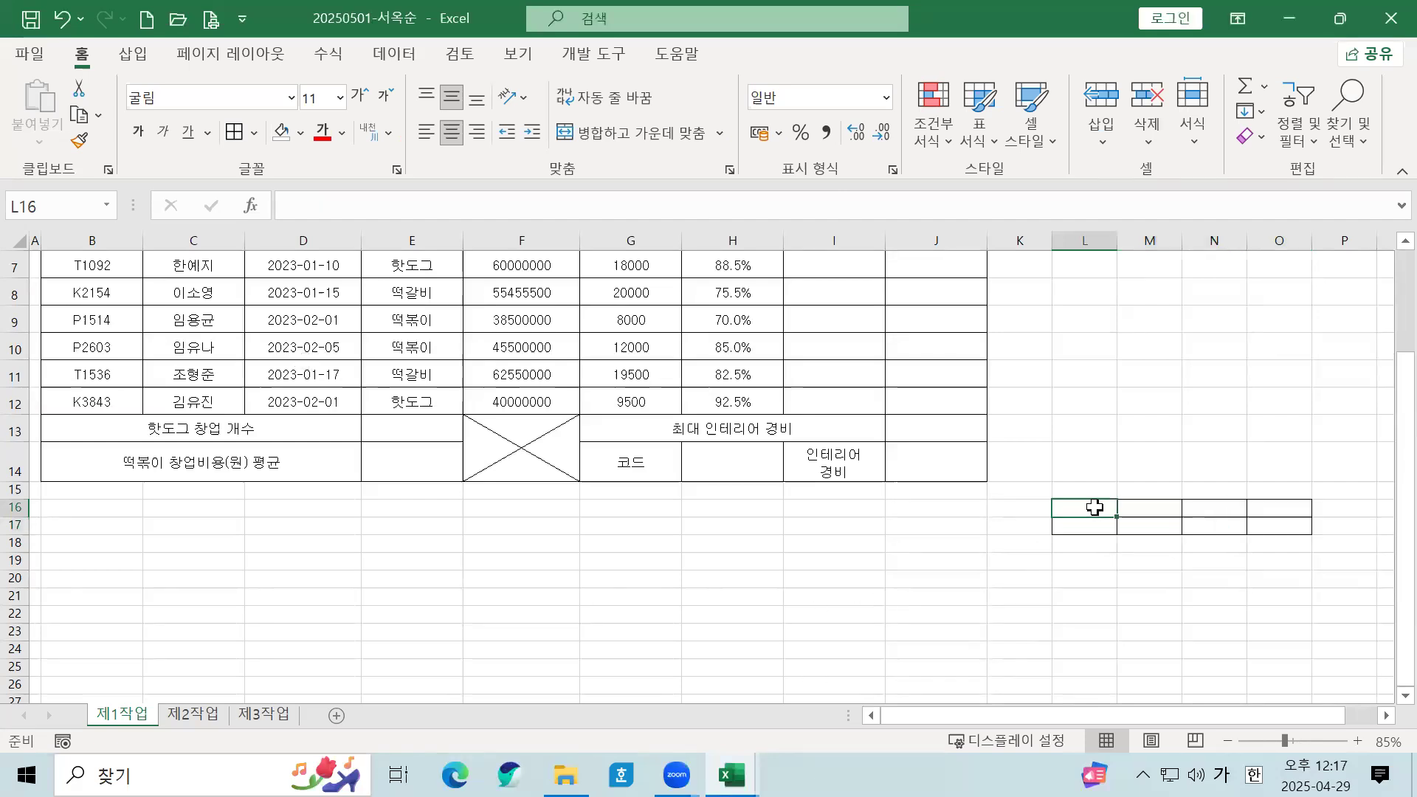
{"action": "type", "text": "겁"}
{"action": "key", "text": "BackSpace"}
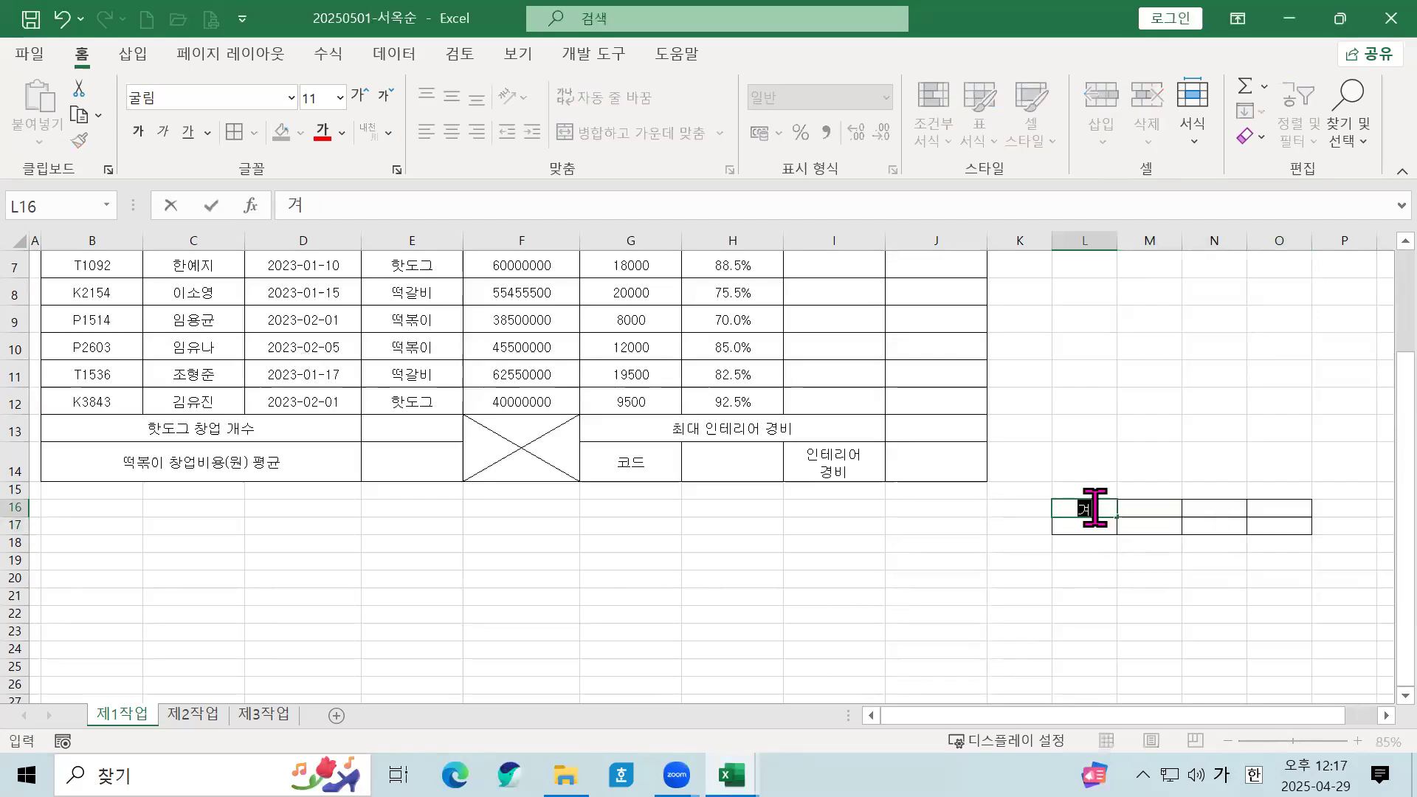
{"action": "type", "text": "ㄹ"}
{"action": "key", "text": "Tab"}
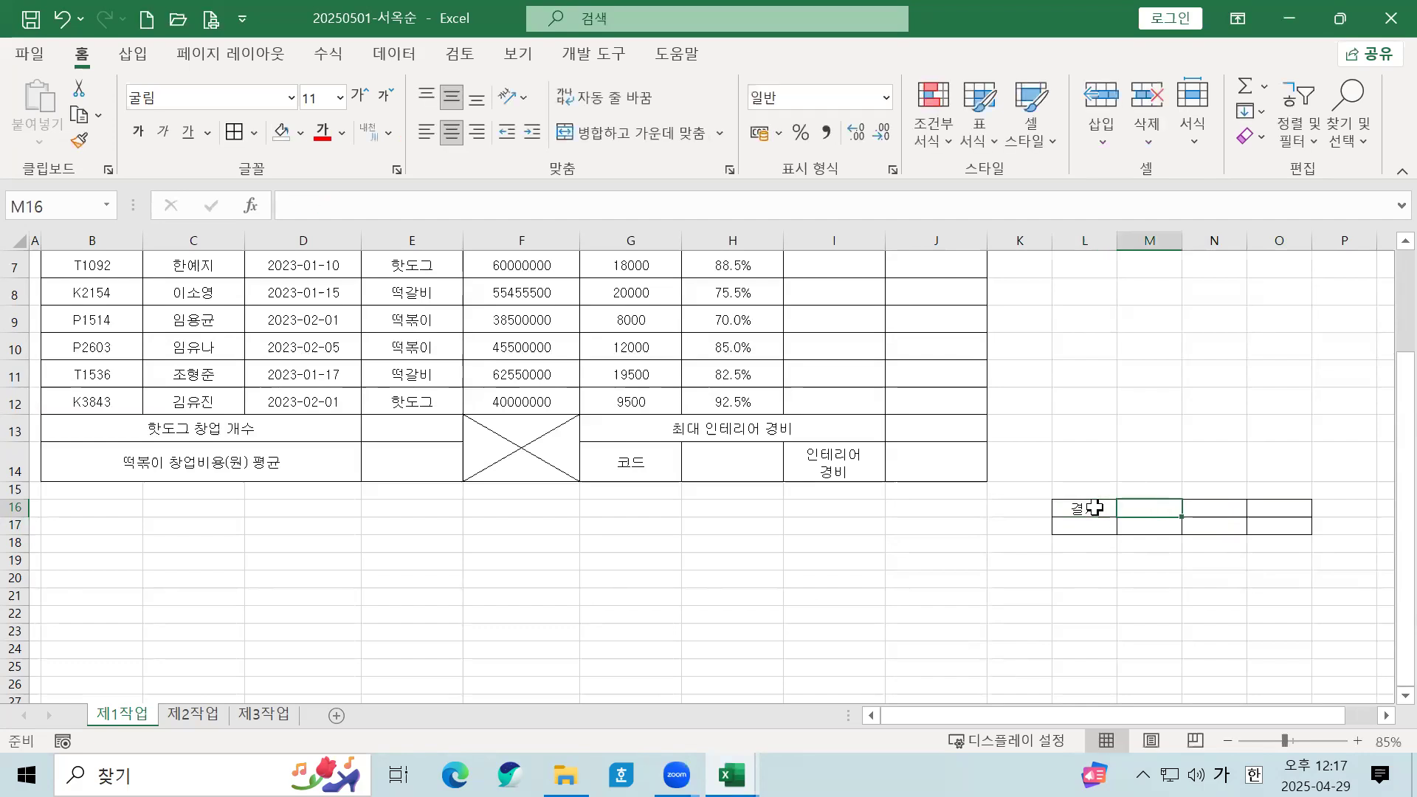
{"action": "type", "text": "담ㄷ"}
{"action": "key", "text": "BackSpace"}
{"action": "key", "text": "BackSpace"}
{"action": "type", "text": "부장"}
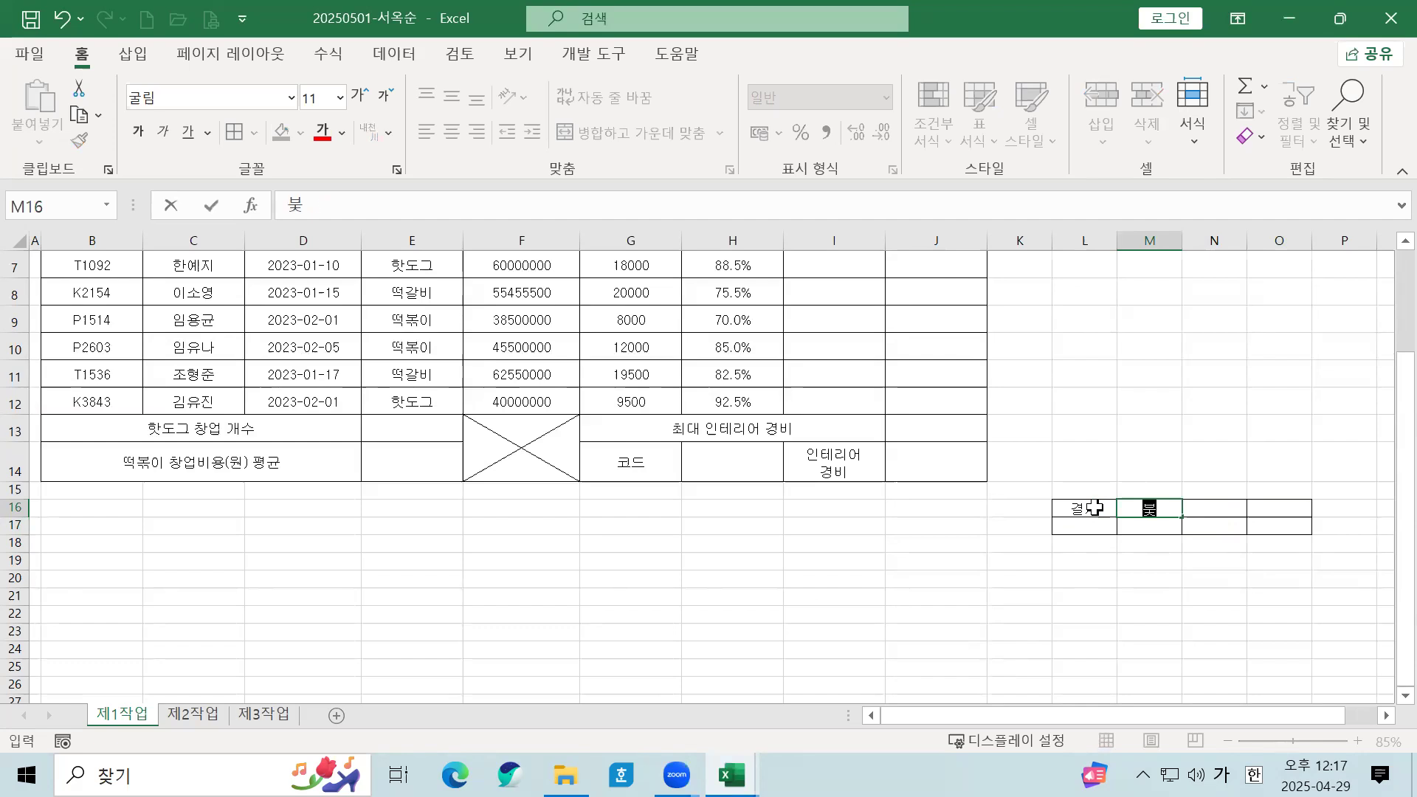
{"action": "key", "text": "Tab"}
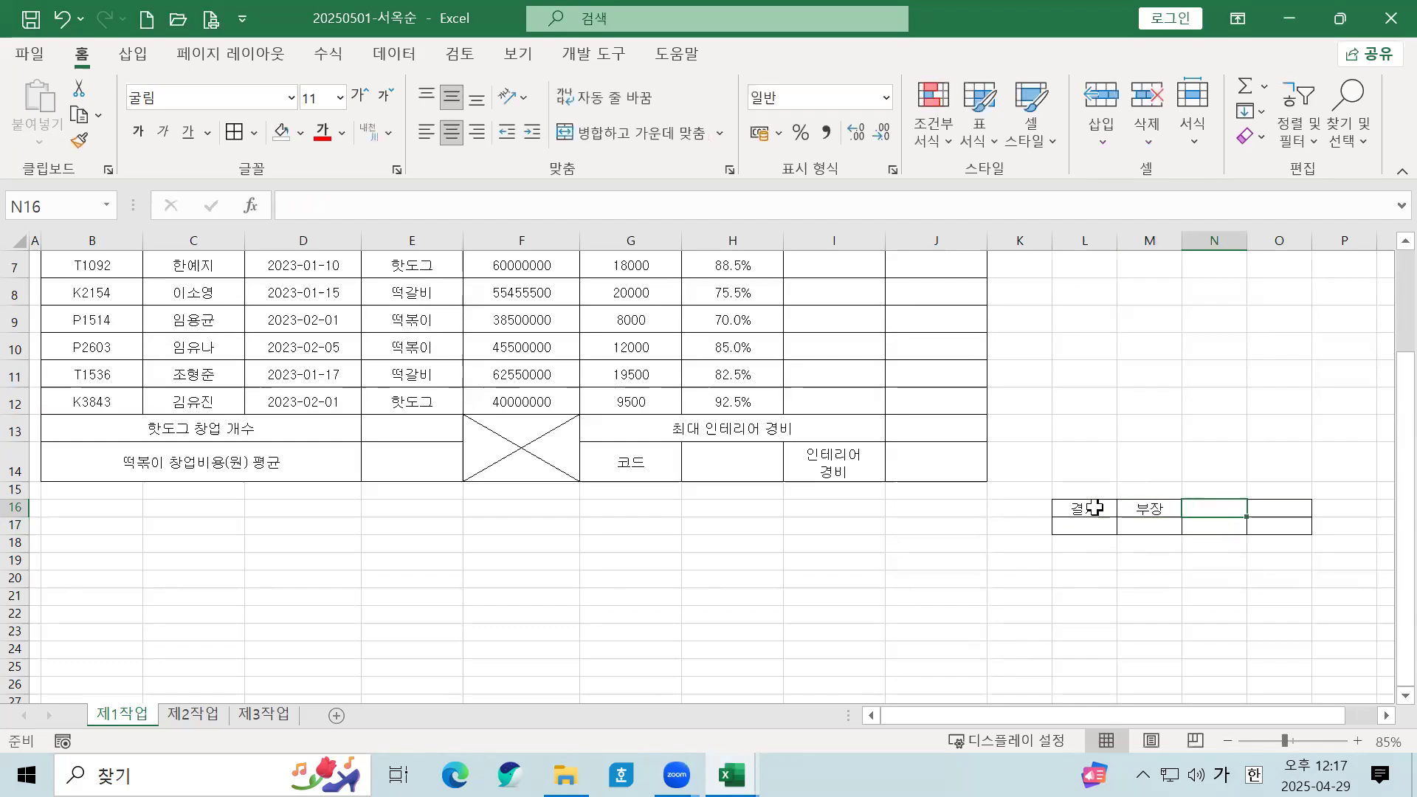
{"action": "key", "text": "Left"}
{"action": "key", "text": "Delete"}
{"action": "type", "text": "ㄷ"}
{"action": "key", "text": "BackSpace"}
{"action": "type", "text": "담당"}
{"action": "key", "text": "Tab"}
{"action": "type", "text": "부자"}
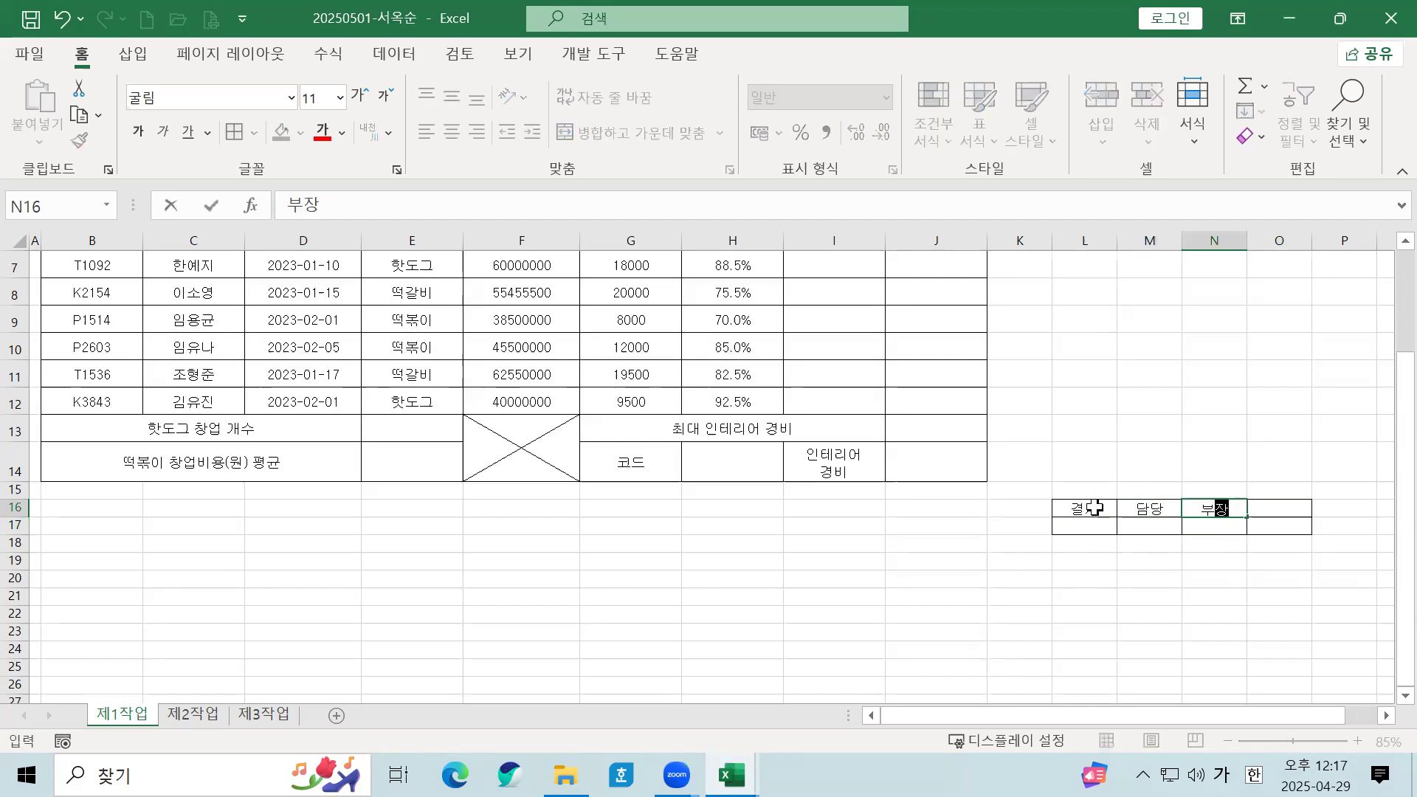
{"action": "key", "text": "Tab"}
{"action": "type", "text": "데펴"}
{"action": "key", "text": "BackSpace"}
{"action": "key", "text": "BackSpace"}
{"action": "type", "text": "대표"}
{"action": "left_click", "coordinate": [1176, 606]}
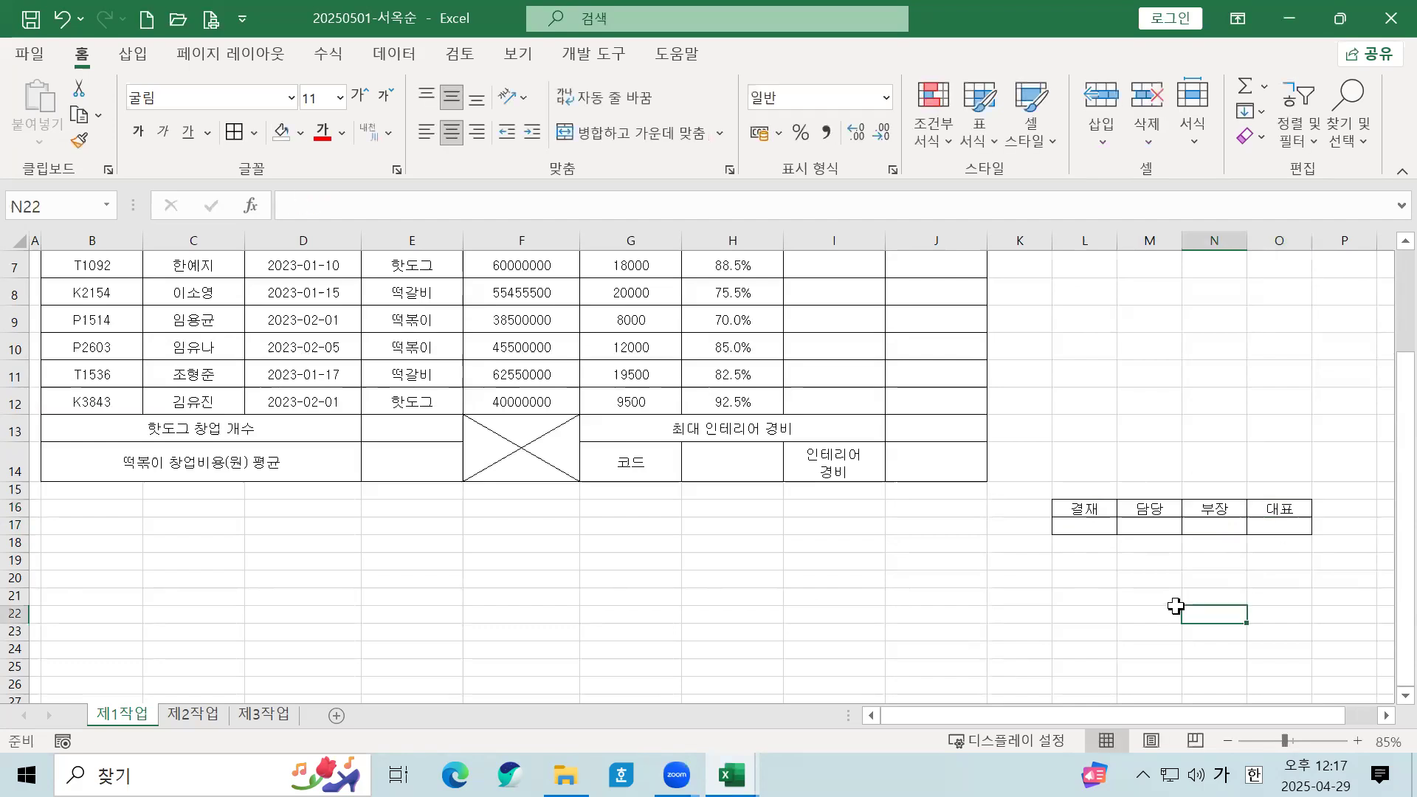
Step: Merge and centre L16:L17 so 결재 spans both rows
{"action": "left_click_drag", "start_coordinate": [1243, 716], "coordinate": [1271, 714]}
{"action": "scroll", "coordinate": [1240, 632], "scroll_direction": "up", "scroll_amount": 1, "text": "ctrl"}
{"action": "scroll", "coordinate": [1275, 674], "scroll_direction": "up", "scroll_amount": 2, "text": "ctrl"}
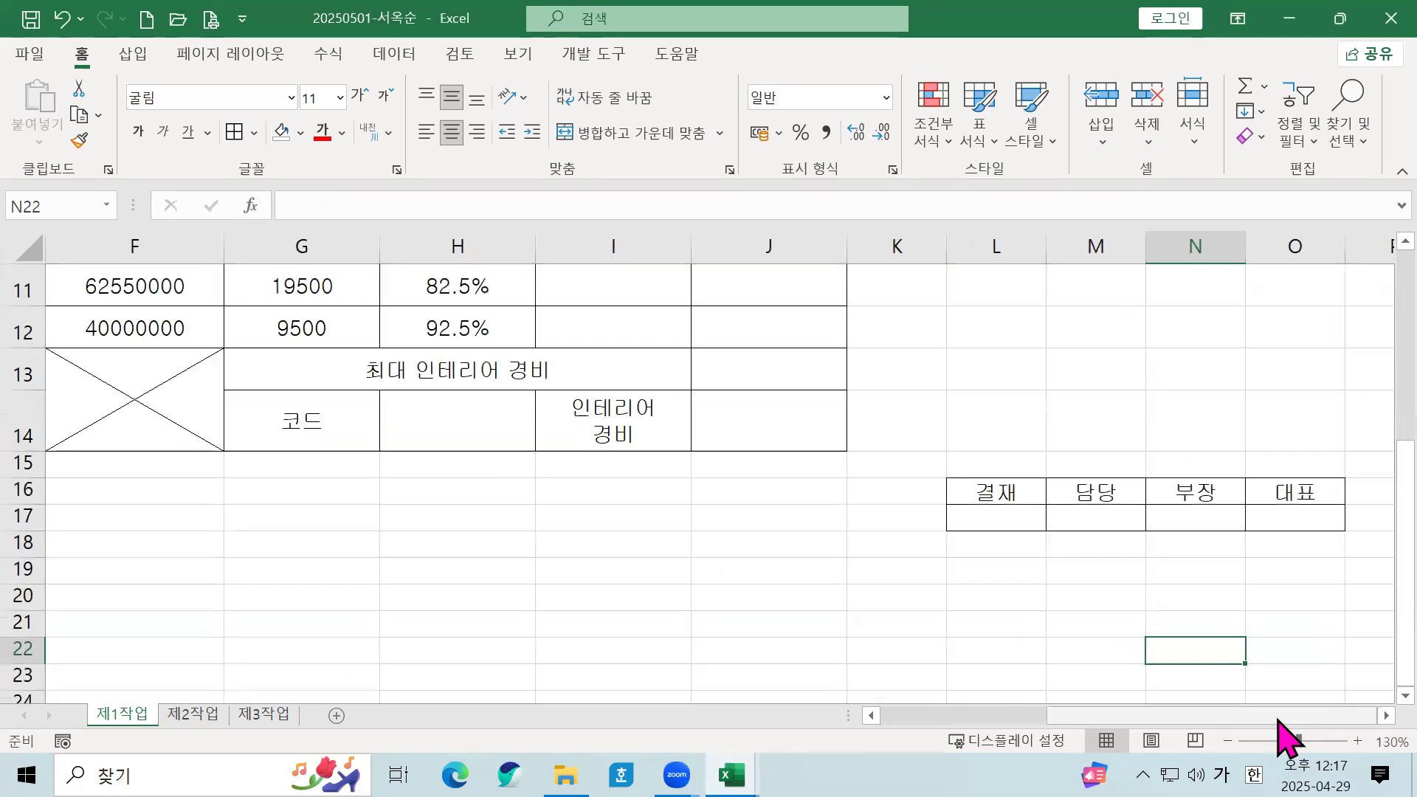
{"action": "left_click", "coordinate": [1016, 511]}
{"action": "left_click", "coordinate": [1018, 490]}
{"action": "left_click_drag", "start_coordinate": [1018, 490], "coordinate": [1015, 515]}
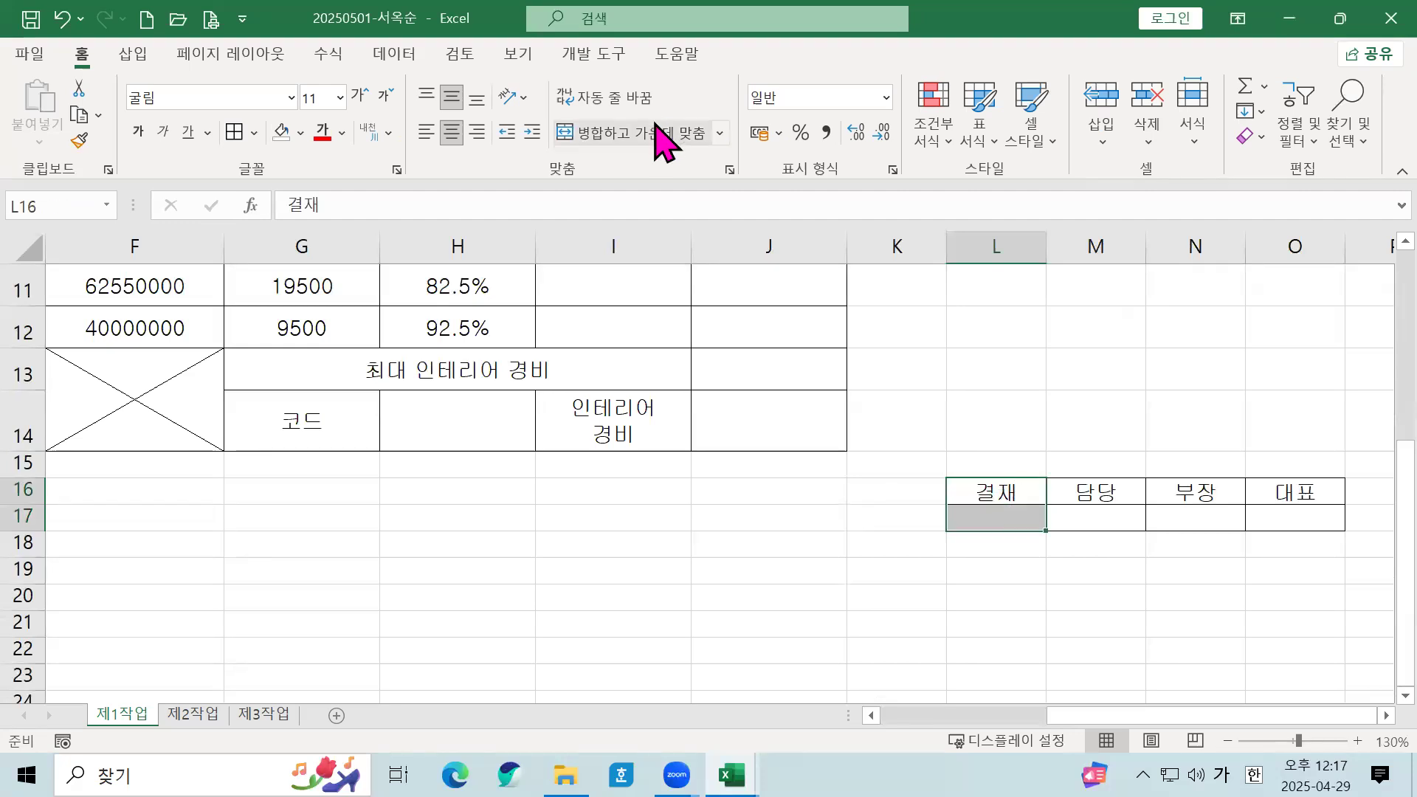
{"action": "left_click", "coordinate": [657, 133]}
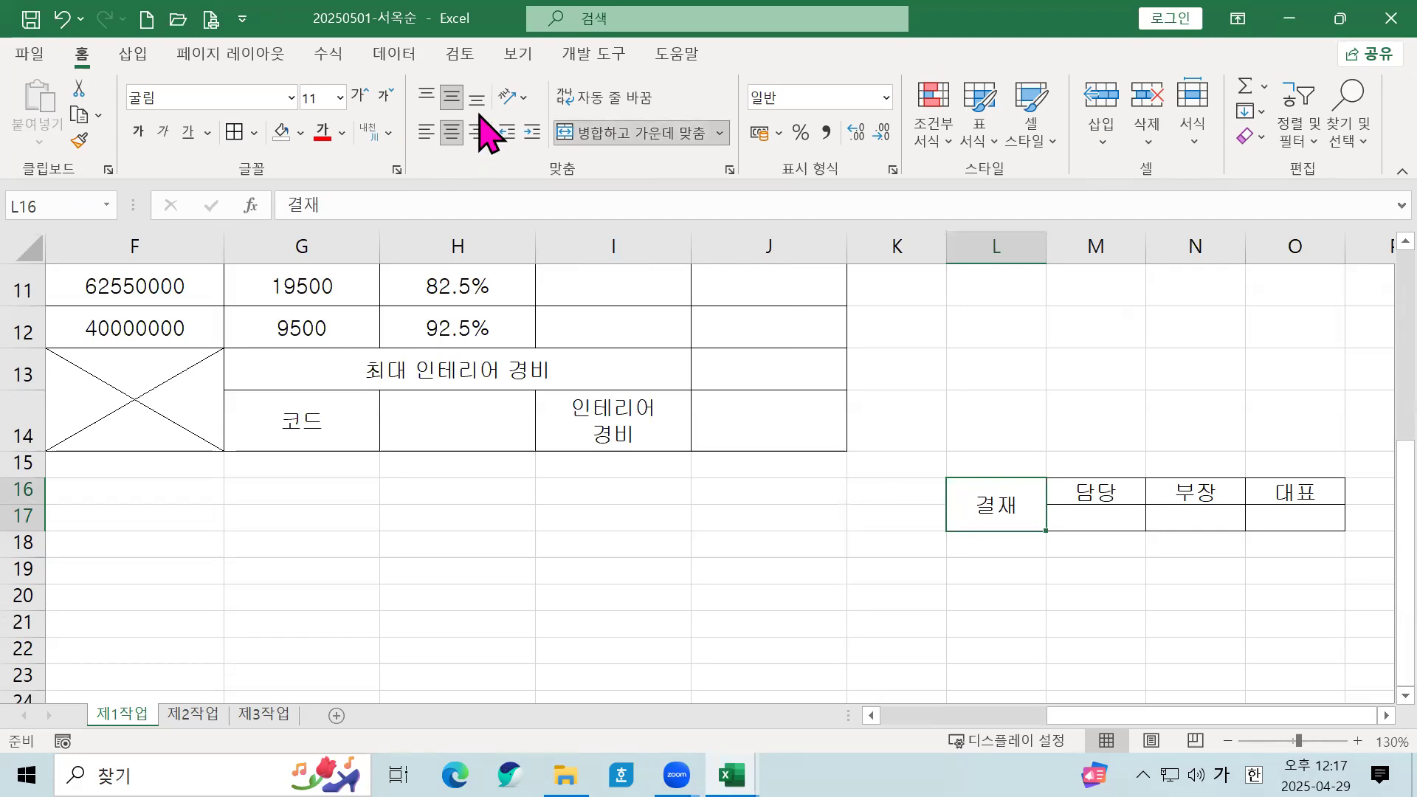
{"action": "left_click", "coordinate": [525, 99]}
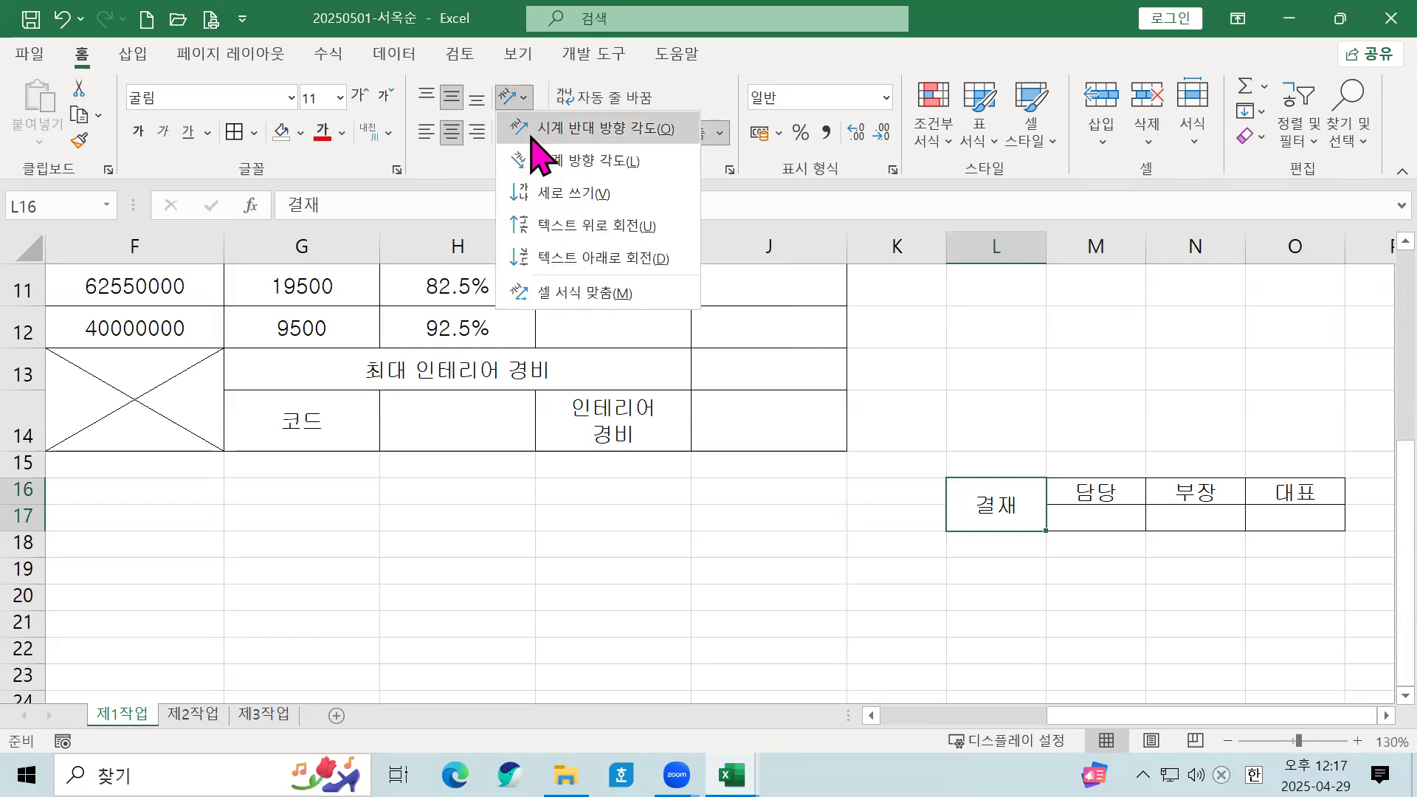
{"action": "left_click", "coordinate": [532, 190]}
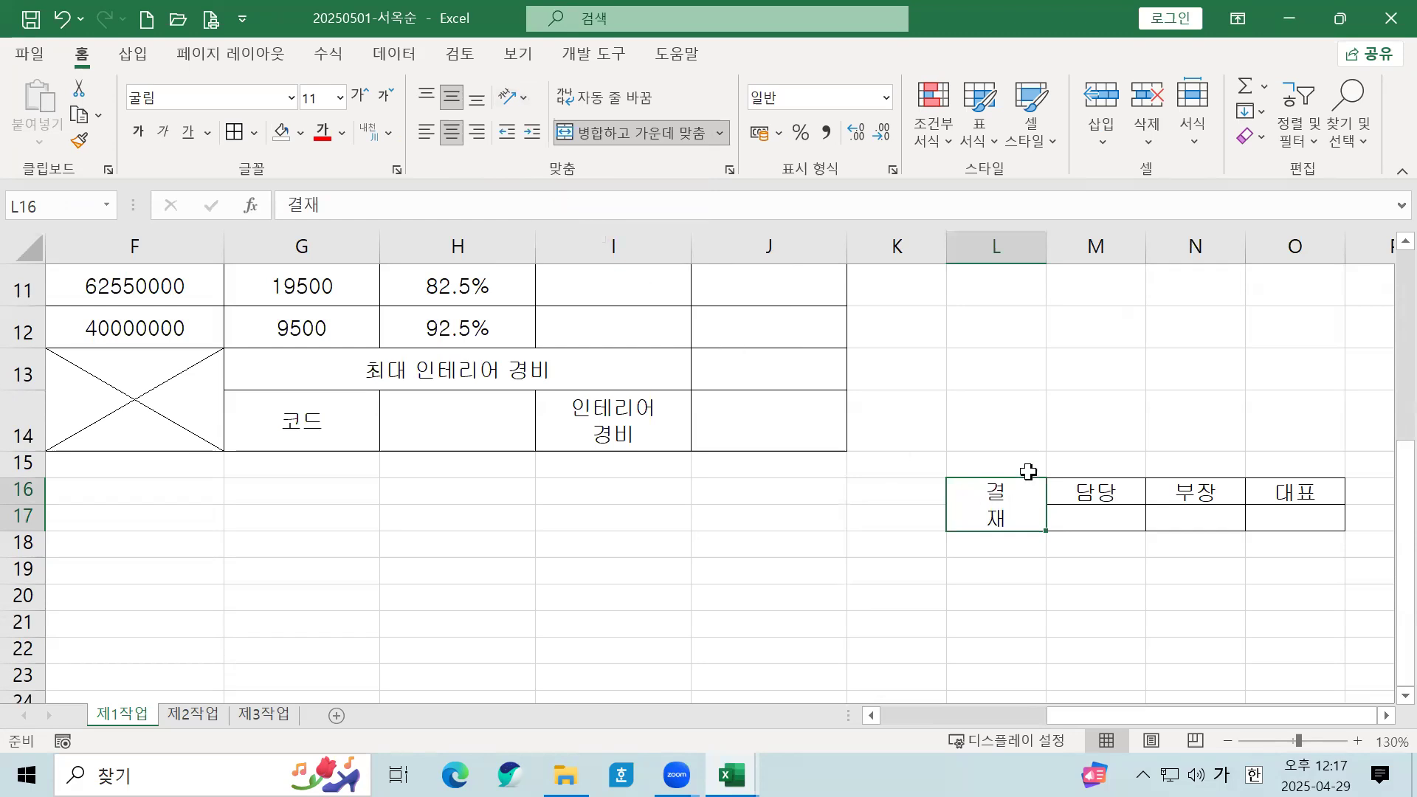
{"action": "left_click_drag", "start_coordinate": [1028, 250], "coordinate": [1034, 541]}
{"action": "left_click", "coordinate": [1034, 541]}
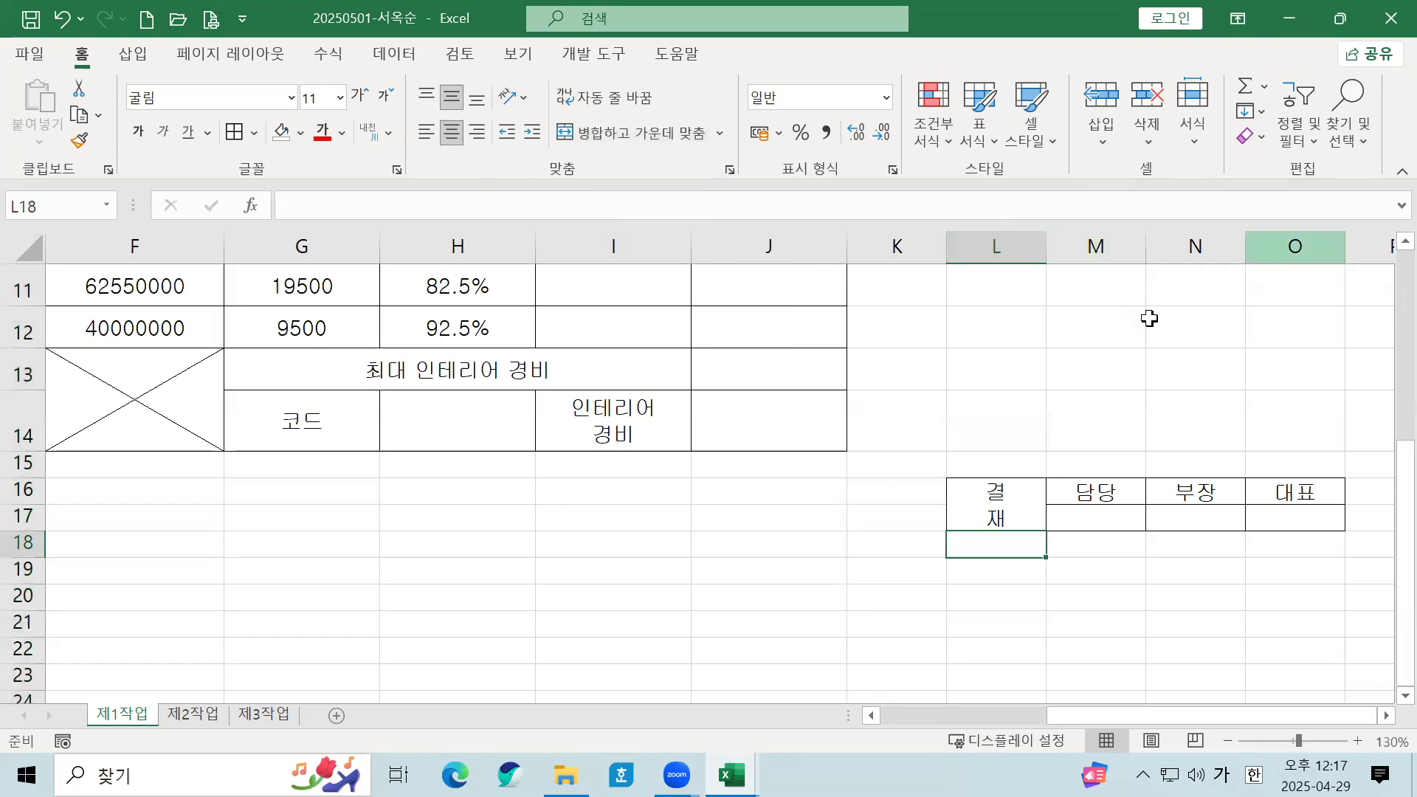
{"action": "left_click", "coordinate": [981, 239]}
{"action": "right_click", "coordinate": [981, 240]}
Step: Set column L to a width of 4
{"action": "left_click", "coordinate": [983, 239]}
{"action": "right_click", "coordinate": [984, 240]}
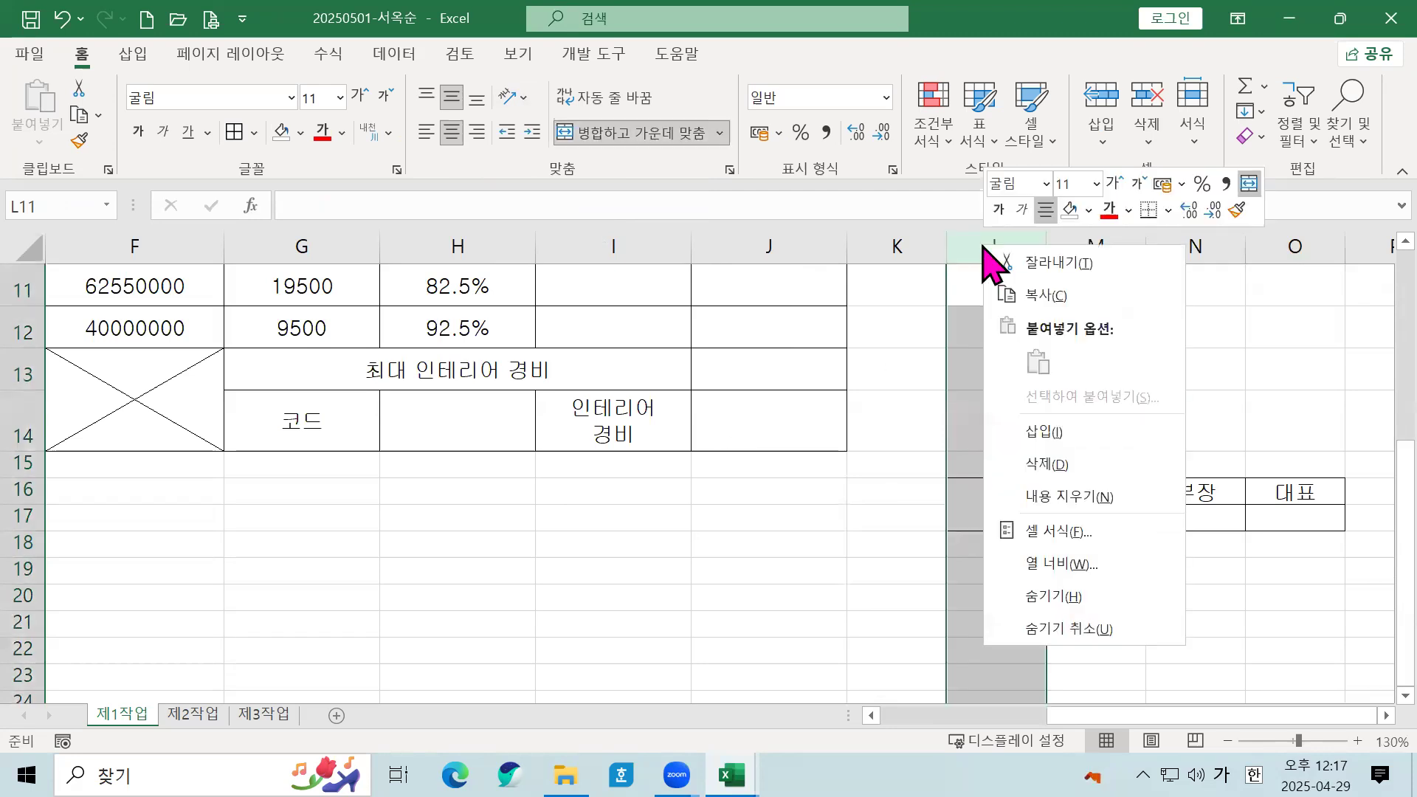
{"action": "left_click", "coordinate": [1064, 567]}
{"action": "type", "text": "4"}
{"action": "left_click", "coordinate": [1017, 620]}
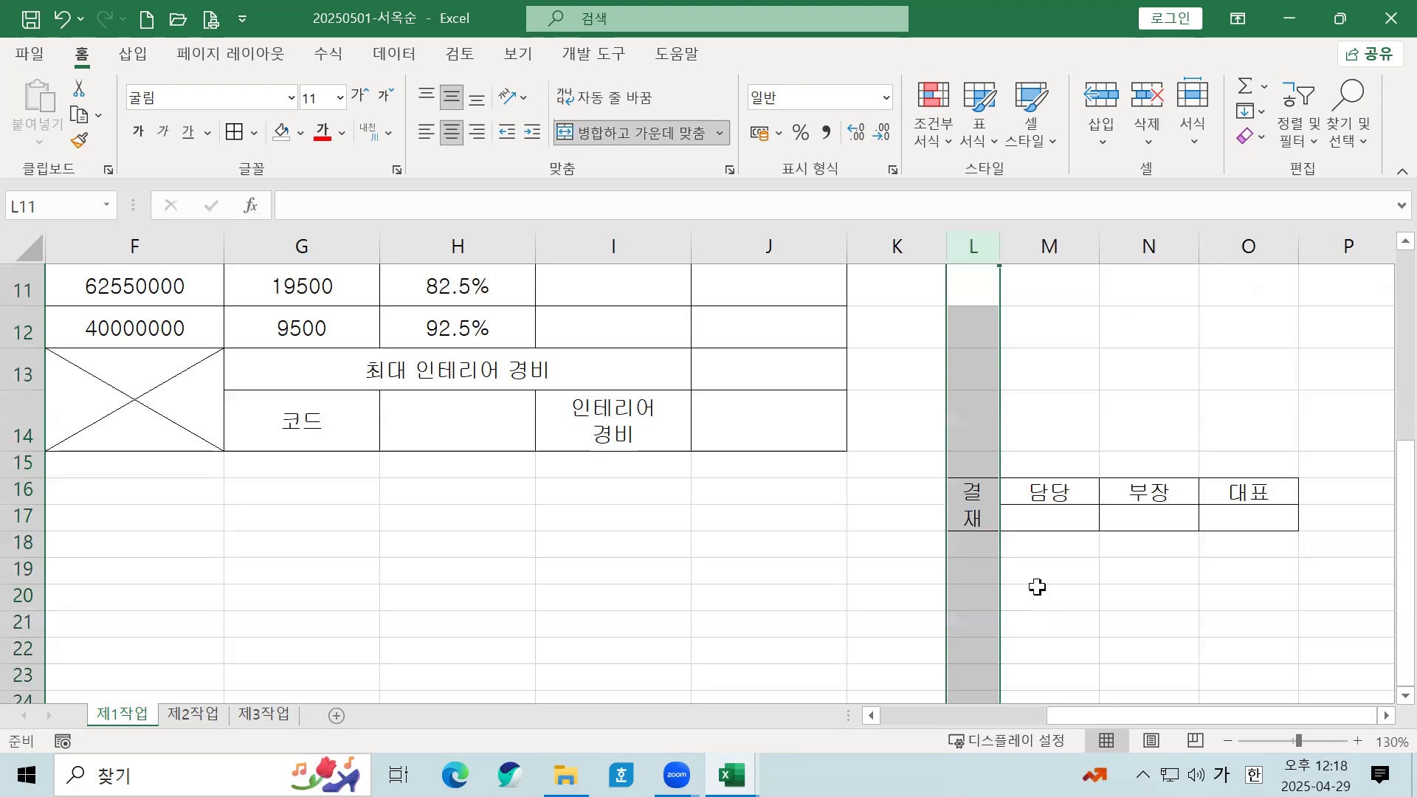
Step: Set columns M through O to a width of 7.5
{"action": "left_click_drag", "start_coordinate": [1057, 240], "coordinate": [1237, 247]}
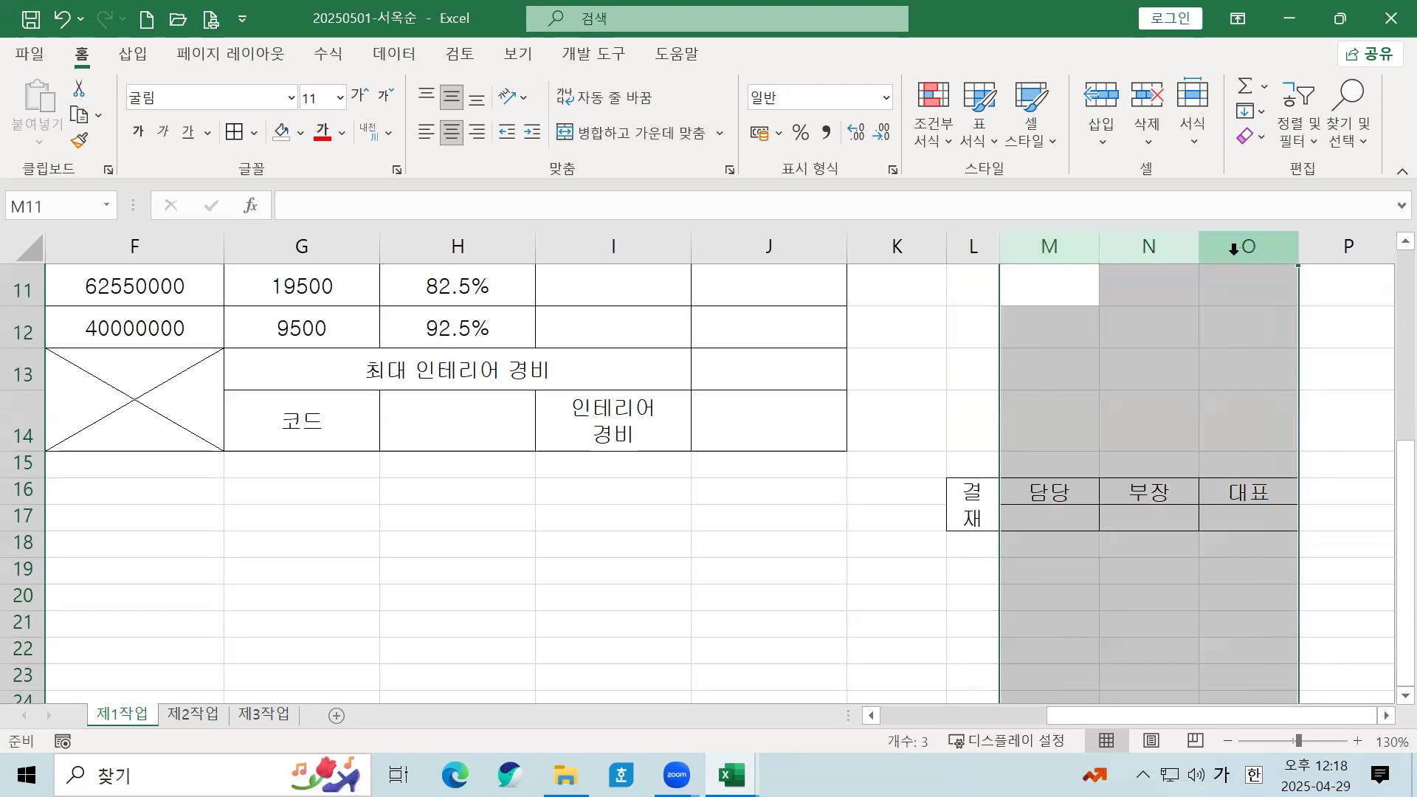
{"action": "right_click", "coordinate": [1234, 249]}
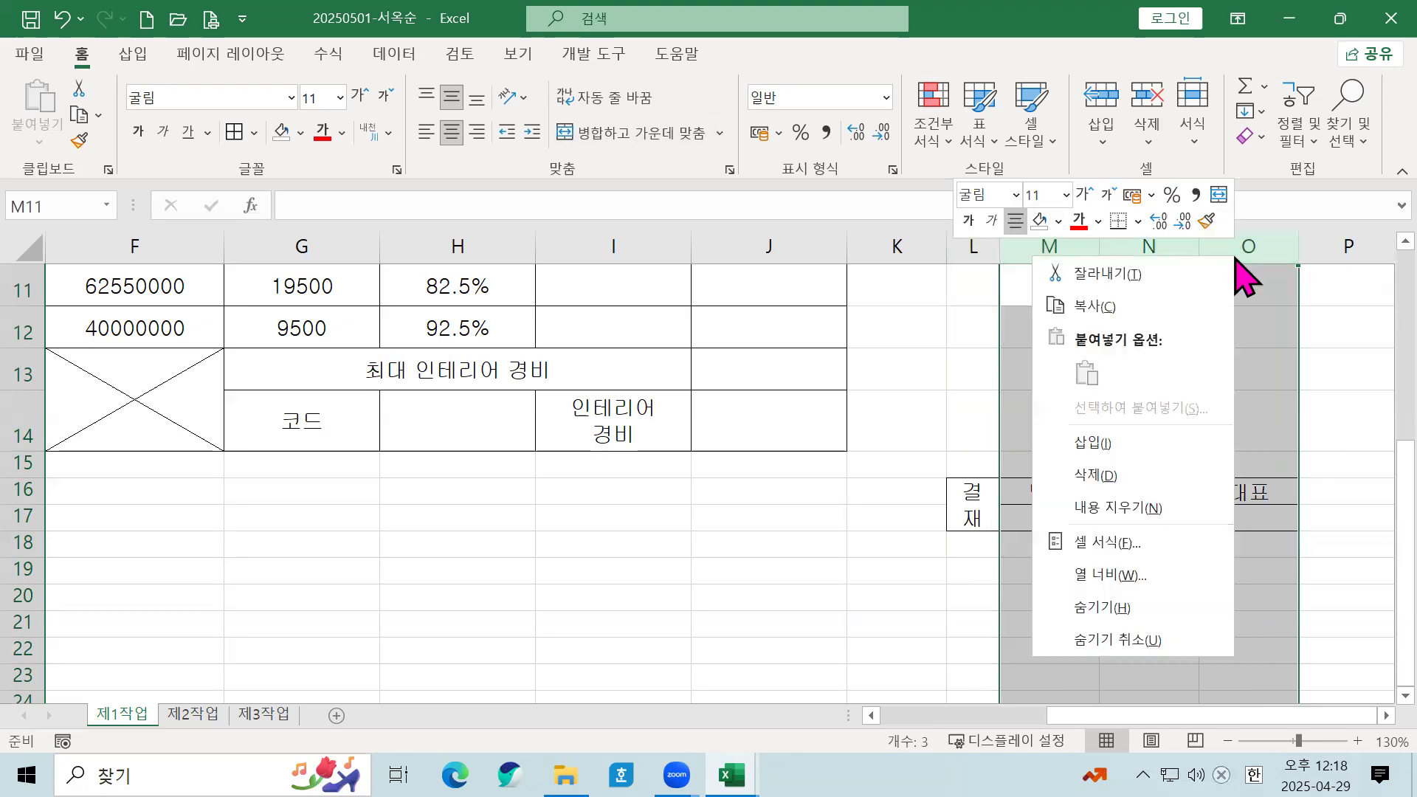
{"action": "left_click", "coordinate": [1070, 576]}
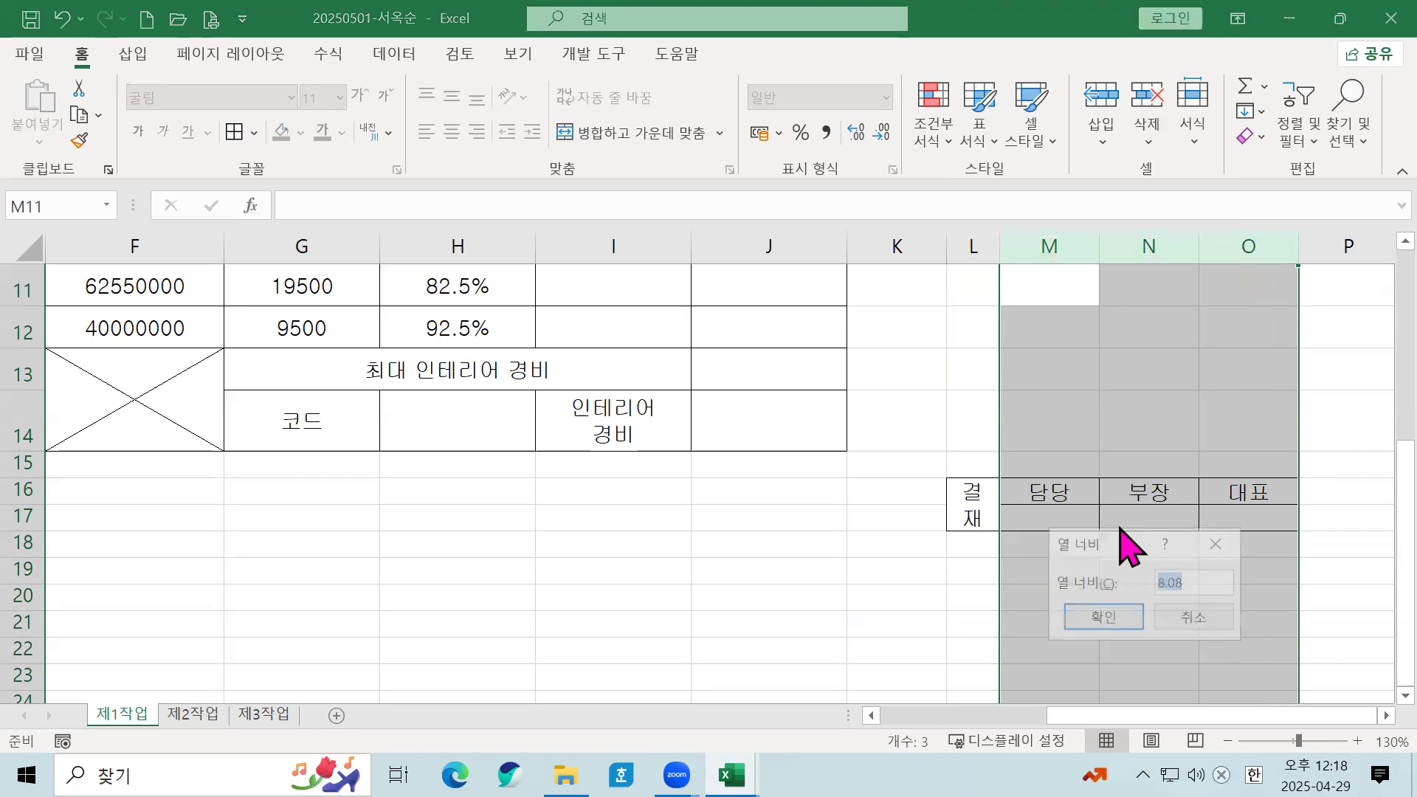
{"action": "type", "text": "7.5"}
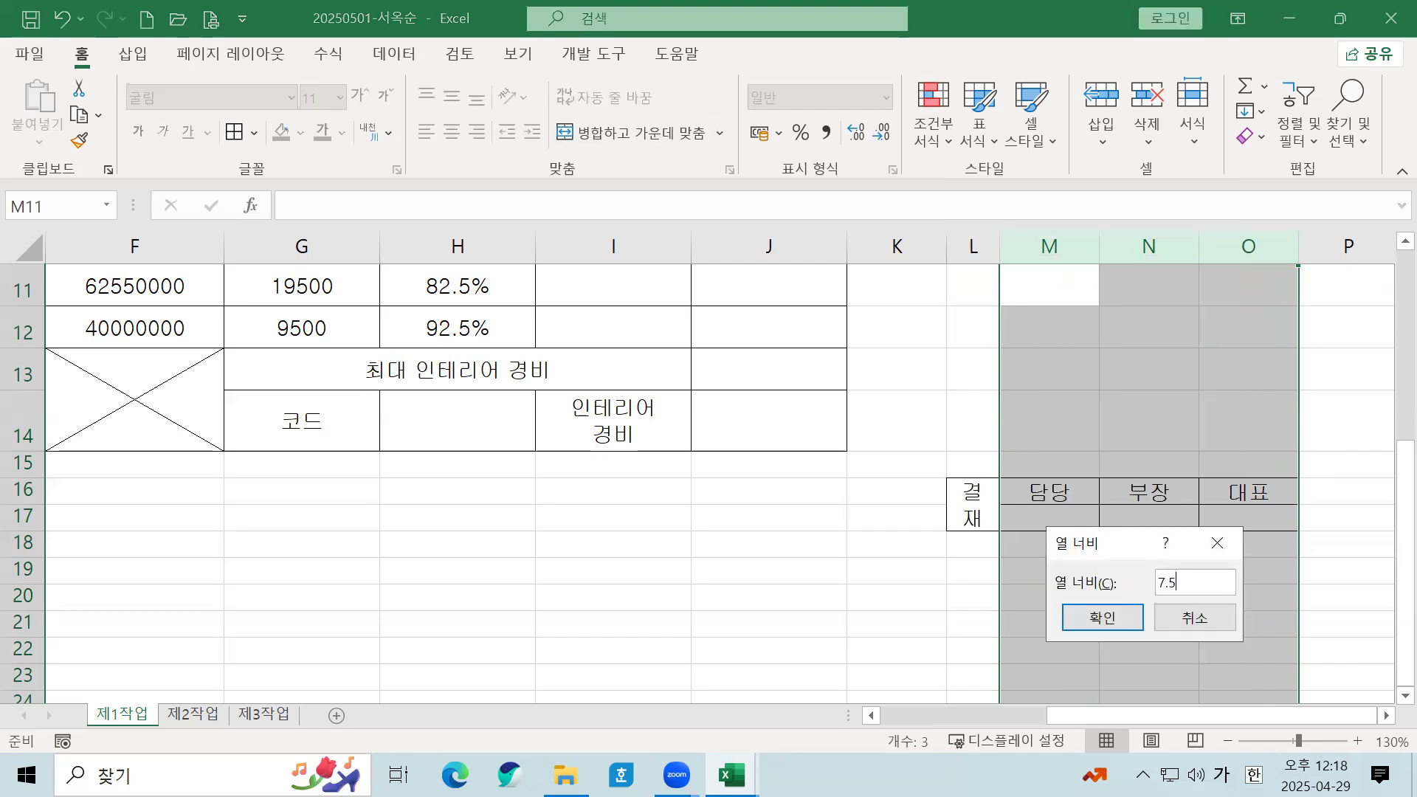
{"action": "left_click", "coordinate": [1113, 621]}
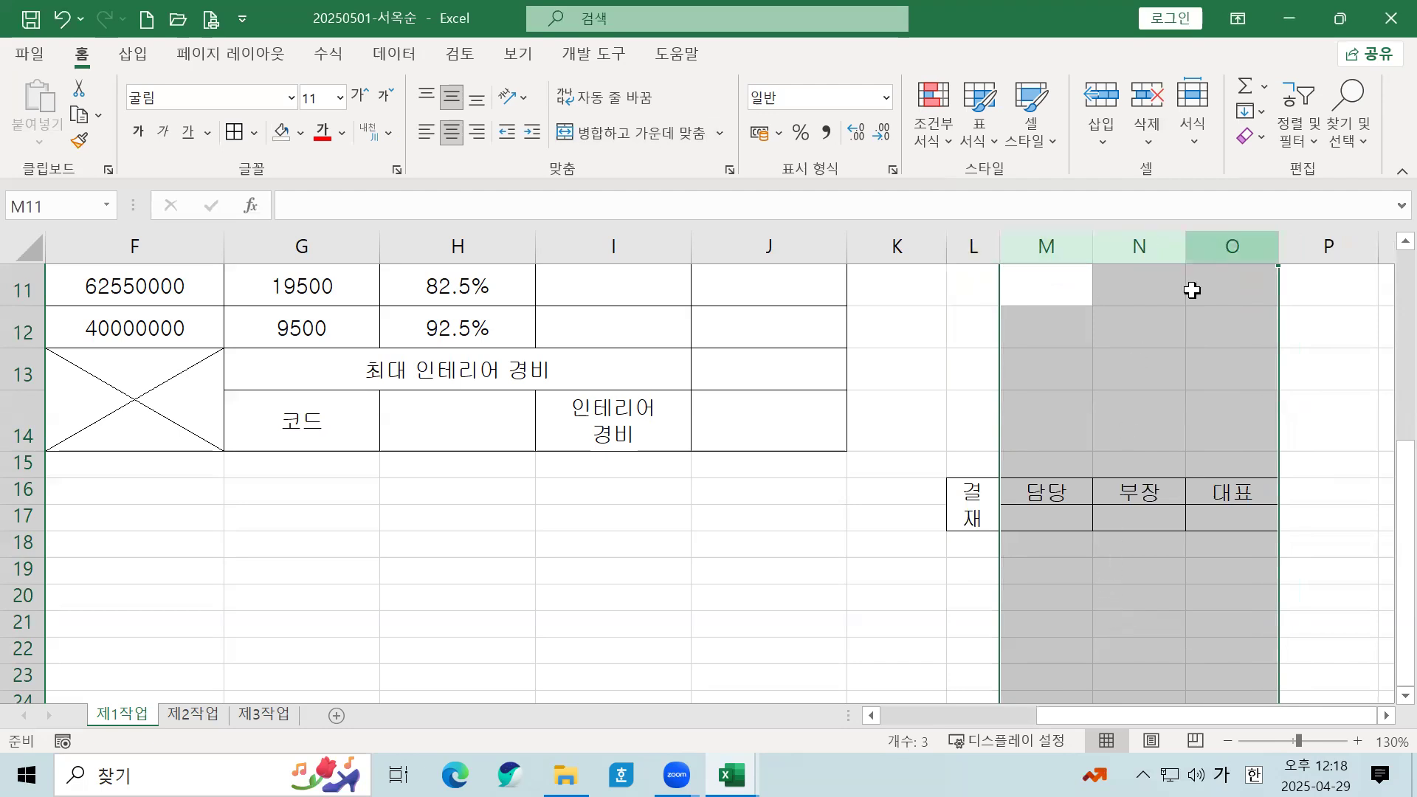
Step: Set row 16 to a height of 17.5
{"action": "left_click", "coordinate": [30, 494]}
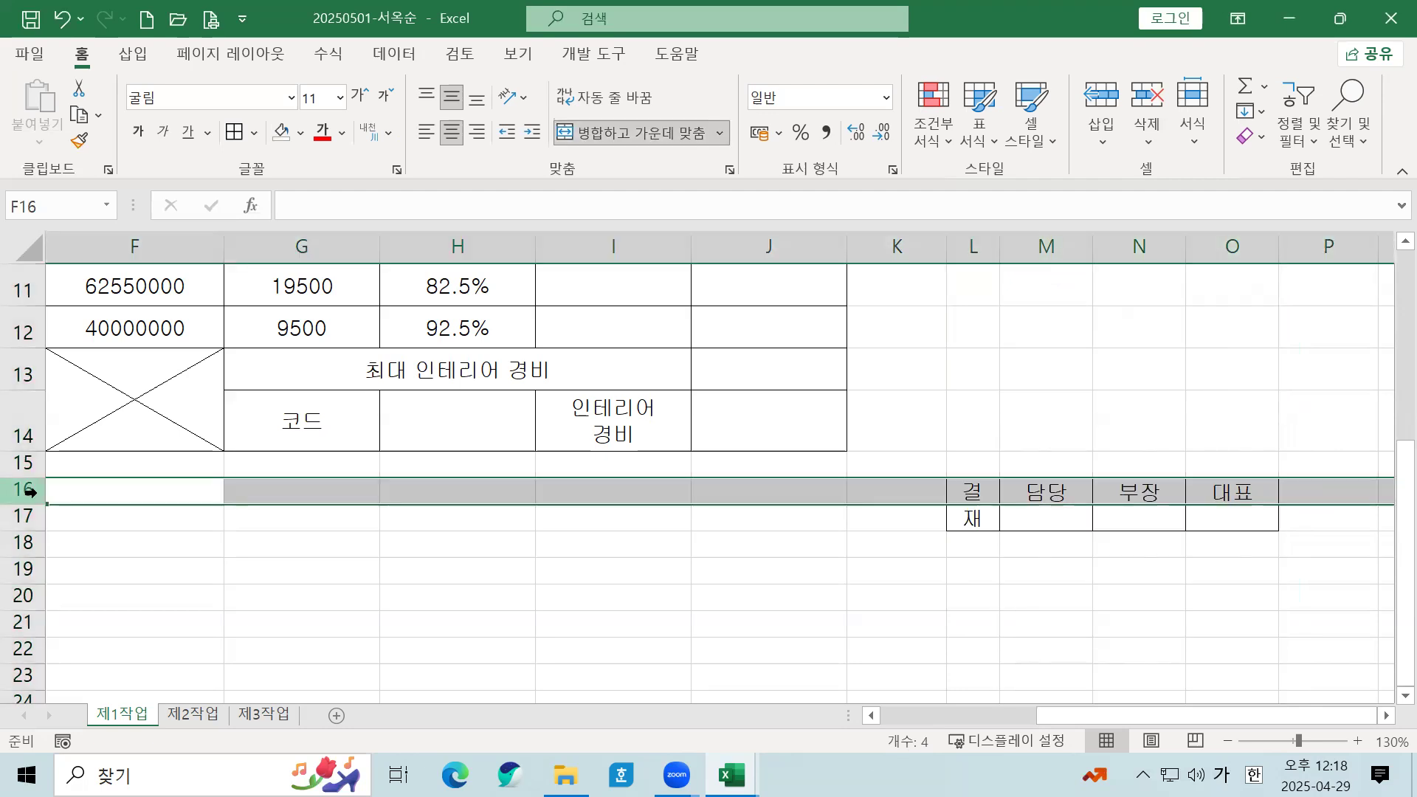
{"action": "right_click", "coordinate": [29, 493]}
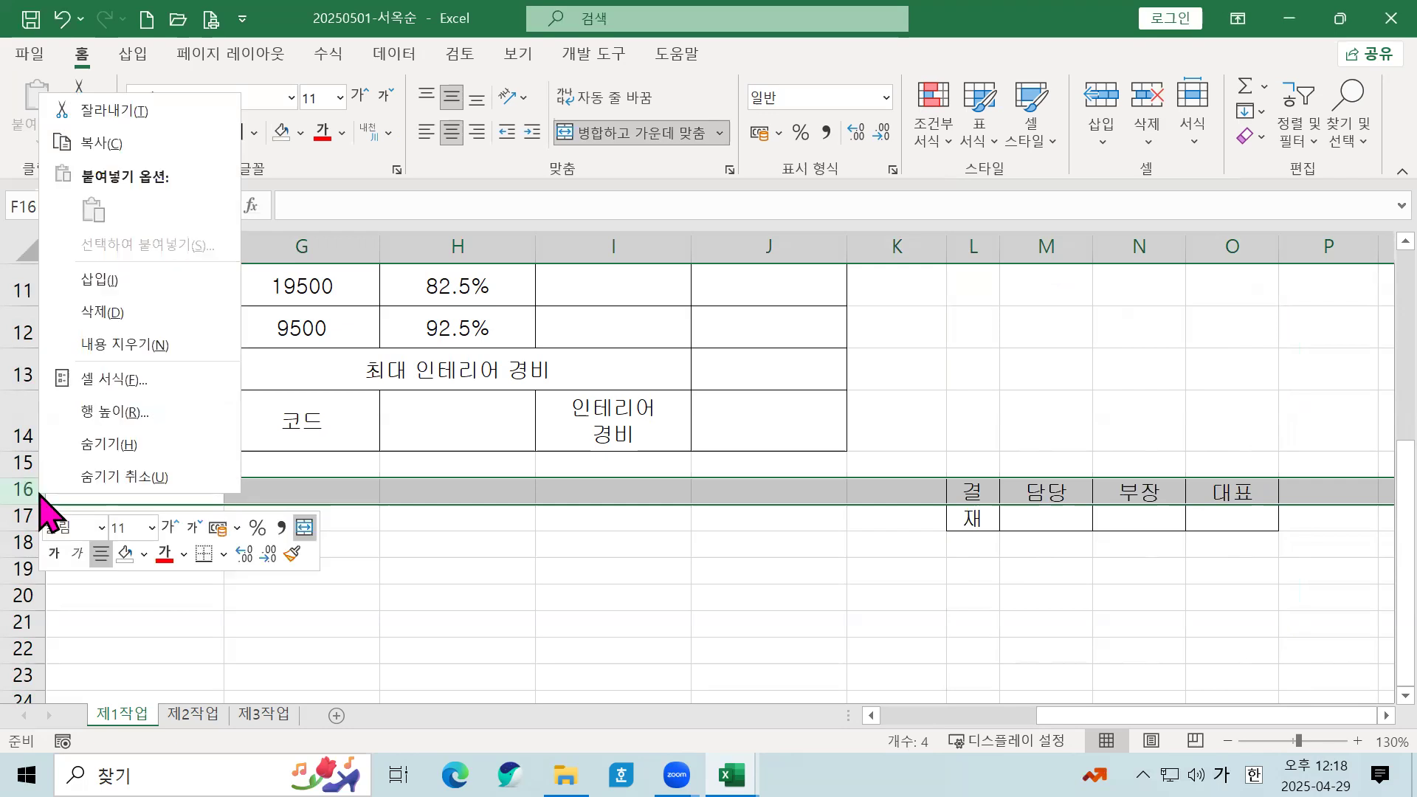
{"action": "left_click", "coordinate": [111, 425]}
{"action": "type", "text": "17.5"}
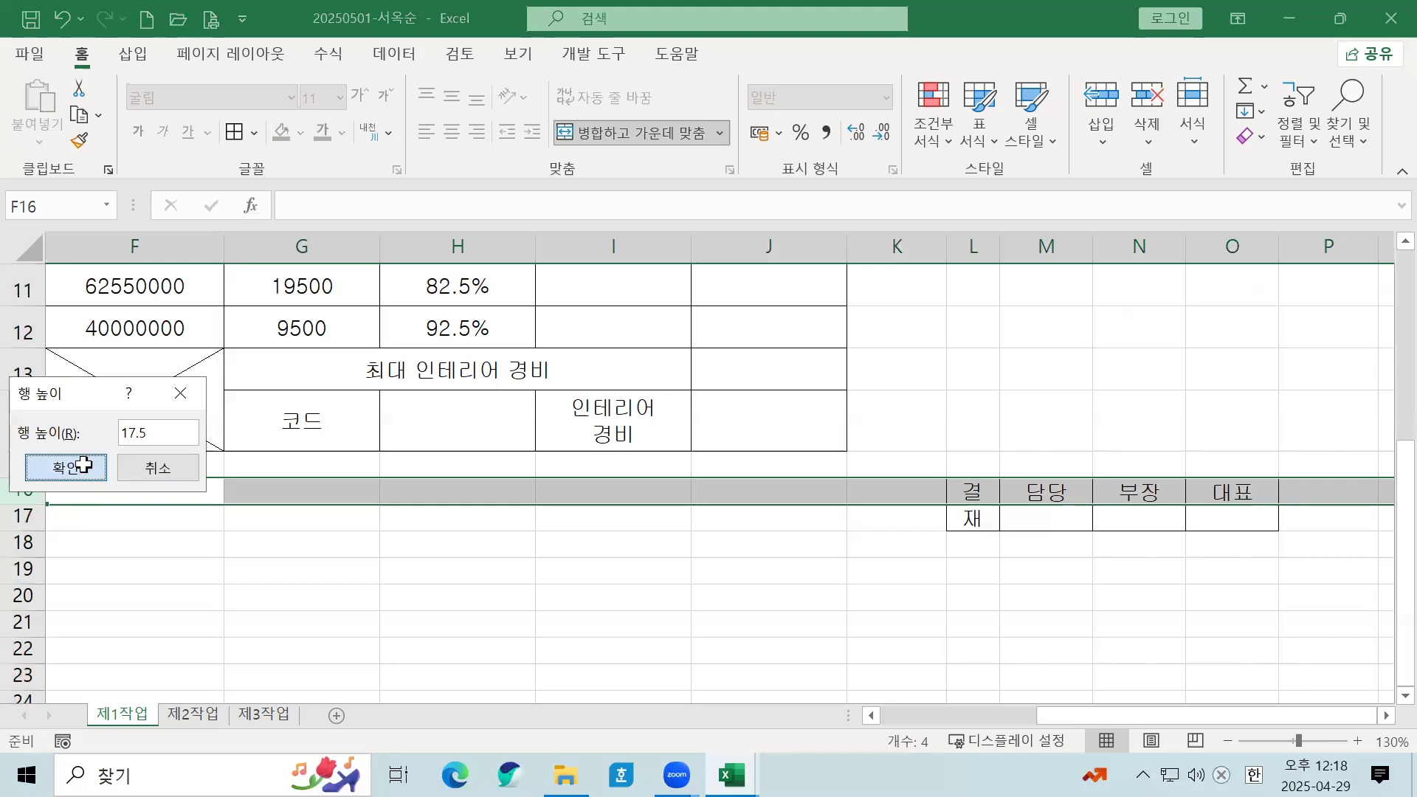
{"action": "left_click", "coordinate": [51, 471]}
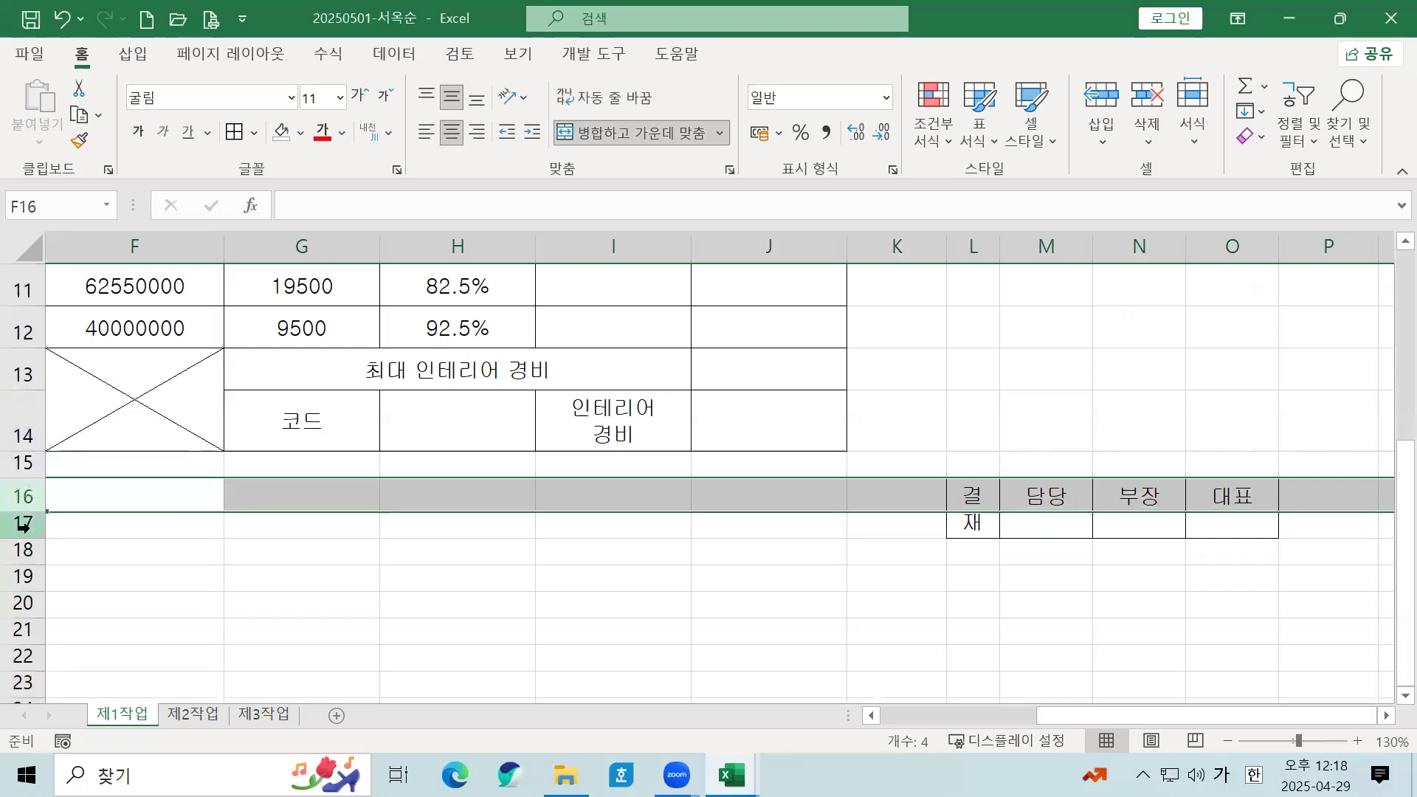
Step: Make row 17 much taller, about 47, to leave room for signatures
{"action": "left_click", "coordinate": [23, 525]}
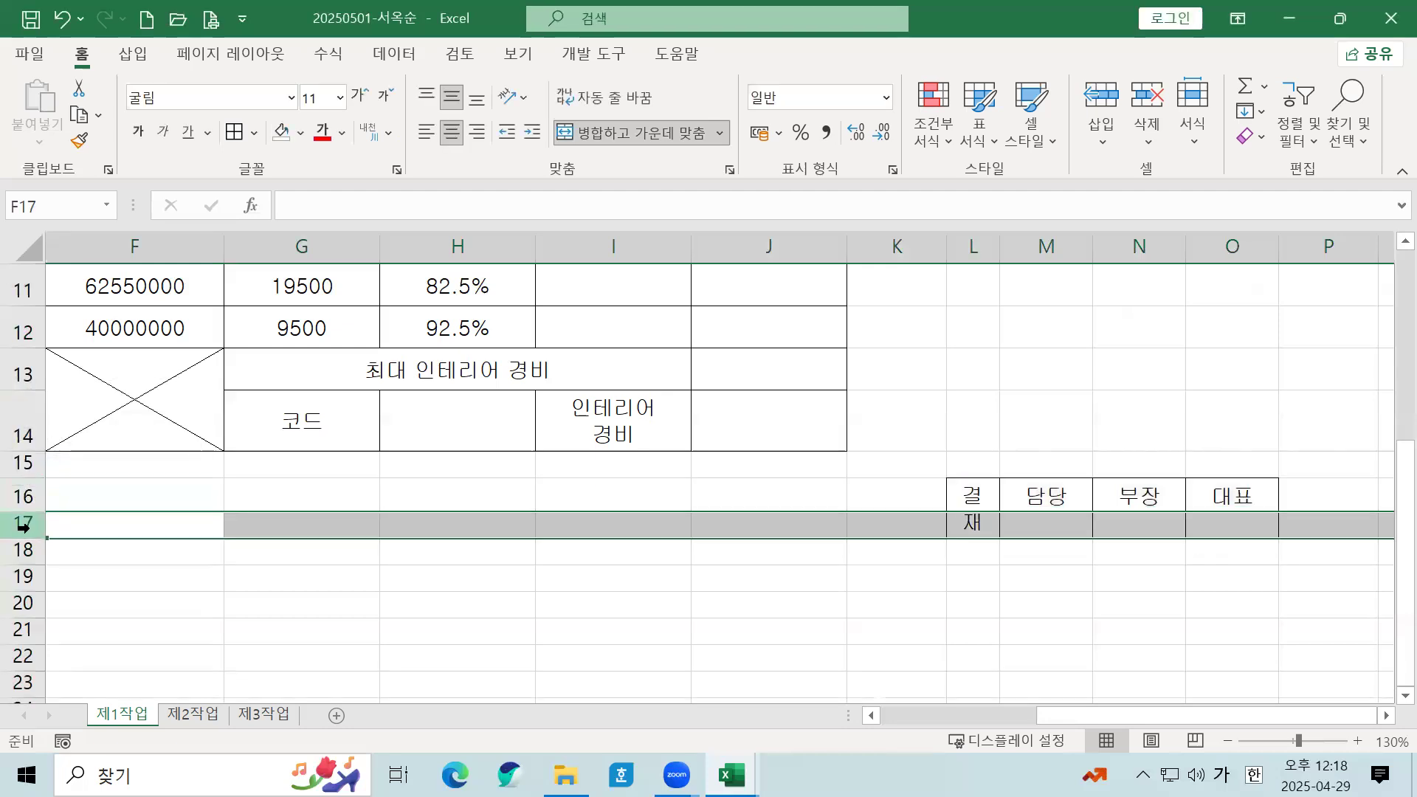
{"action": "right_click", "coordinate": [24, 527]}
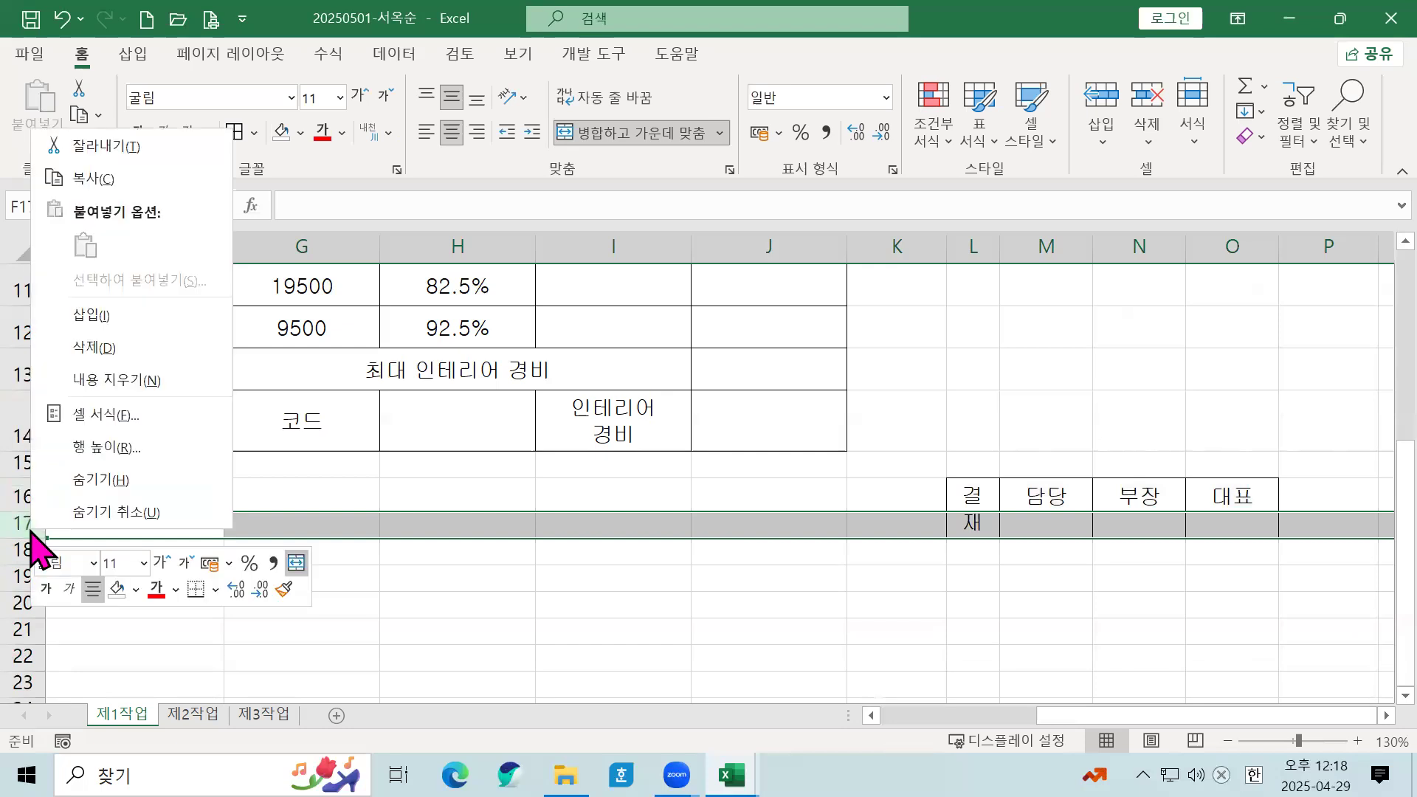
{"action": "type", "text": "47"}
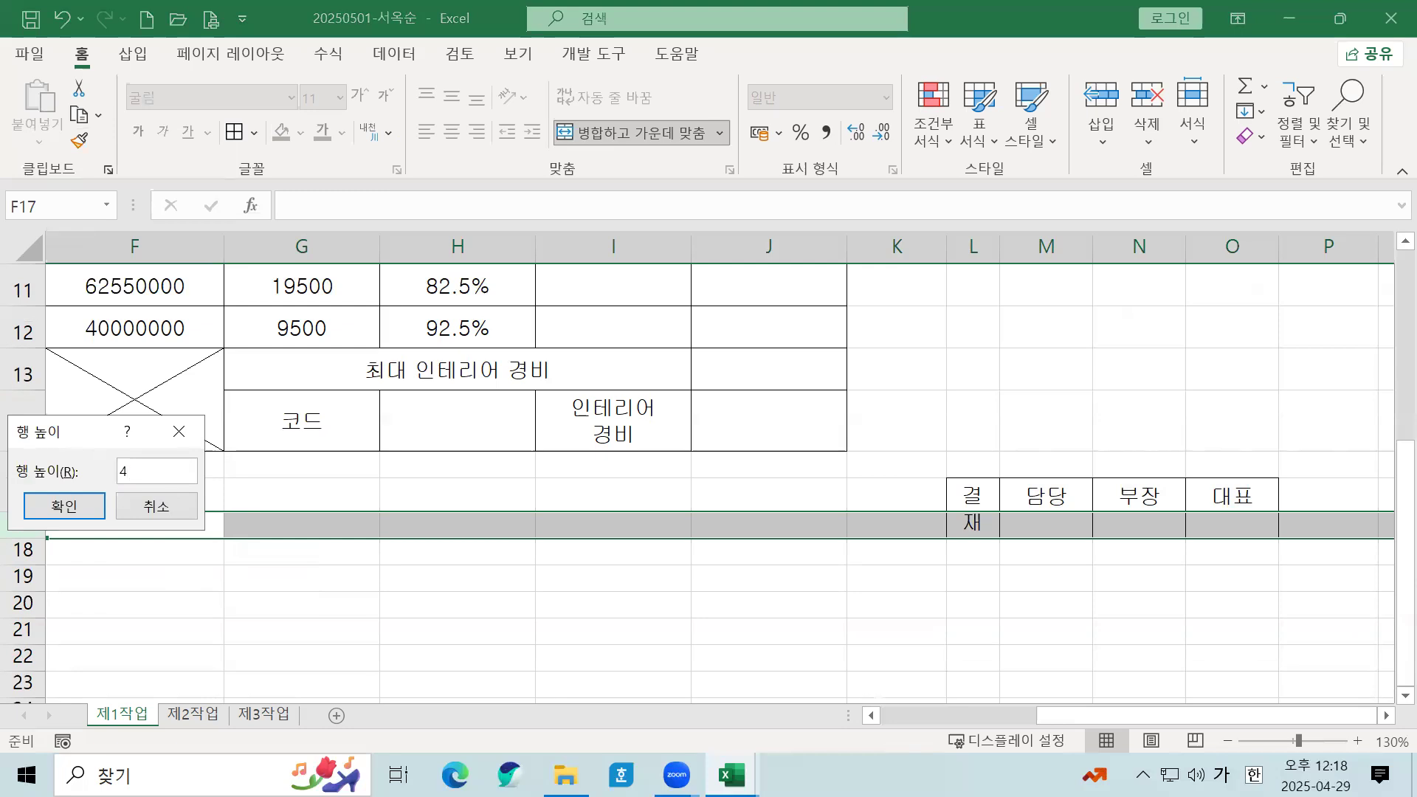
{"action": "key", "text": "Return"}
{"action": "left_click", "coordinate": [819, 563]}
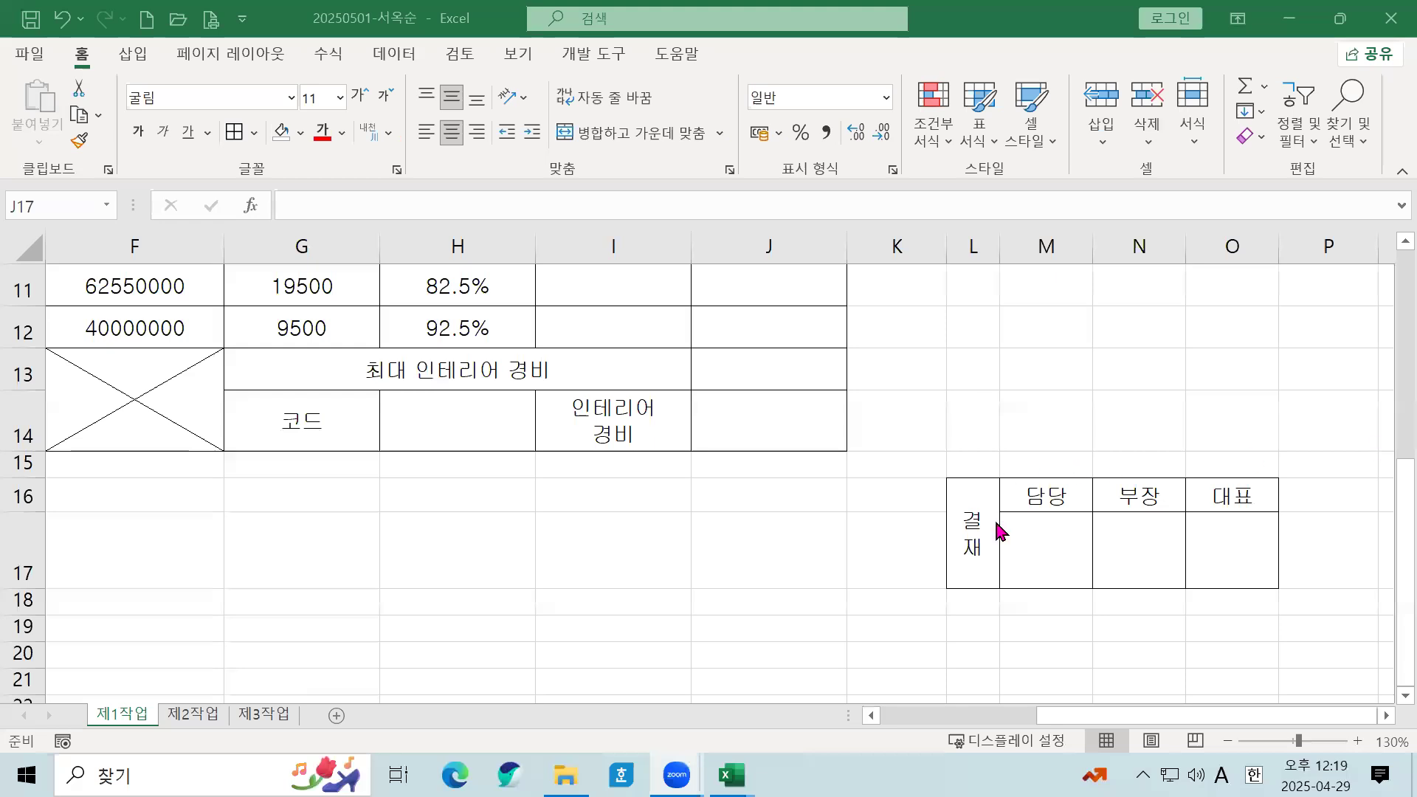
Step: Copy the L16:O17 approval box using Copy > 그림으로 복사, as shown on screen
{"action": "left_click", "coordinate": [983, 554]}
{"action": "left_click", "coordinate": [975, 501]}
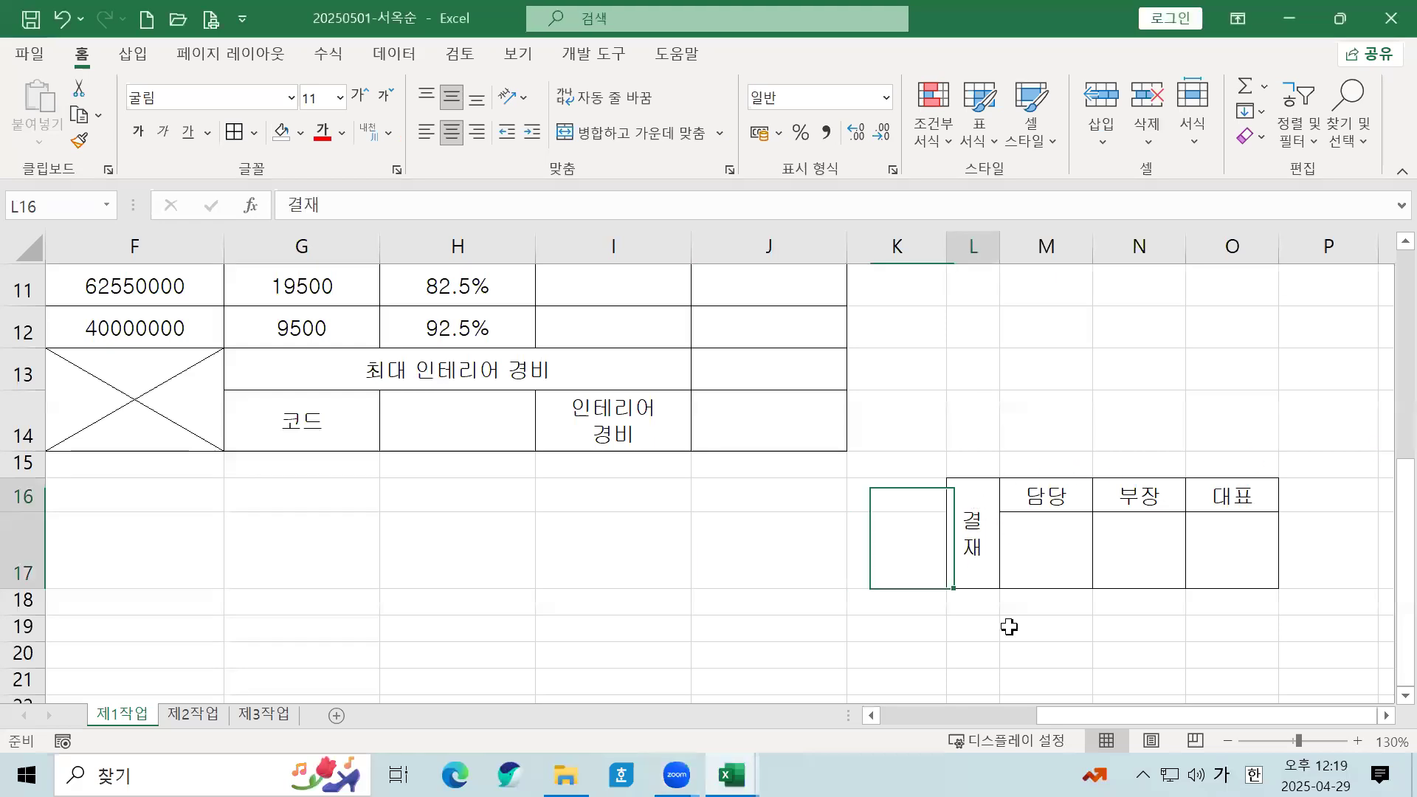
{"action": "left_click_drag", "start_coordinate": [987, 529], "coordinate": [1232, 526]}
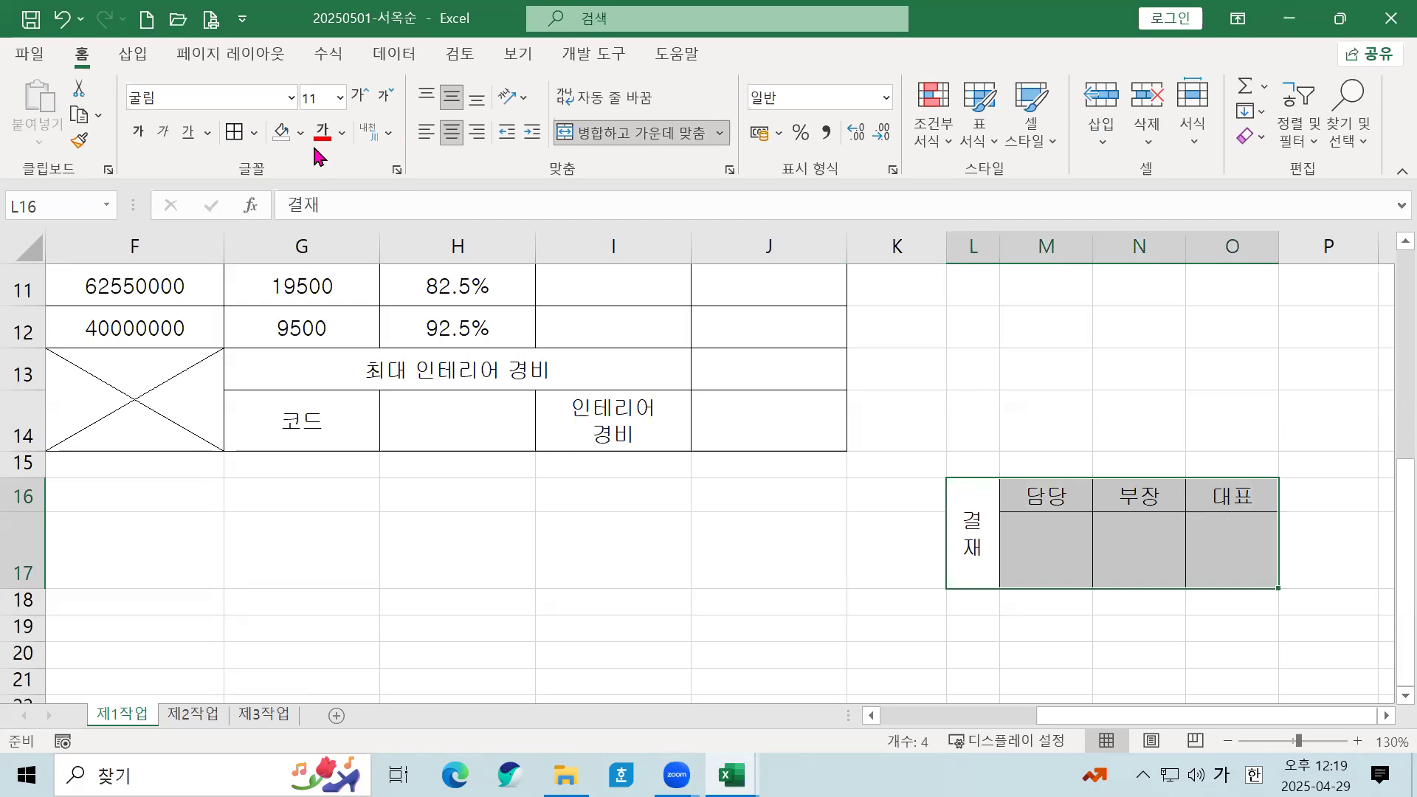
{"action": "left_click", "coordinate": [98, 116]}
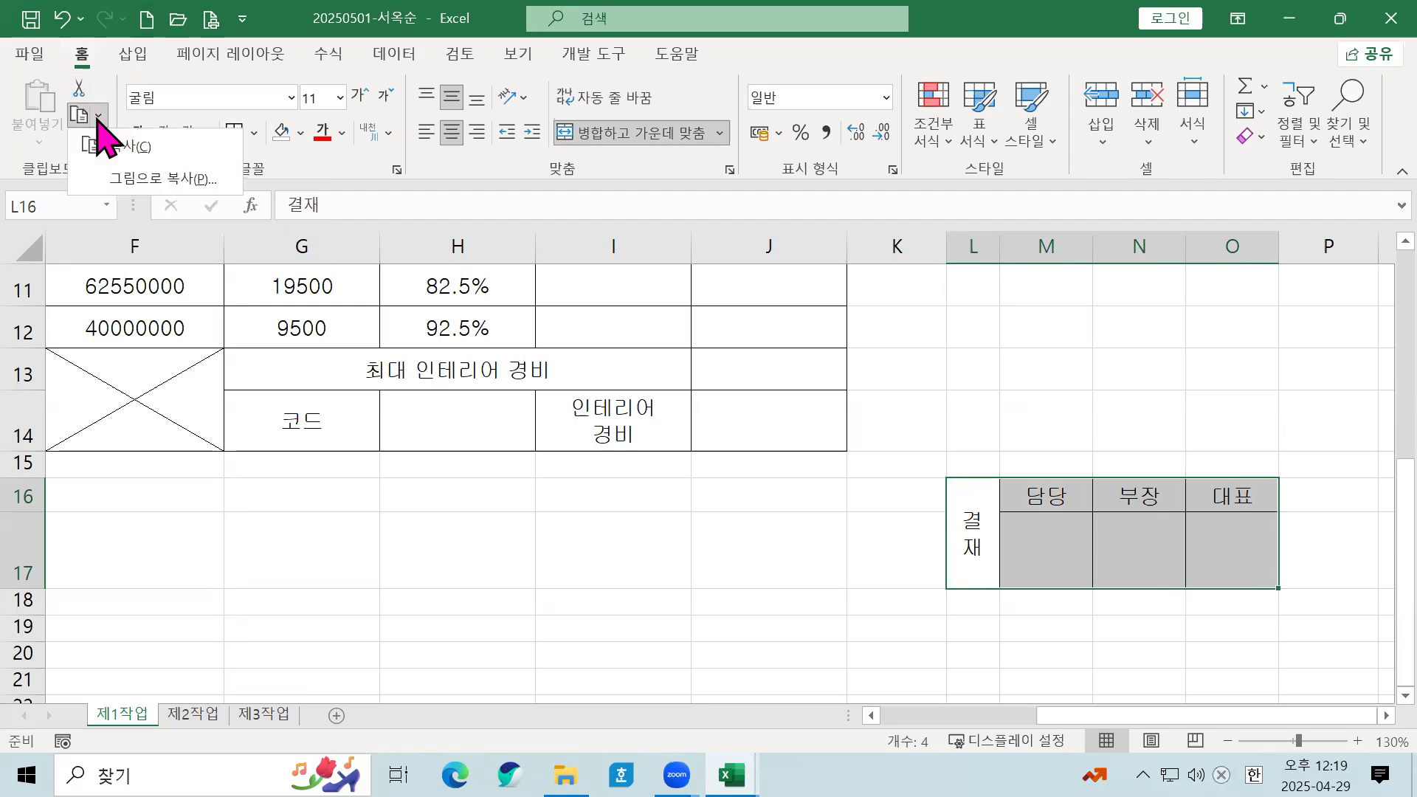
{"action": "left_click", "coordinate": [111, 181]}
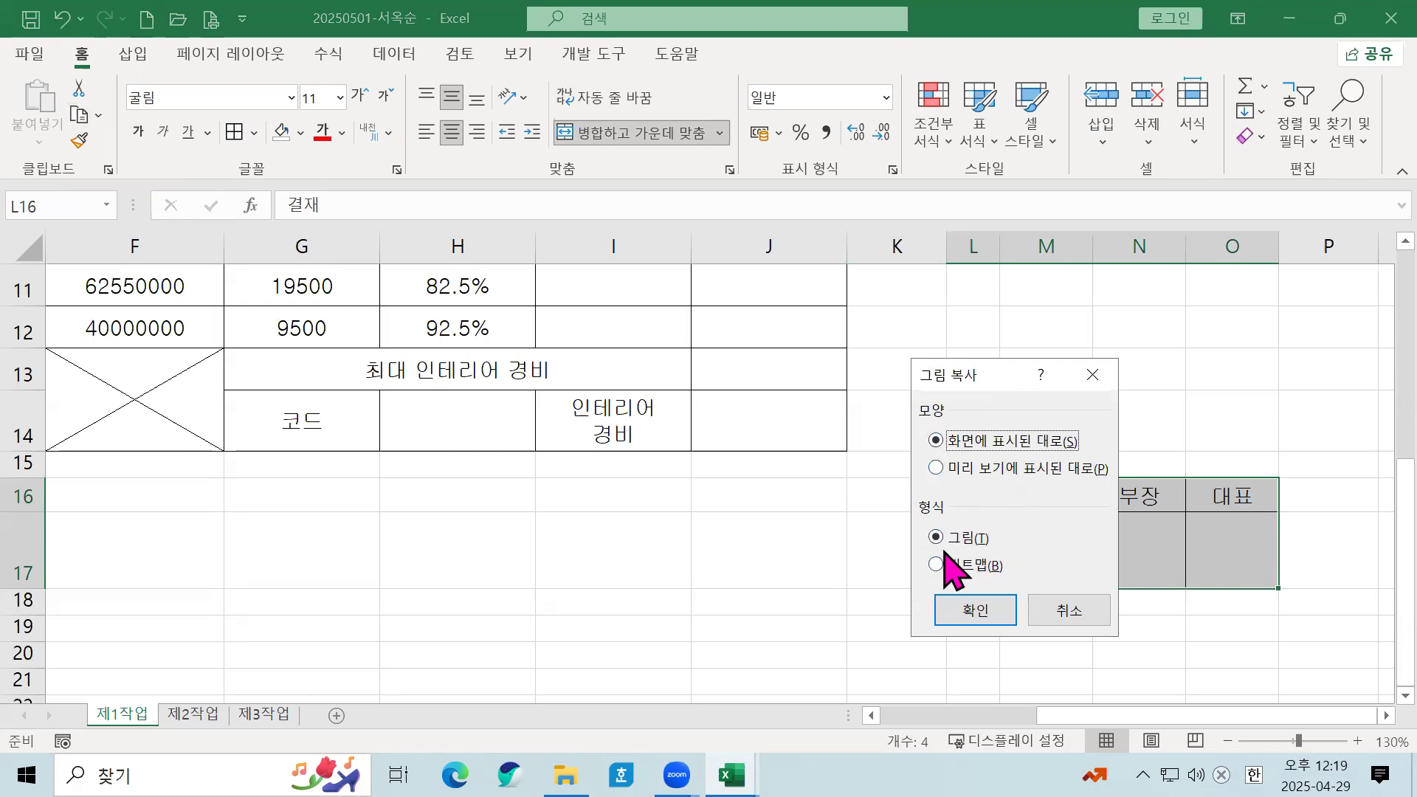
{"action": "left_click", "coordinate": [962, 608]}
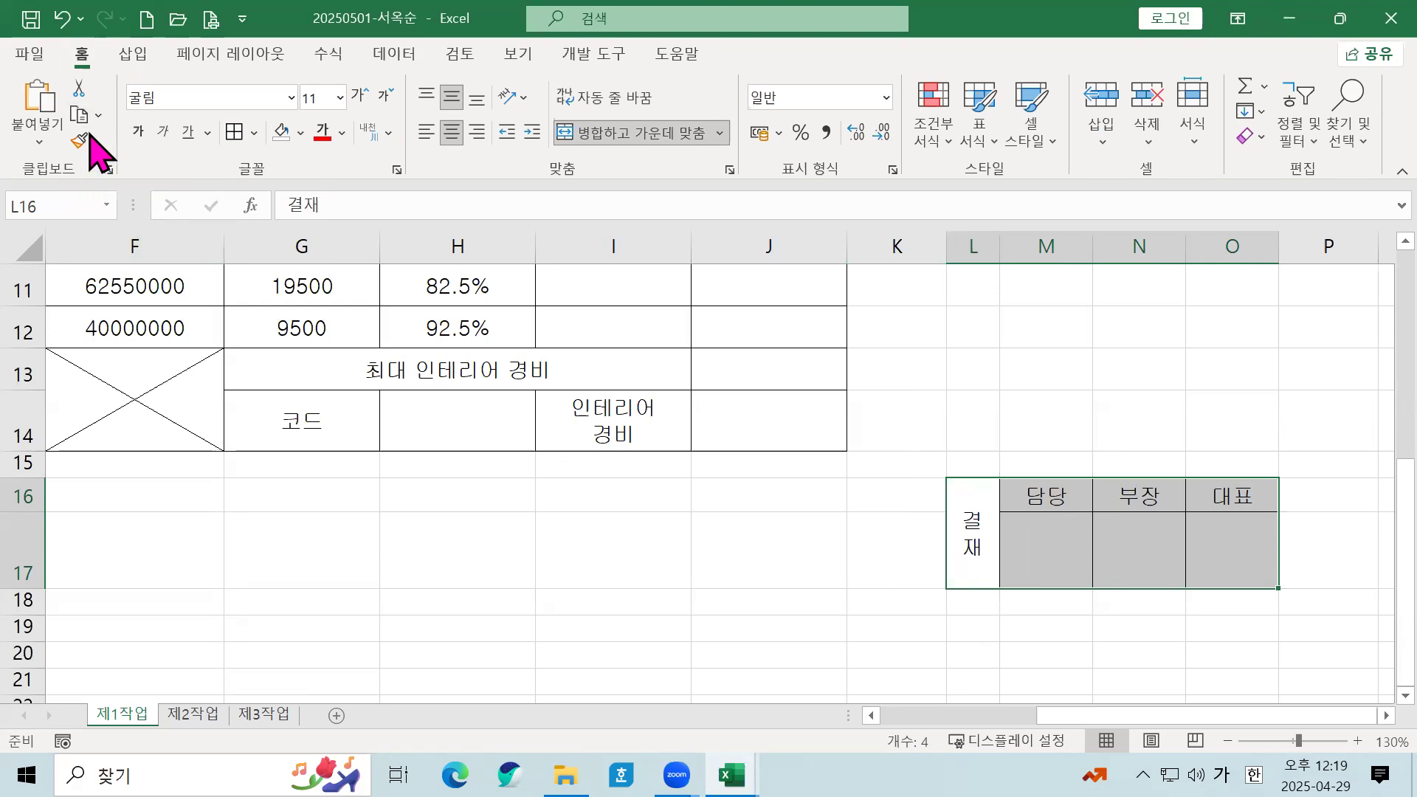
Step: Paste the 결재 approval box at H1 and enlarge it slightly over H1:J3
{"action": "scroll", "coordinate": [410, 463], "scroll_direction": "up", "scroll_amount": 3}
{"action": "scroll", "coordinate": [410, 463], "scroll_direction": "up", "scroll_amount": 1}
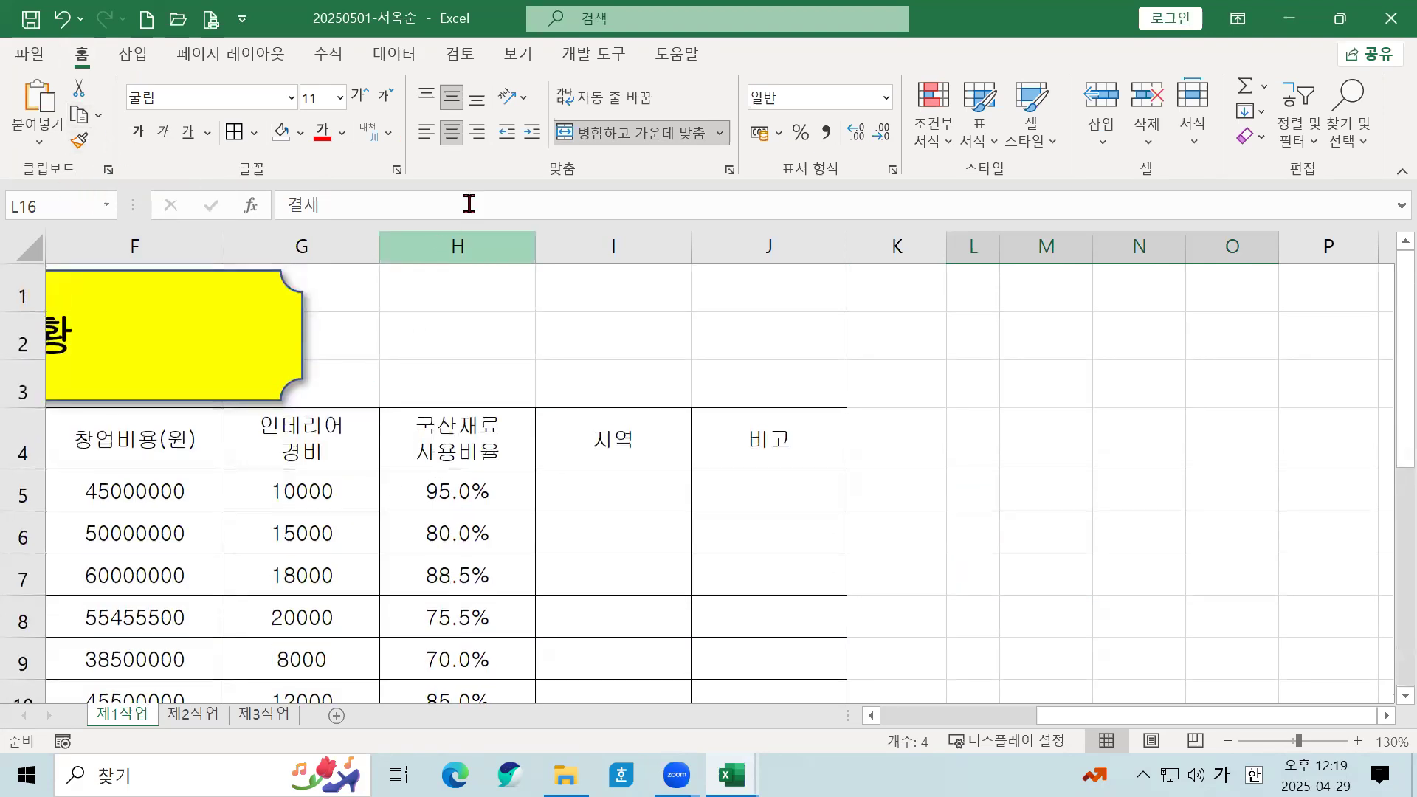
{"action": "left_click", "coordinate": [469, 295]}
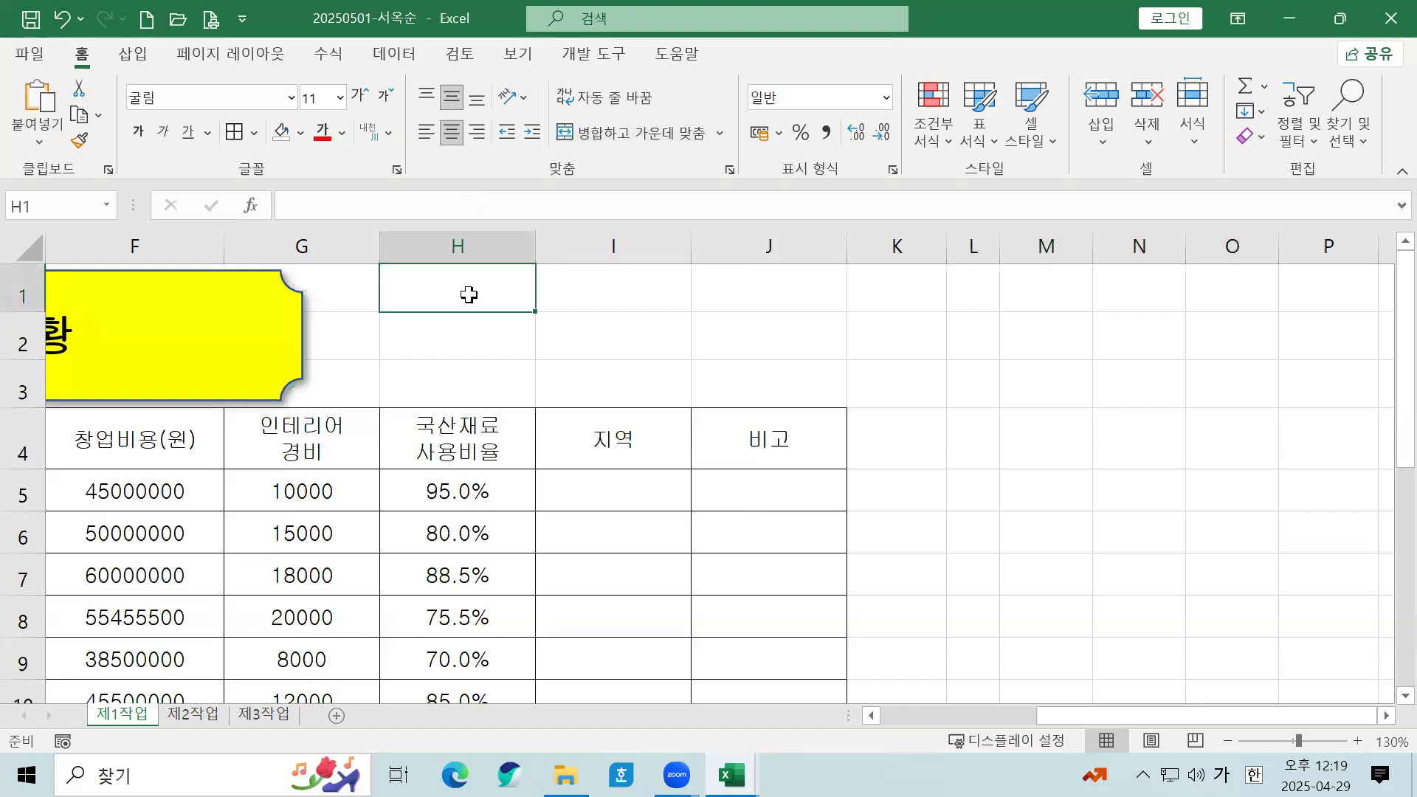
{"action": "key", "text": "ctrl+v"}
{"action": "left_click_drag", "start_coordinate": [524, 296], "coordinate": [563, 303]}
{"action": "left_click_drag", "start_coordinate": [775, 385], "coordinate": [796, 394]}
{"action": "key", "text": "Right"}
{"action": "key", "text": "Right"}
{"action": "key", "text": "Right"}
{"action": "key", "text": "Right"}
{"action": "key", "text": "Right"}
{"action": "key", "text": "Right"}
{"action": "key", "text": "Right"}
{"action": "key", "text": "Right"}
{"action": "key", "text": "Right"}
{"action": "key", "text": "Right"}
{"action": "key", "text": "Right"}
{"action": "key", "text": "Right"}
{"action": "key", "text": "Right"}
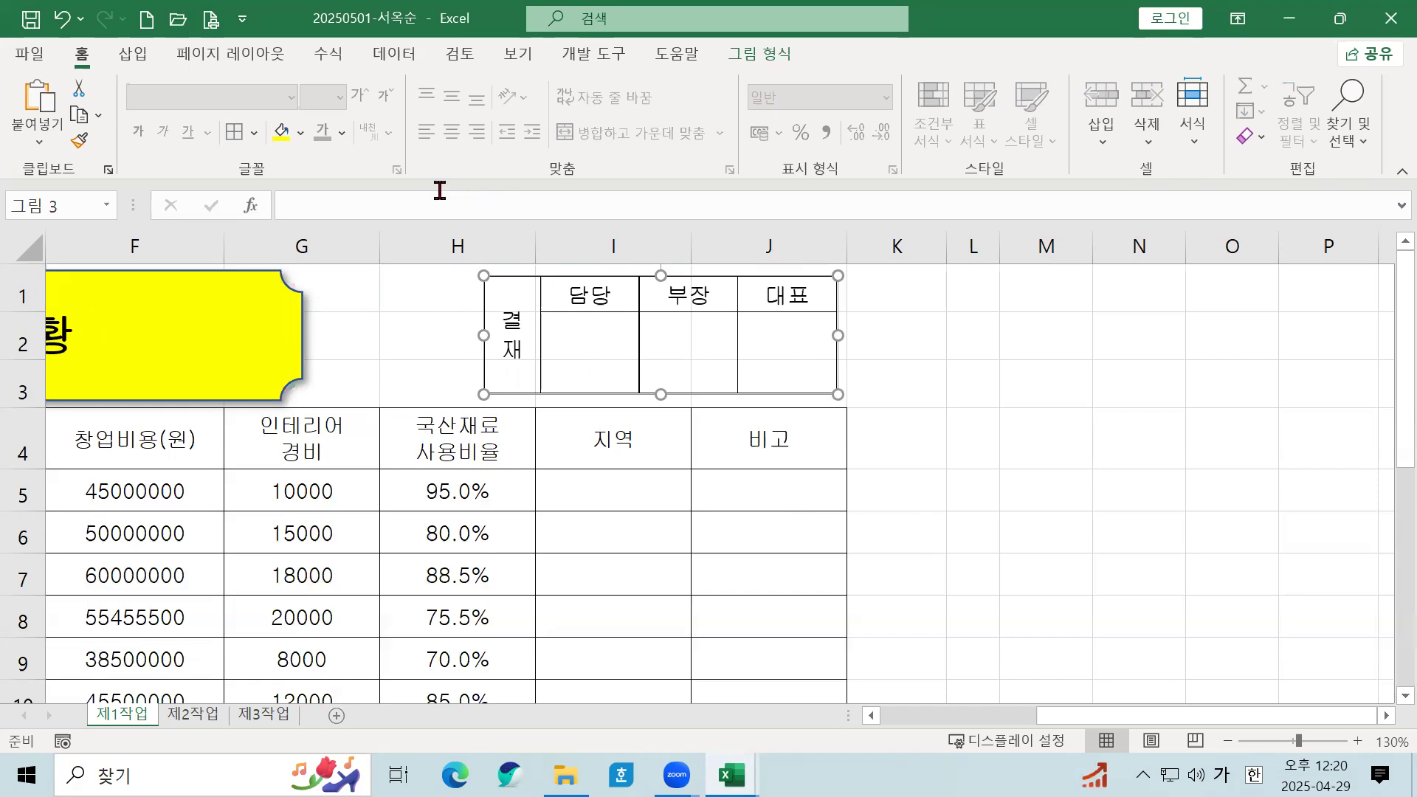
Step: Give the approval box picture a white fill
{"action": "left_click", "coordinate": [300, 134]}
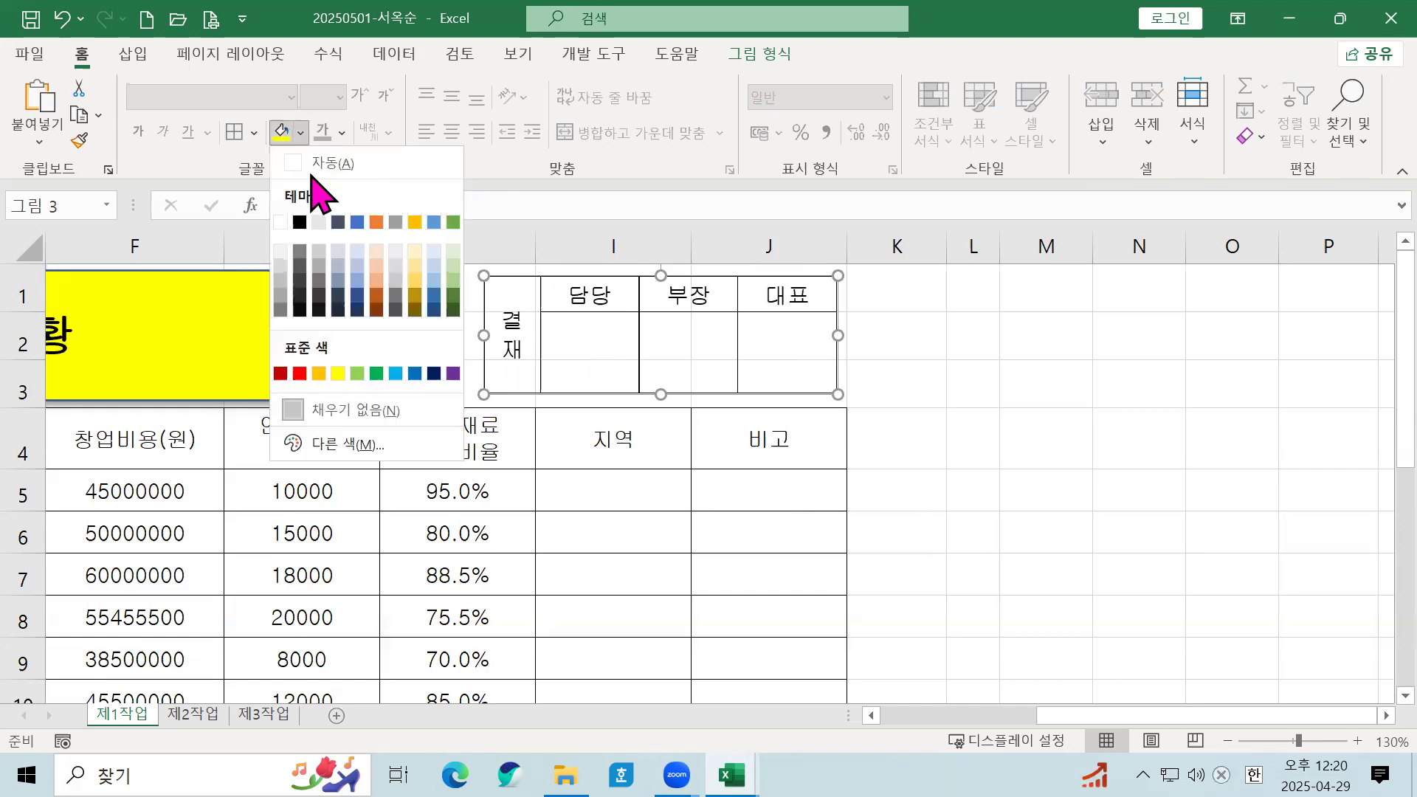
{"action": "left_click", "coordinate": [280, 222]}
{"action": "left_click", "coordinate": [899, 480]}
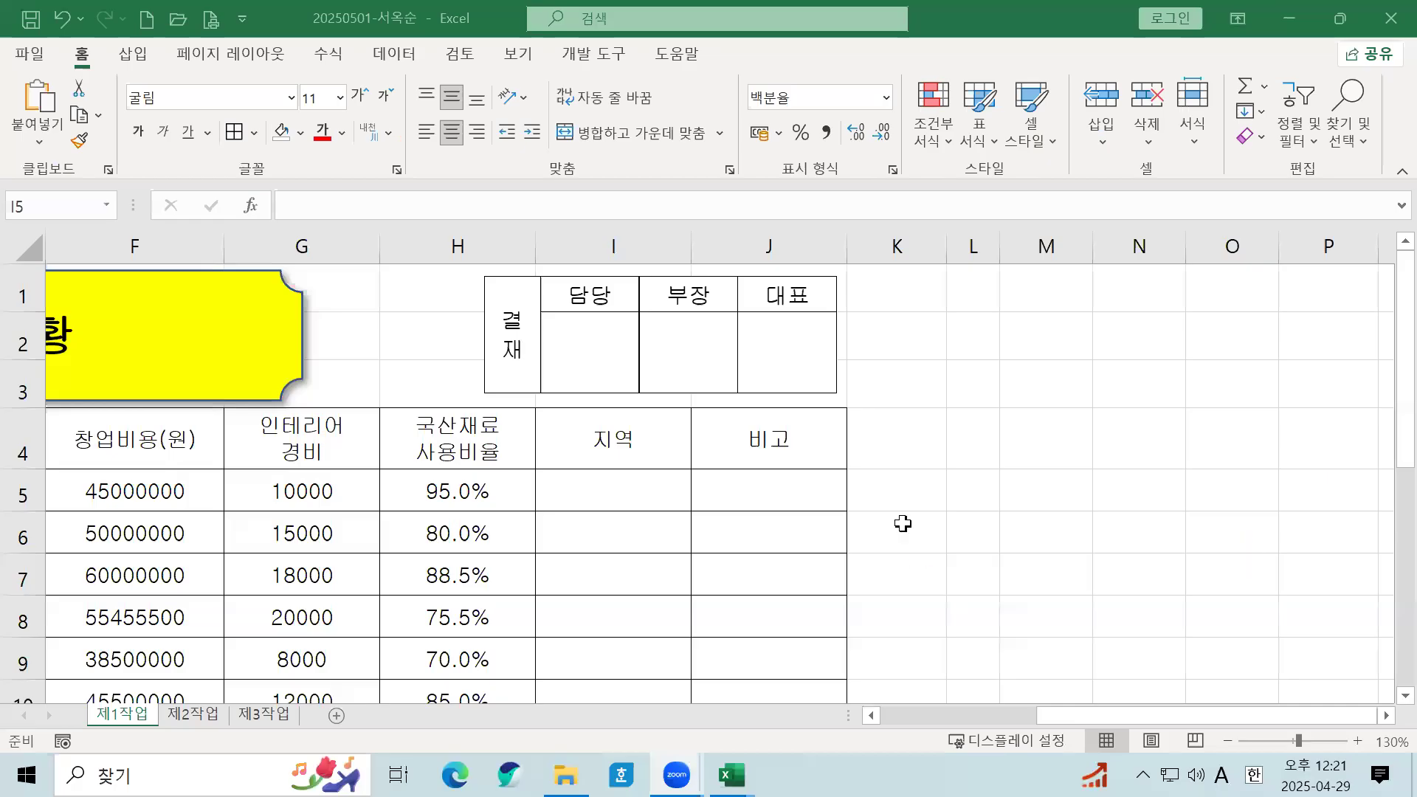
Step: Delete columns L through O to remove the original approval box beside the table
{"action": "left_click", "coordinate": [902, 524]}
{"action": "scroll", "coordinate": [904, 522], "scroll_direction": "down", "scroll_amount": 3}
{"action": "scroll", "coordinate": [904, 520], "scroll_direction": "down", "scroll_amount": 1}
{"action": "left_click_drag", "start_coordinate": [881, 240], "coordinate": [1033, 252]}
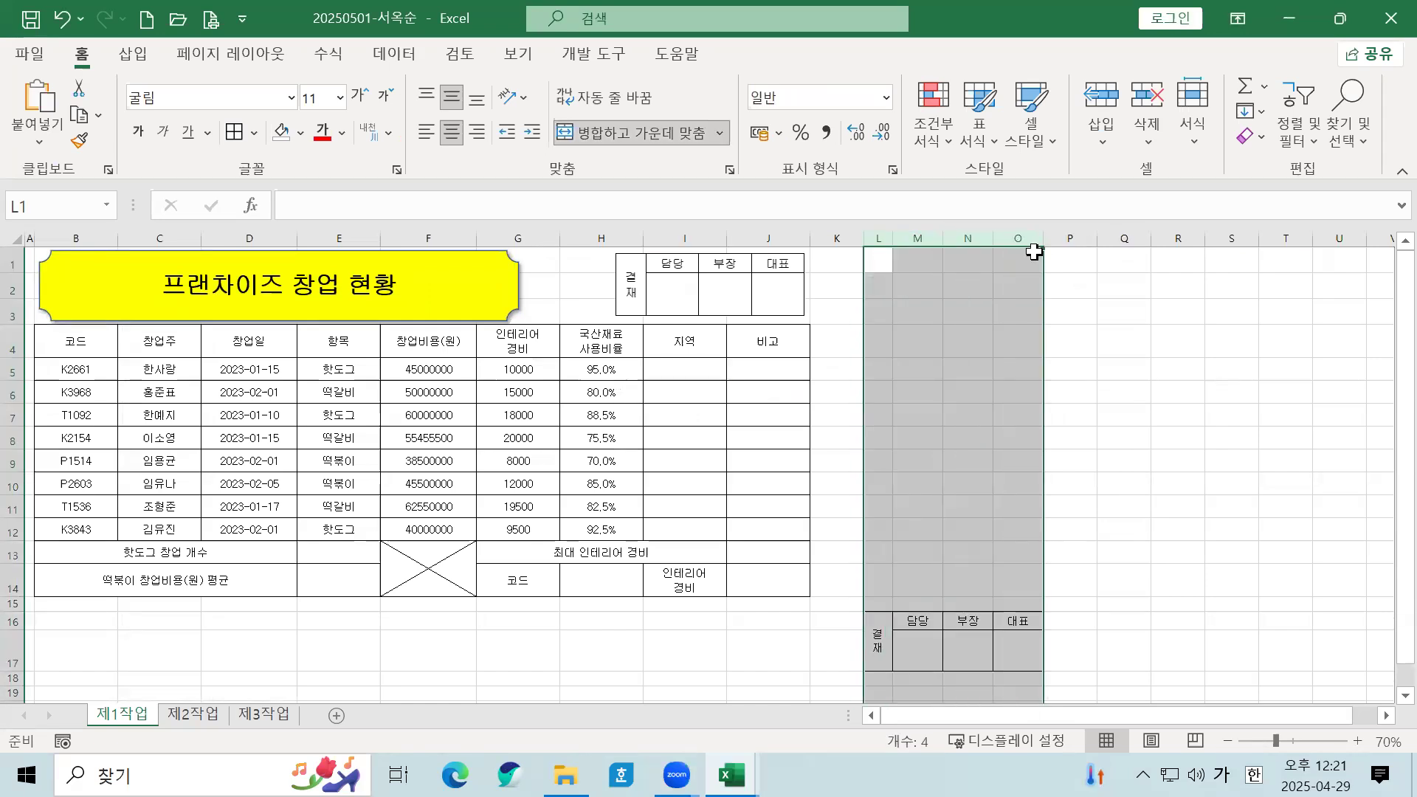
{"action": "right_click", "coordinate": [1029, 254]}
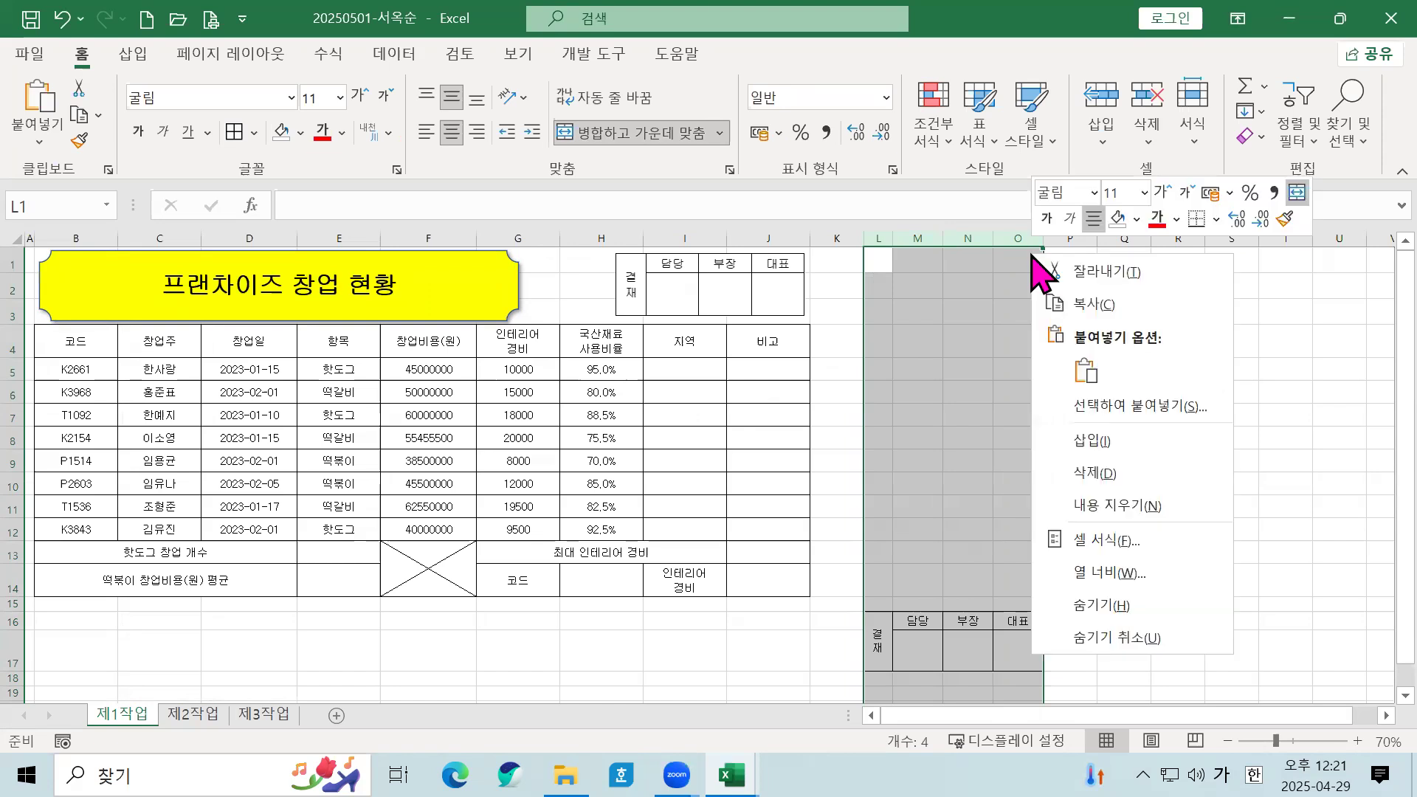
{"action": "left_click", "coordinate": [1147, 473]}
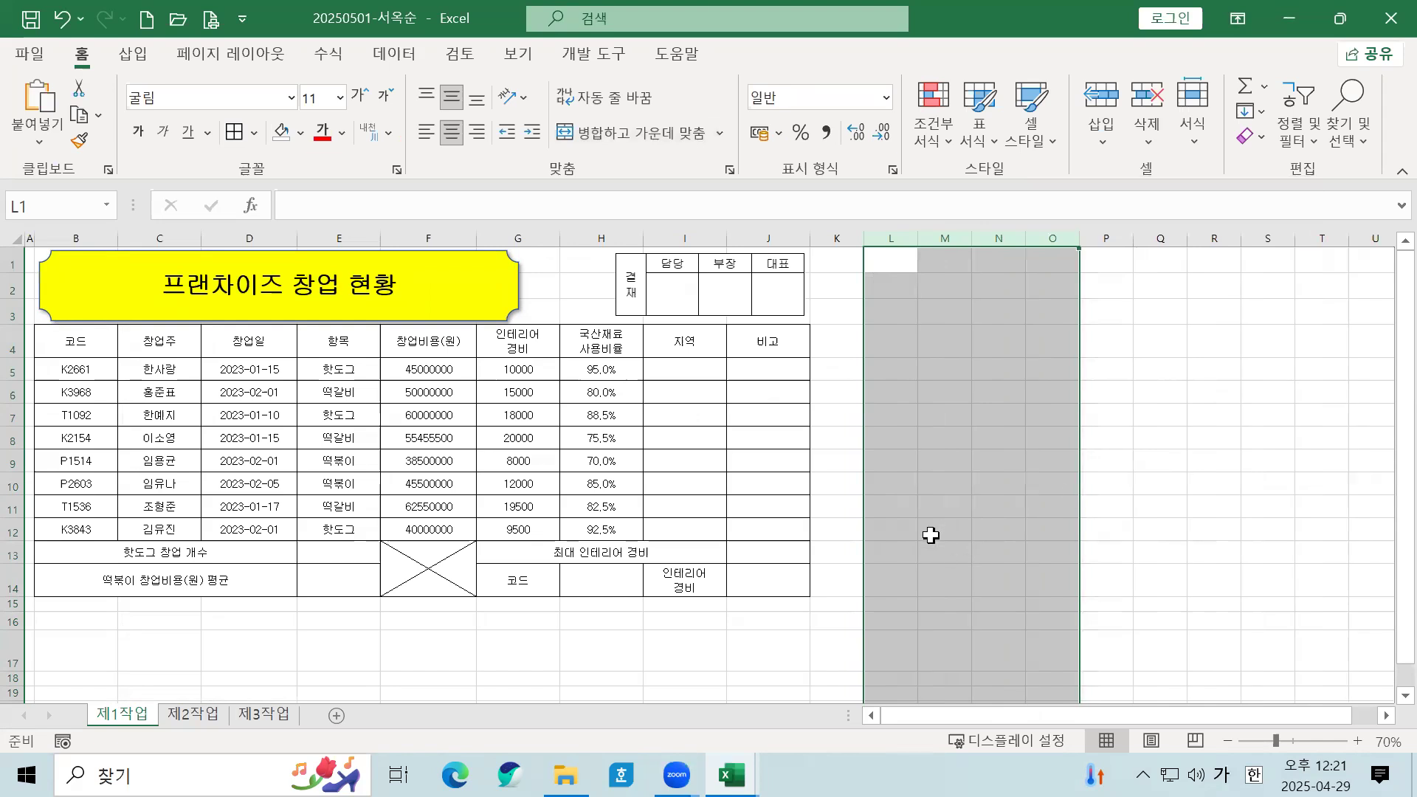
{"action": "left_click", "coordinate": [932, 528]}
{"action": "left_click", "coordinate": [696, 620]}
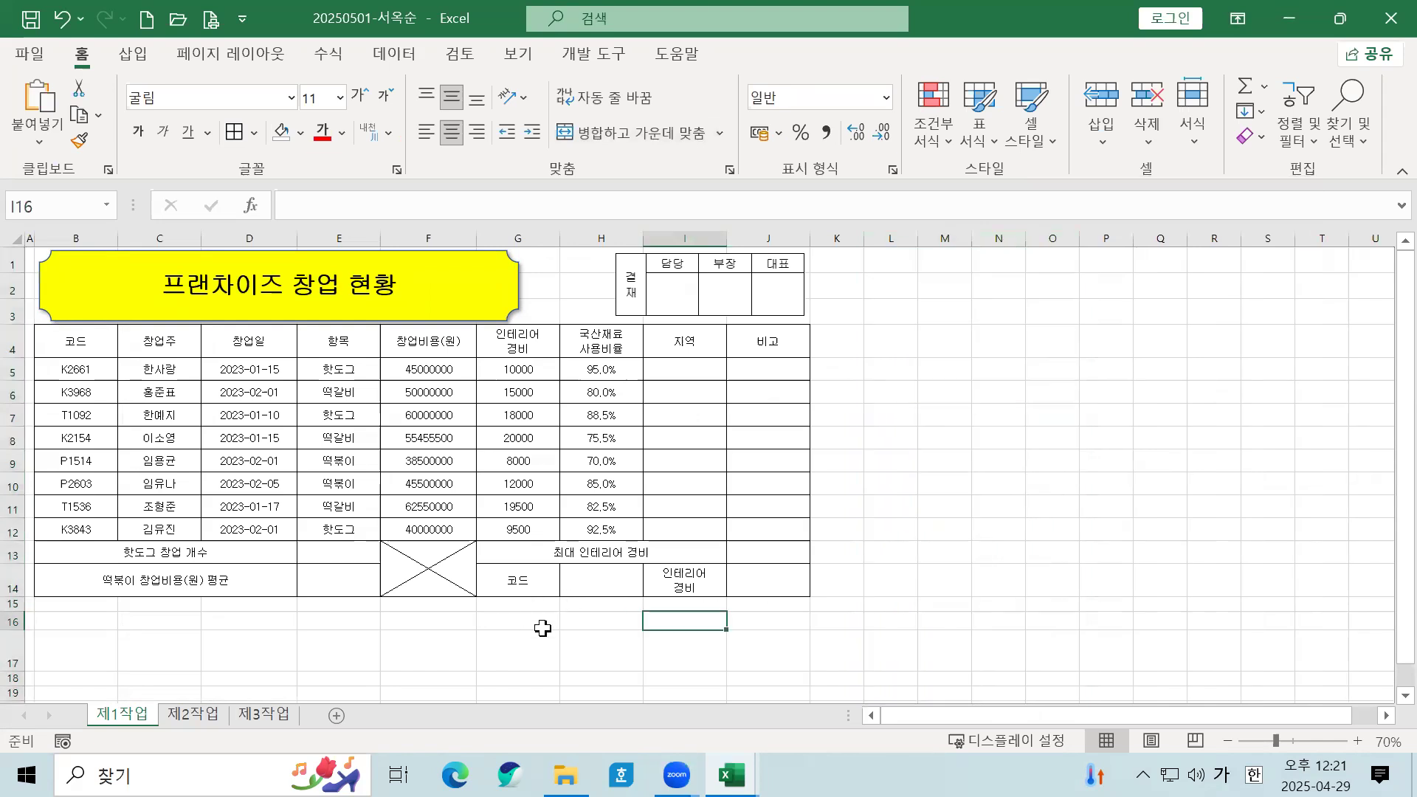
{"action": "scroll", "coordinate": [551, 631], "scroll_direction": "up", "scroll_amount": 1, "text": "ctrl"}
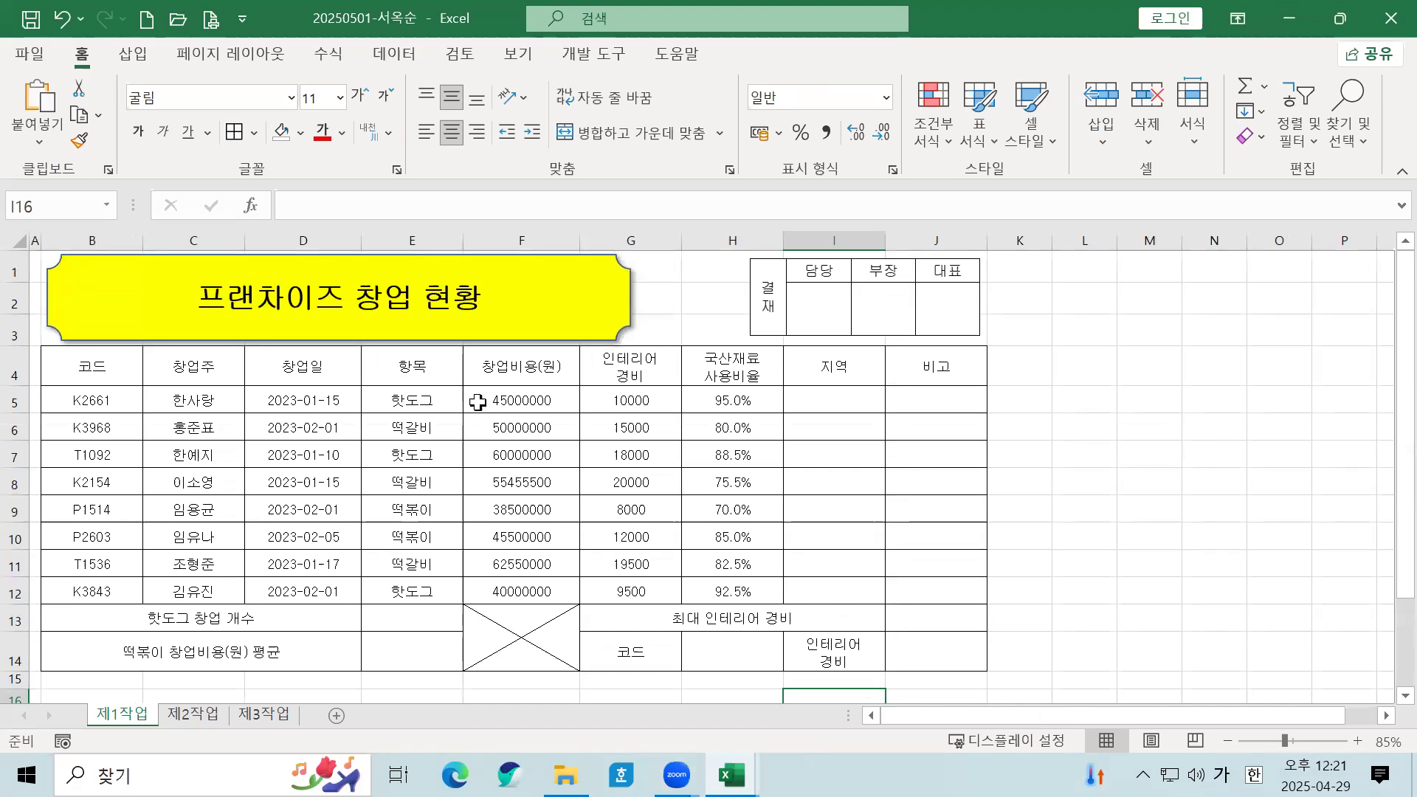
Step: Right-align the figures in F5:H12 and add comma-style thousands separators
{"action": "left_click", "coordinate": [509, 399]}
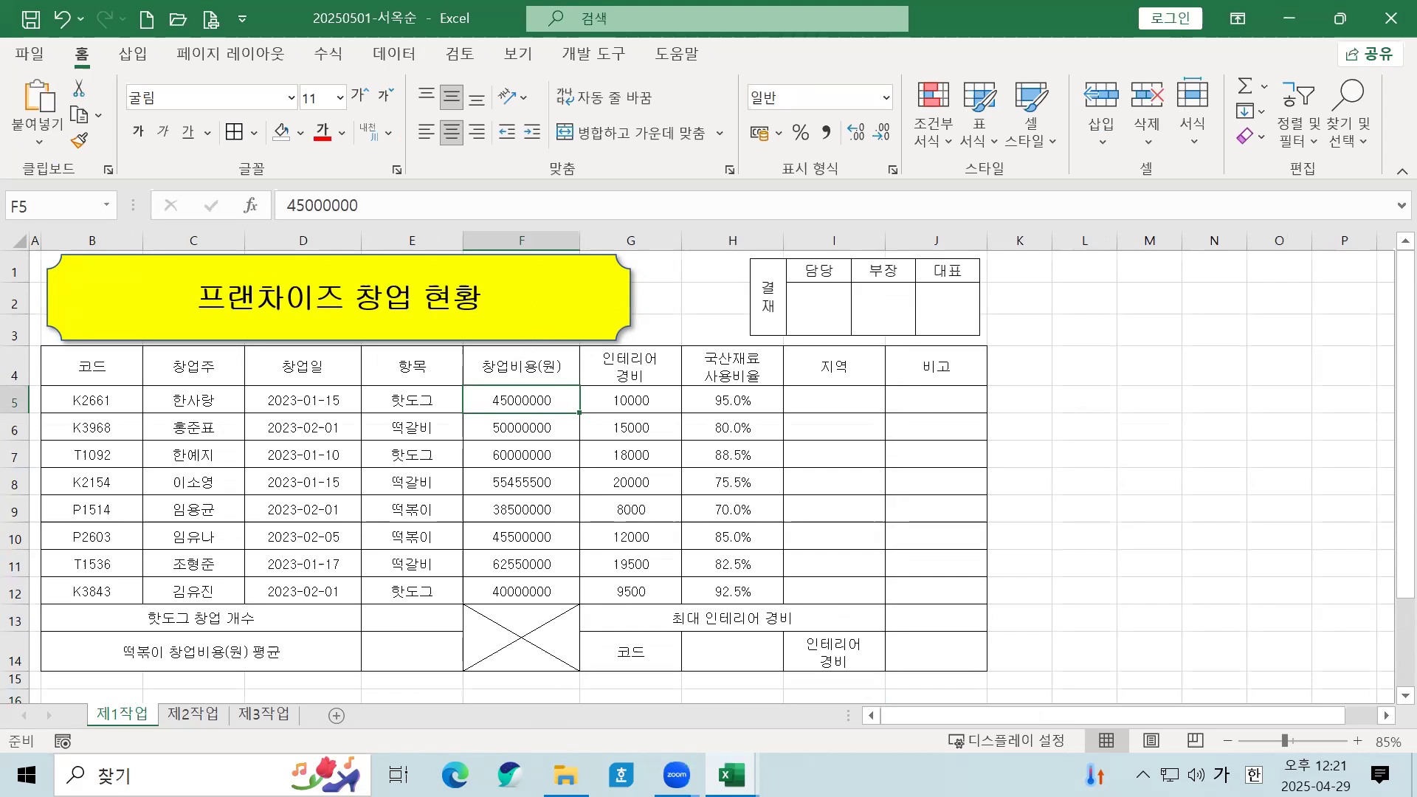
{"action": "left_click_drag", "start_coordinate": [537, 401], "coordinate": [711, 594]}
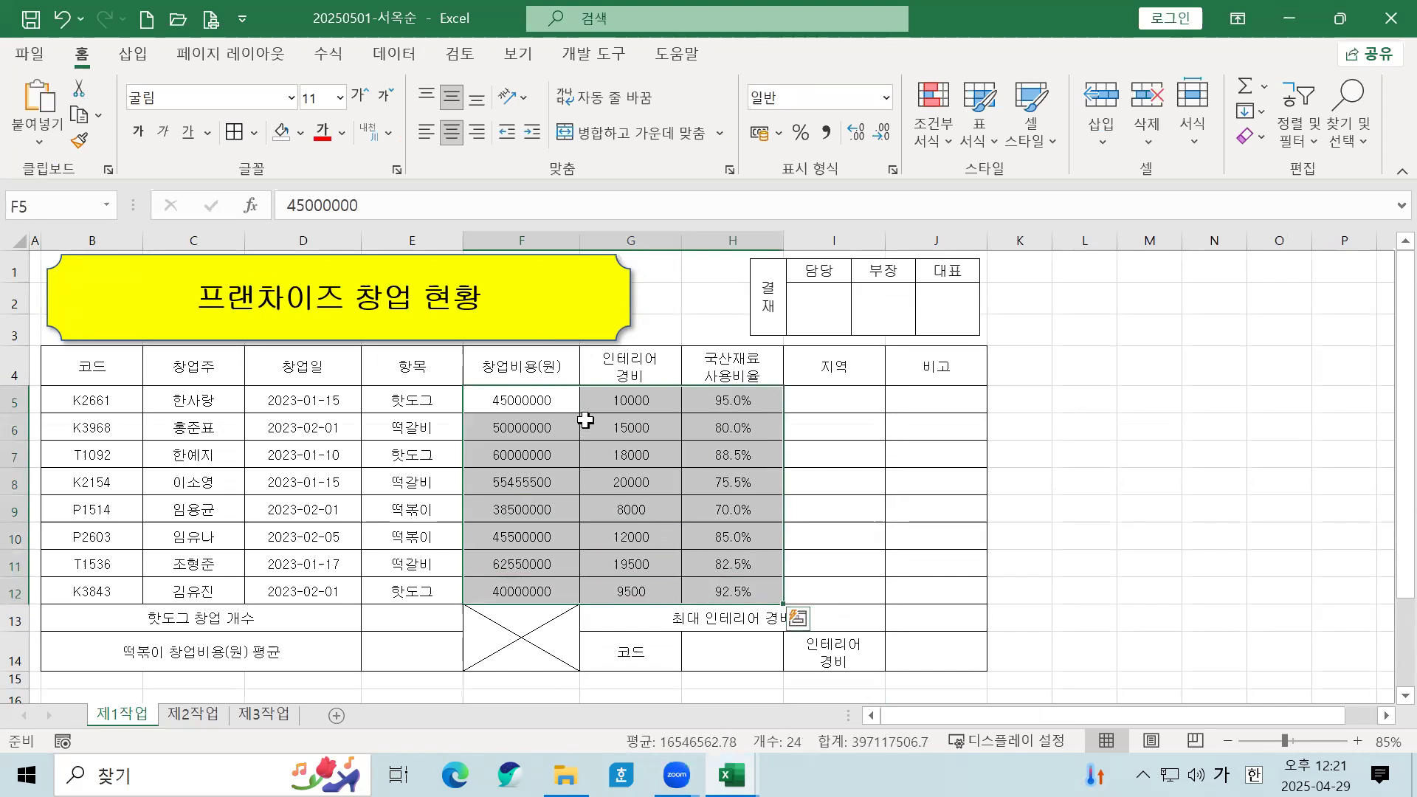
{"action": "left_click", "coordinate": [585, 421]}
{"action": "left_click_drag", "start_coordinate": [545, 404], "coordinate": [731, 591]}
{"action": "left_click", "coordinate": [477, 133]}
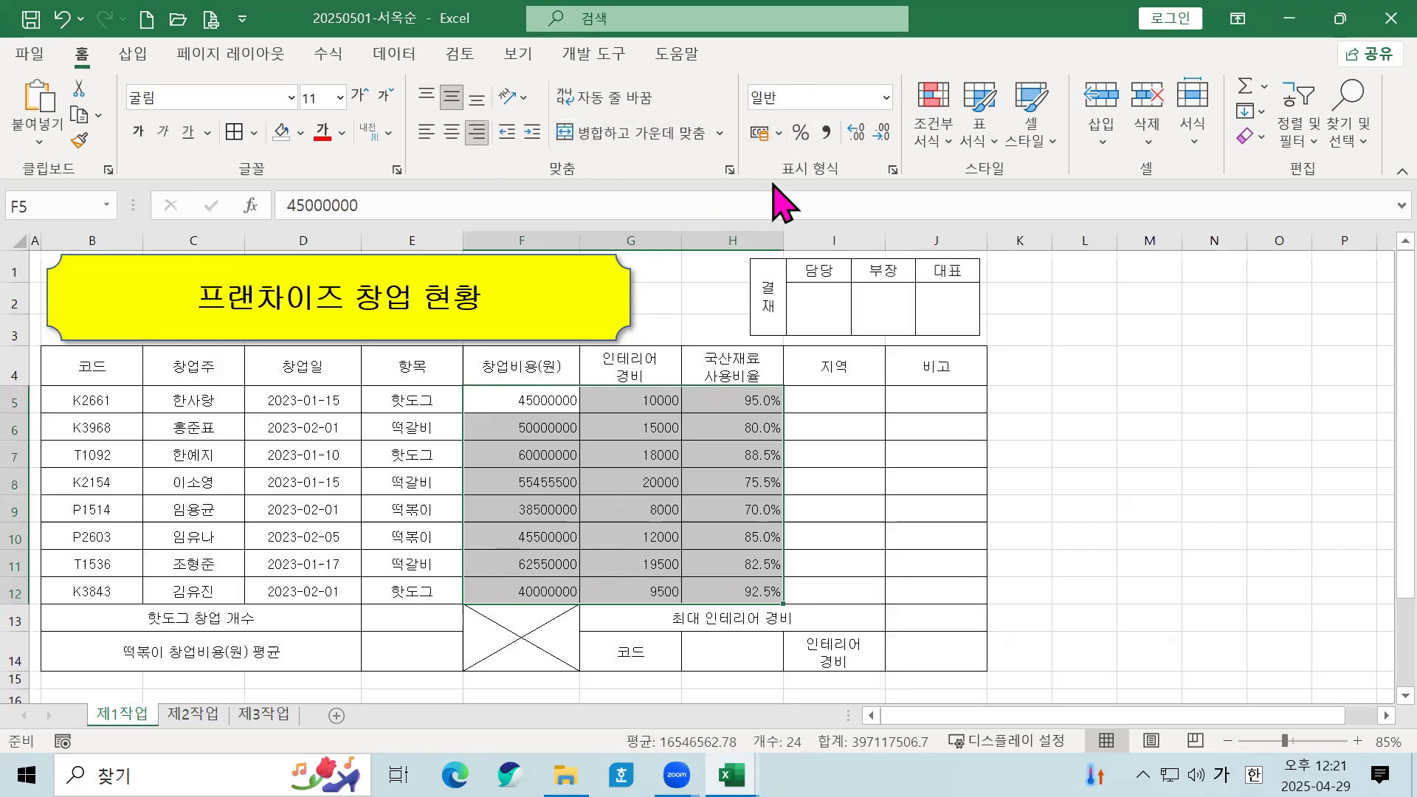
{"action": "left_click", "coordinate": [826, 133]}
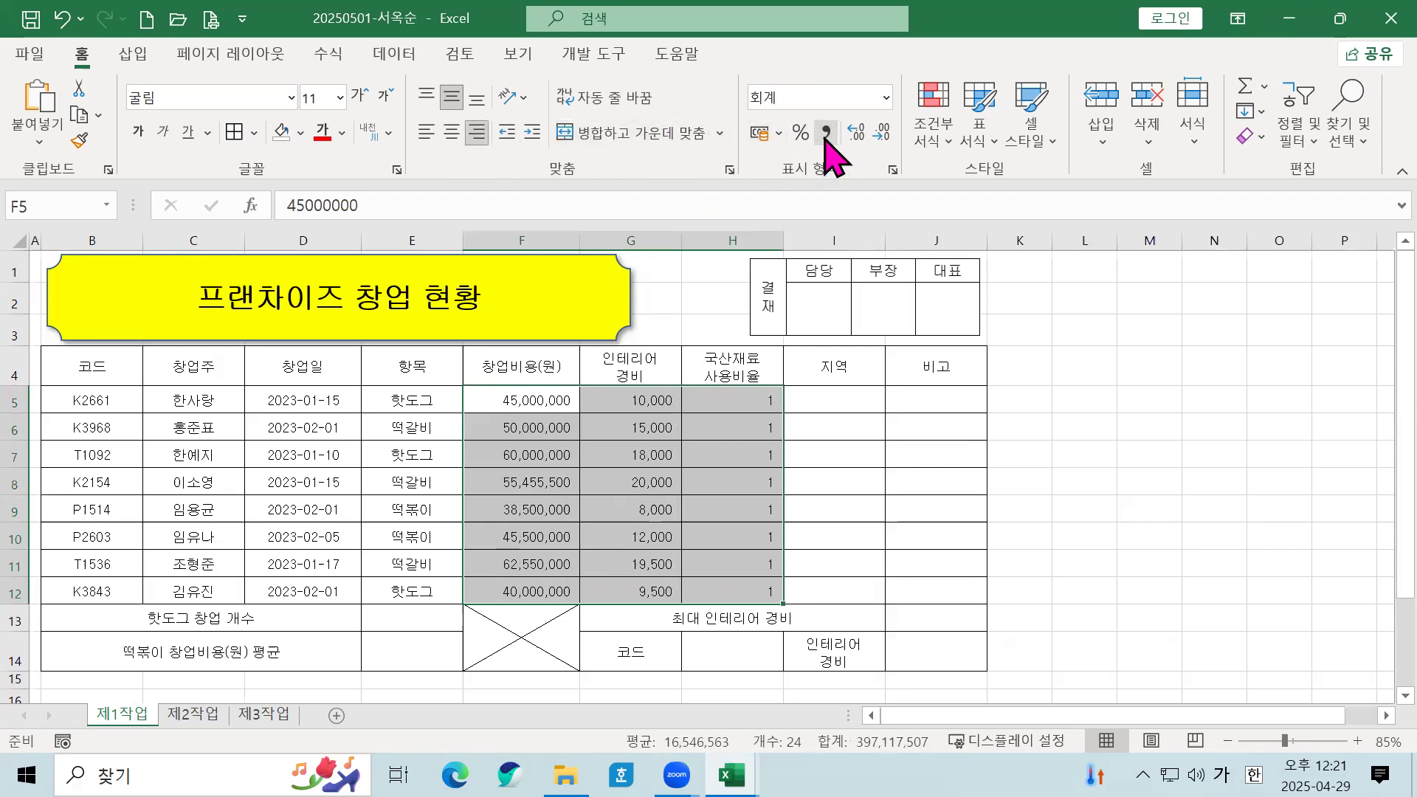
Step: Show the ratios in H5:H12 as percentages with one decimal place
{"action": "left_click", "coordinate": [765, 453]}
{"action": "left_click", "coordinate": [754, 398]}
{"action": "left_click_drag", "start_coordinate": [765, 450], "coordinate": [768, 595]}
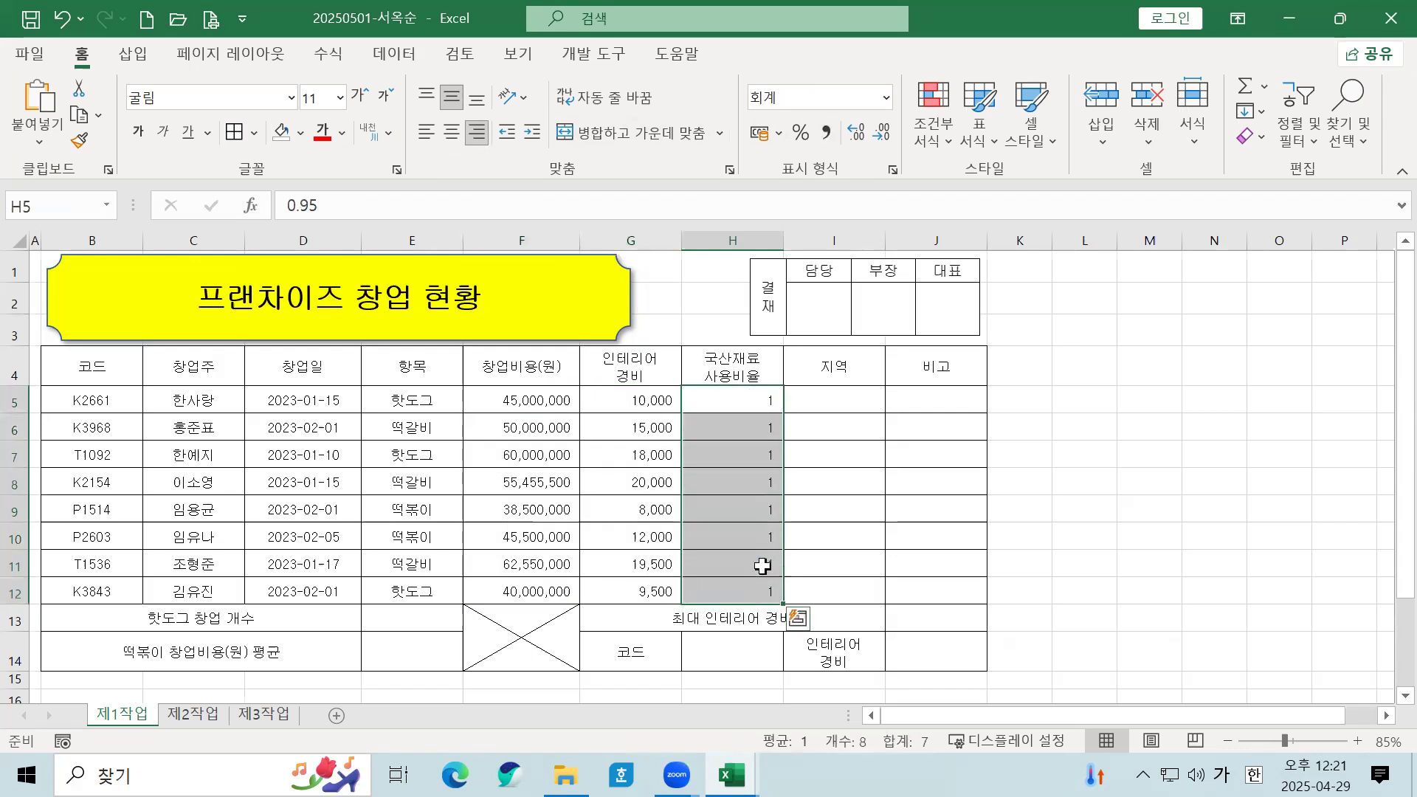
{"action": "left_click", "coordinate": [801, 134]}
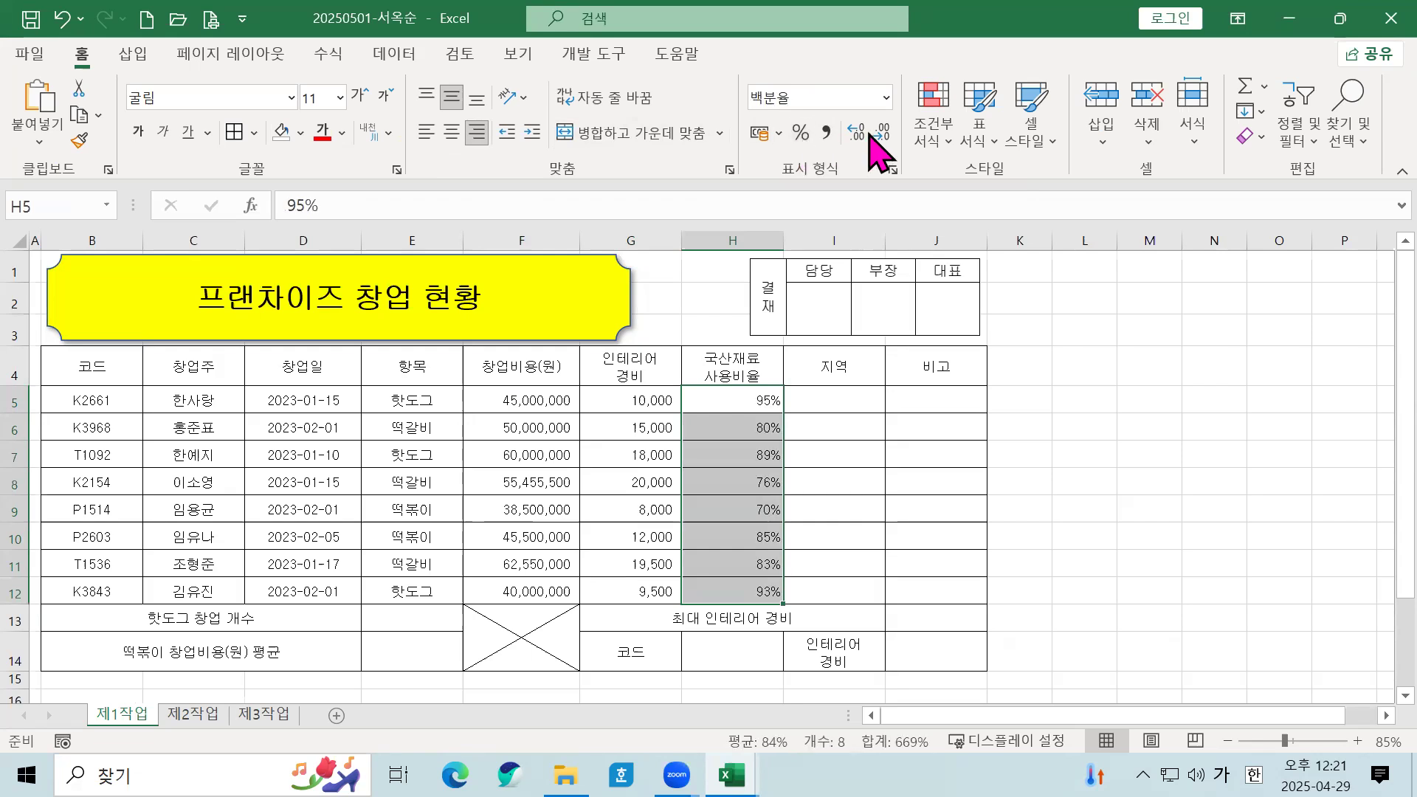
{"action": "left_click", "coordinate": [862, 137]}
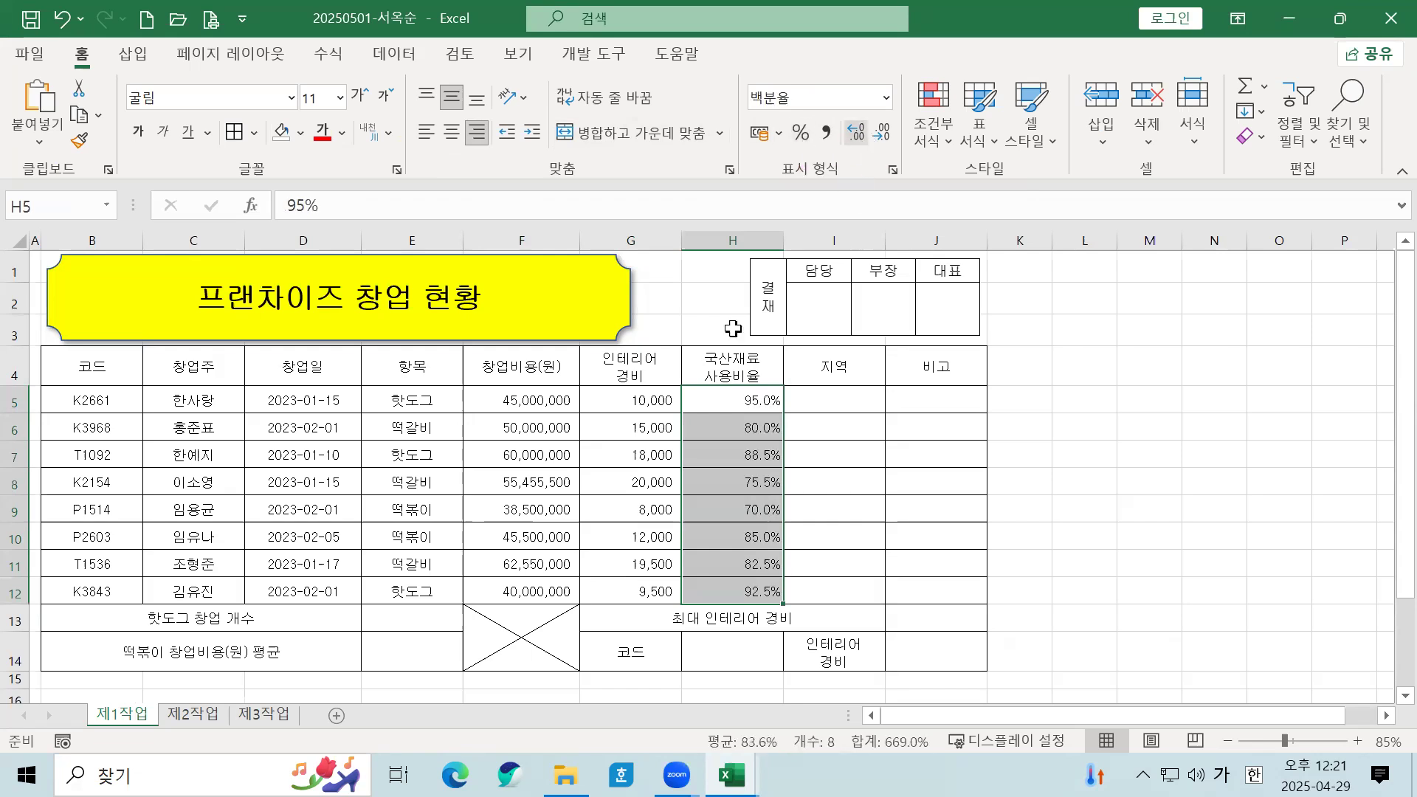
{"action": "left_click_drag", "start_coordinate": [474, 406], "coordinate": [619, 593]}
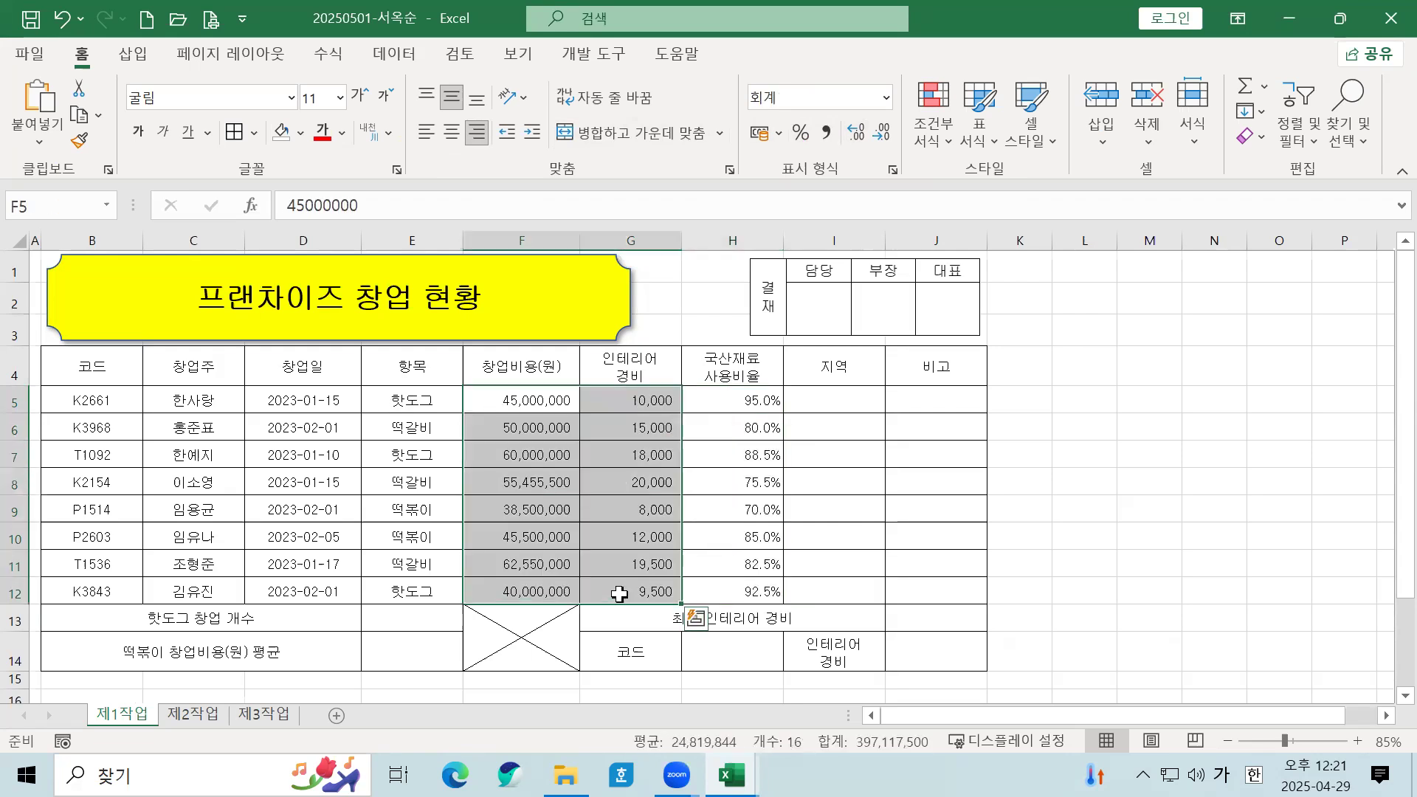
{"action": "left_click_drag", "start_coordinate": [730, 402], "coordinate": [730, 595]}
{"action": "left_click_drag", "start_coordinate": [514, 402], "coordinate": [650, 594]}
Step: Select result cells E13:E14 and J13:J14, then check the values in F9 and G10
{"action": "left_click", "coordinate": [733, 570]}
{"action": "left_click_drag", "start_coordinate": [422, 608], "coordinate": [430, 656]}
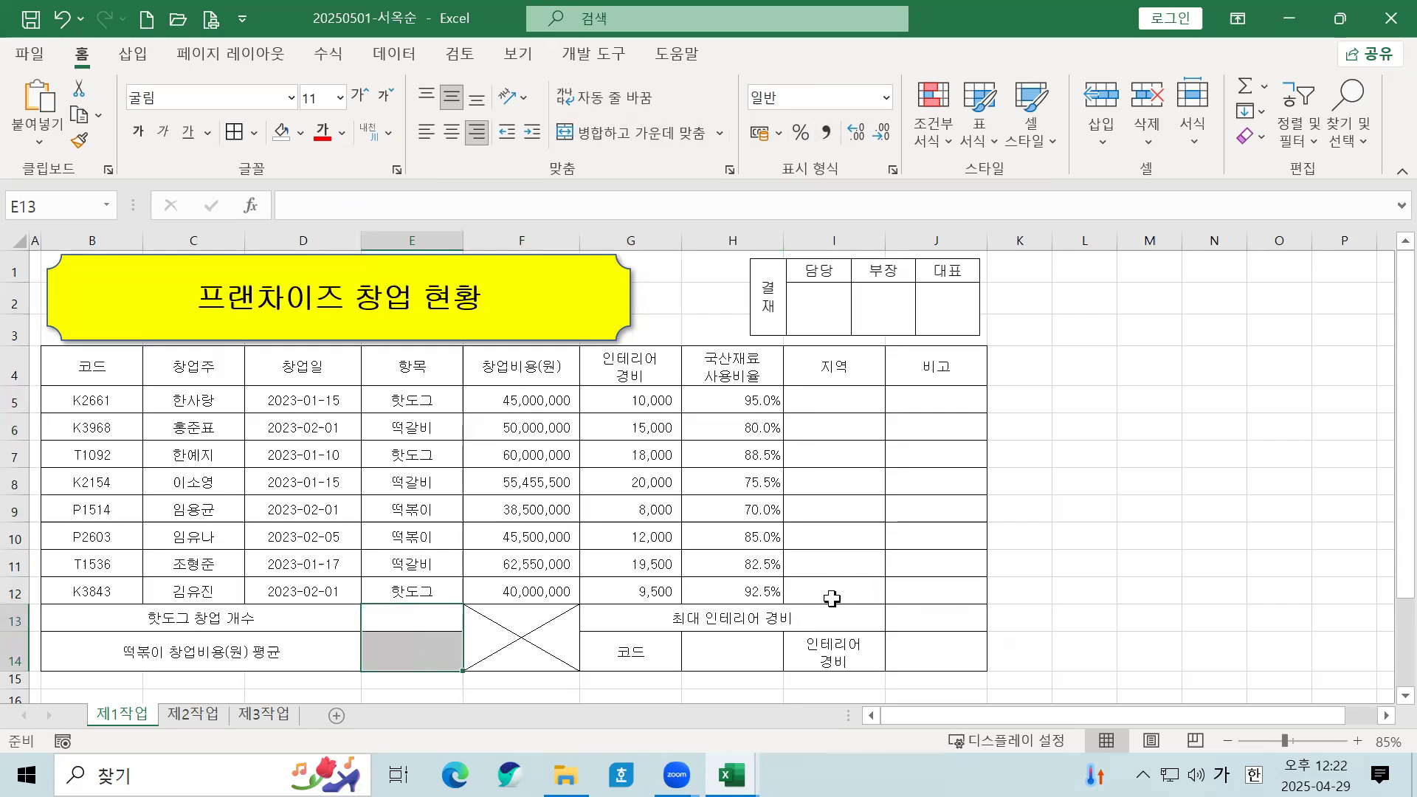
{"action": "left_click_drag", "start_coordinate": [914, 622], "coordinate": [912, 640], "text": "ctrl"}
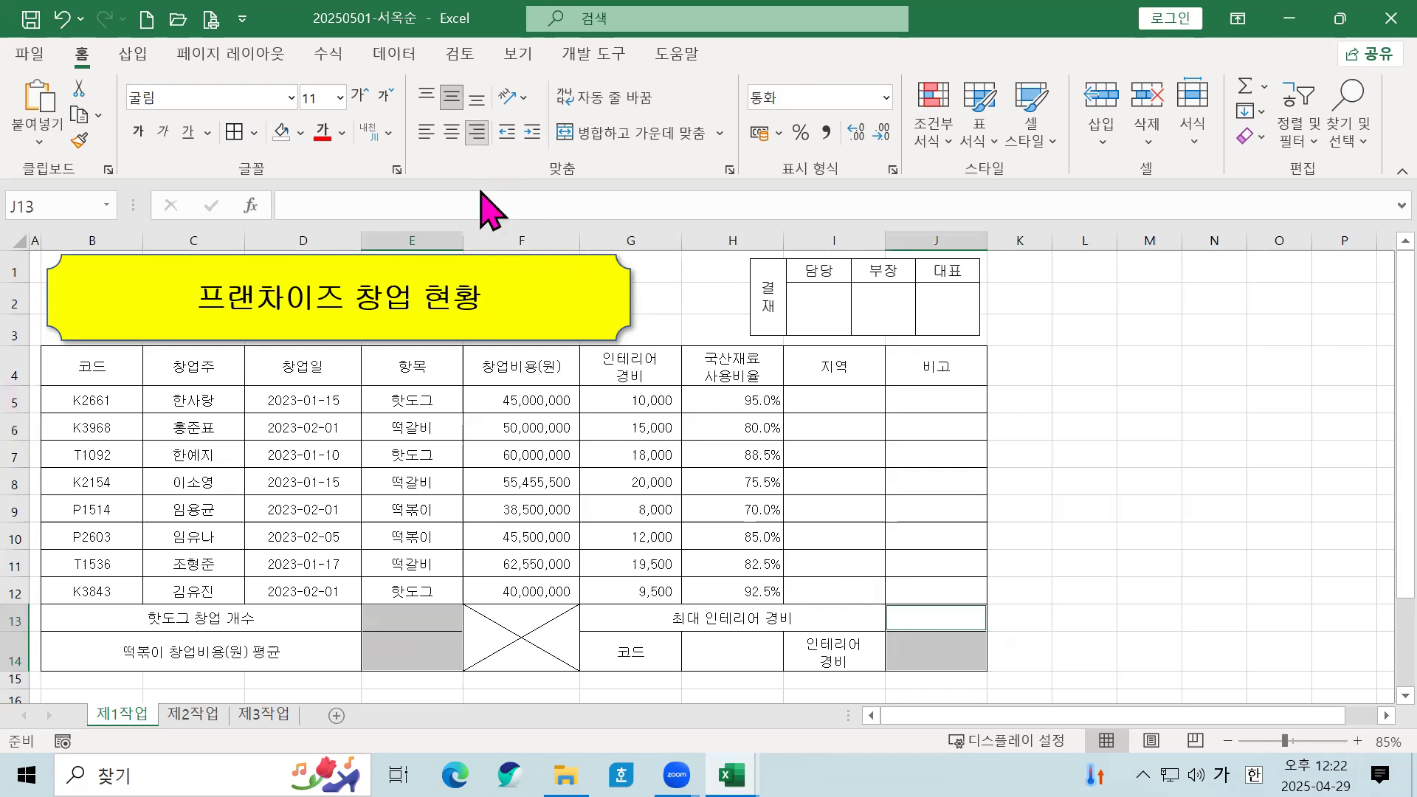
{"action": "left_click", "coordinate": [558, 509]}
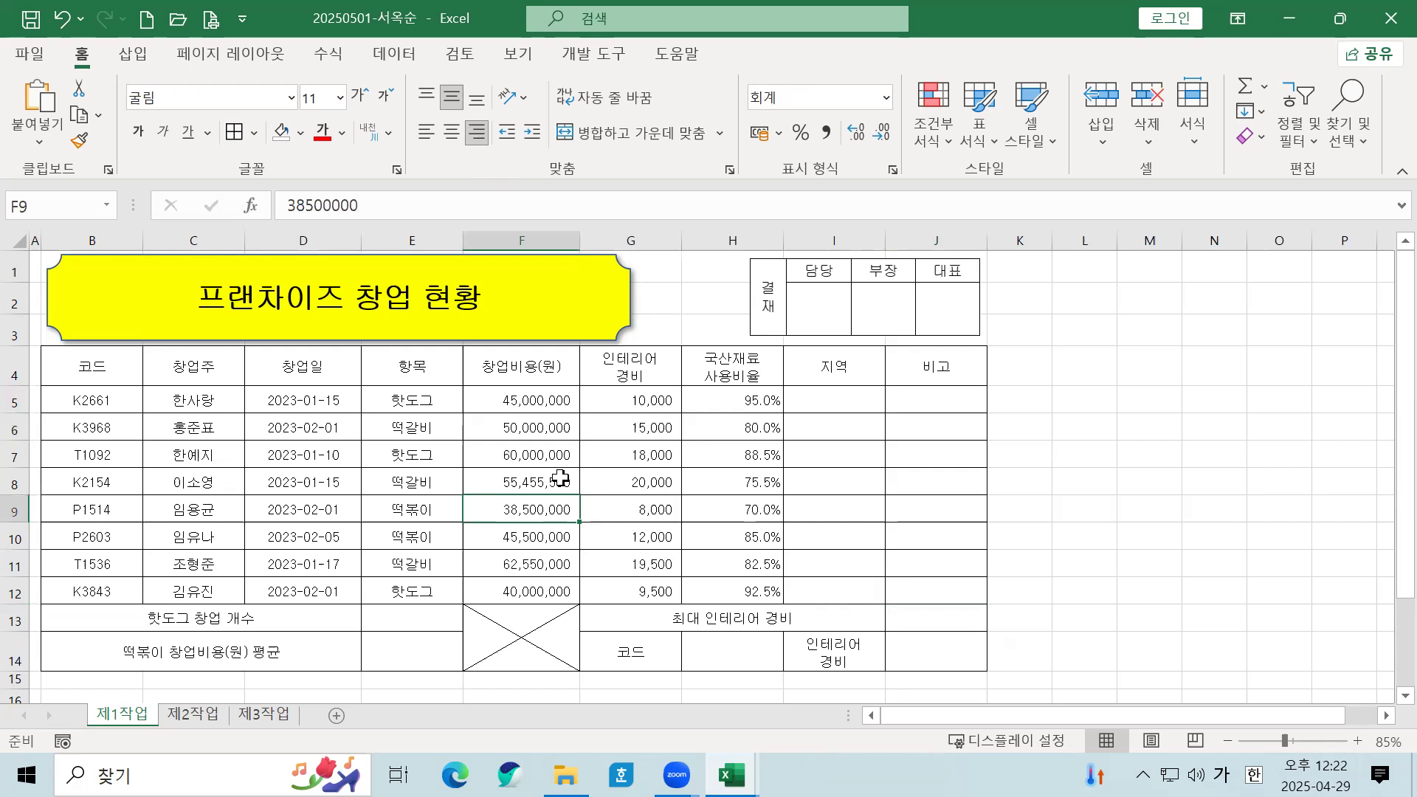
{"action": "left_click", "coordinate": [588, 526]}
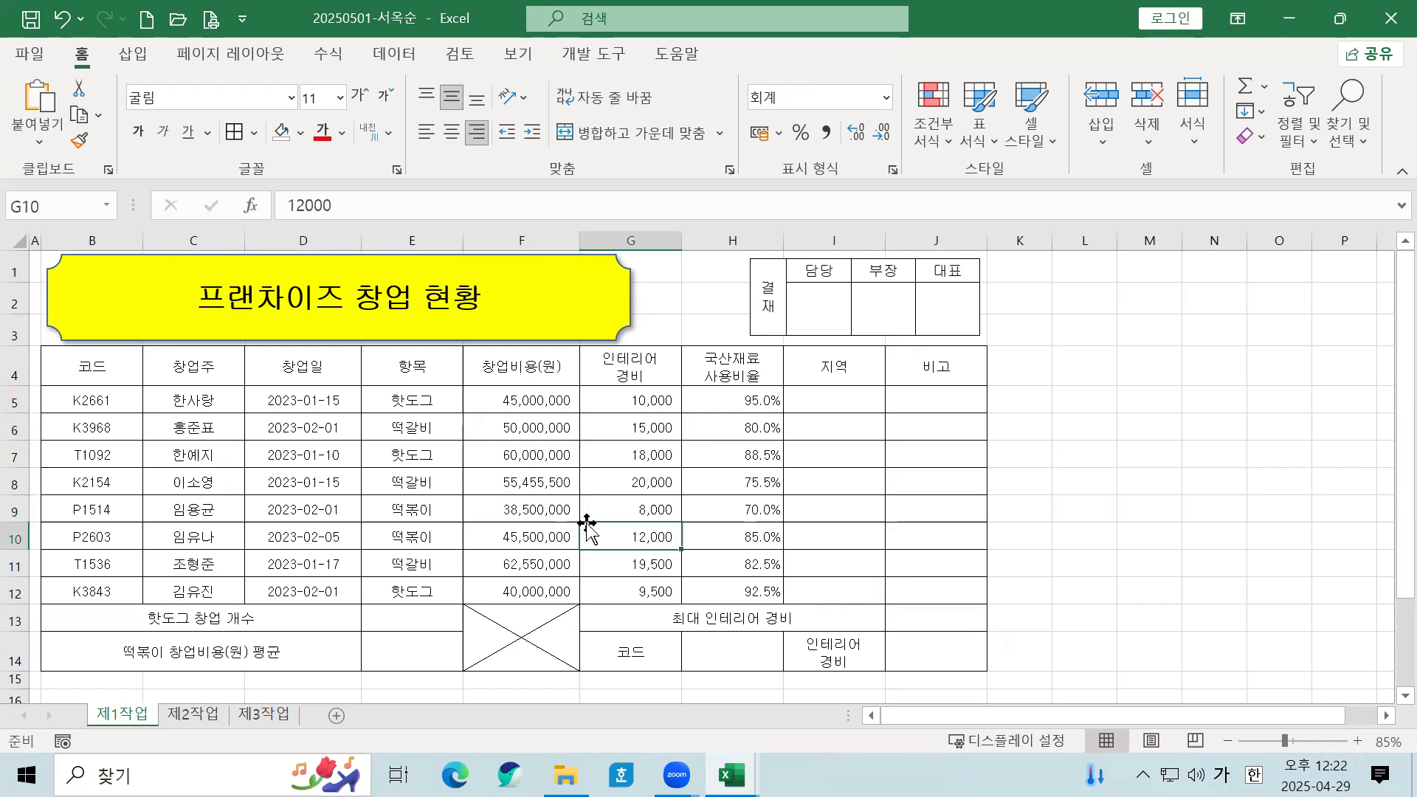
Step: Select the header row B4:J4 plus label cells G14 and I14
{"action": "left_click", "coordinate": [92, 367]}
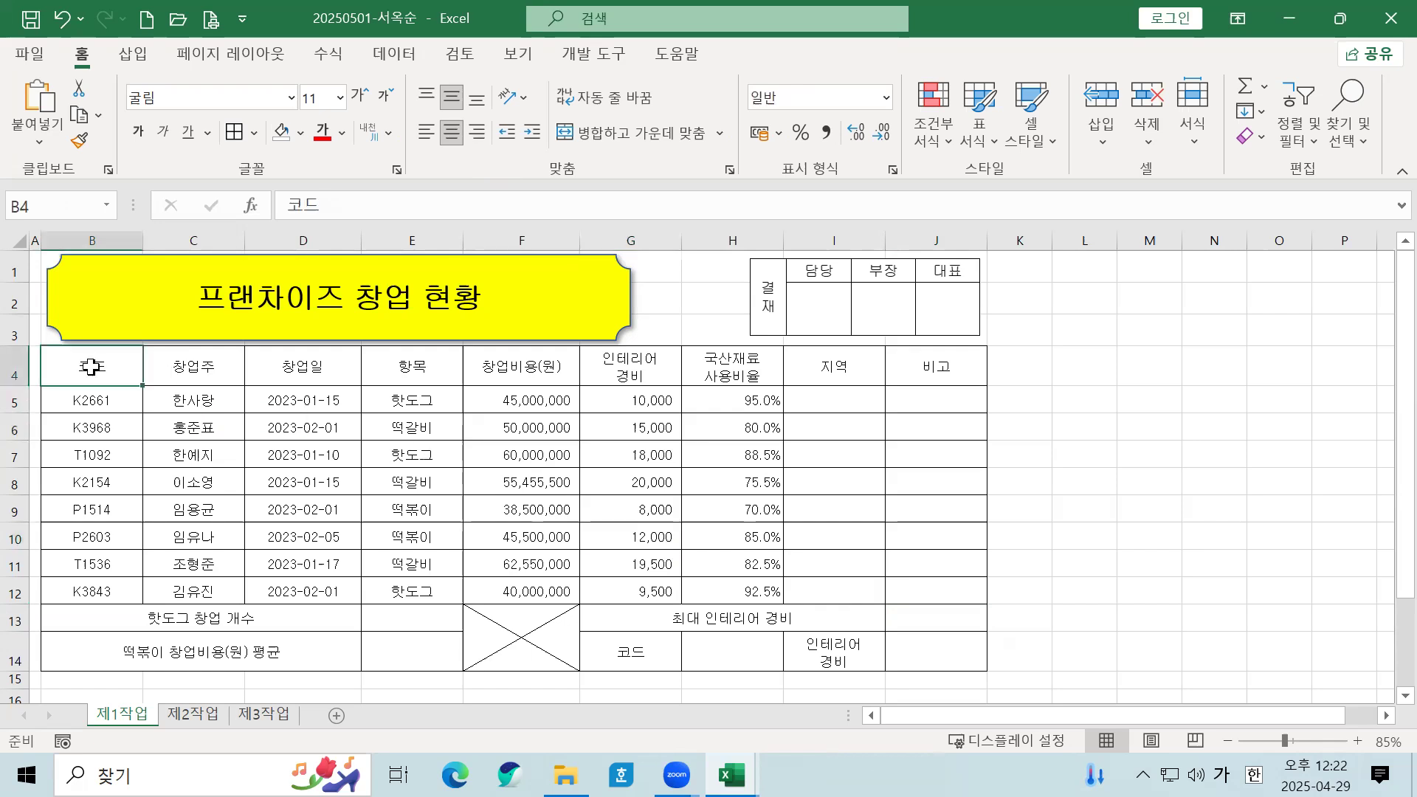
{"action": "left_click_drag", "start_coordinate": [92, 366], "coordinate": [923, 371]}
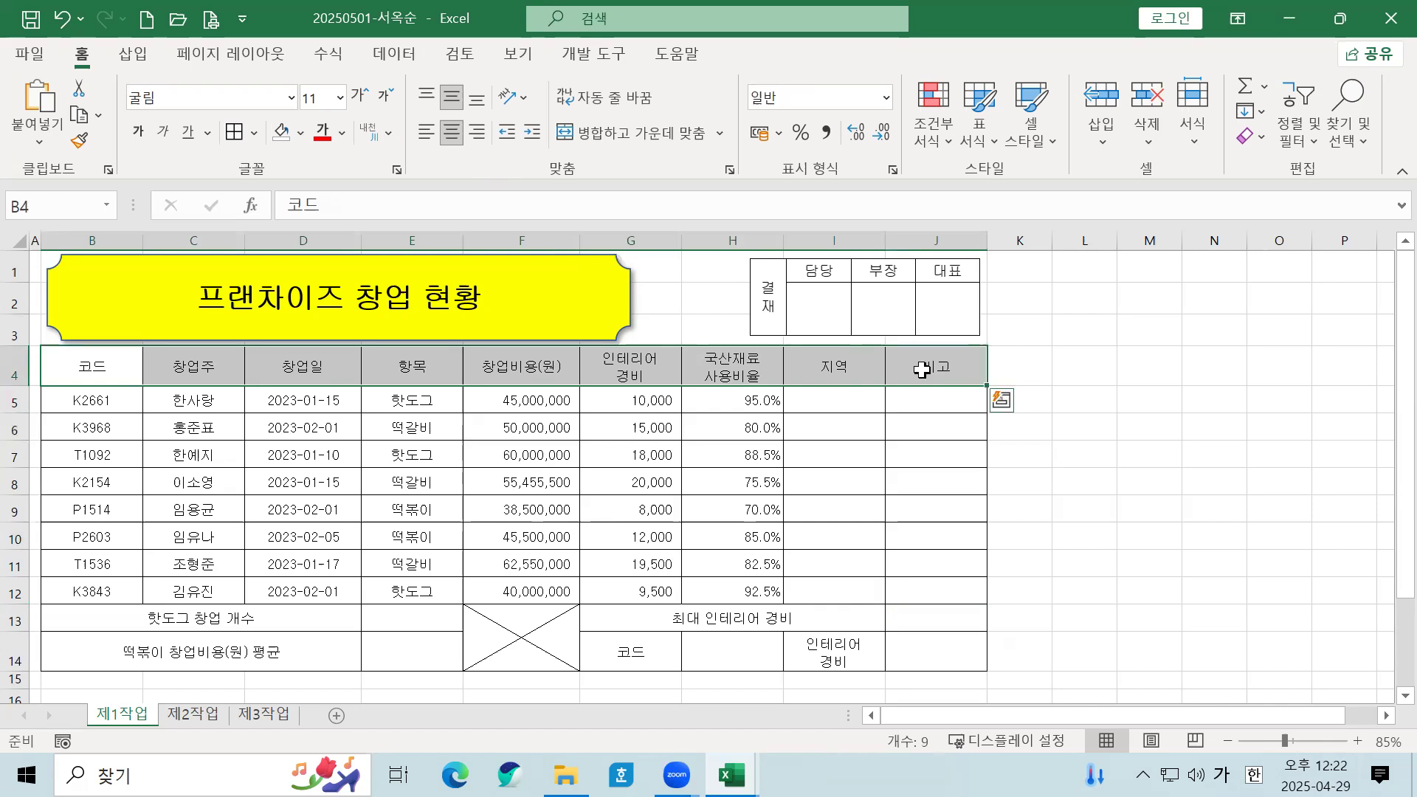
{"action": "left_click", "coordinate": [82, 363]}
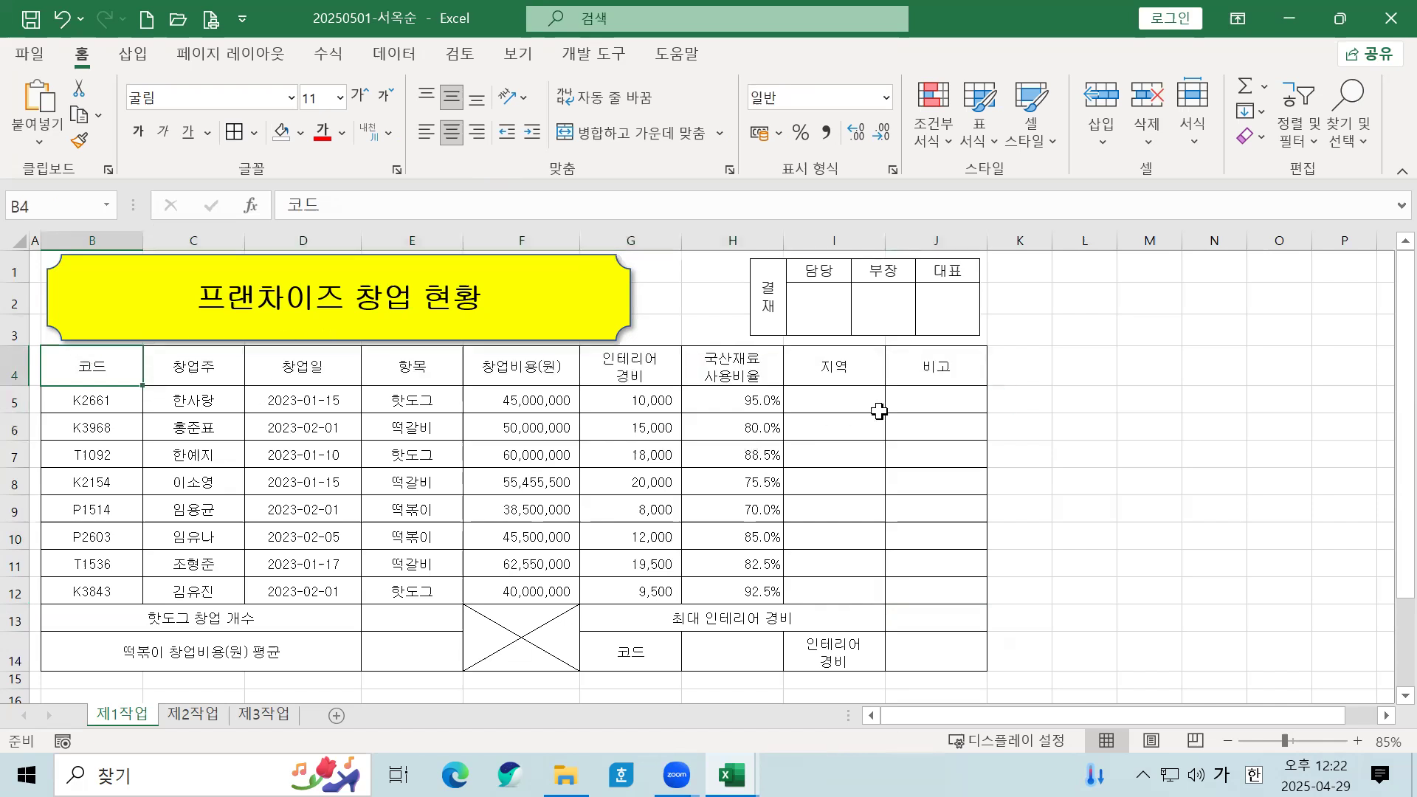
{"action": "left_click", "coordinate": [936, 364], "text": "shift"}
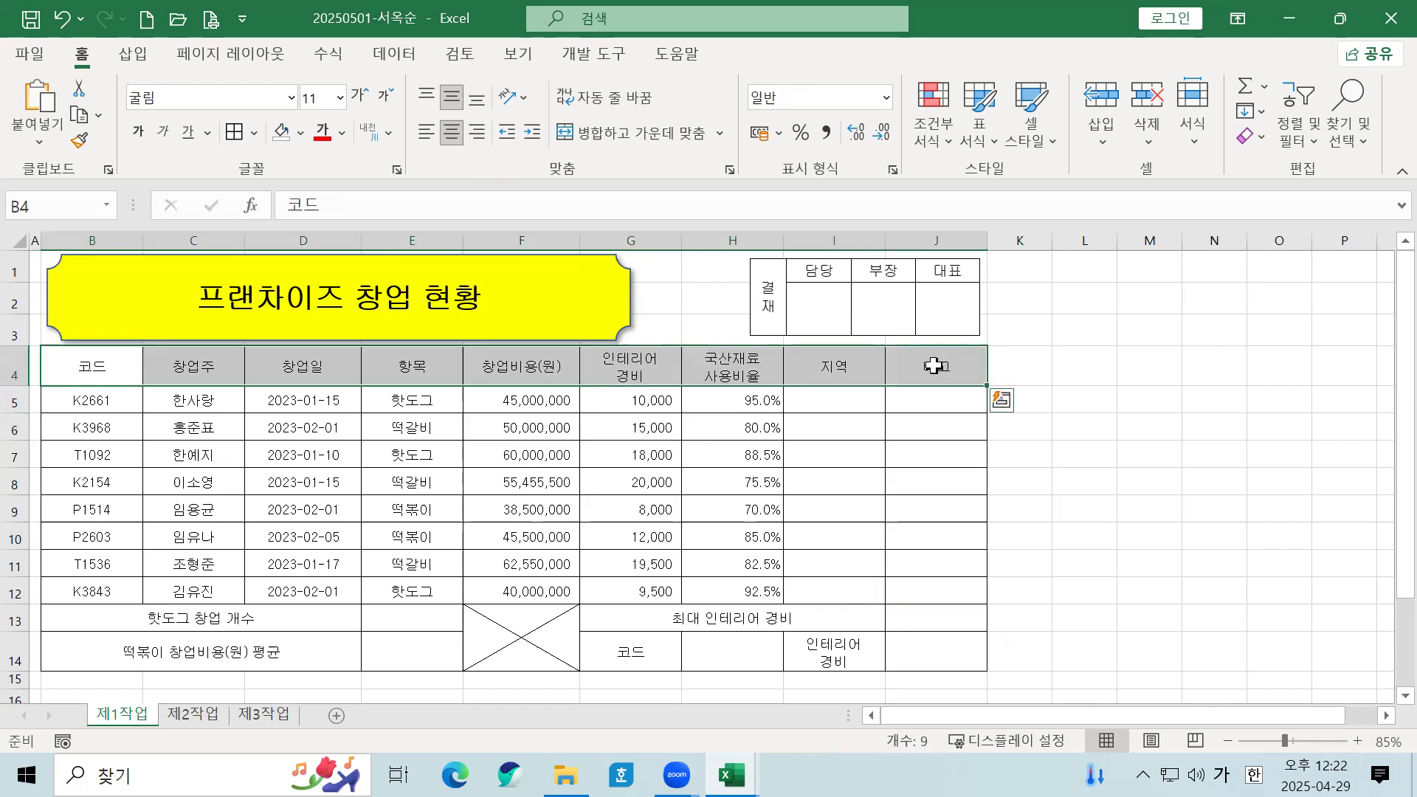
{"action": "left_click", "coordinate": [653, 657], "text": "ctrl"}
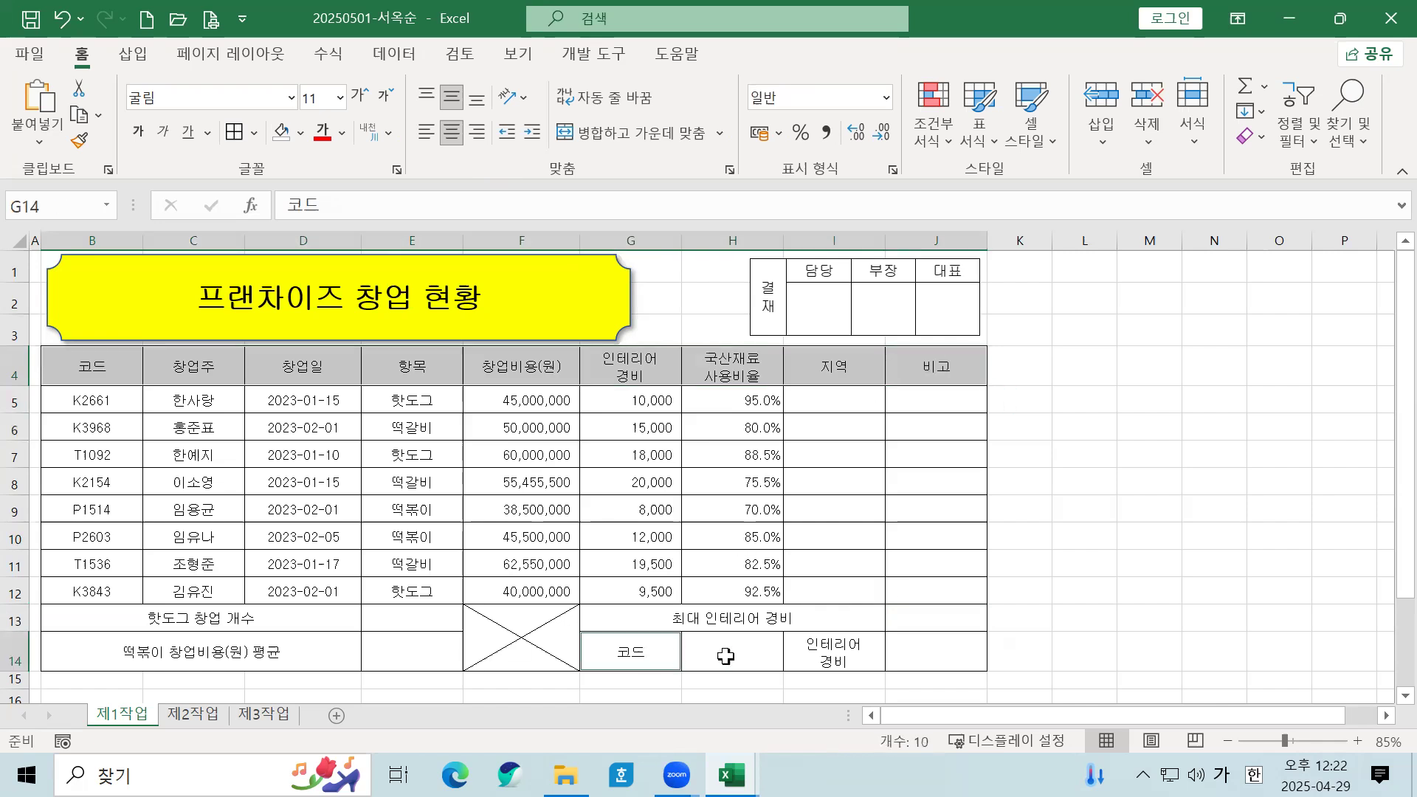
{"action": "left_click", "coordinate": [838, 653], "text": "ctrl"}
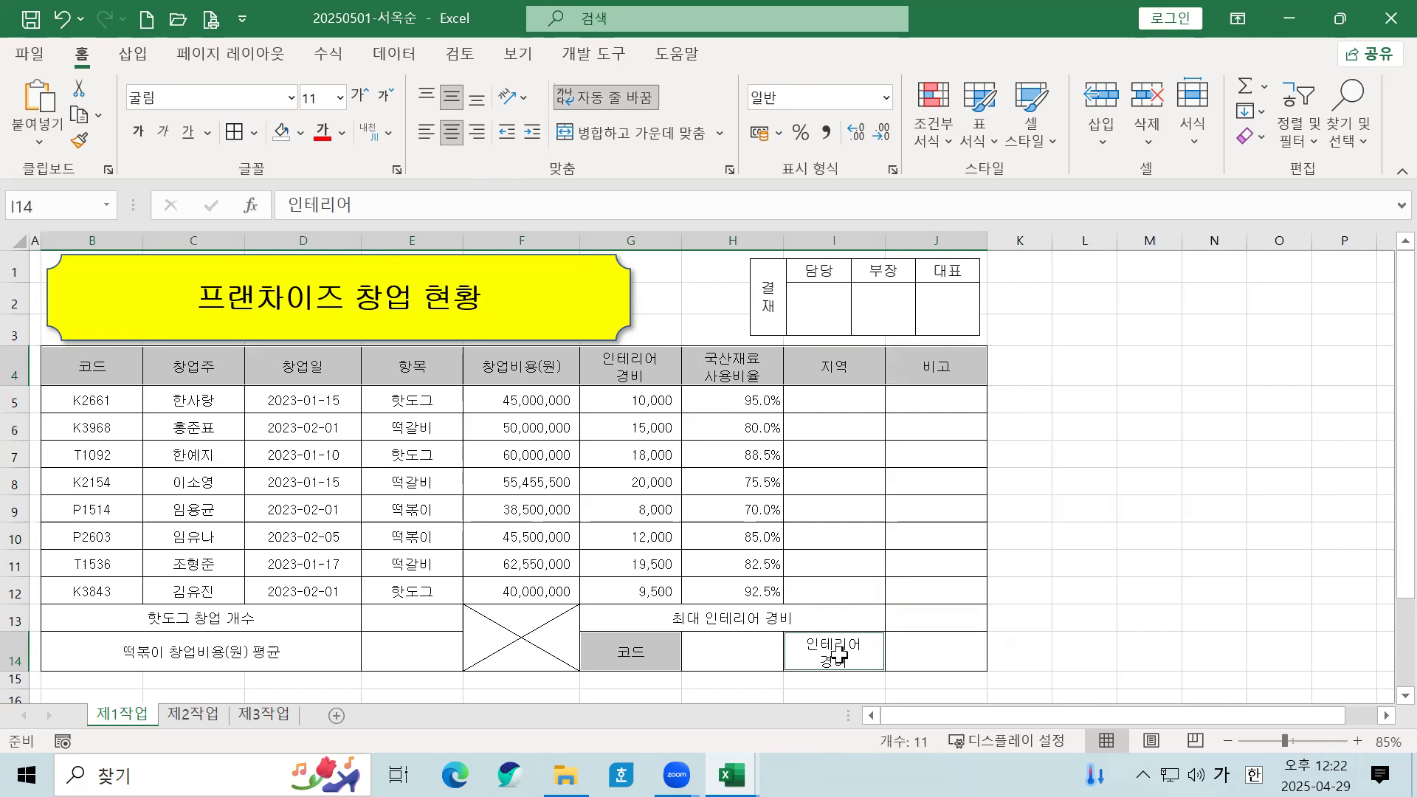
Step: Fill the selected header cells with orange
{"action": "left_click", "coordinate": [300, 135]}
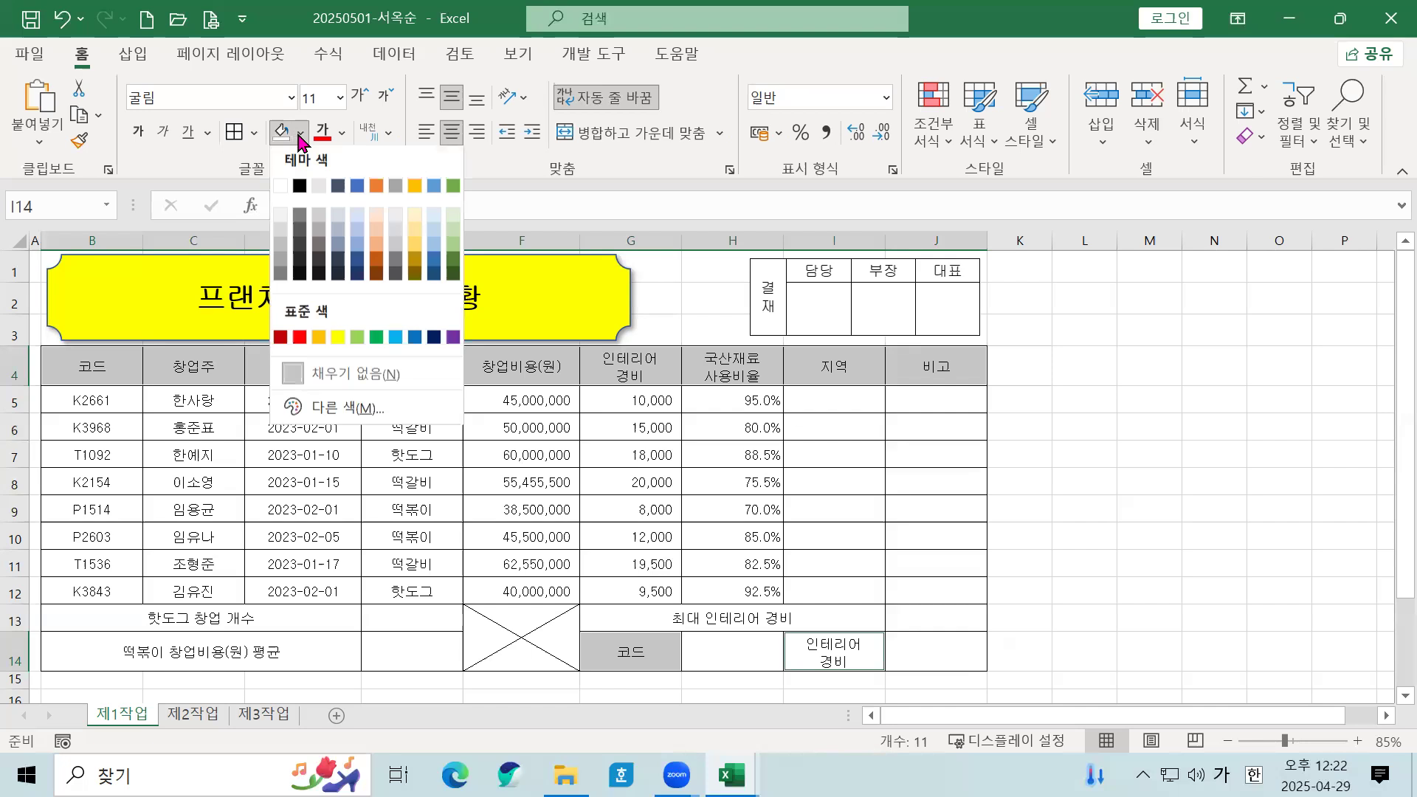
{"action": "left_click", "coordinate": [321, 341]}
{"action": "left_click", "coordinate": [681, 476]}
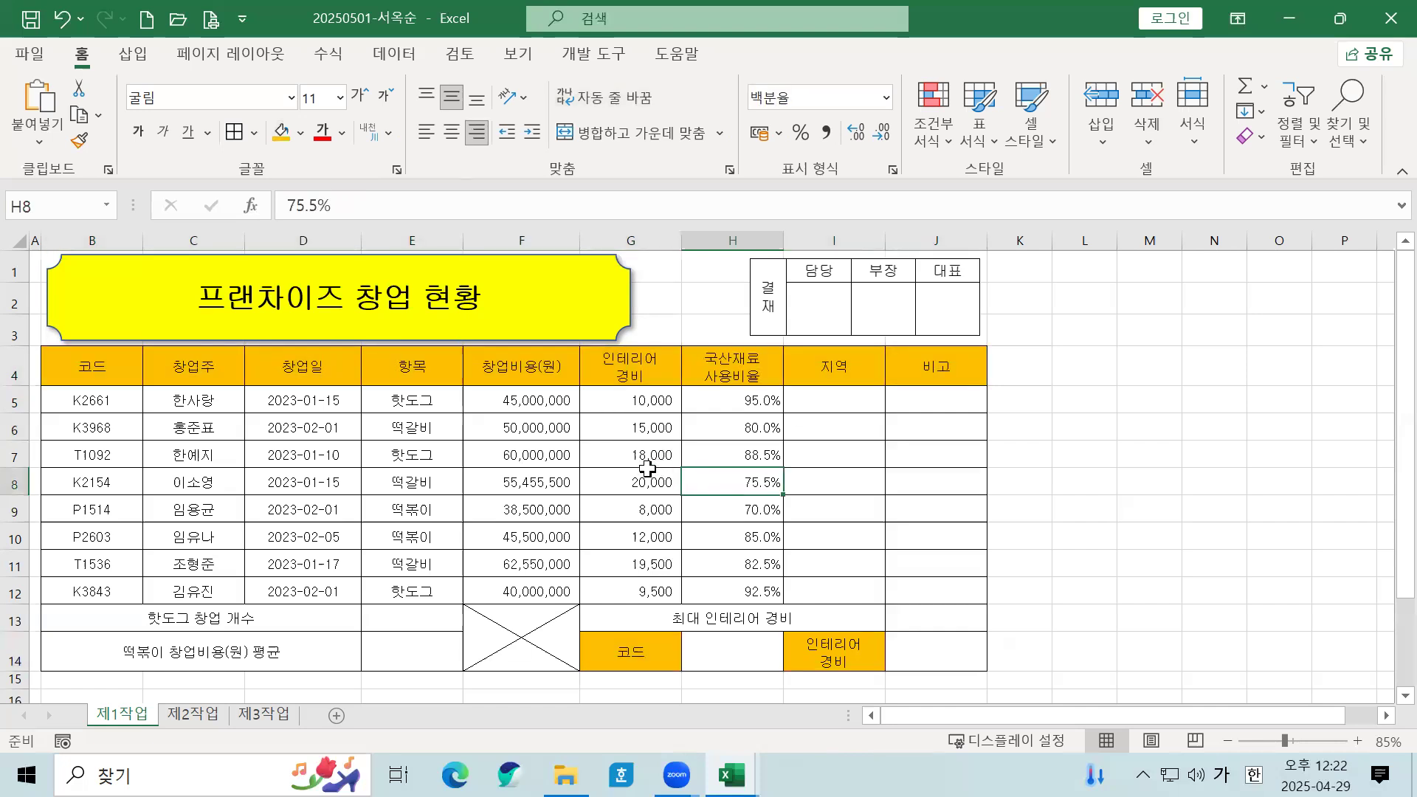
Step: Reselect B4:J4, G14 and I14 and apply the orange fill again
{"action": "left_click_drag", "start_coordinate": [107, 369], "coordinate": [971, 376]}
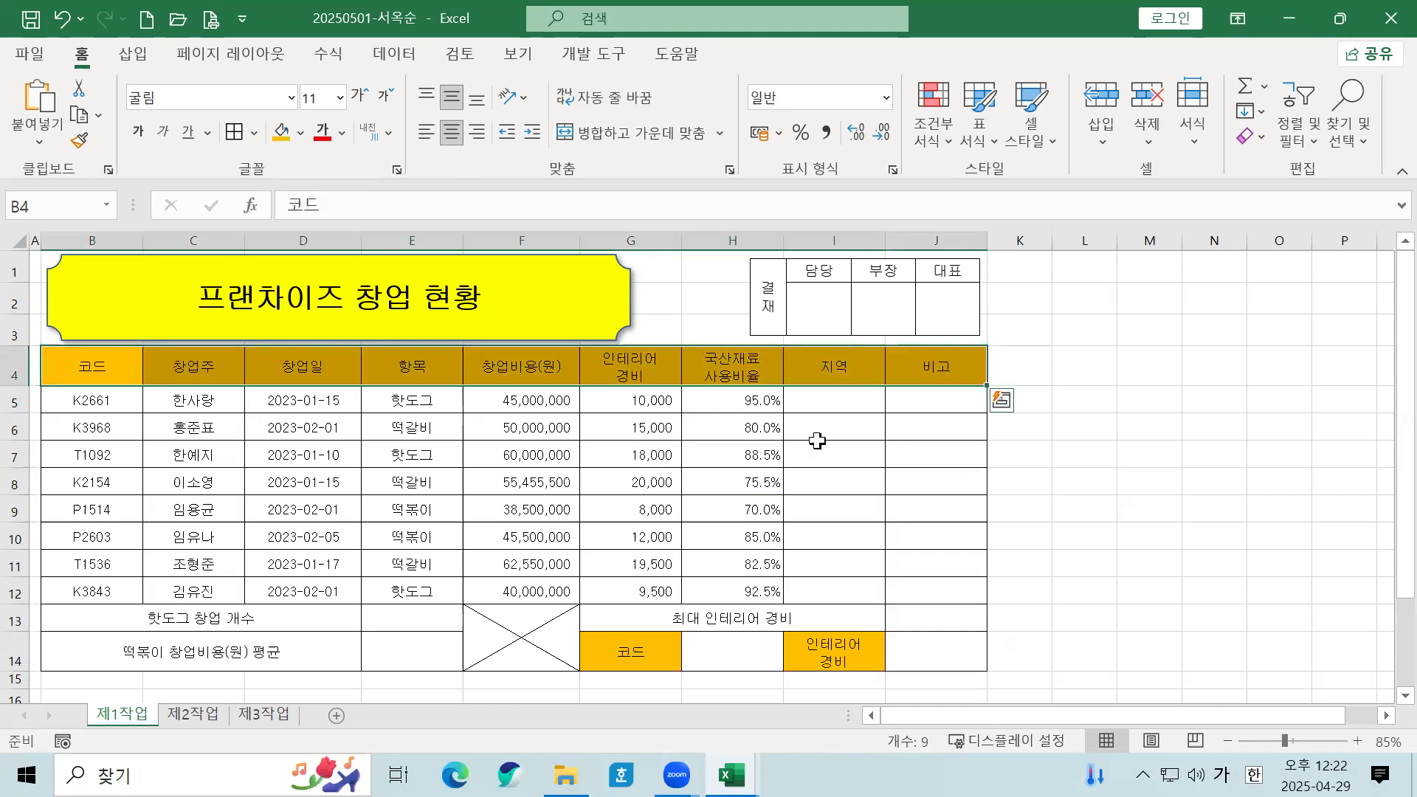
{"action": "left_click", "coordinate": [122, 354]}
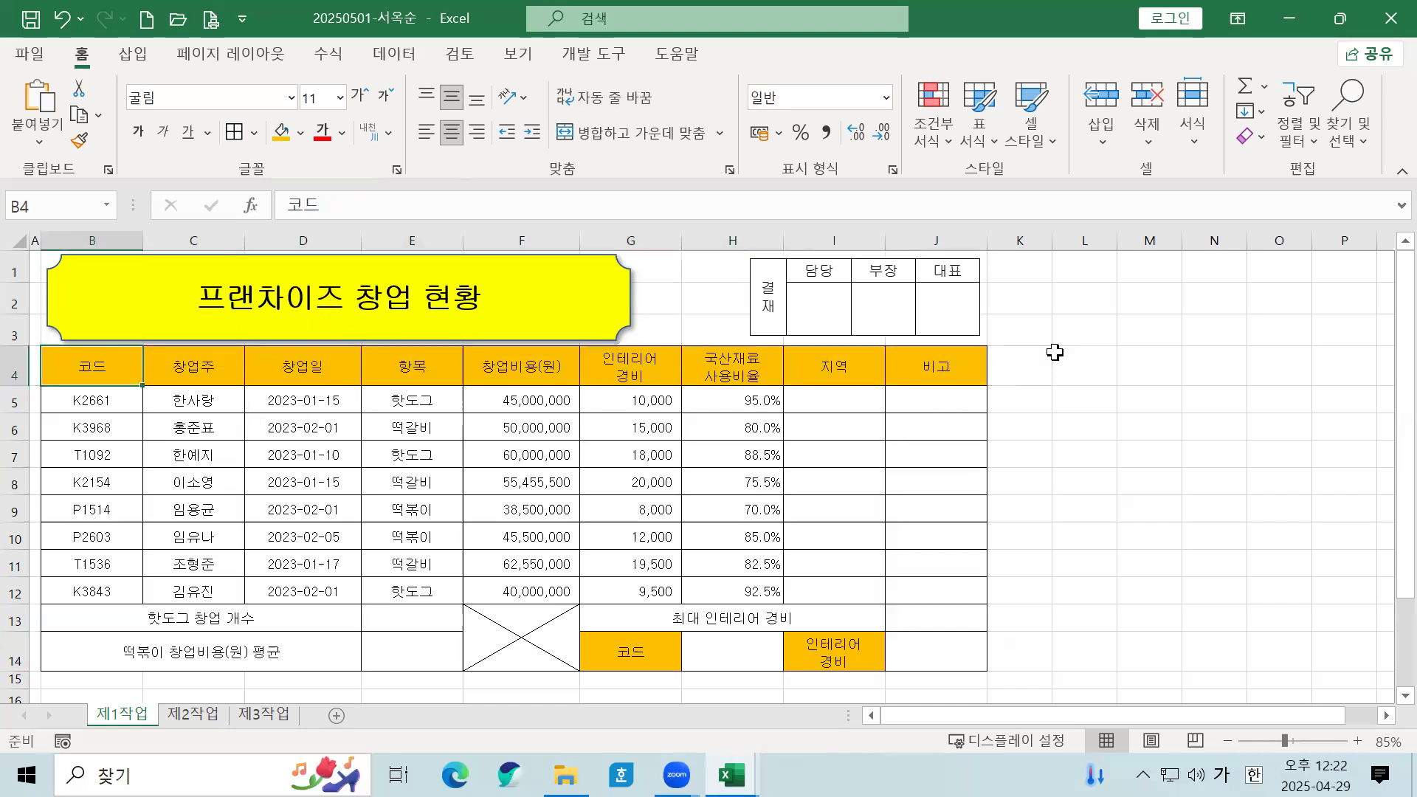
{"action": "left_click", "coordinate": [938, 367], "text": "shift"}
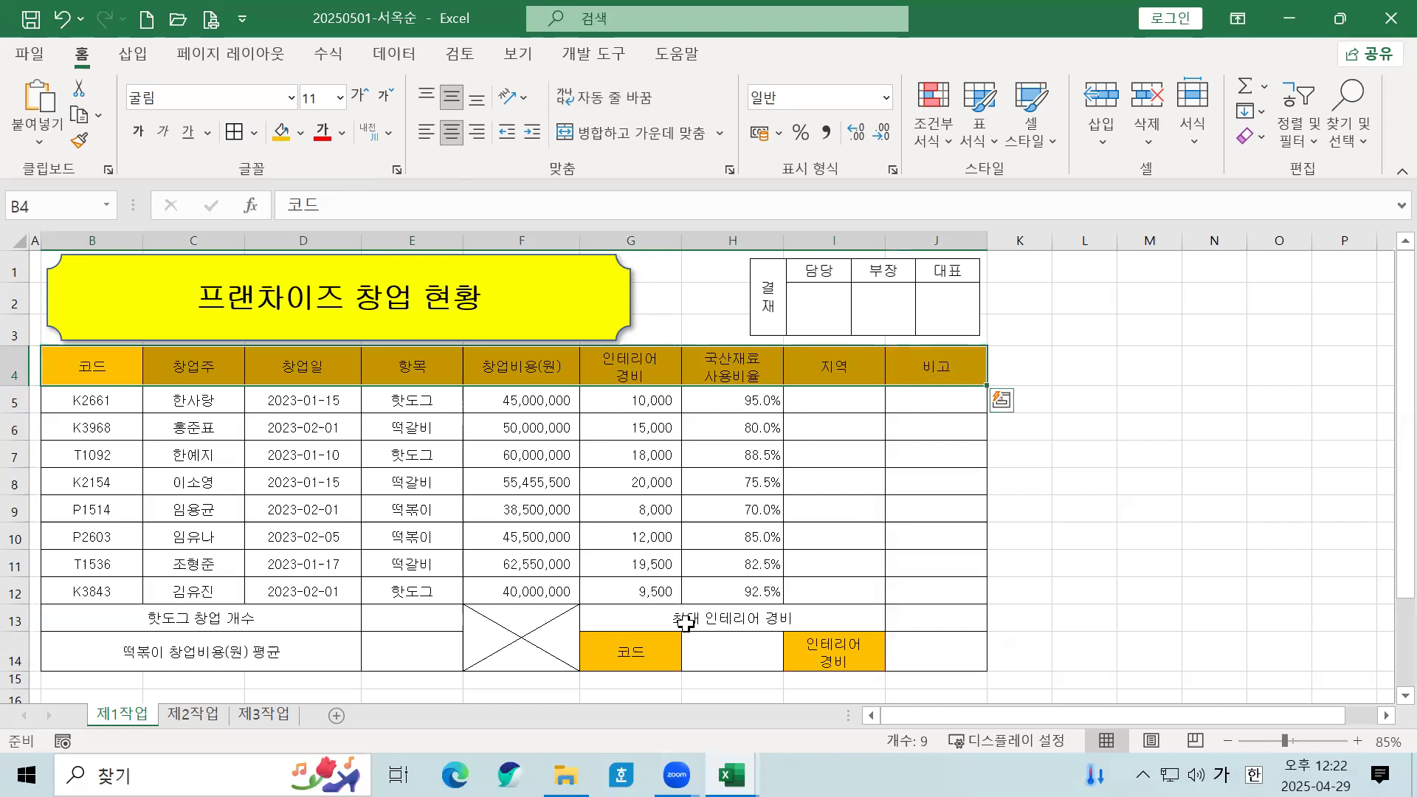
{"action": "left_click", "coordinate": [649, 657], "text": "ctrl"}
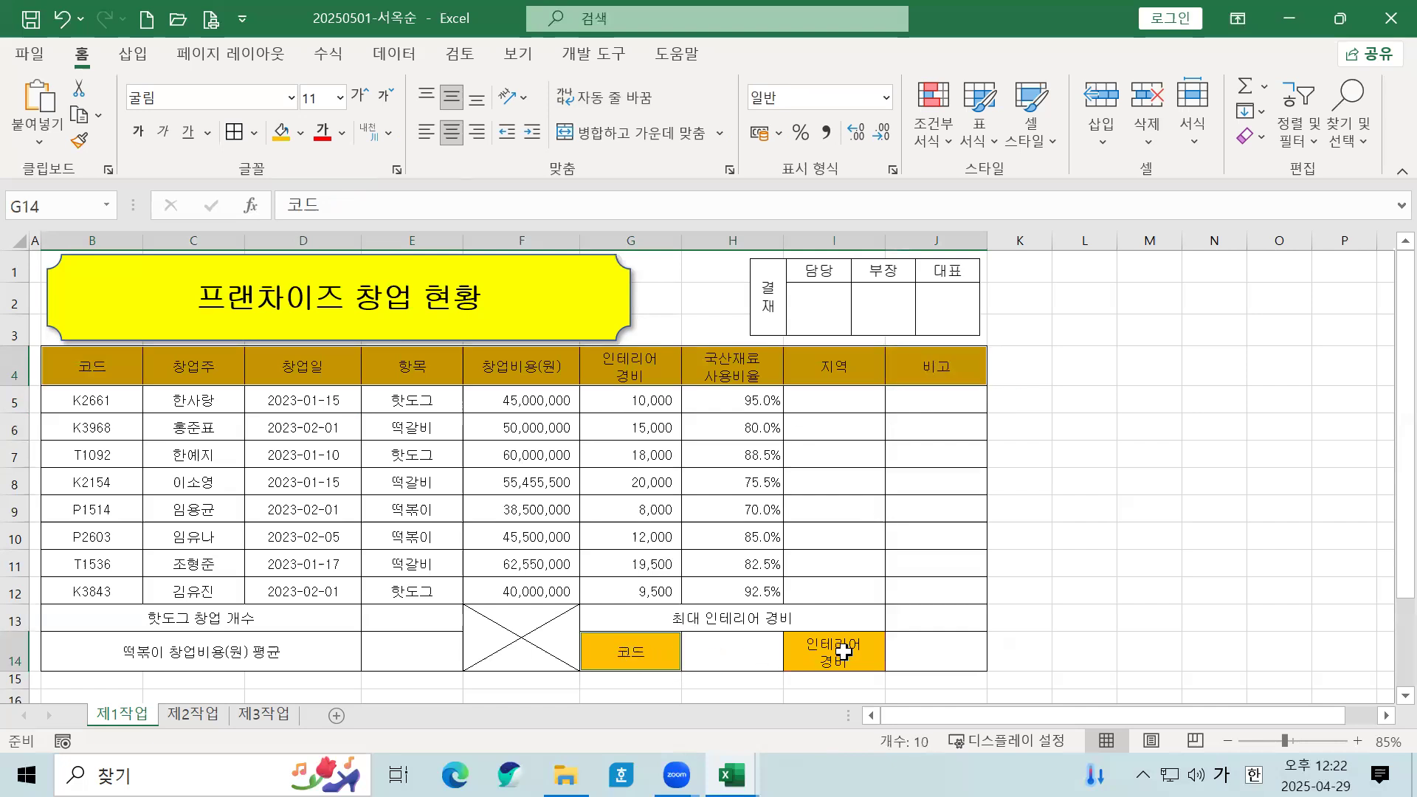
{"action": "left_click", "coordinate": [830, 653], "text": "ctrl"}
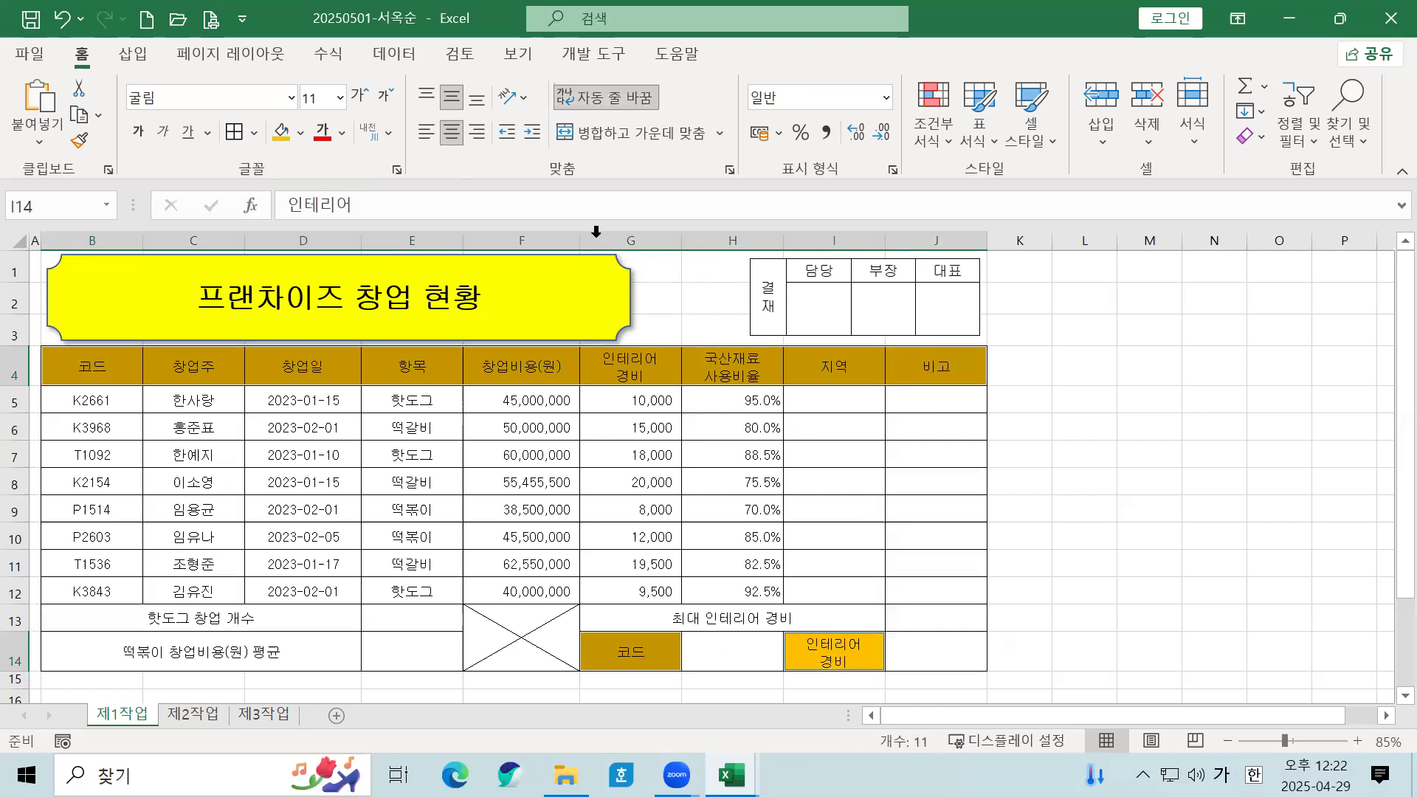
{"action": "left_click", "coordinate": [300, 133]}
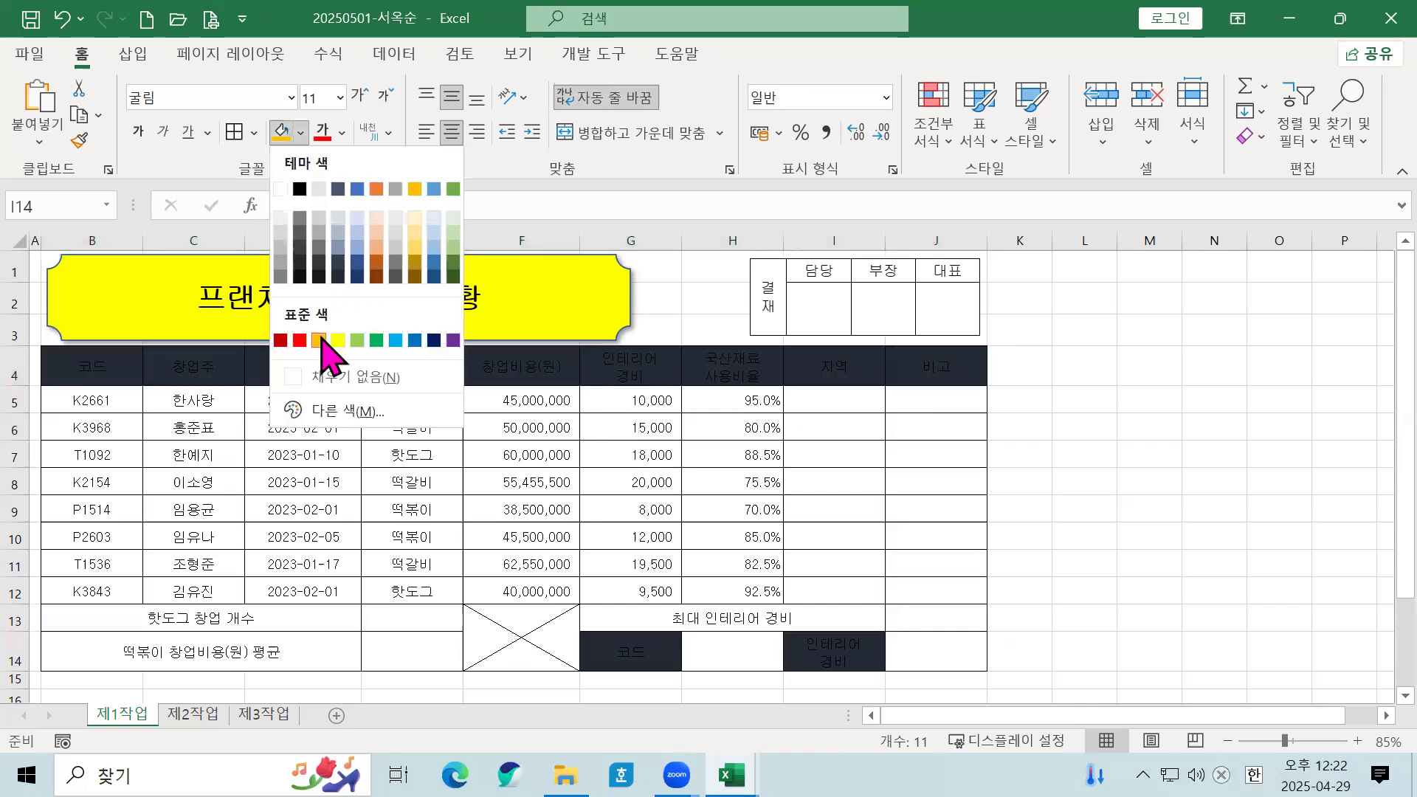
{"action": "left_click", "coordinate": [318, 338]}
{"action": "left_click", "coordinate": [410, 453]}
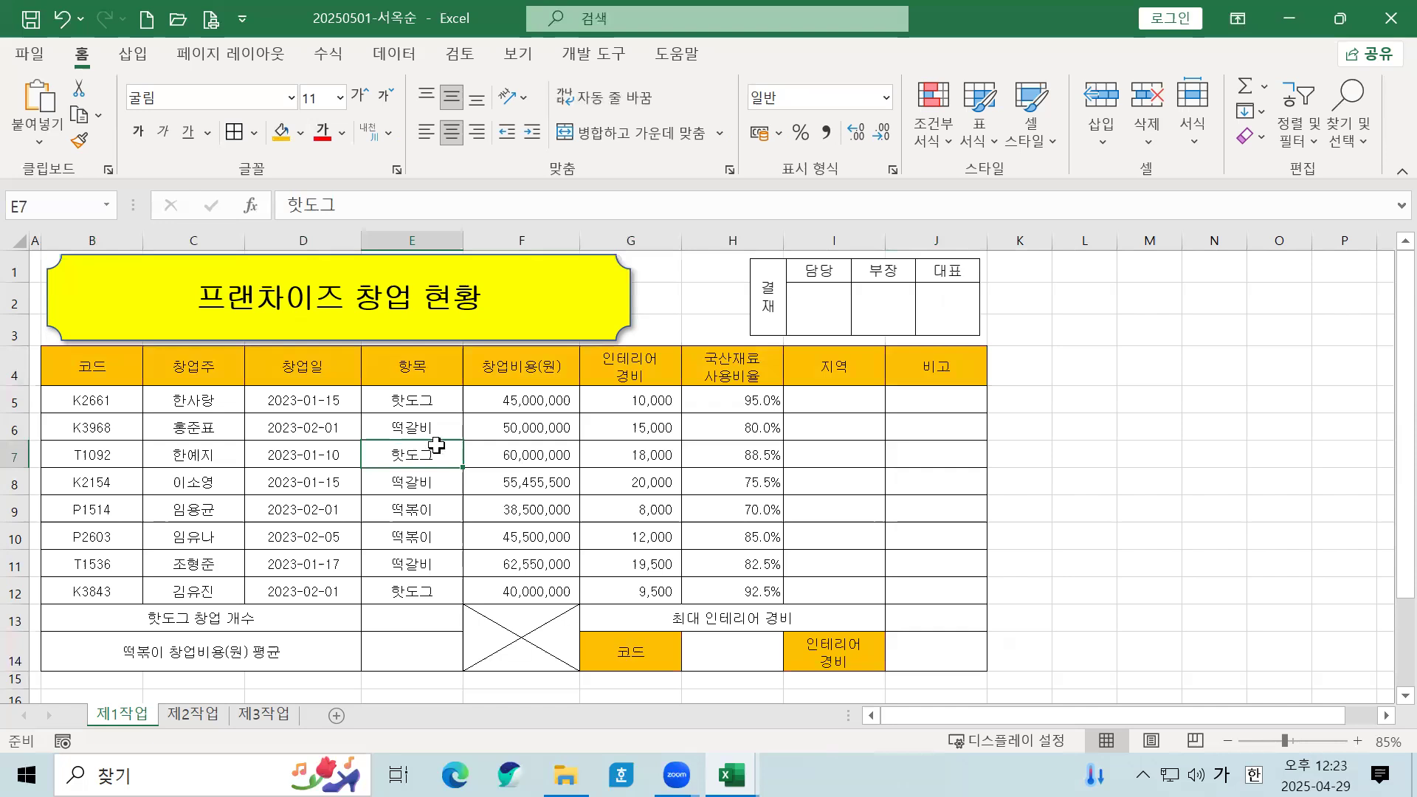
{"action": "left_click", "coordinate": [631, 454]}
{"action": "left_click", "coordinate": [552, 655]}
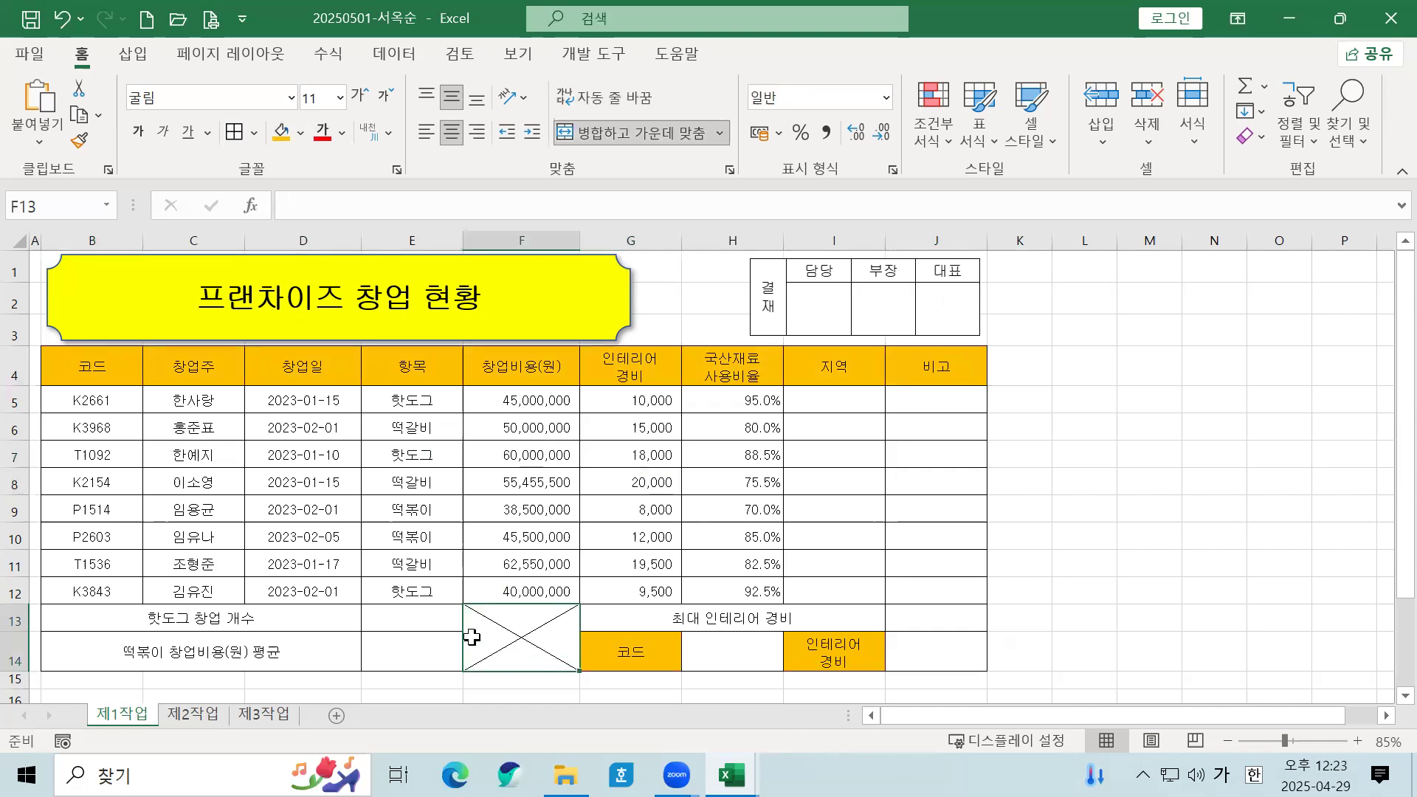
{"action": "right_click", "coordinate": [543, 666]}
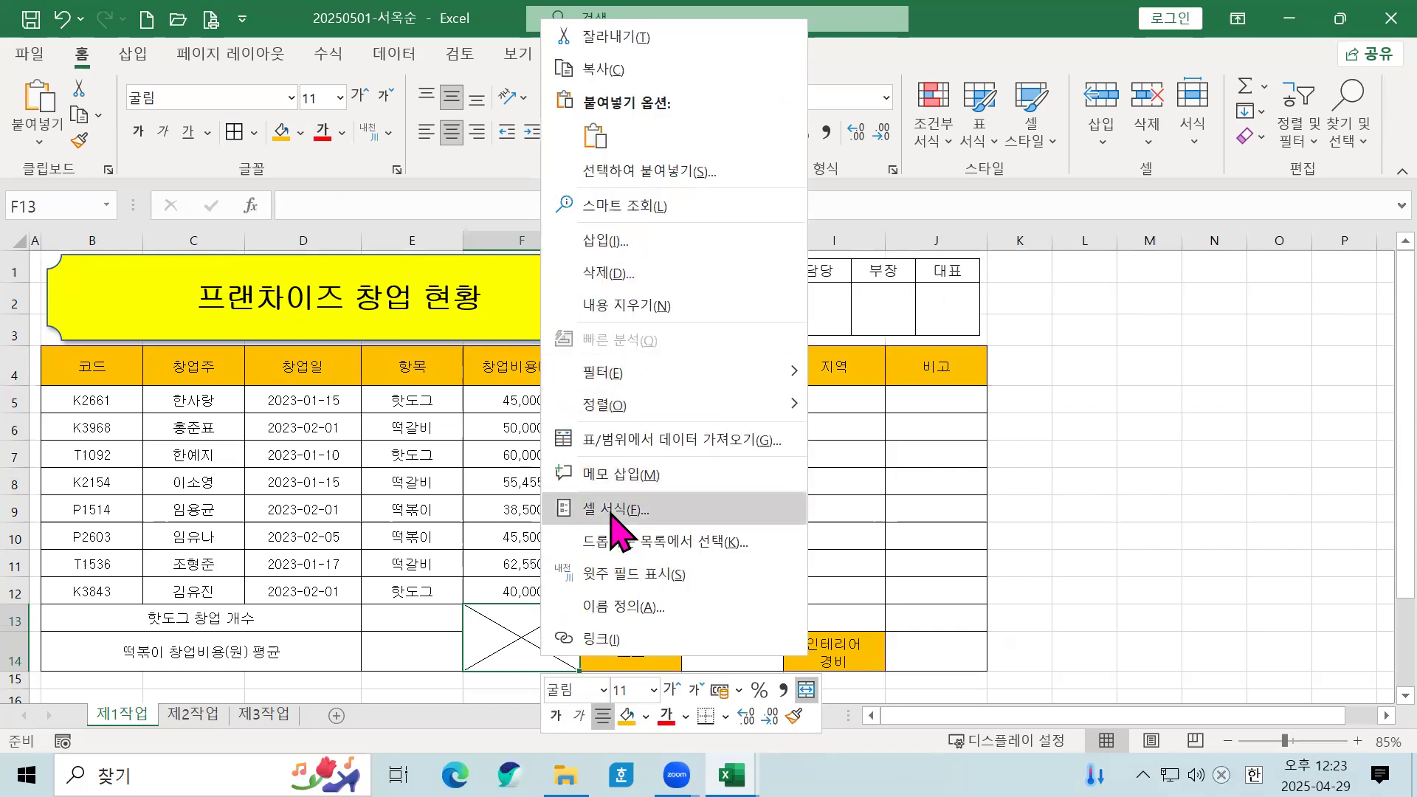
{"action": "left_click", "coordinate": [495, 616]}
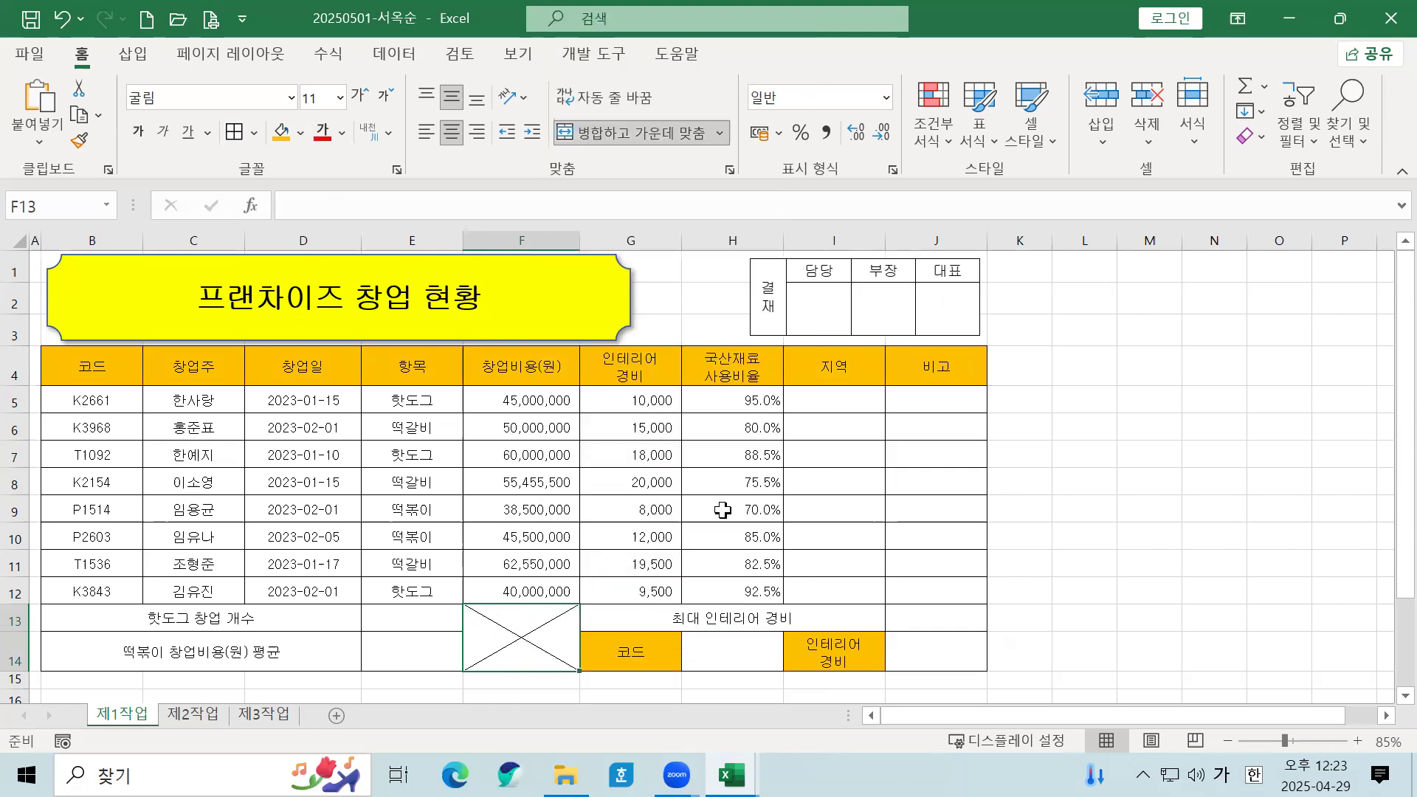
{"action": "left_click", "coordinate": [705, 539]}
{"action": "left_click", "coordinate": [531, 630]}
{"action": "right_click", "coordinate": [526, 627]}
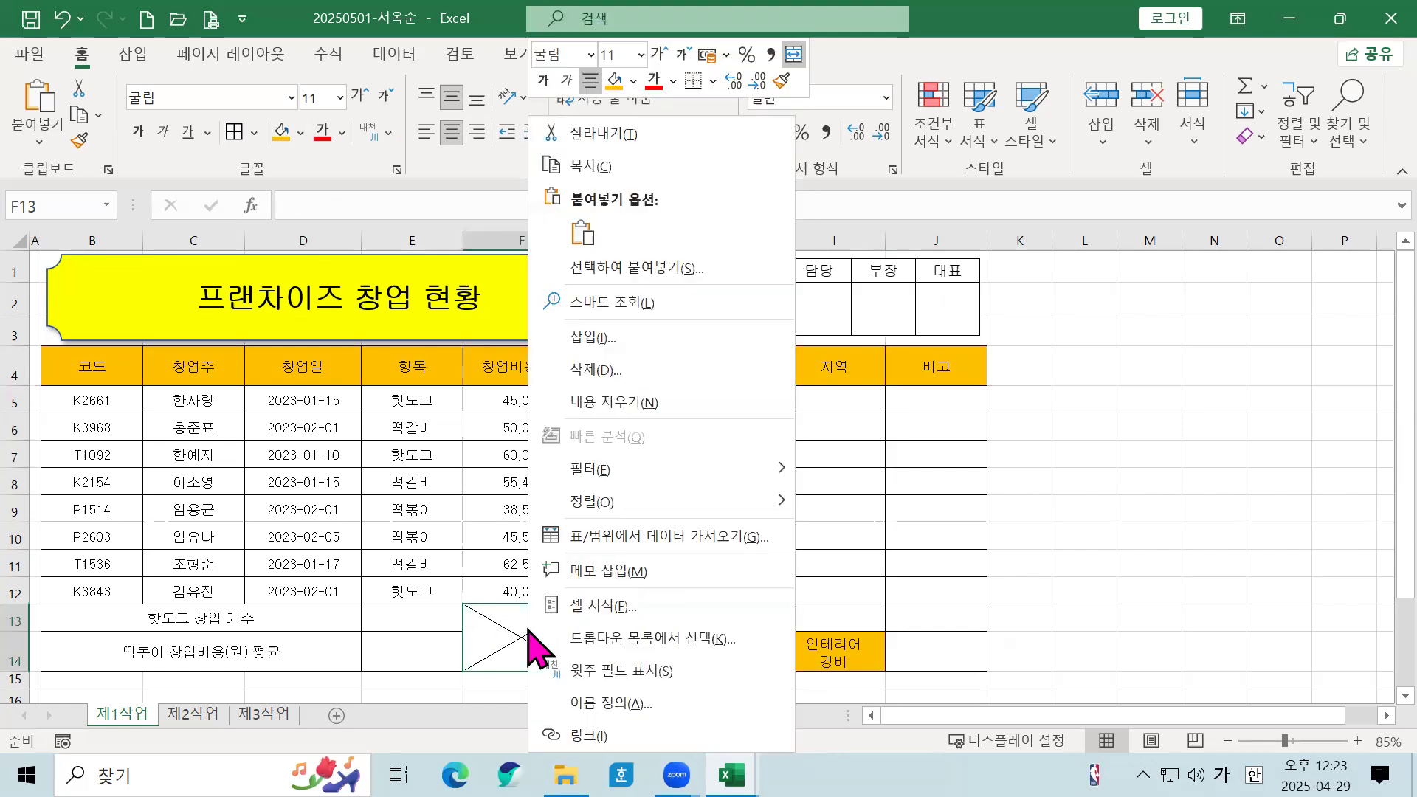
{"action": "left_click", "coordinate": [623, 611]}
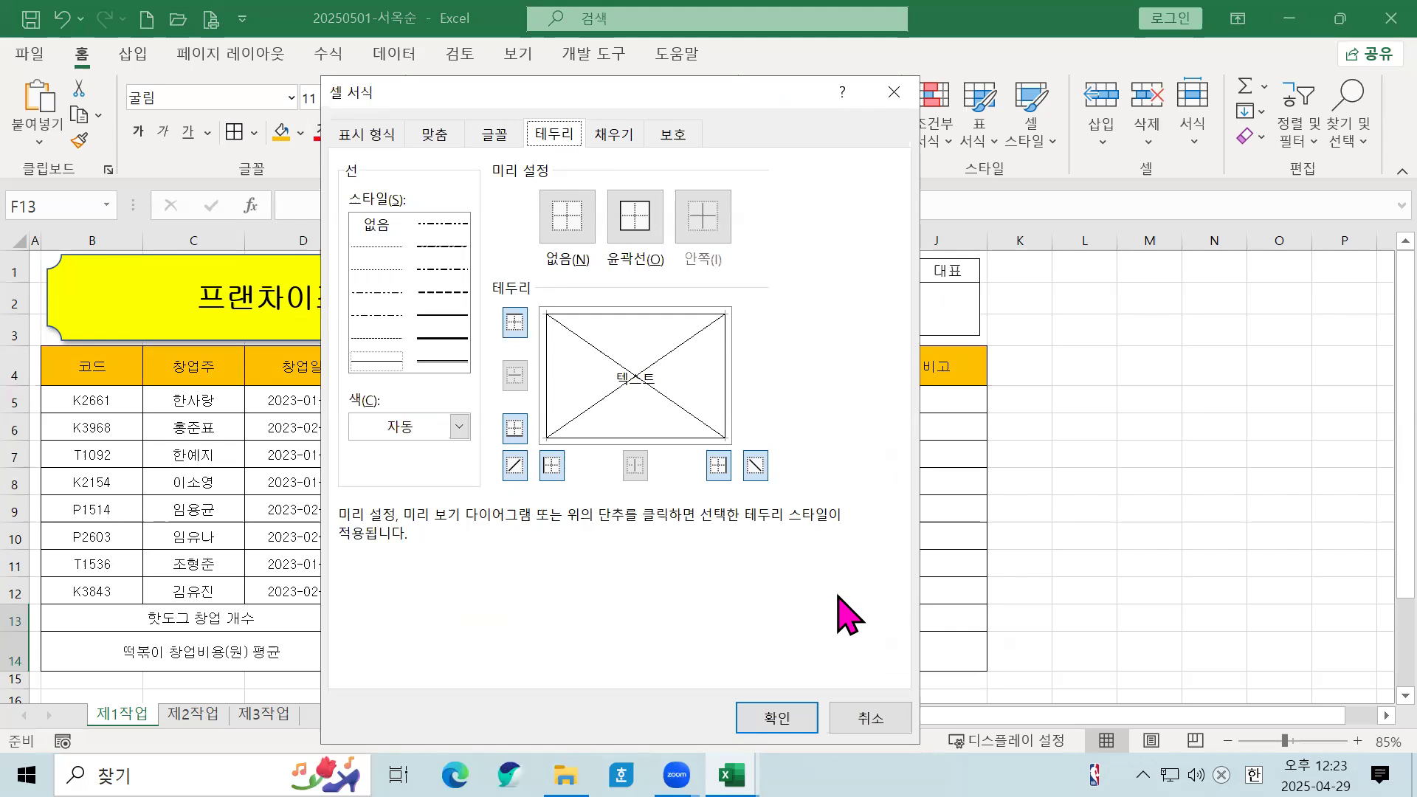
{"action": "left_click", "coordinate": [779, 721]}
{"action": "left_click", "coordinate": [742, 517]}
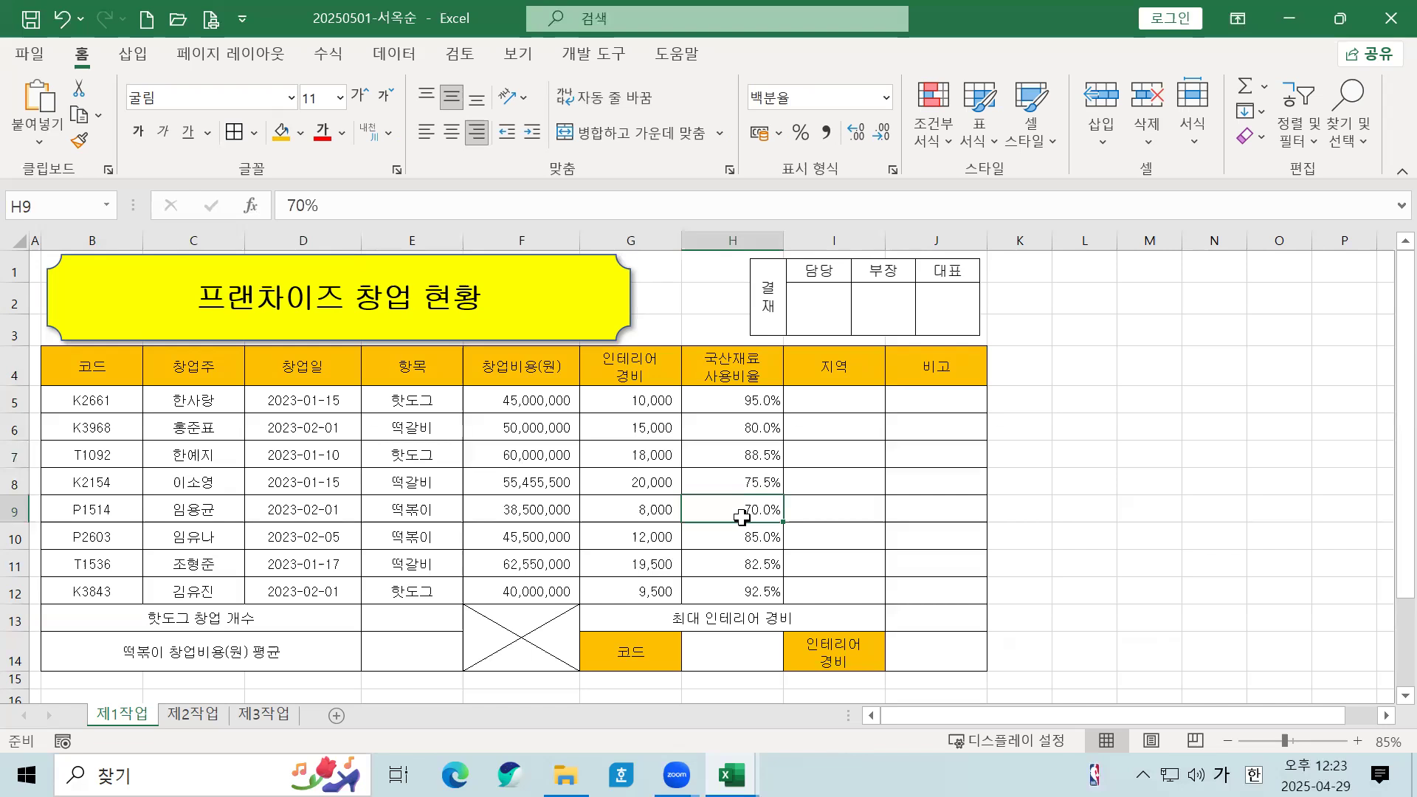
{"action": "left_click", "coordinate": [819, 428]}
{"action": "left_click", "coordinate": [859, 469]}
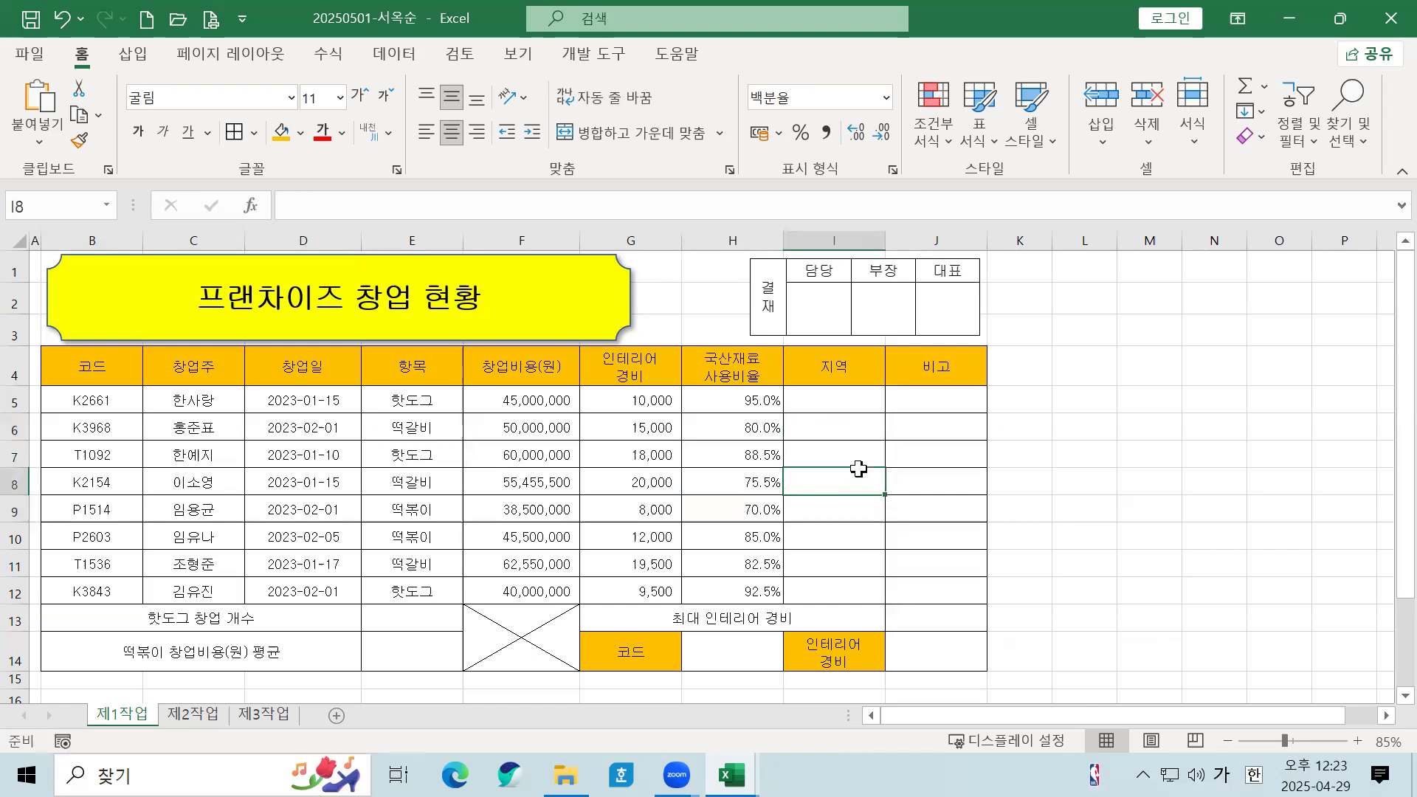
Step: Try setting H14's data validation to List, then cancel without applying
{"action": "left_click", "coordinate": [470, 489]}
{"action": "left_click", "coordinate": [426, 478]}
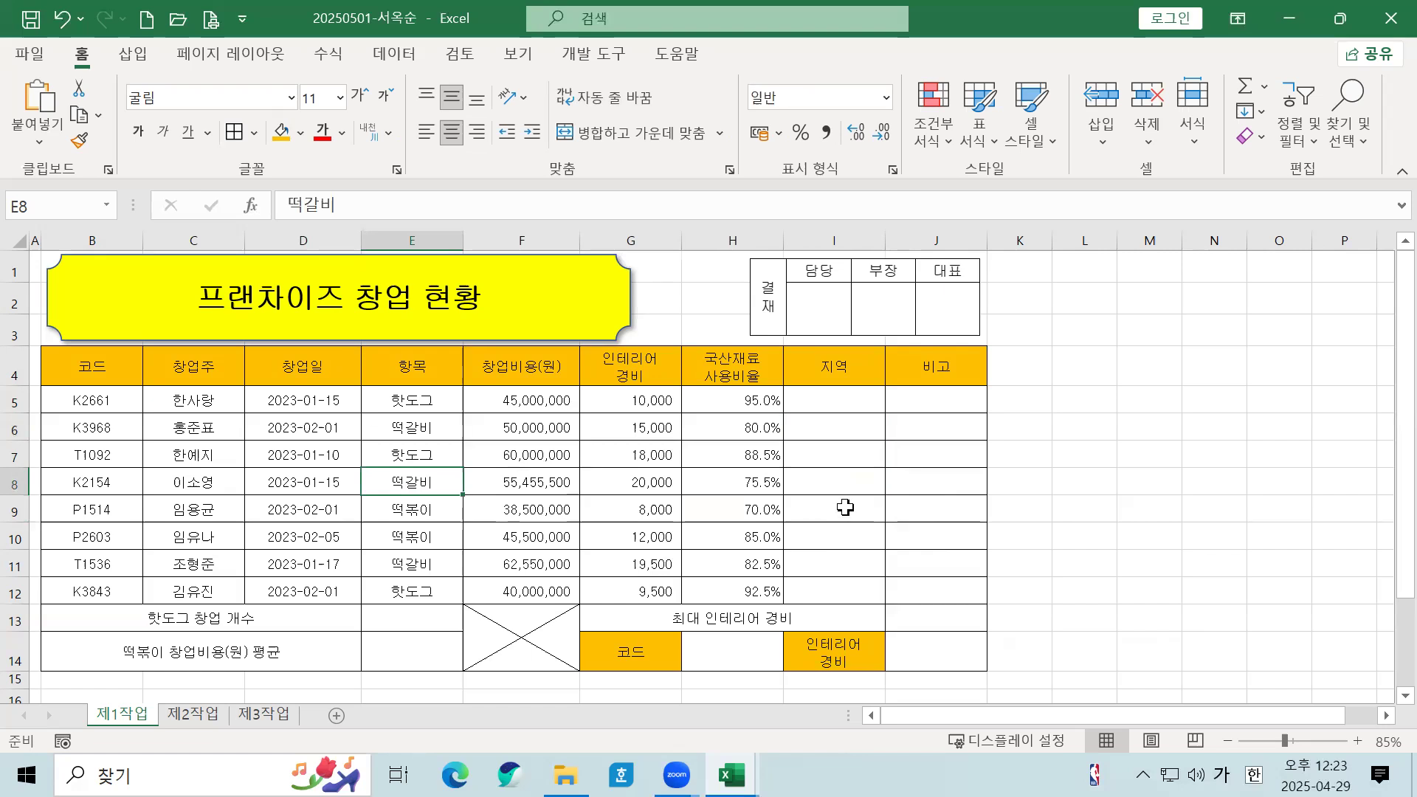
{"action": "left_click", "coordinate": [743, 662]}
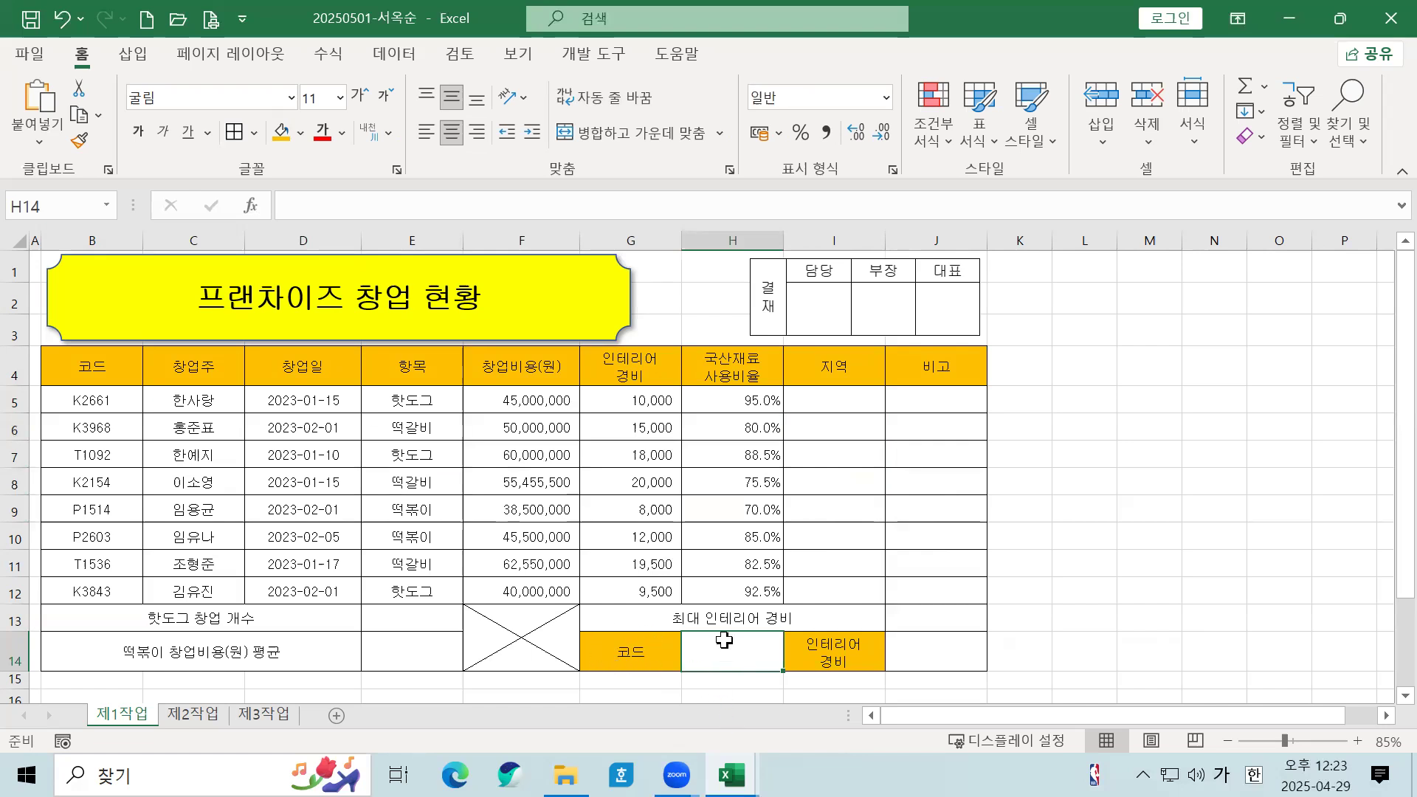
{"action": "left_click", "coordinate": [394, 55]}
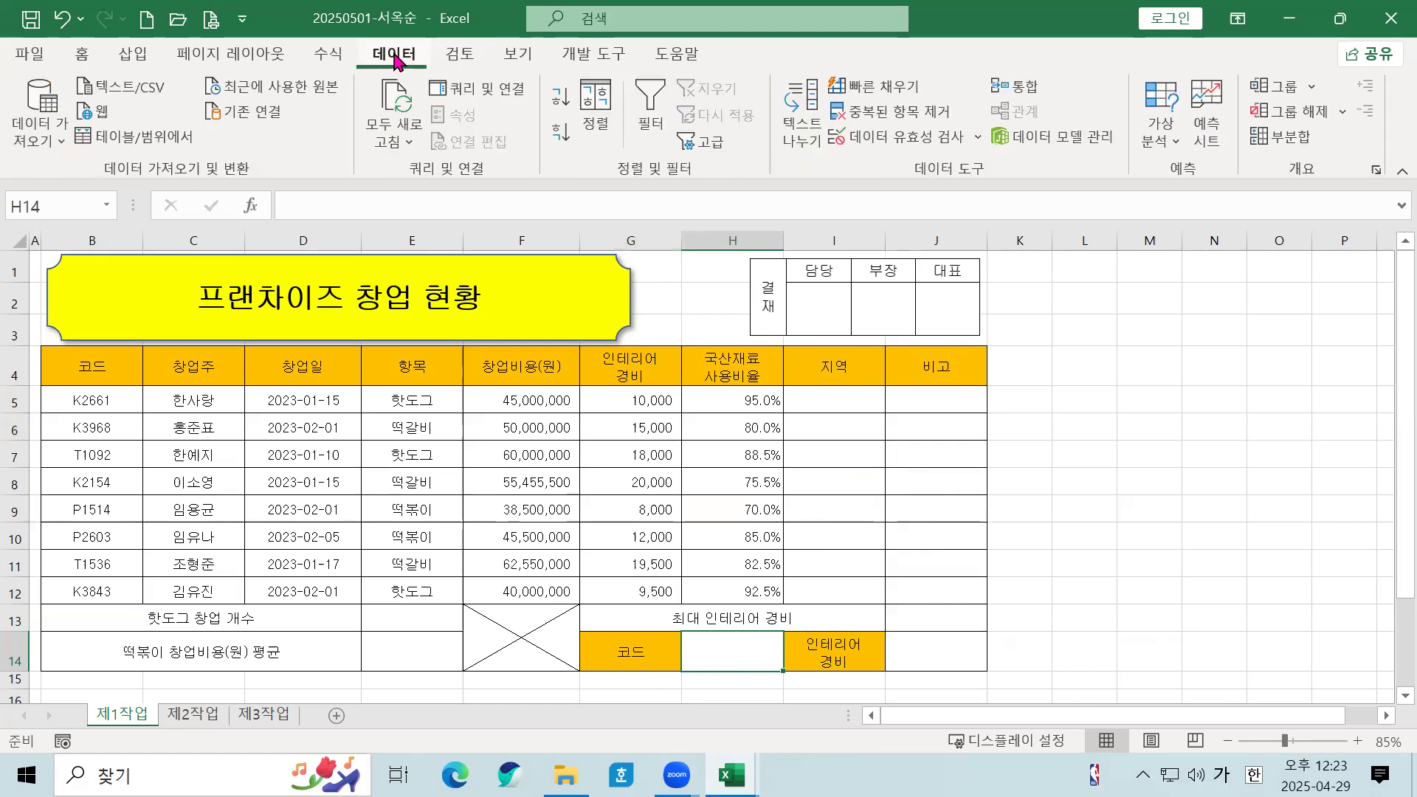
{"action": "left_click", "coordinate": [896, 147]}
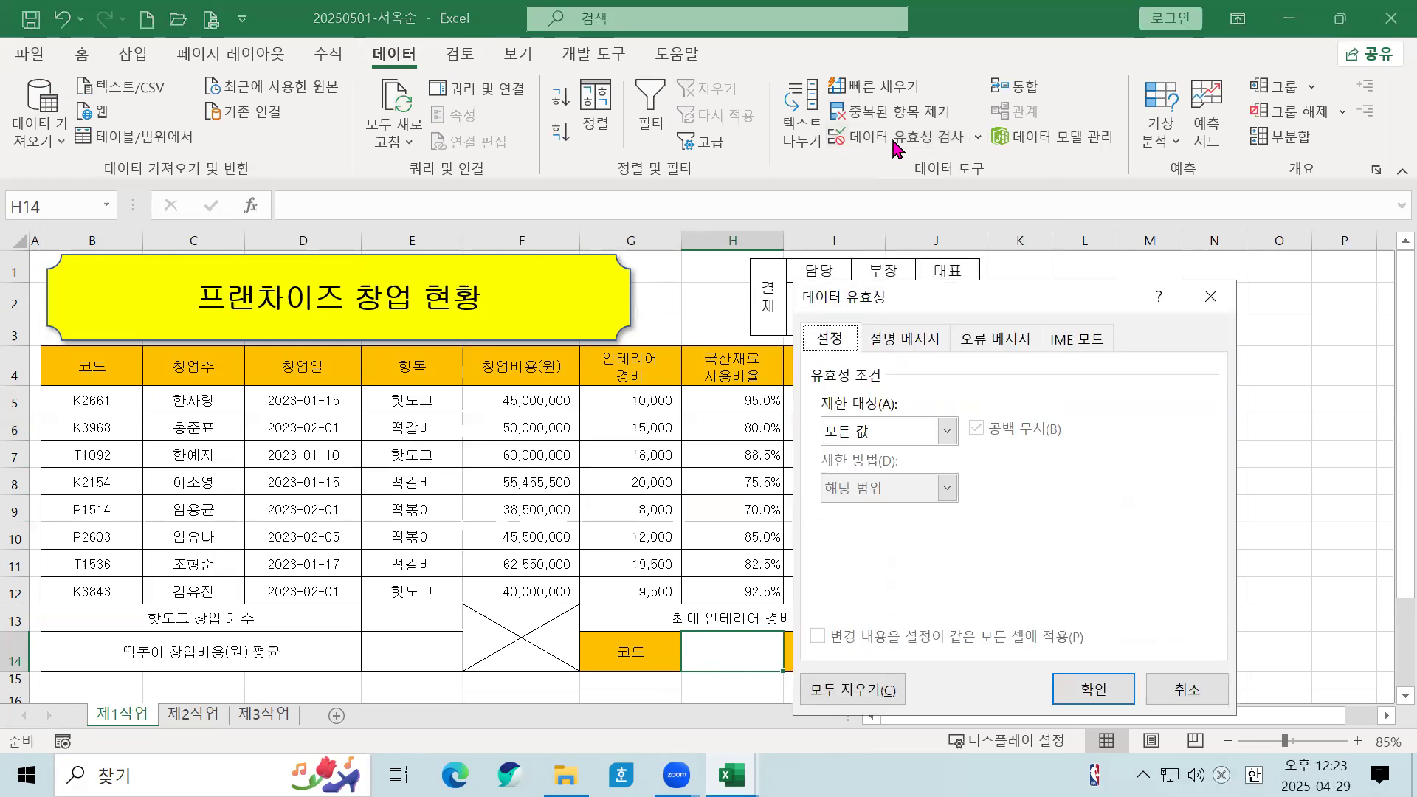
{"action": "left_click", "coordinate": [891, 436]}
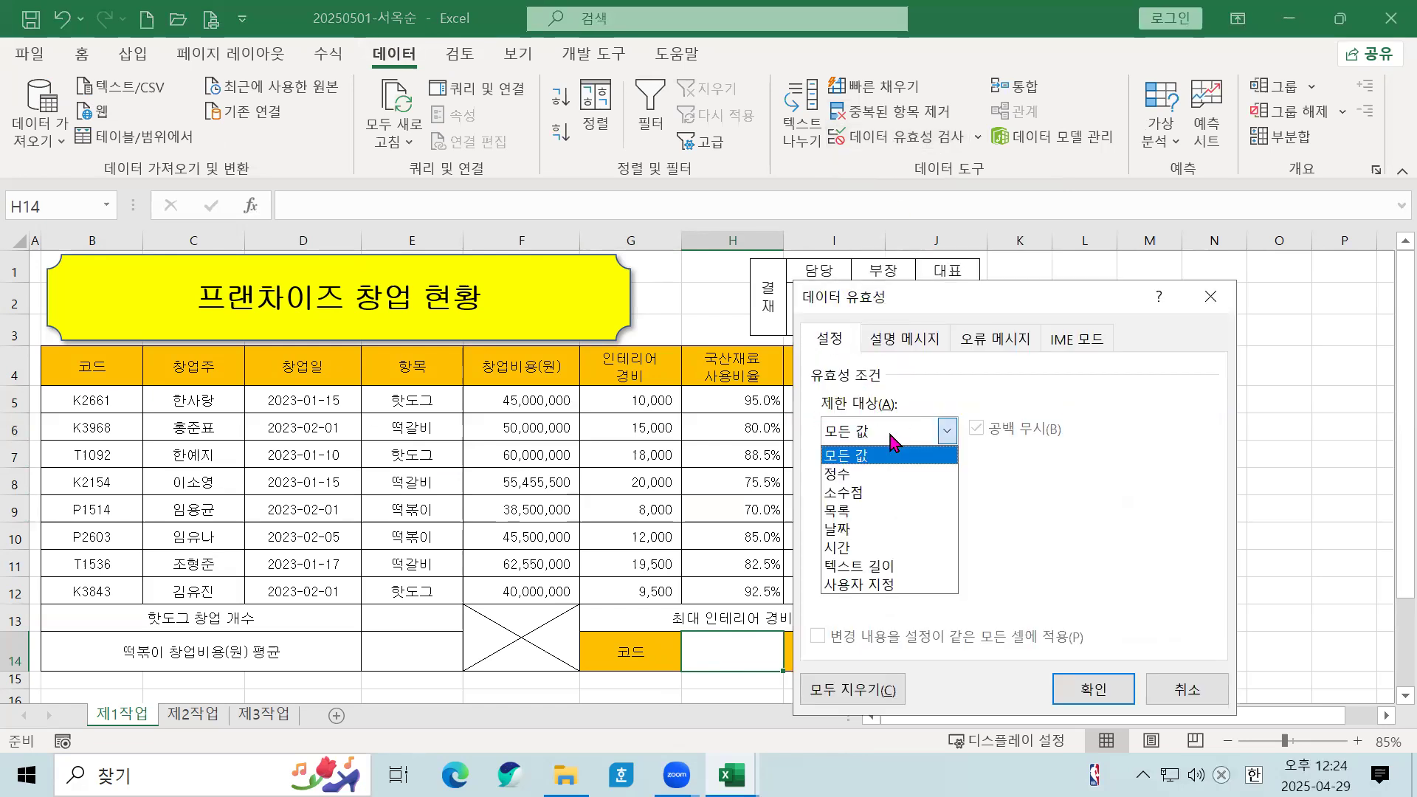
{"action": "left_click", "coordinate": [871, 511]}
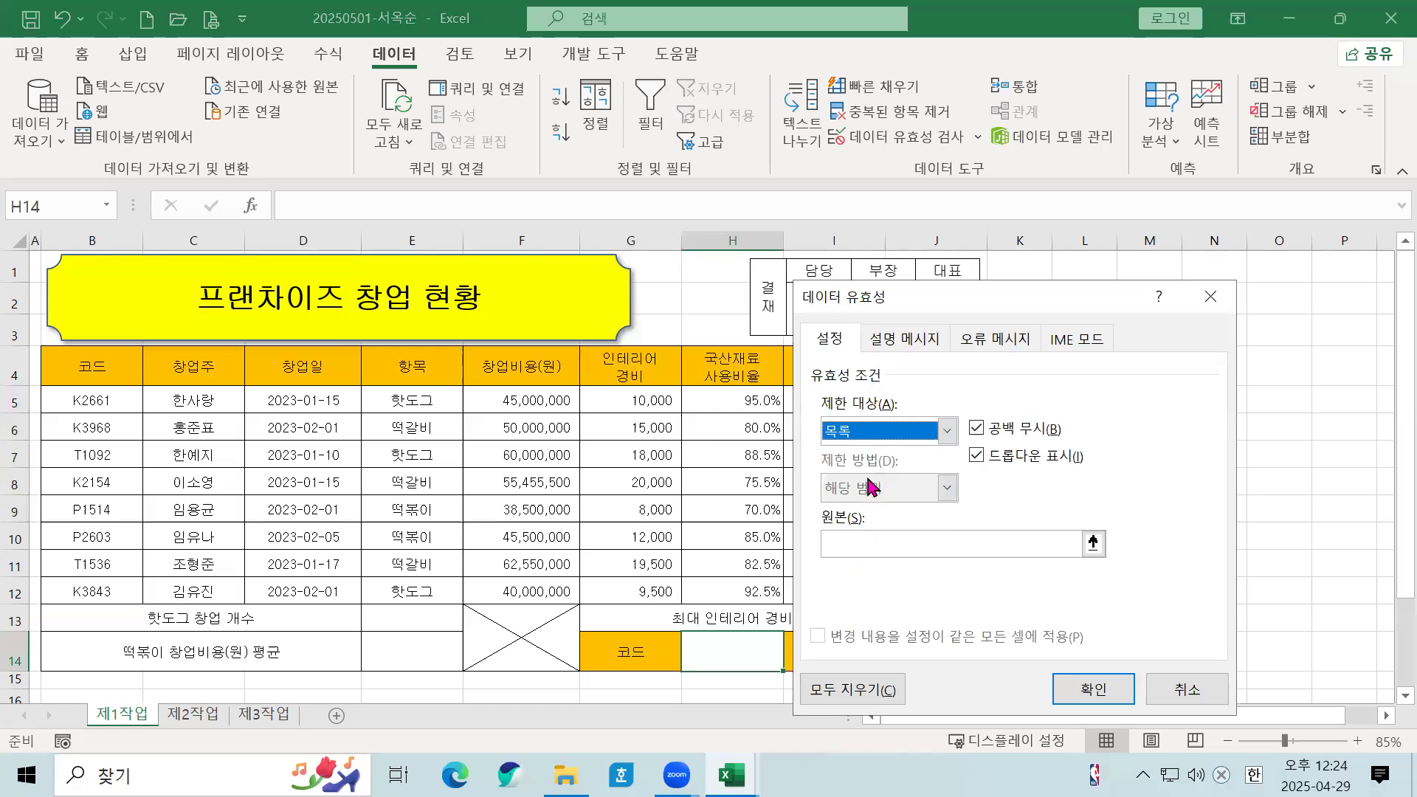
{"action": "left_click", "coordinate": [1206, 693]}
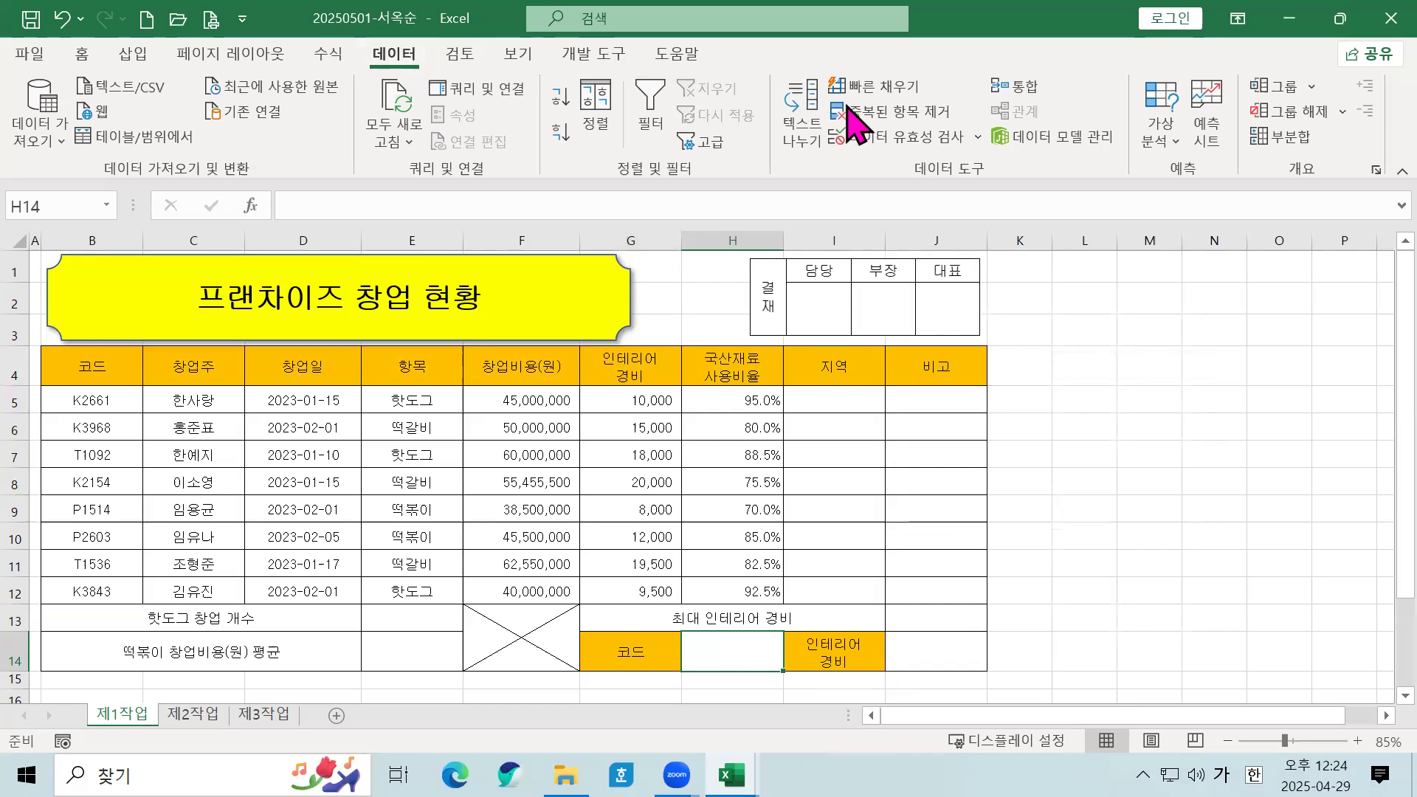
Step: Restrict H14 to a dropdown list sourced from the codes in B5:B12
{"action": "left_click", "coordinate": [893, 138]}
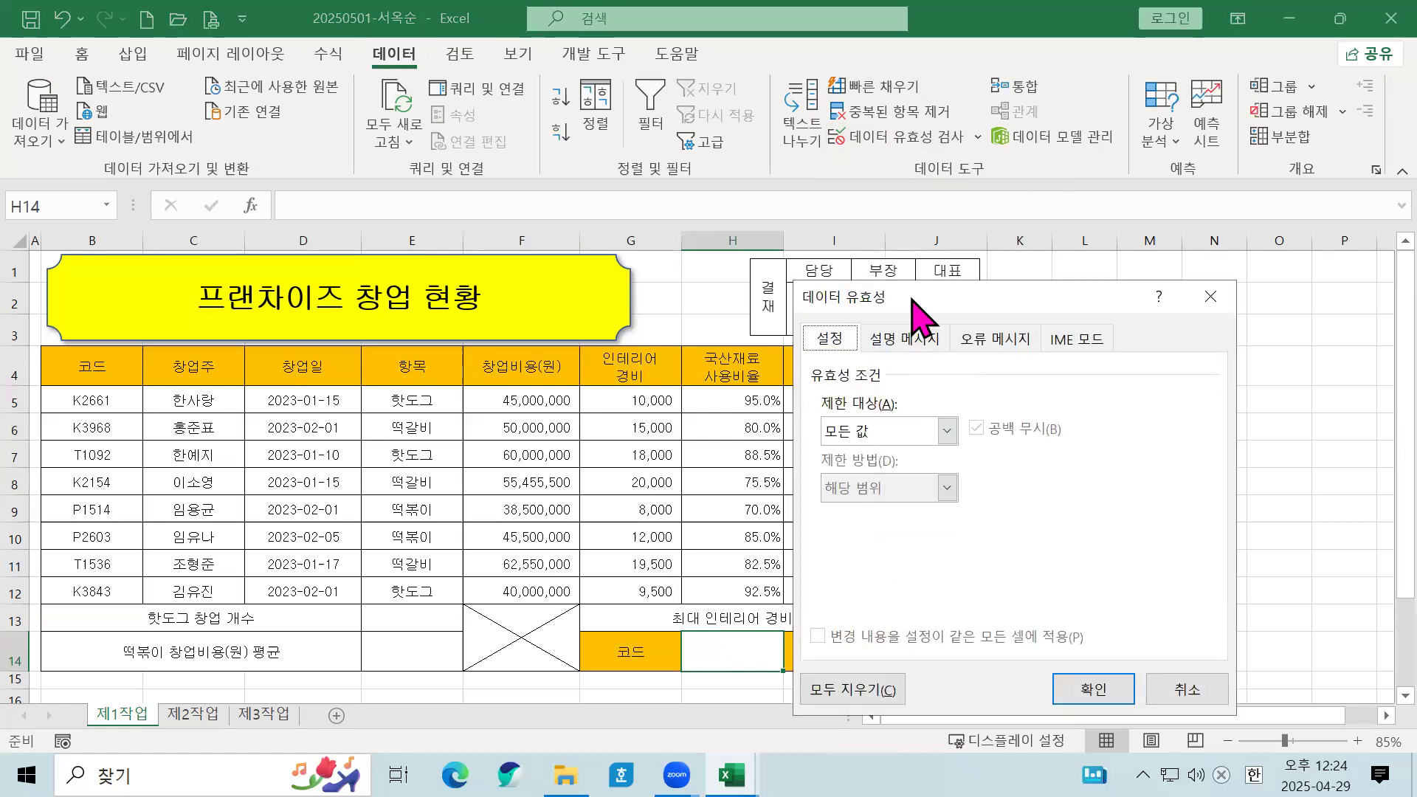
{"action": "left_click_drag", "start_coordinate": [922, 299], "coordinate": [863, 171]}
{"action": "left_click", "coordinate": [841, 304]}
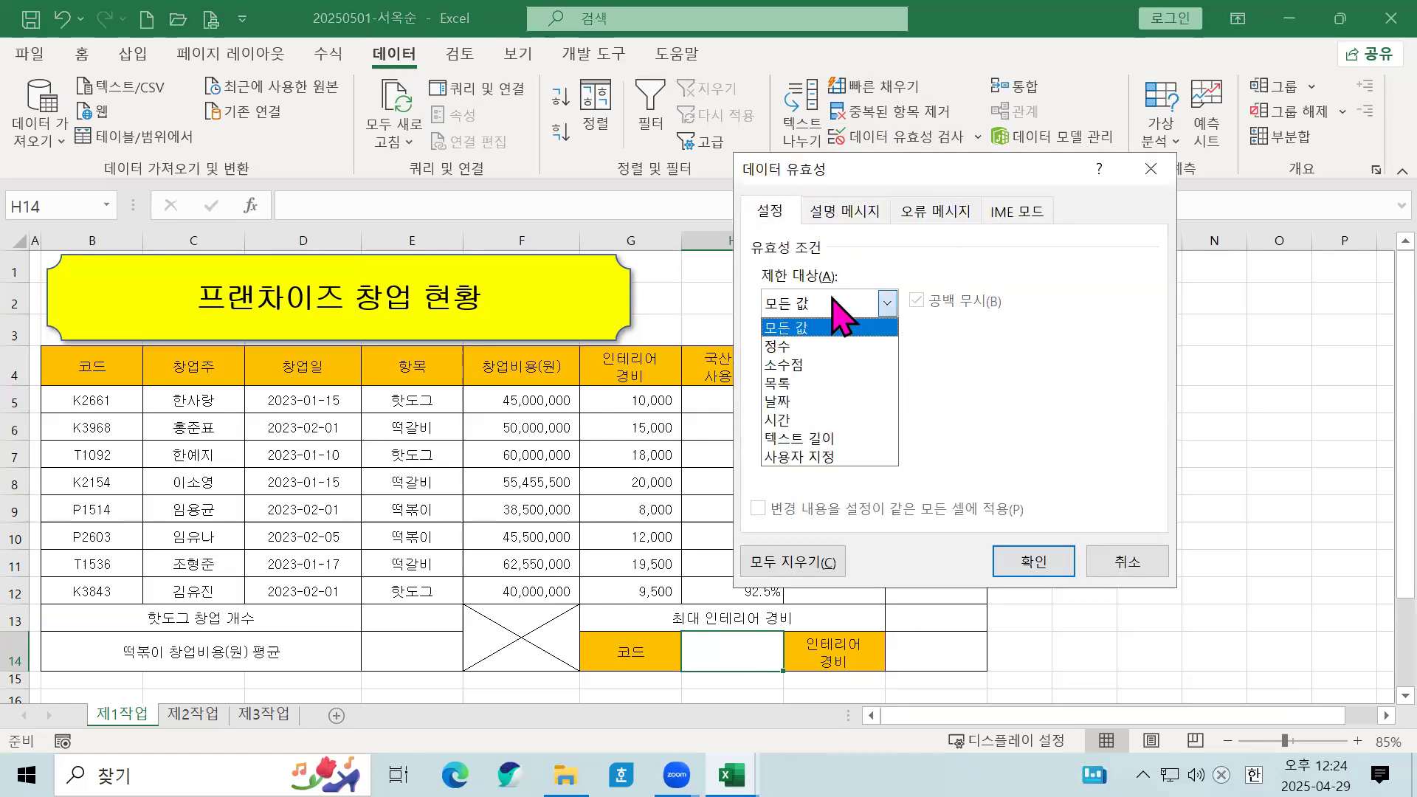
{"action": "left_click", "coordinate": [812, 384]}
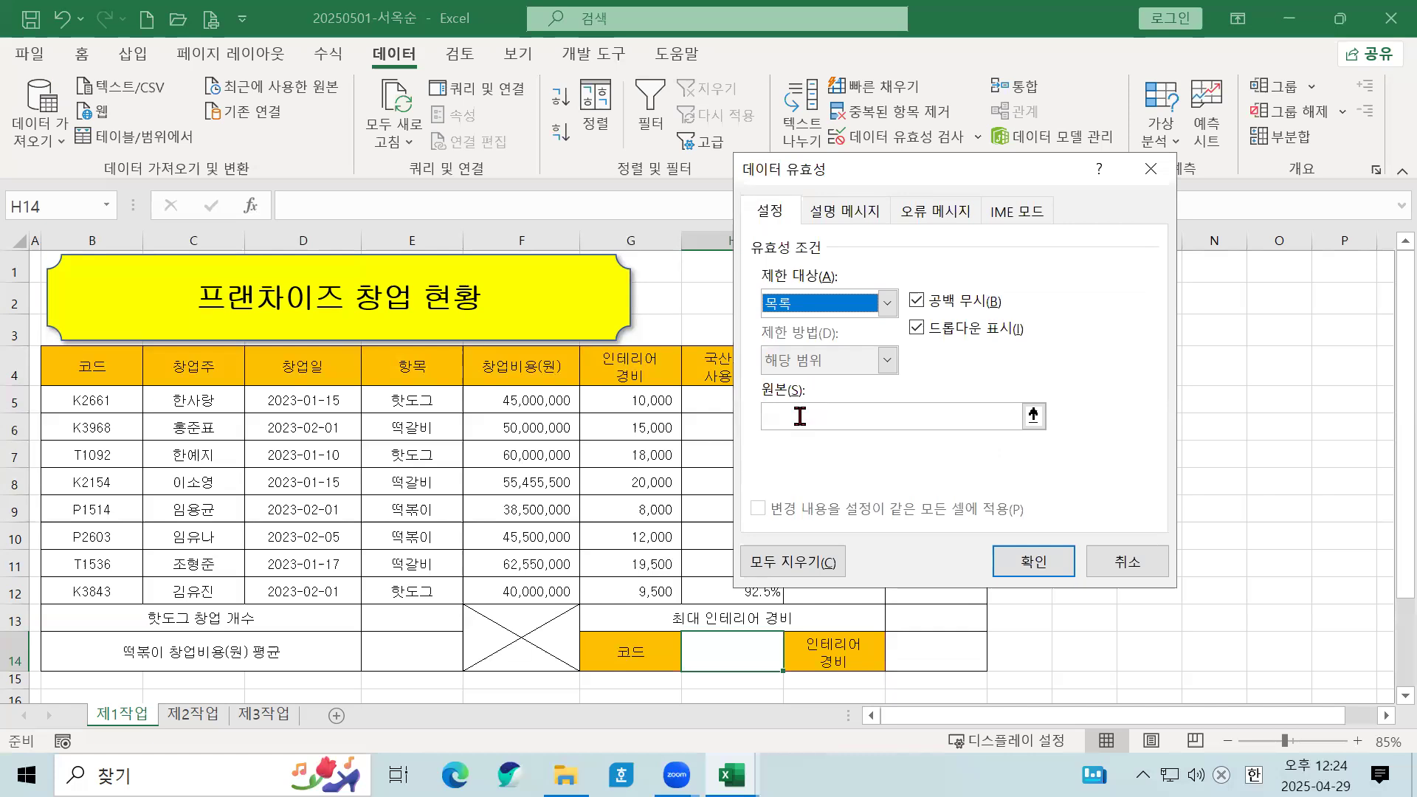
{"action": "left_click", "coordinate": [800, 417]}
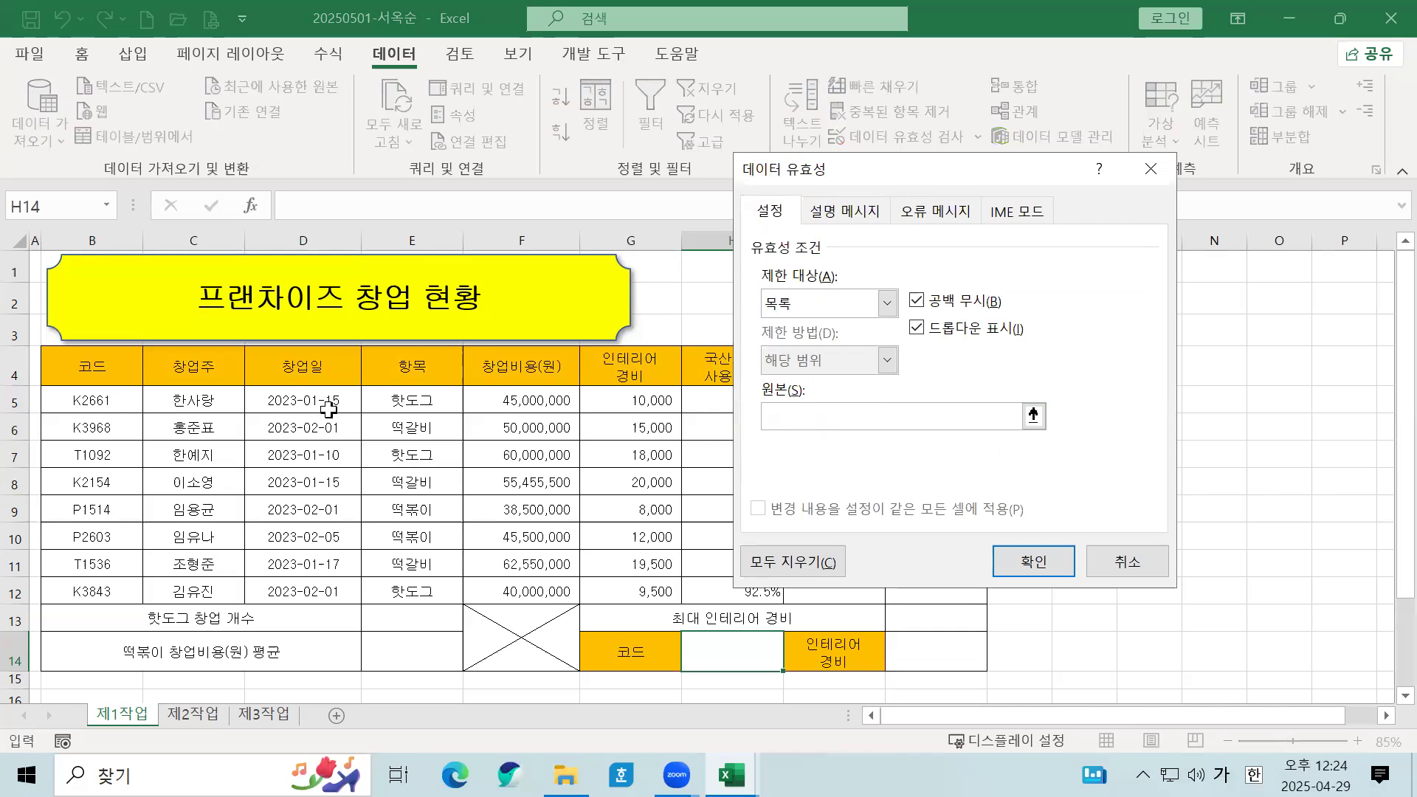
{"action": "left_click_drag", "start_coordinate": [108, 391], "coordinate": [108, 595]}
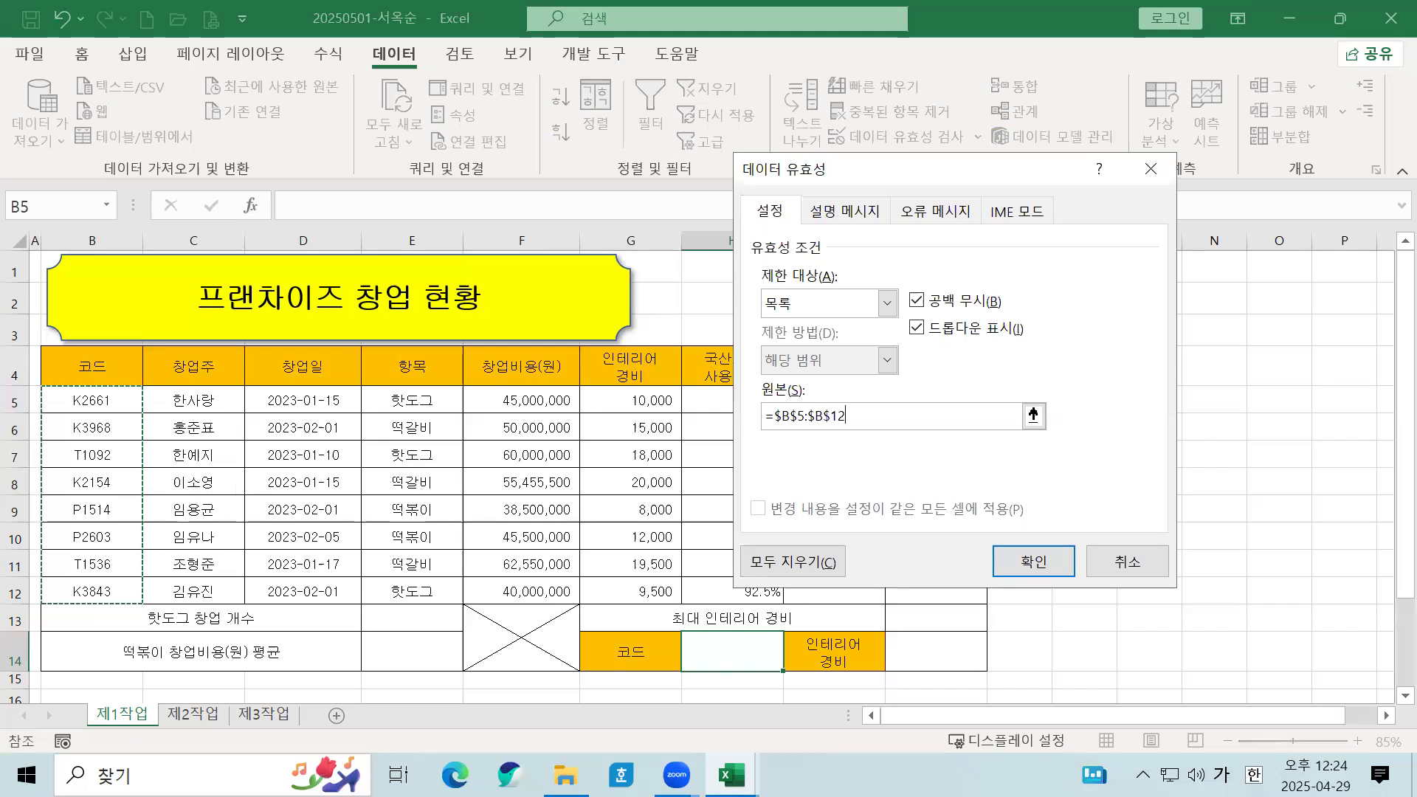
{"action": "left_click", "coordinate": [1049, 567]}
{"action": "left_click", "coordinate": [792, 661]}
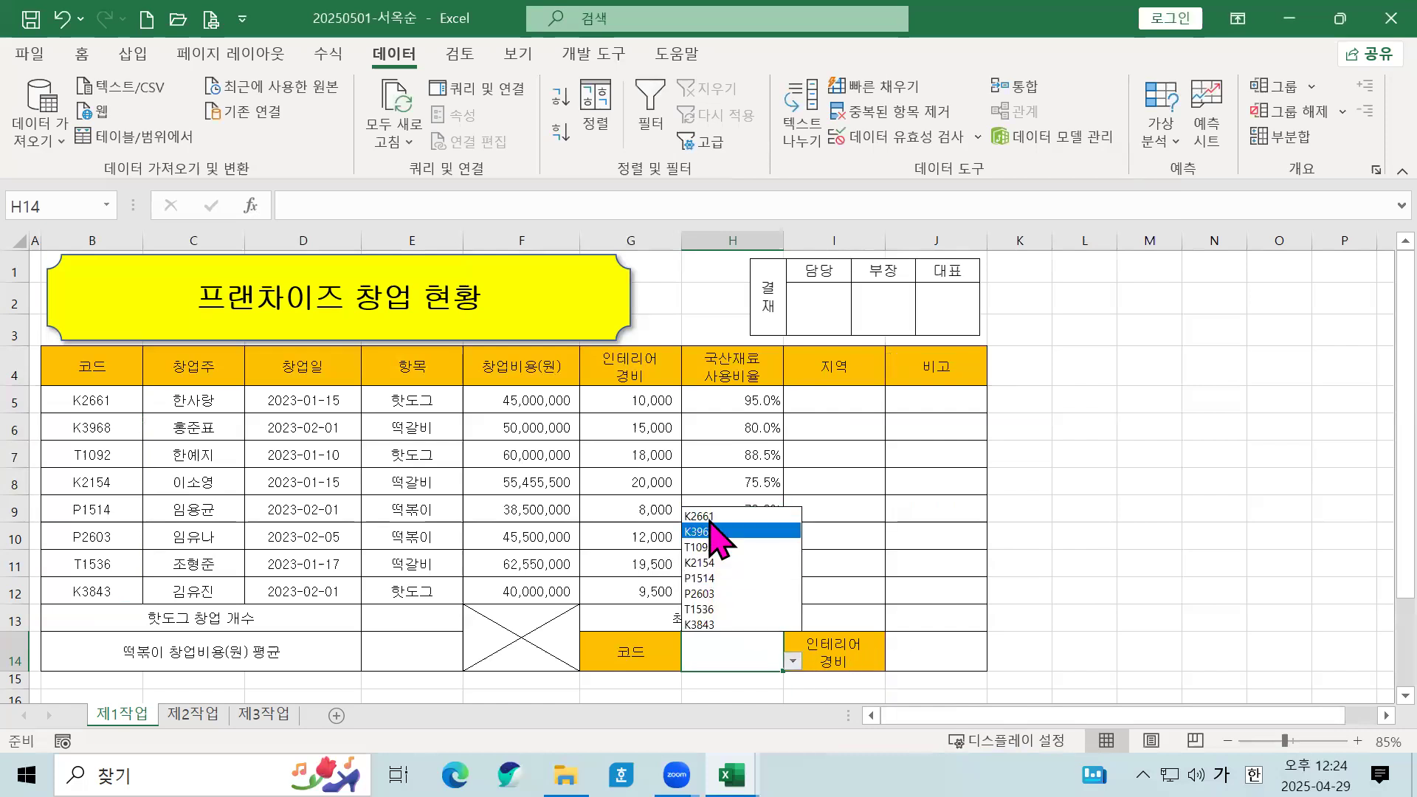
Step: Choose K2661 from H14's dropdown list of codes
{"action": "left_click", "coordinate": [709, 517]}
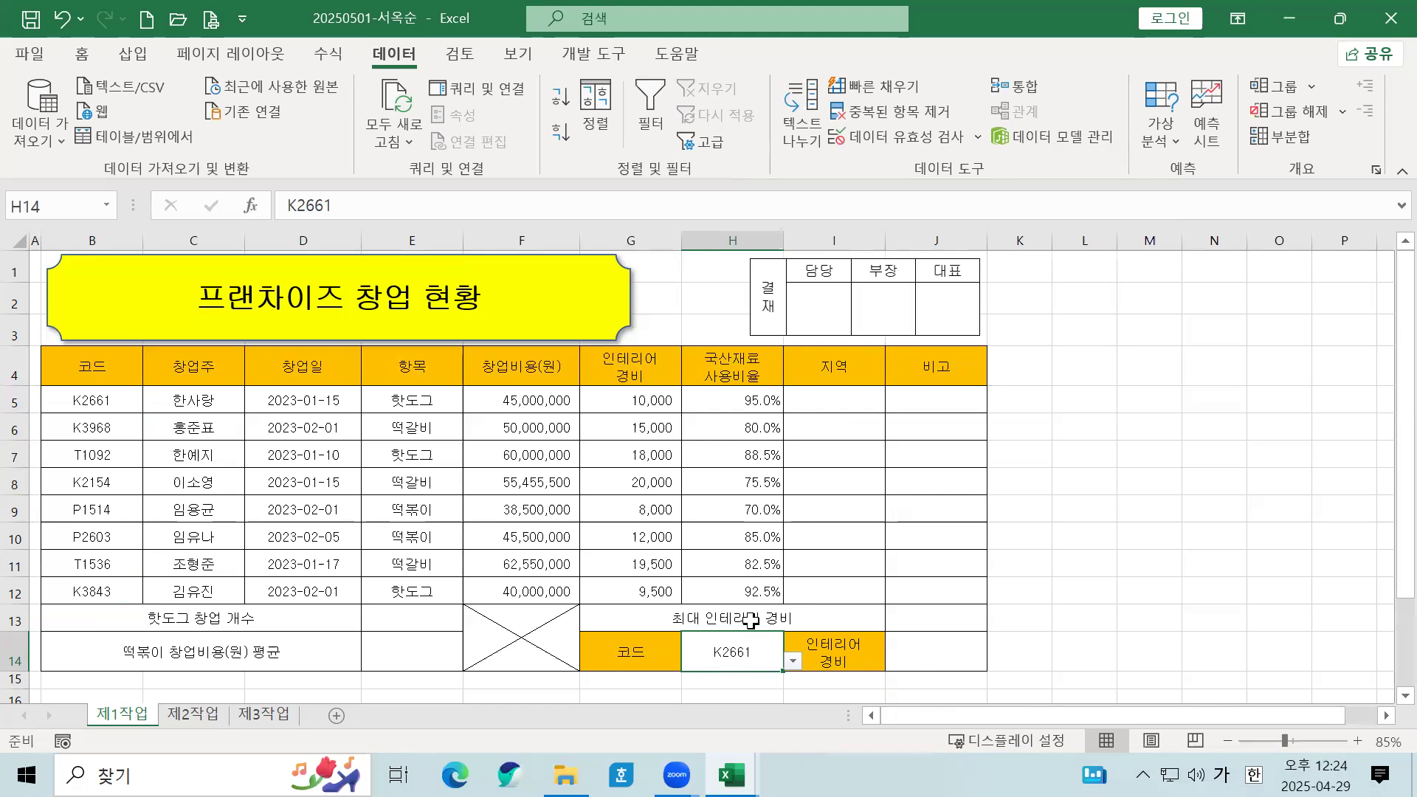
{"action": "left_click", "coordinate": [656, 514]}
{"action": "left_click", "coordinate": [762, 515]}
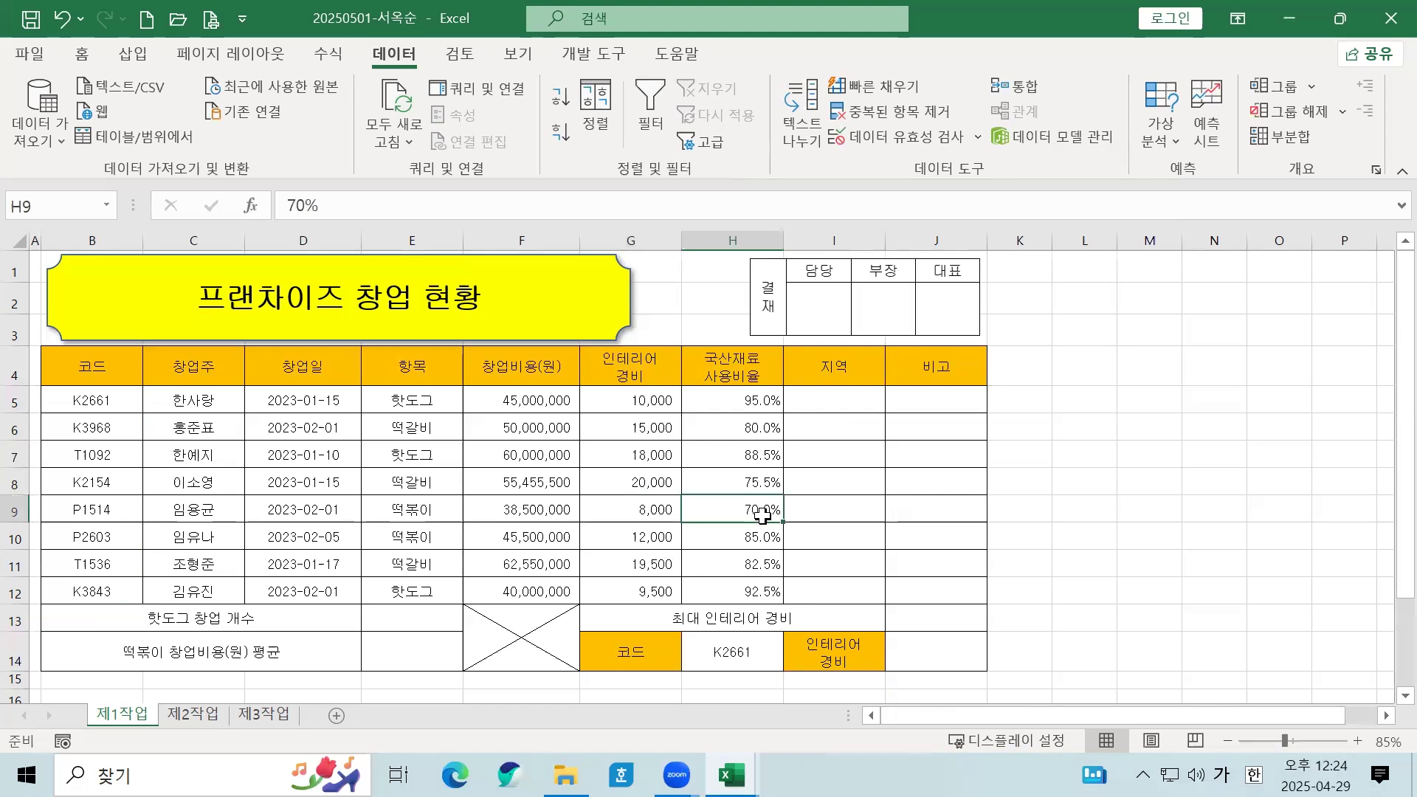
{"action": "left_click", "coordinate": [902, 485]}
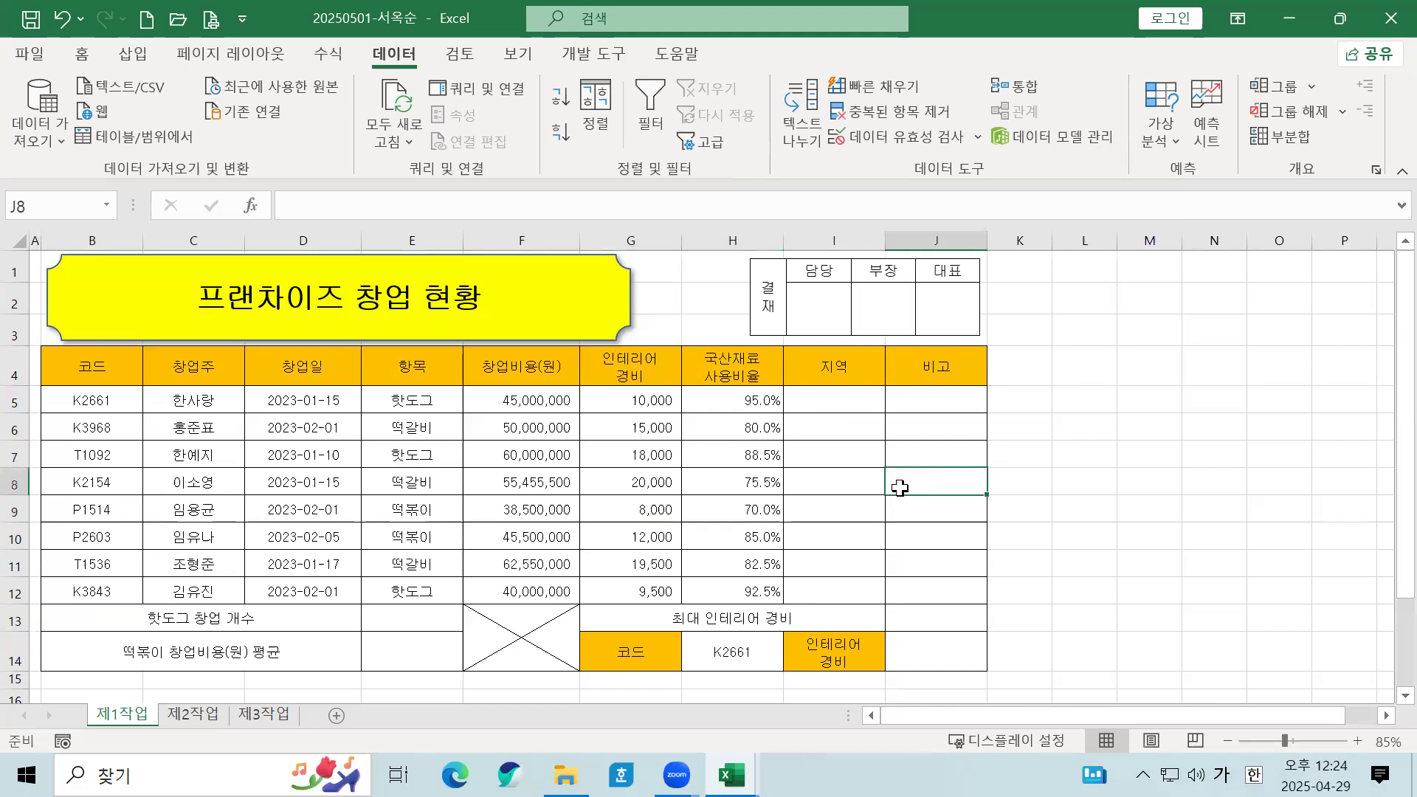
{"action": "left_click", "coordinate": [628, 392]}
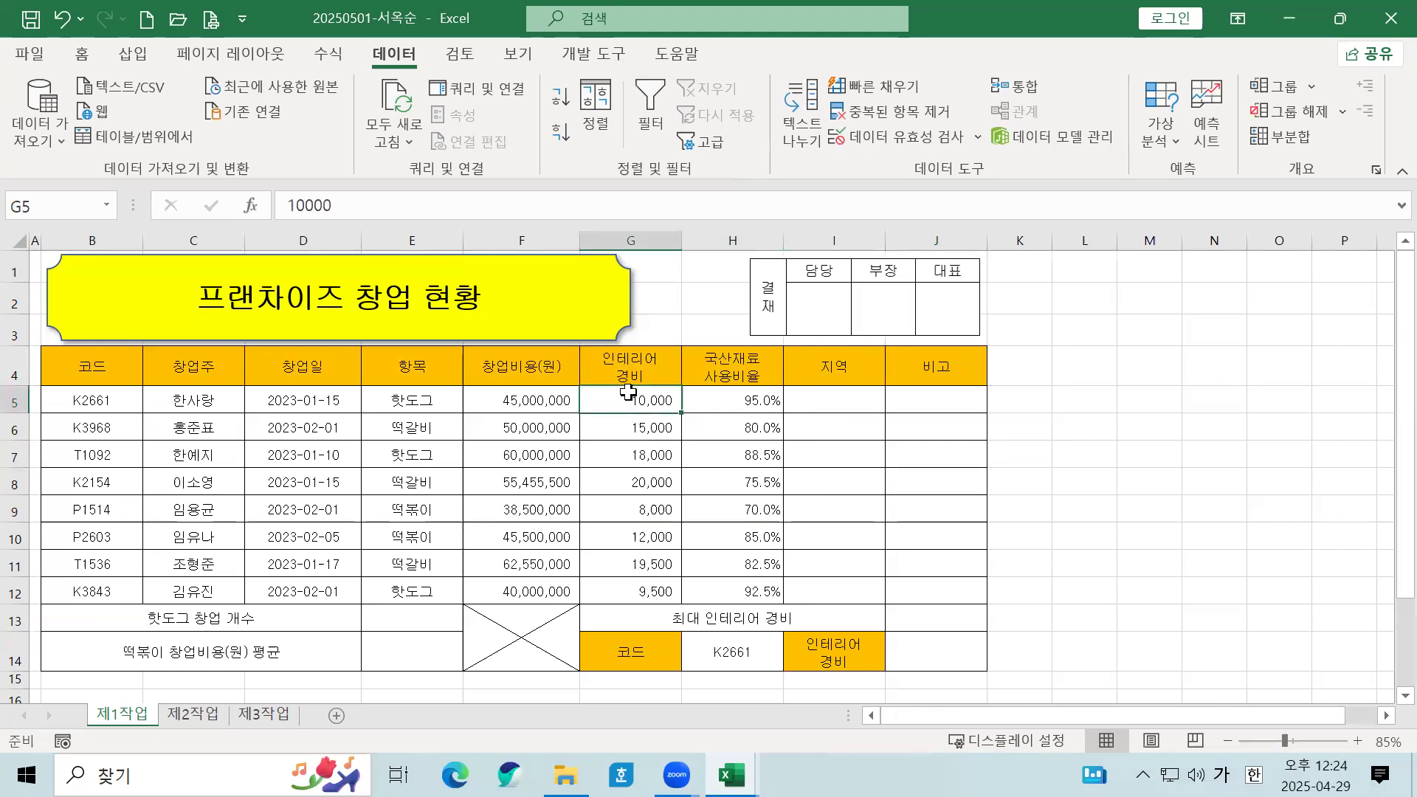
Step: Give G5:G12 the custom number format #,##0"천원" so values read like 10,000천원
{"action": "left_click_drag", "start_coordinate": [629, 391], "coordinate": [624, 595]}
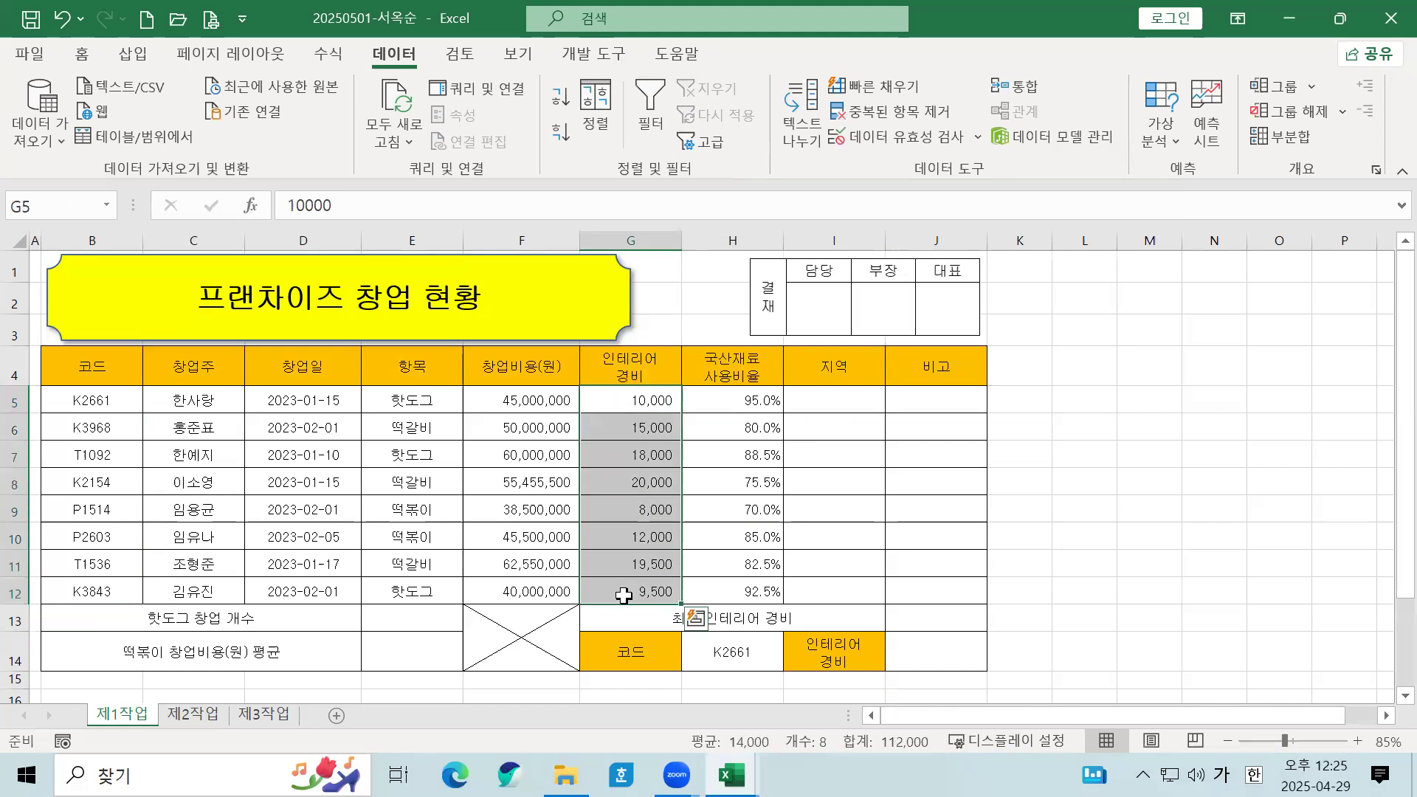
{"action": "right_click", "coordinate": [632, 445]}
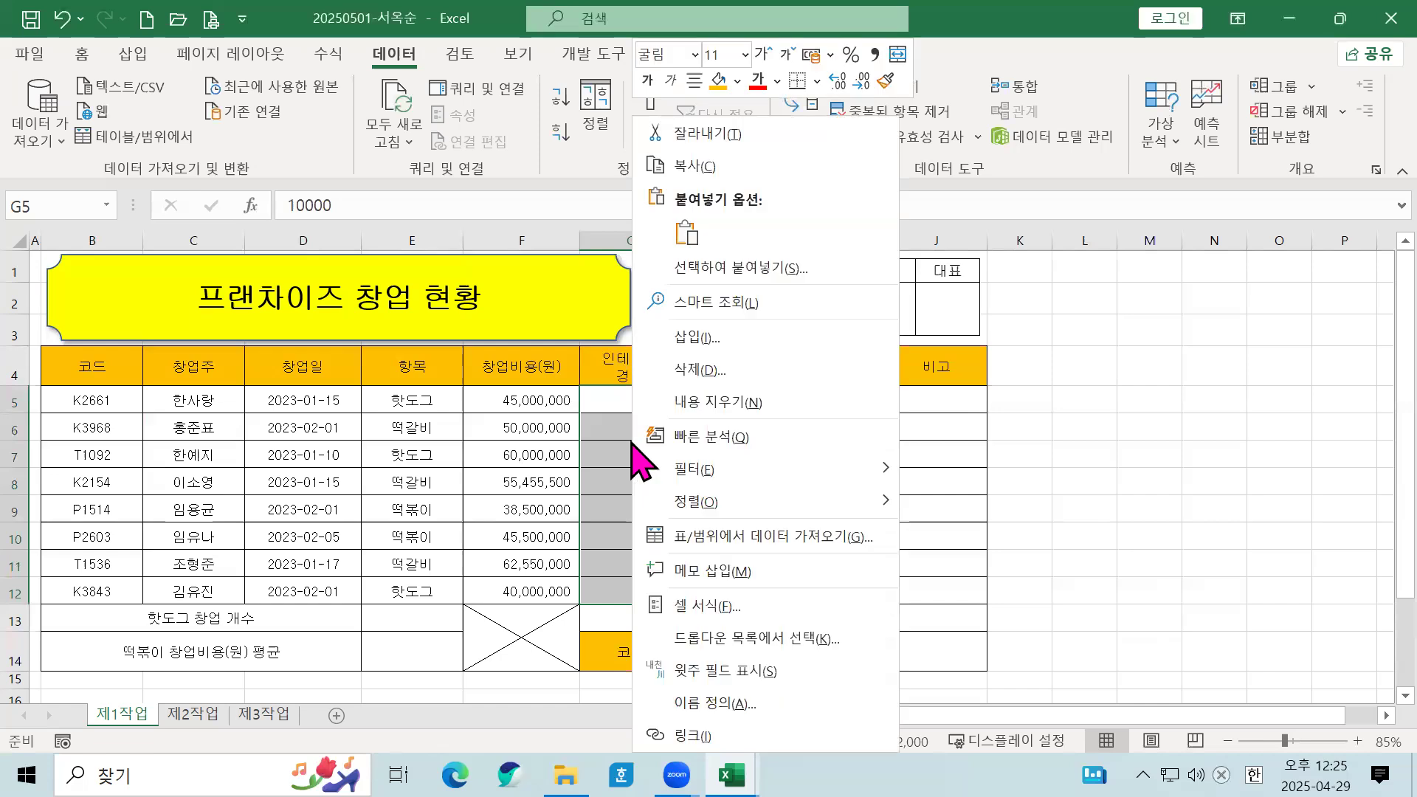
{"action": "left_click", "coordinate": [699, 605]}
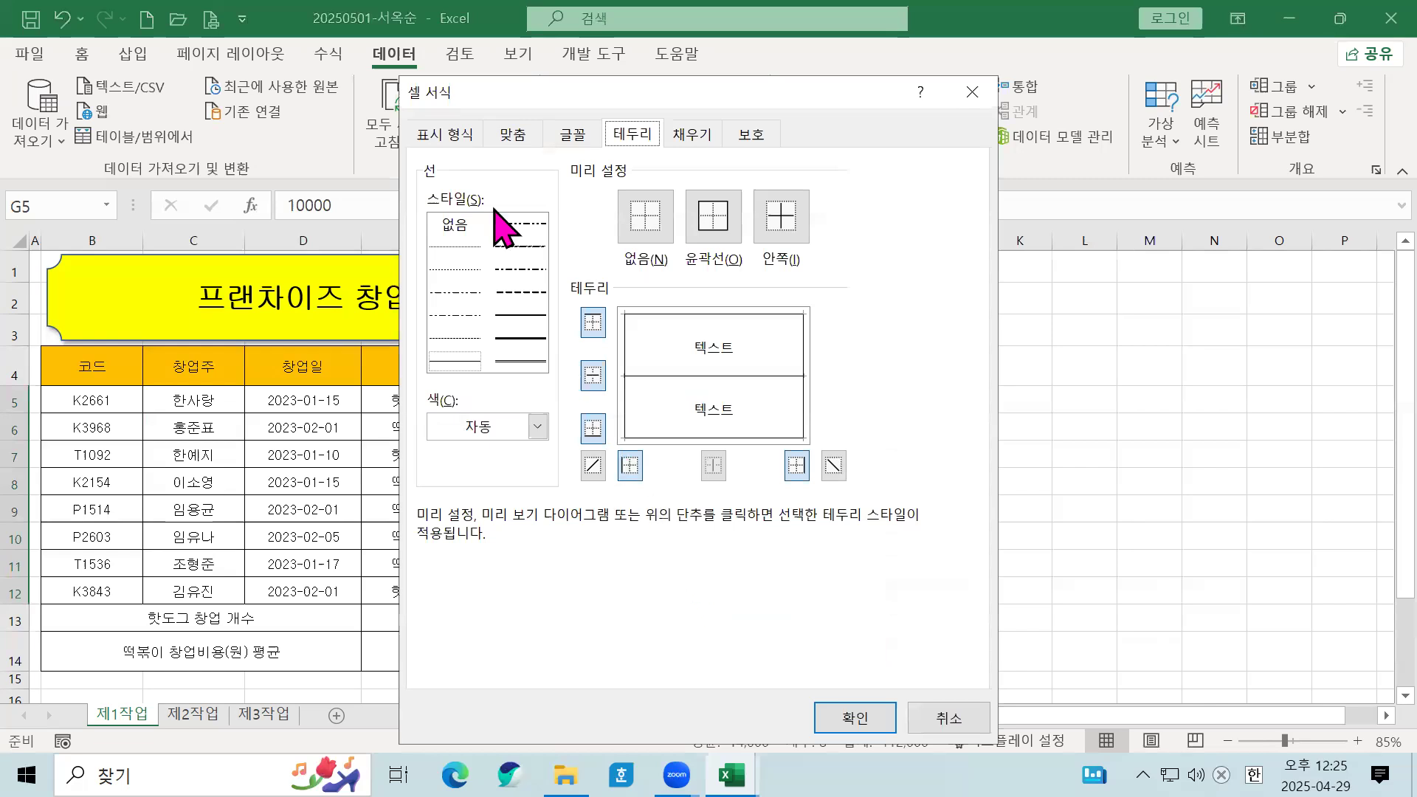
{"action": "left_click", "coordinate": [464, 137]}
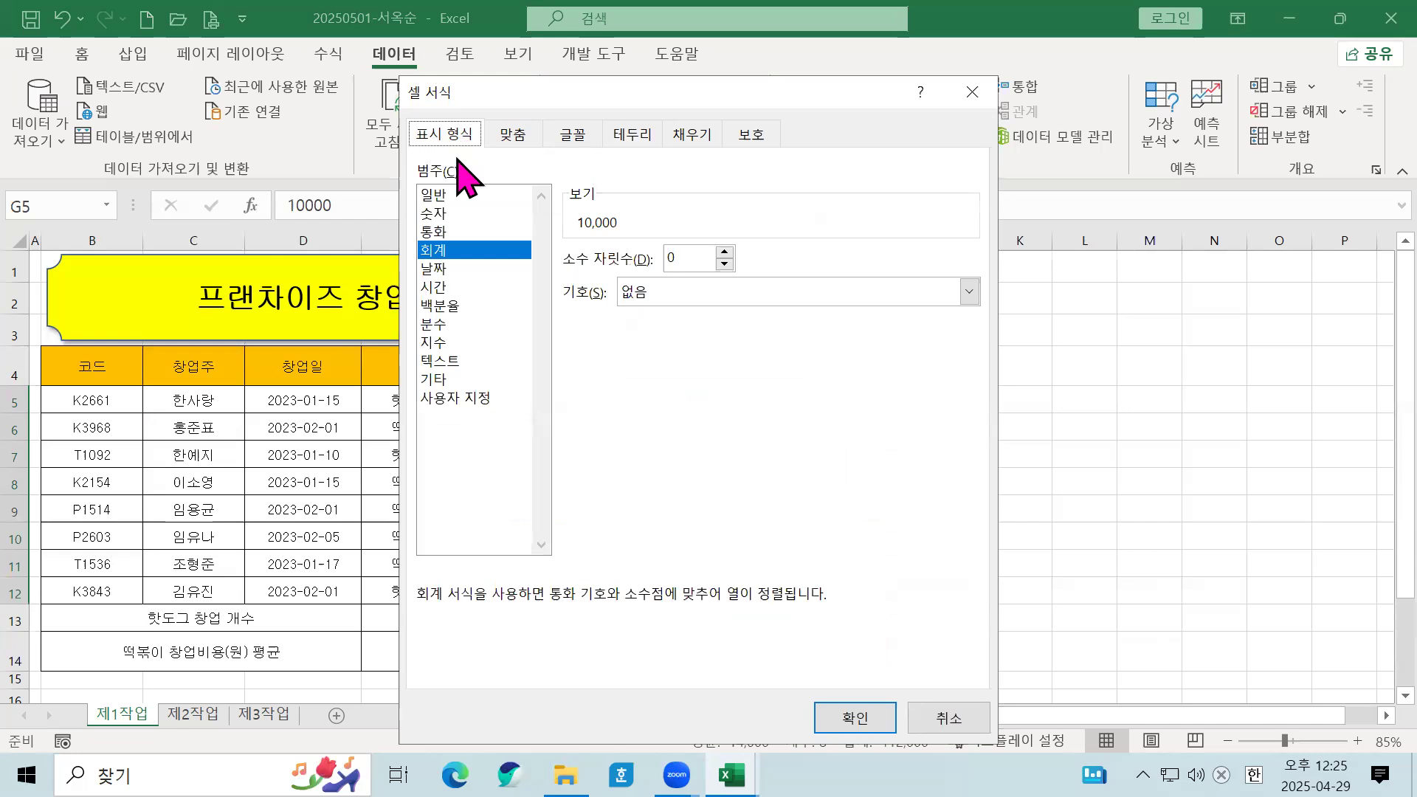
{"action": "left_click", "coordinate": [487, 401]}
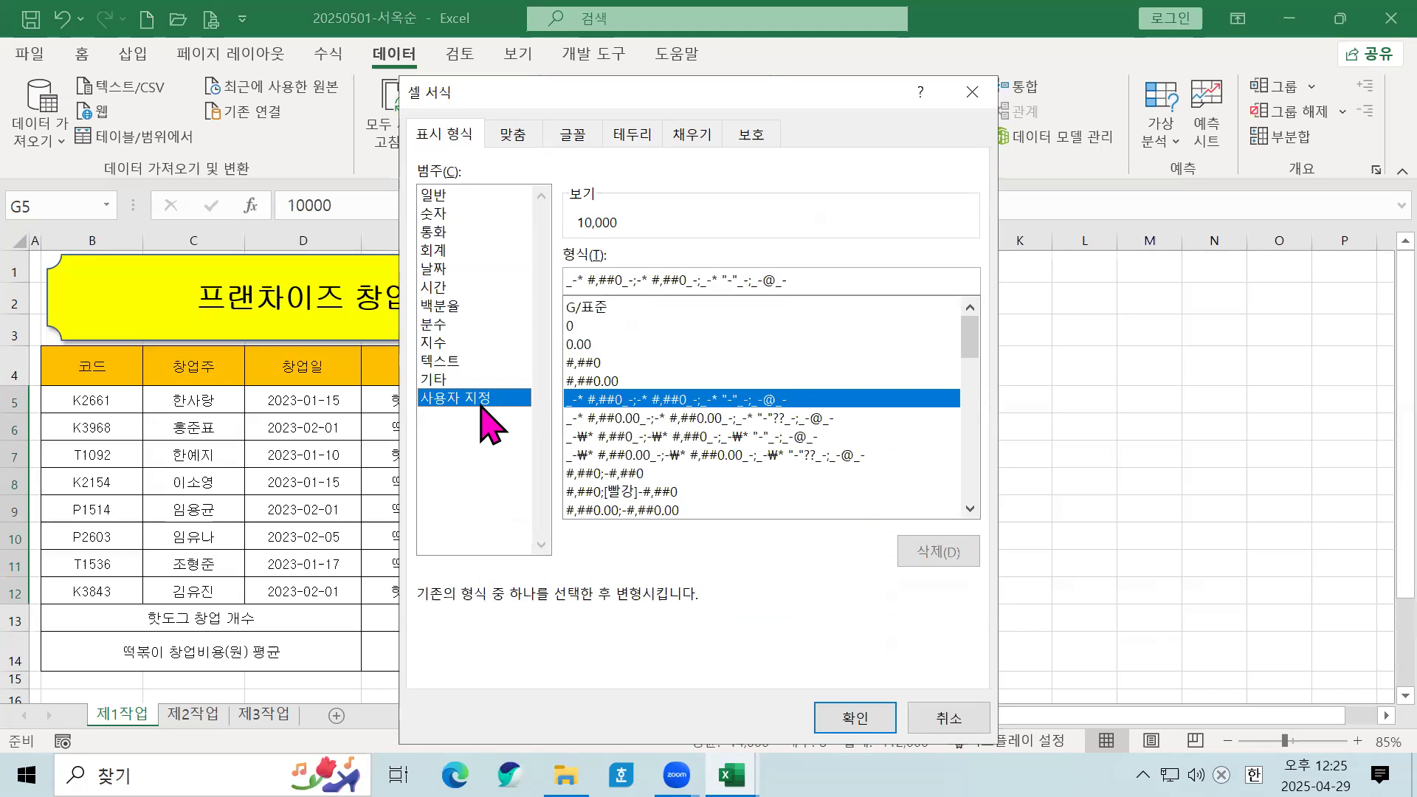
{"action": "left_click", "coordinate": [575, 364]}
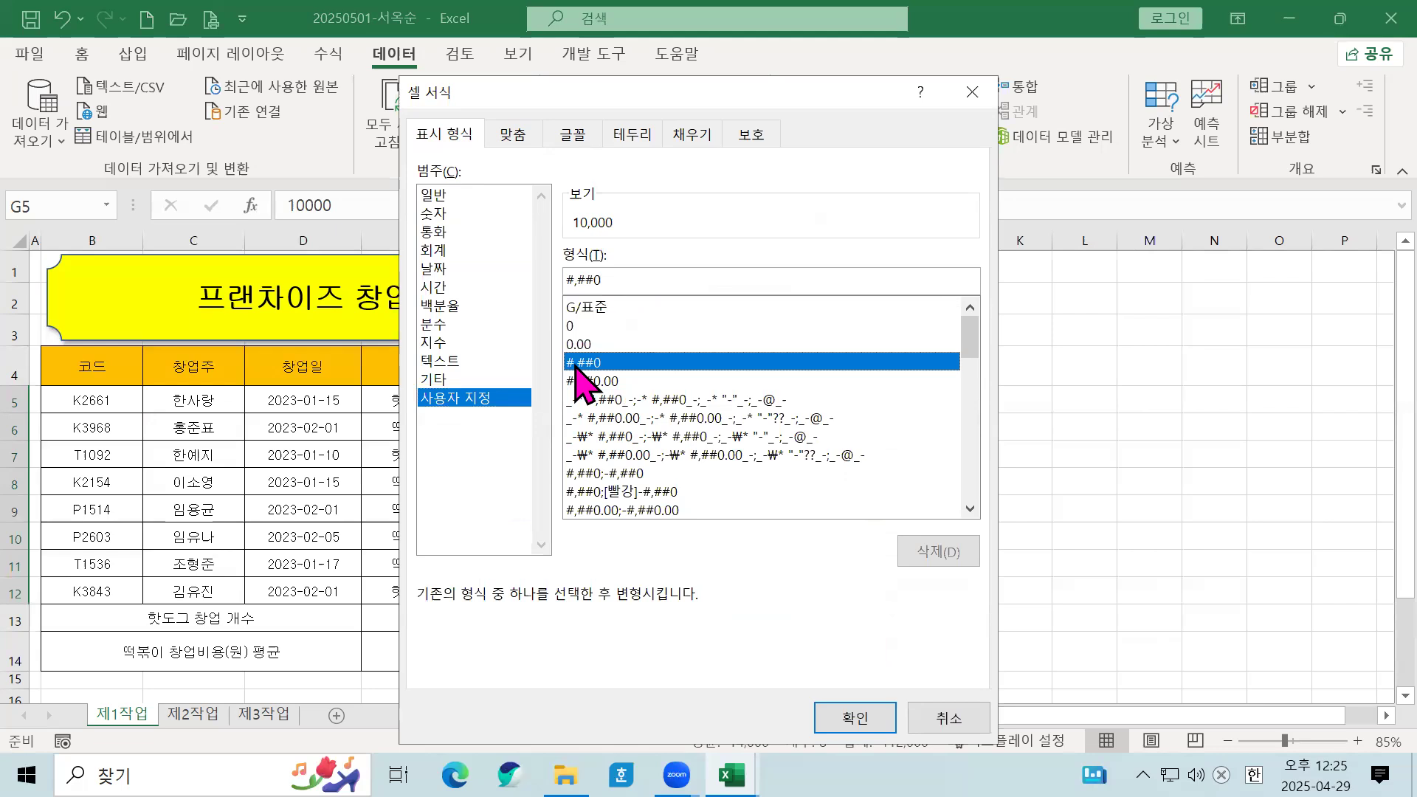
{"action": "left_click", "coordinate": [614, 273]}
{"action": "type", "text": "\"cjs"}
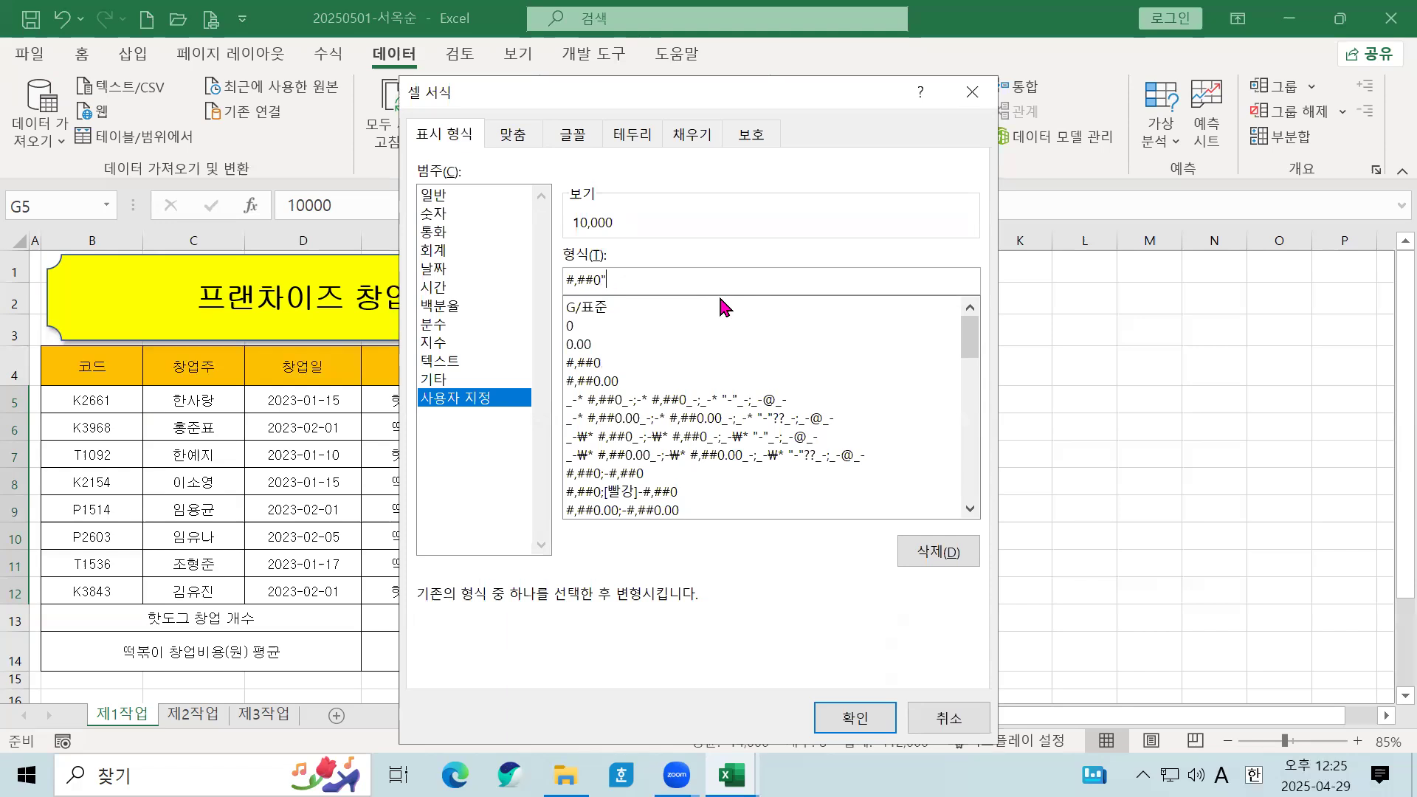
{"action": "key", "text": "Hangul"}
{"action": "type", "text": "천우"}
{"action": "left_click", "coordinate": [854, 718]}
{"action": "left_click", "coordinate": [842, 502]}
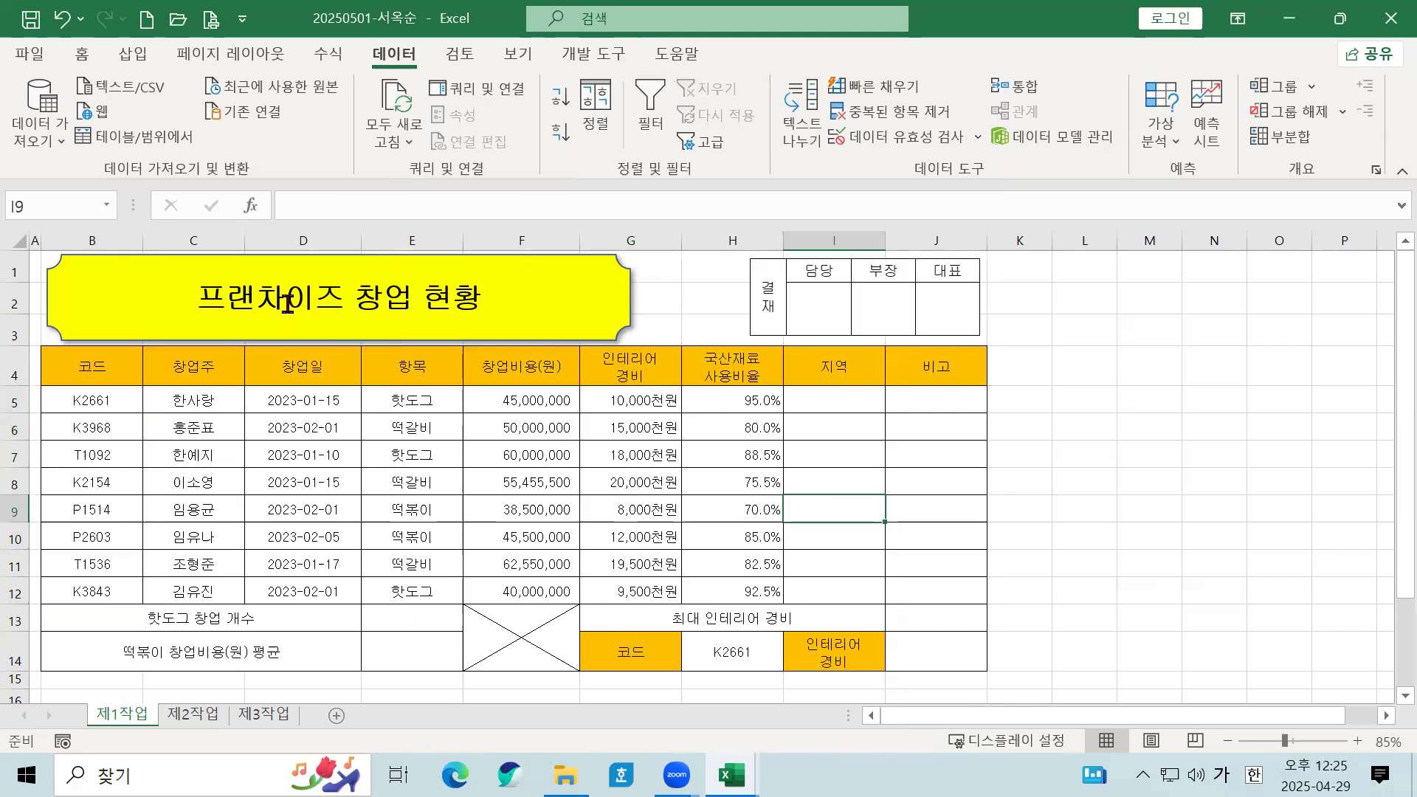
{"action": "left_click", "coordinate": [439, 414]}
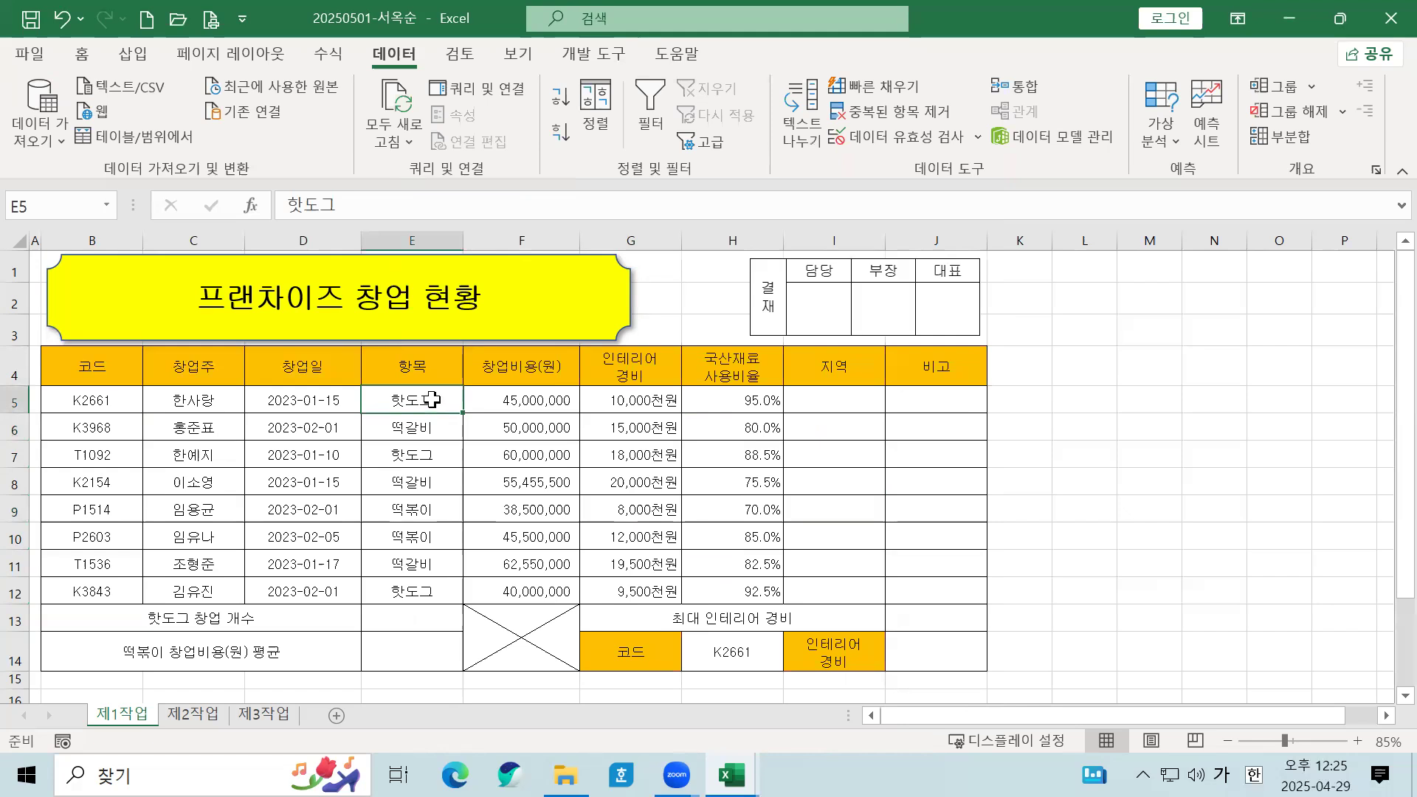
{"action": "left_click_drag", "start_coordinate": [433, 399], "coordinate": [425, 595]}
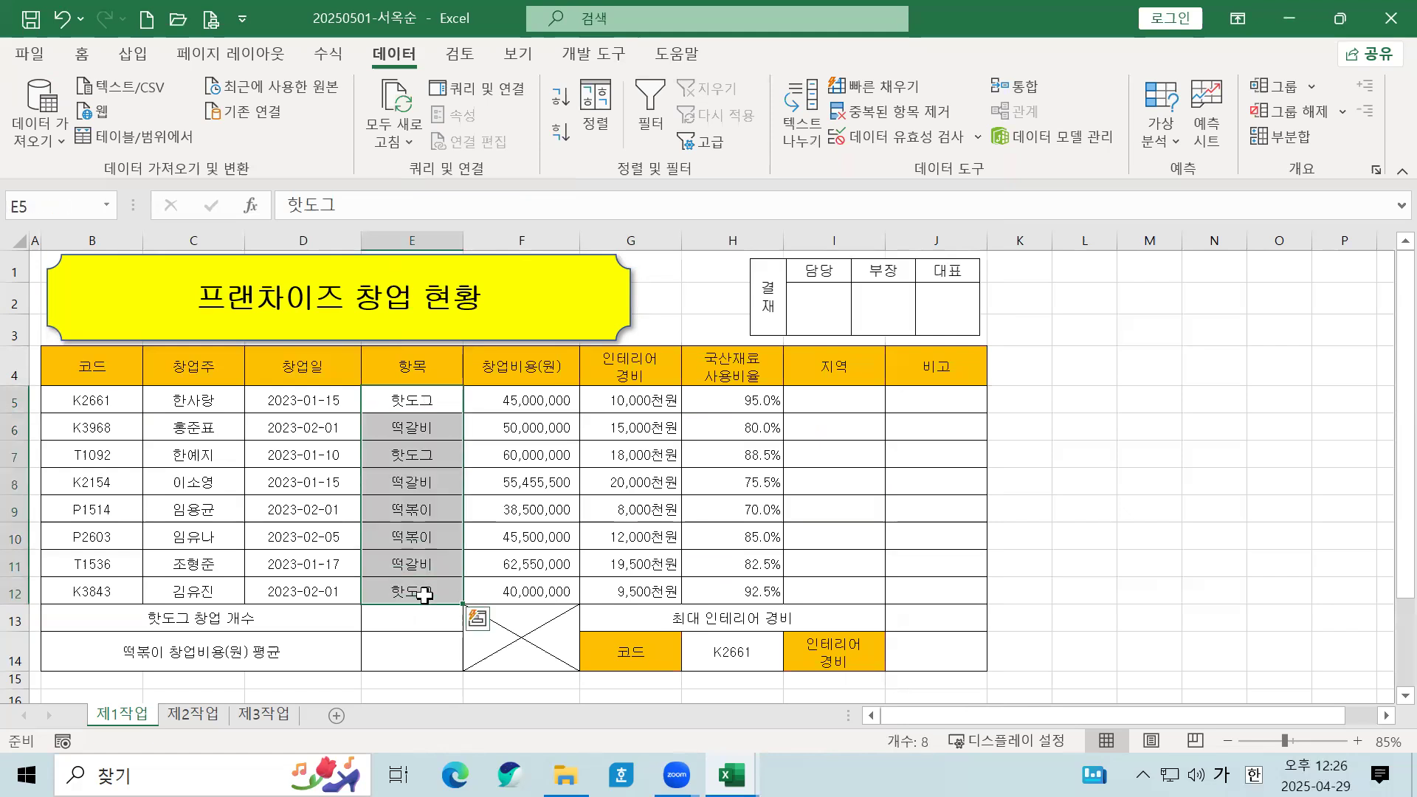
{"action": "left_click", "coordinate": [441, 410]}
{"action": "left_click_drag", "start_coordinate": [439, 402], "coordinate": [411, 588]}
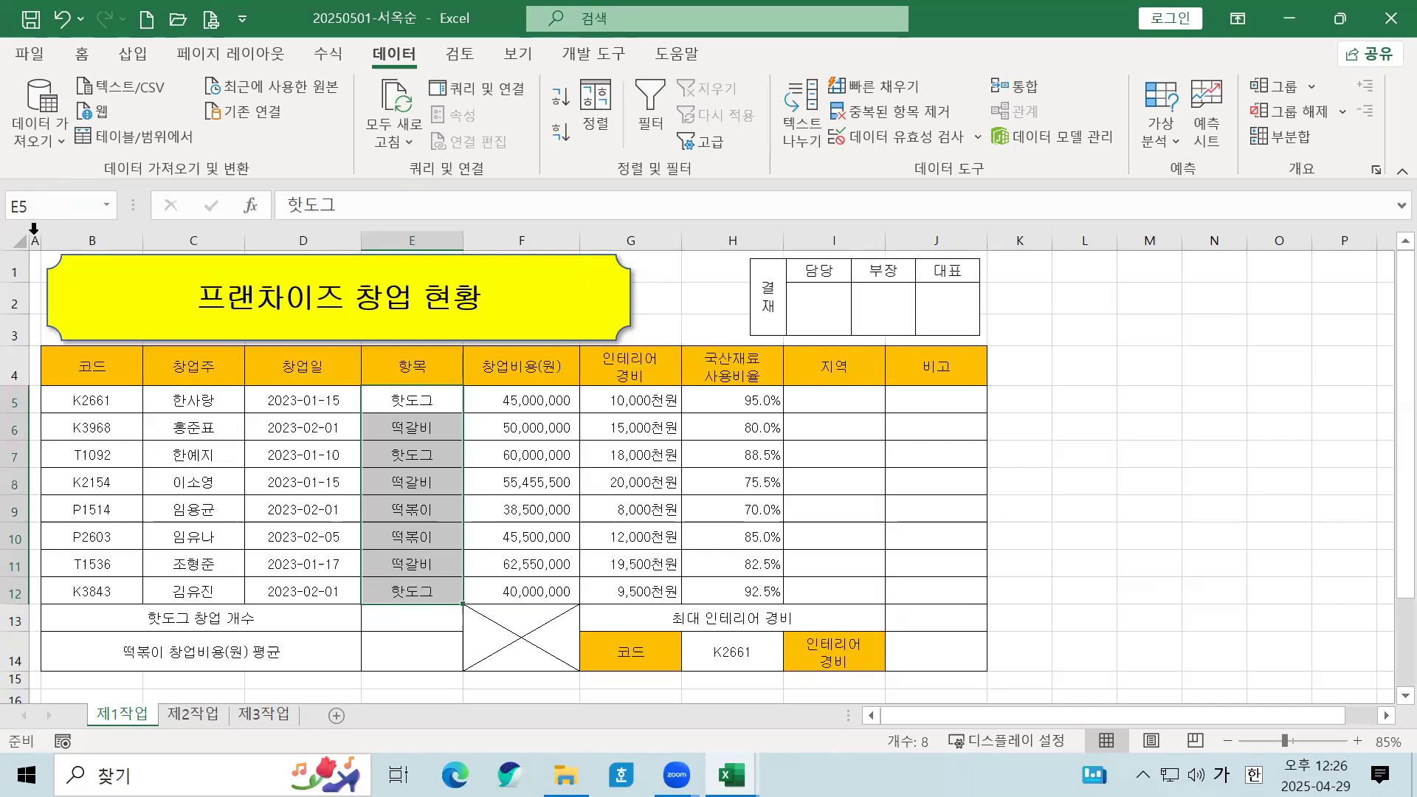
{"action": "left_click", "coordinate": [65, 210]}
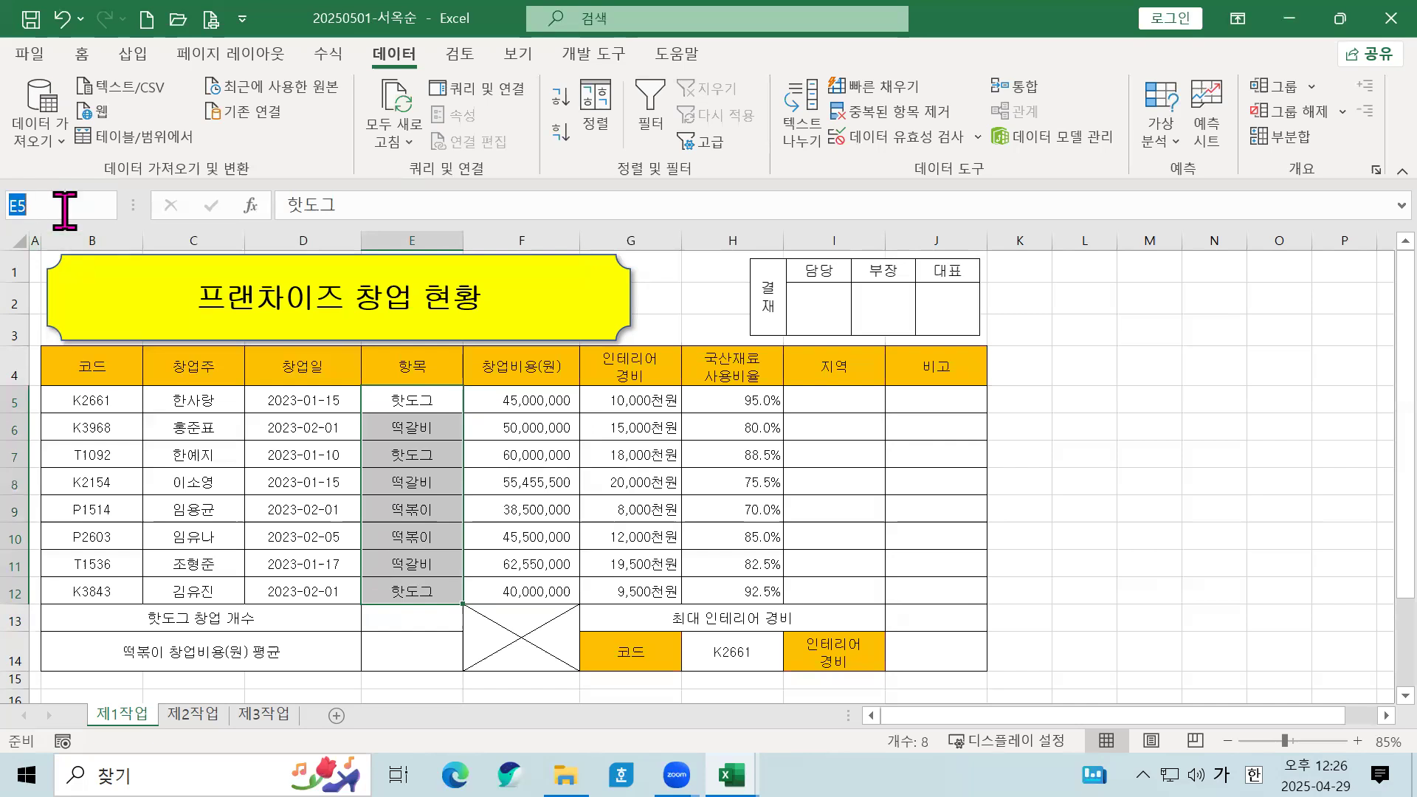
{"action": "type", "text": "항목"}
{"action": "key", "text": "Return"}
{"action": "left_click", "coordinate": [500, 458]}
{"action": "left_click_drag", "start_coordinate": [436, 395], "coordinate": [419, 589]}
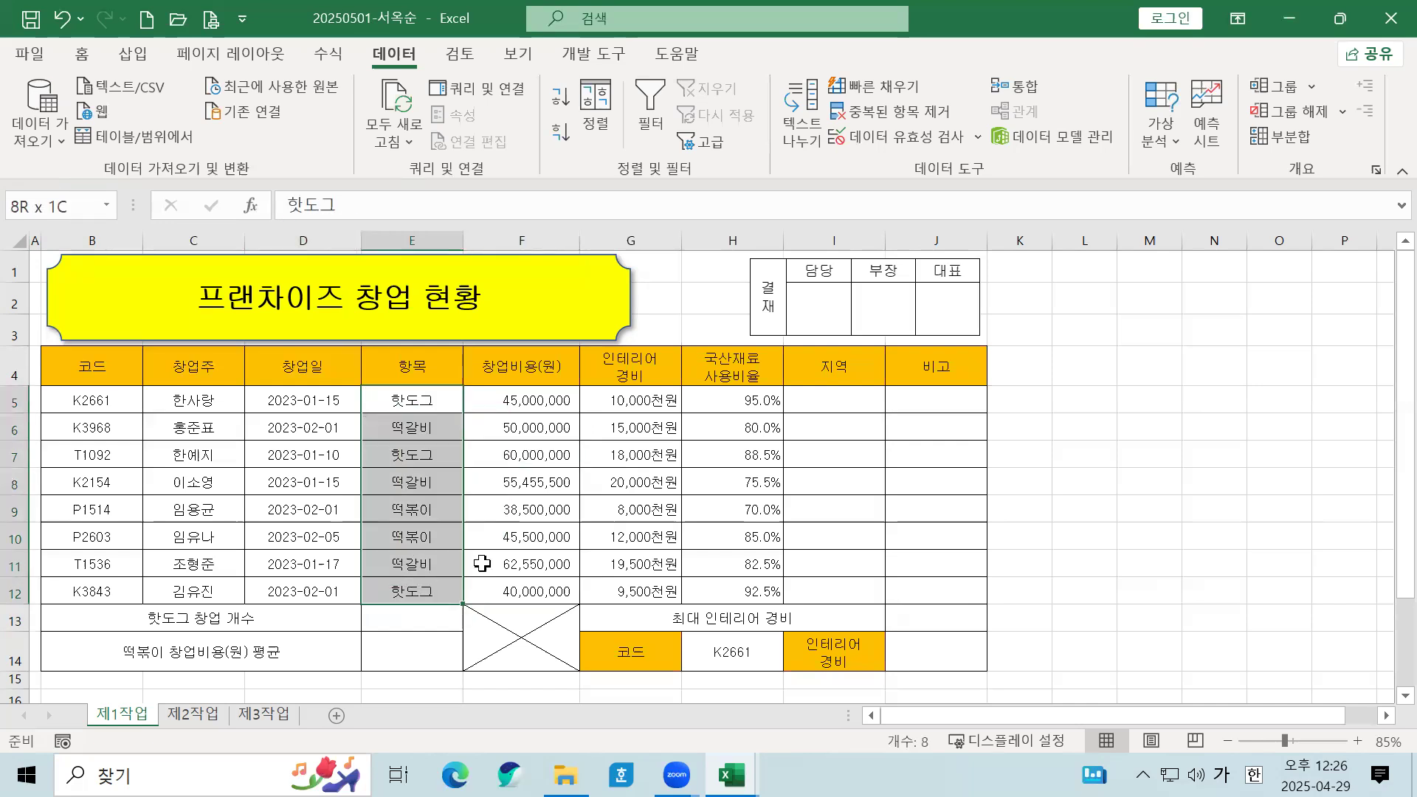
{"action": "left_click", "coordinate": [487, 537]}
{"action": "left_click_drag", "start_coordinate": [417, 401], "coordinate": [397, 587]}
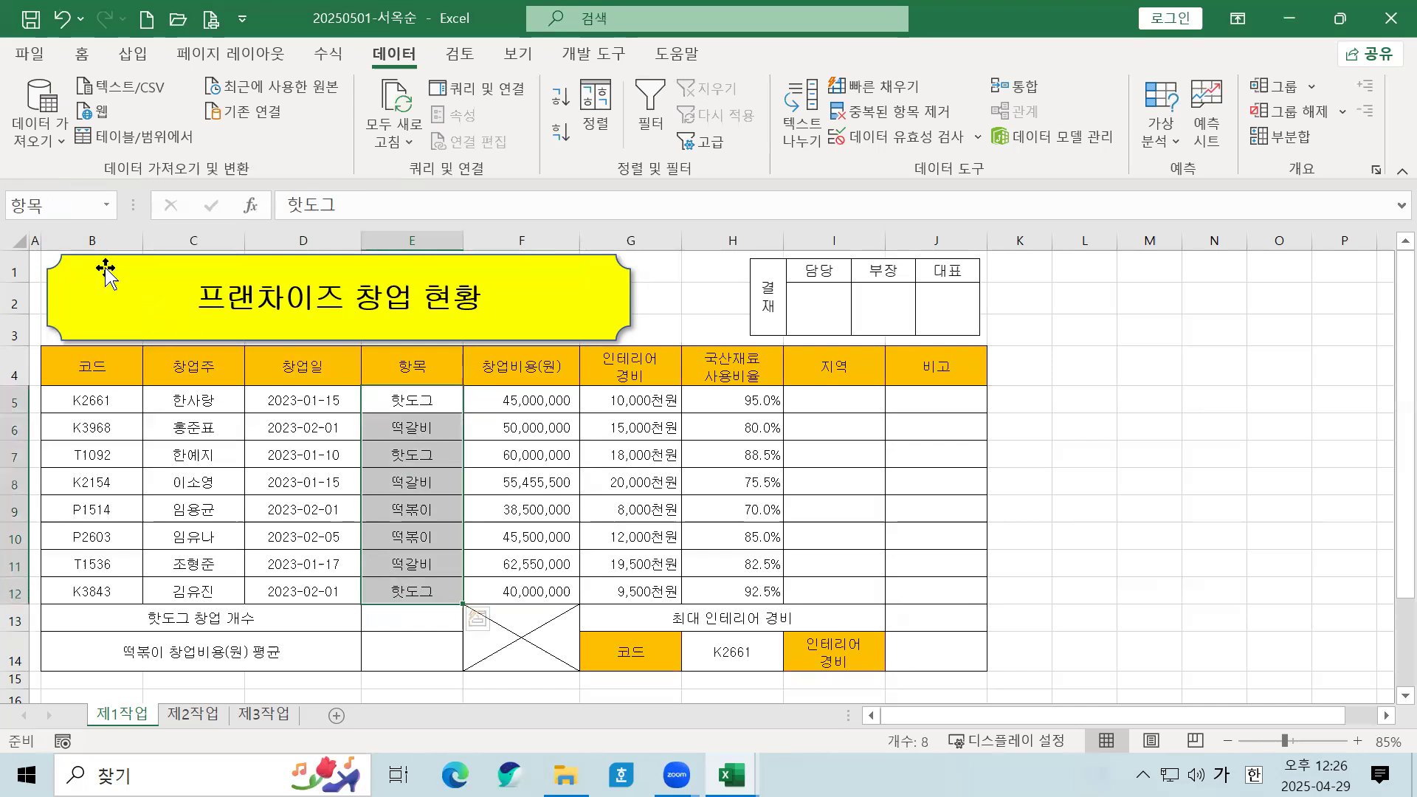
{"action": "left_click", "coordinate": [702, 530]}
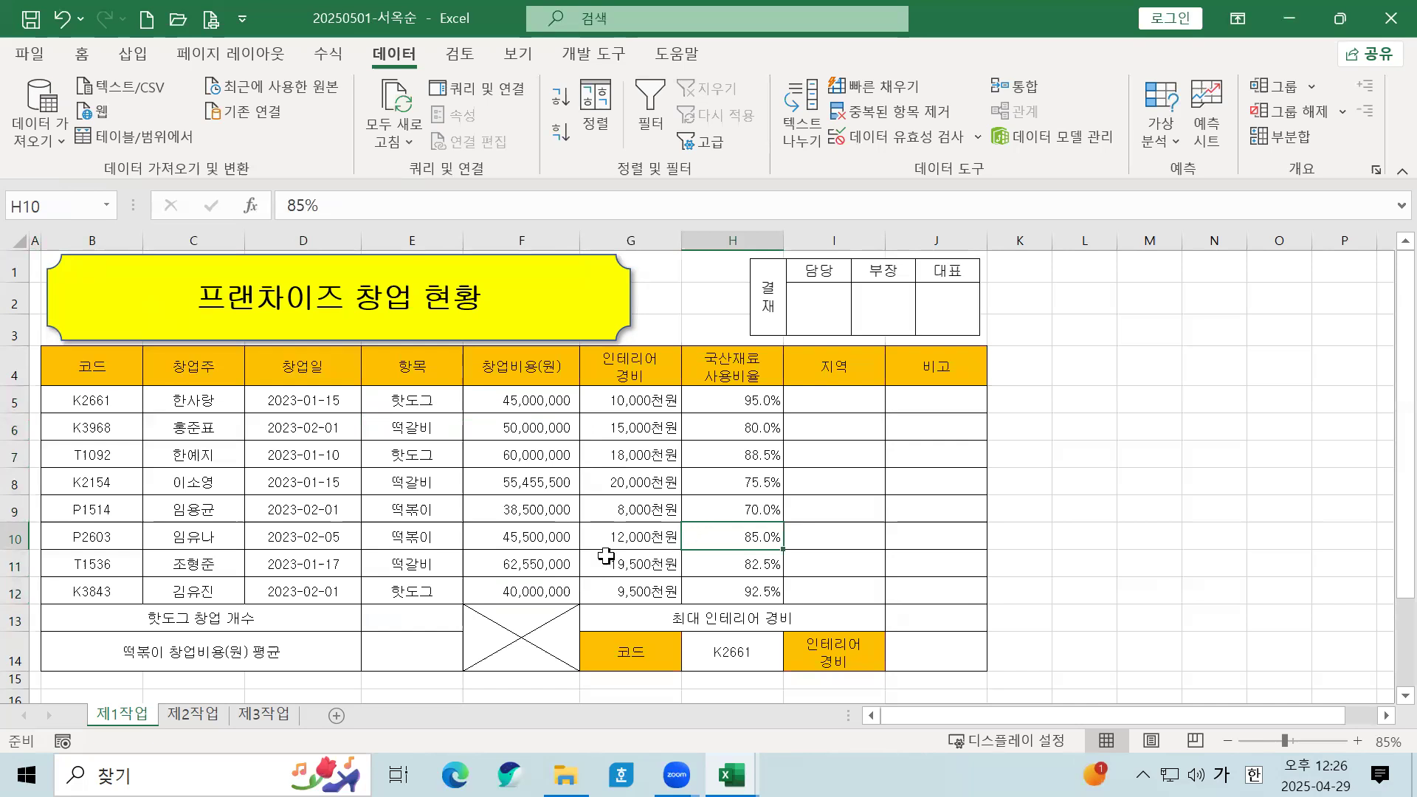
{"action": "left_click", "coordinate": [382, 545]}
{"action": "left_click", "coordinate": [83, 374]}
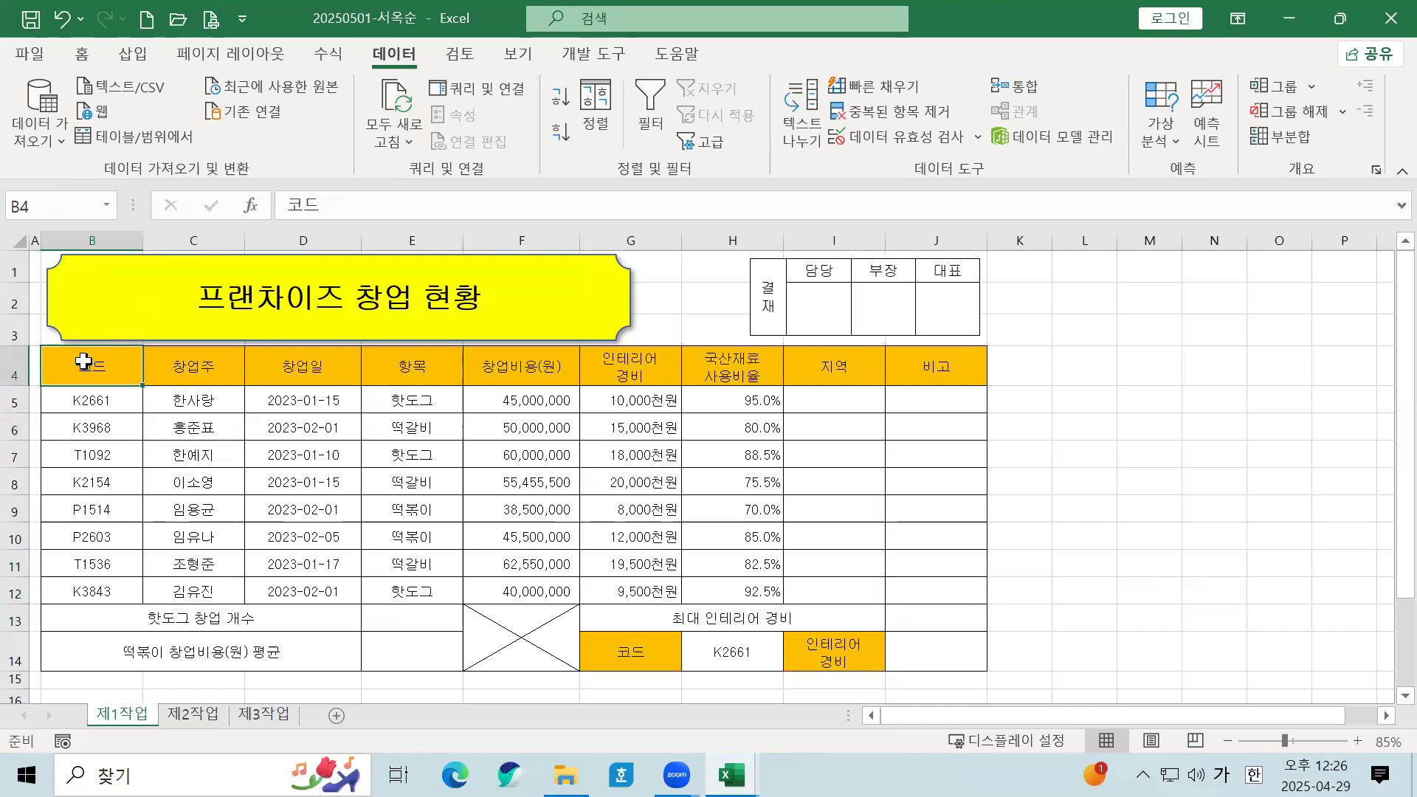
Step: Apply a thick outside border around the table B4:J14
{"action": "left_click_drag", "start_coordinate": [84, 362], "coordinate": [928, 646]}
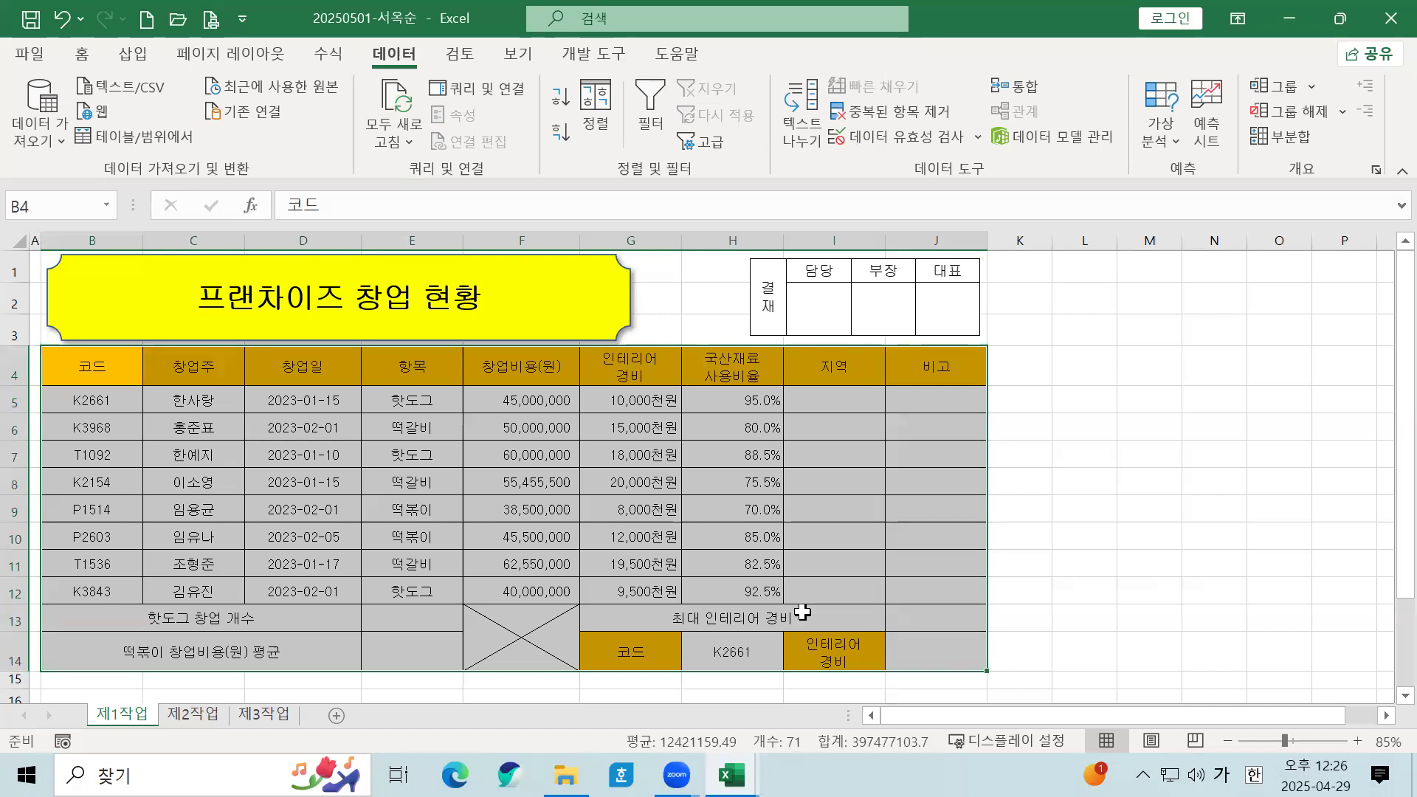
{"action": "left_click", "coordinate": [82, 55]}
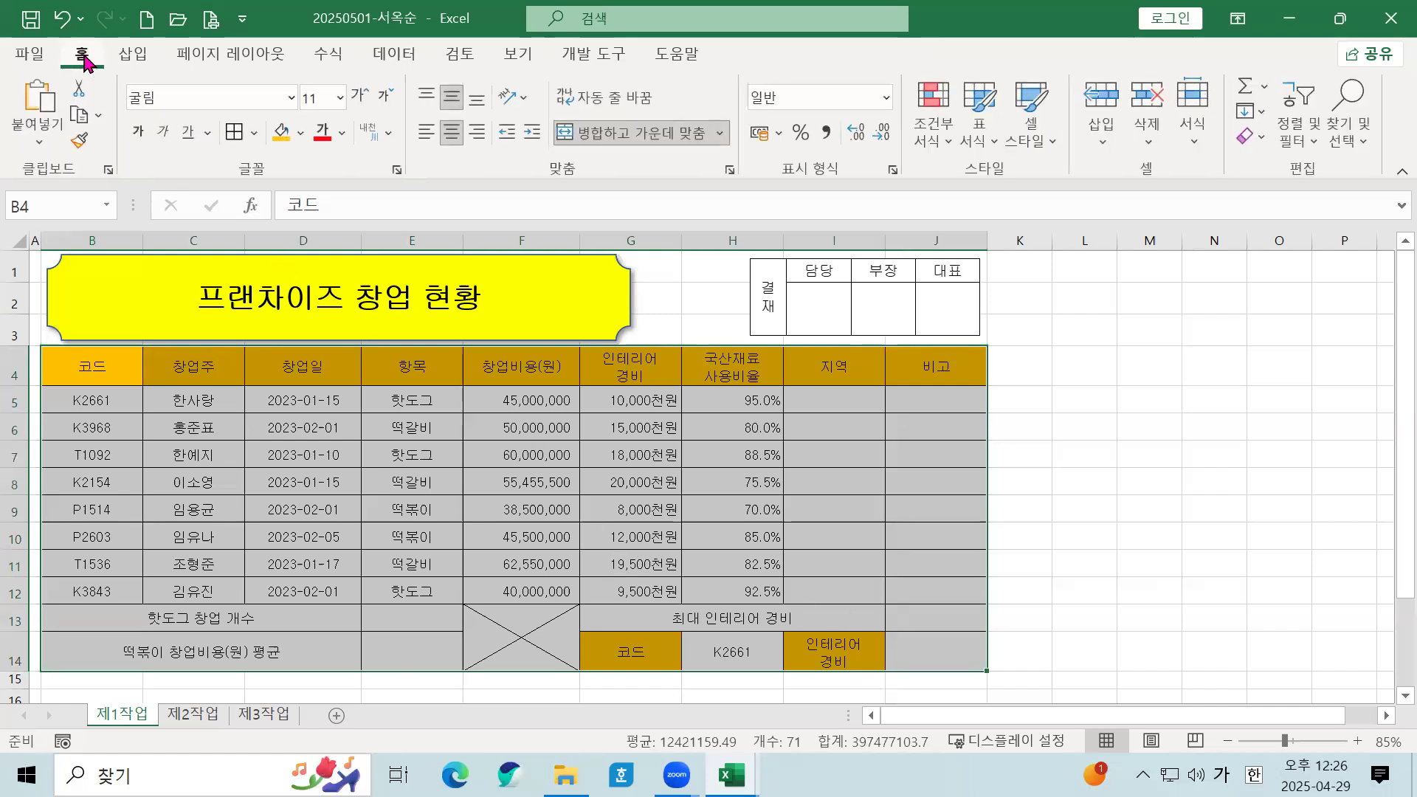
{"action": "left_click", "coordinate": [255, 134]}
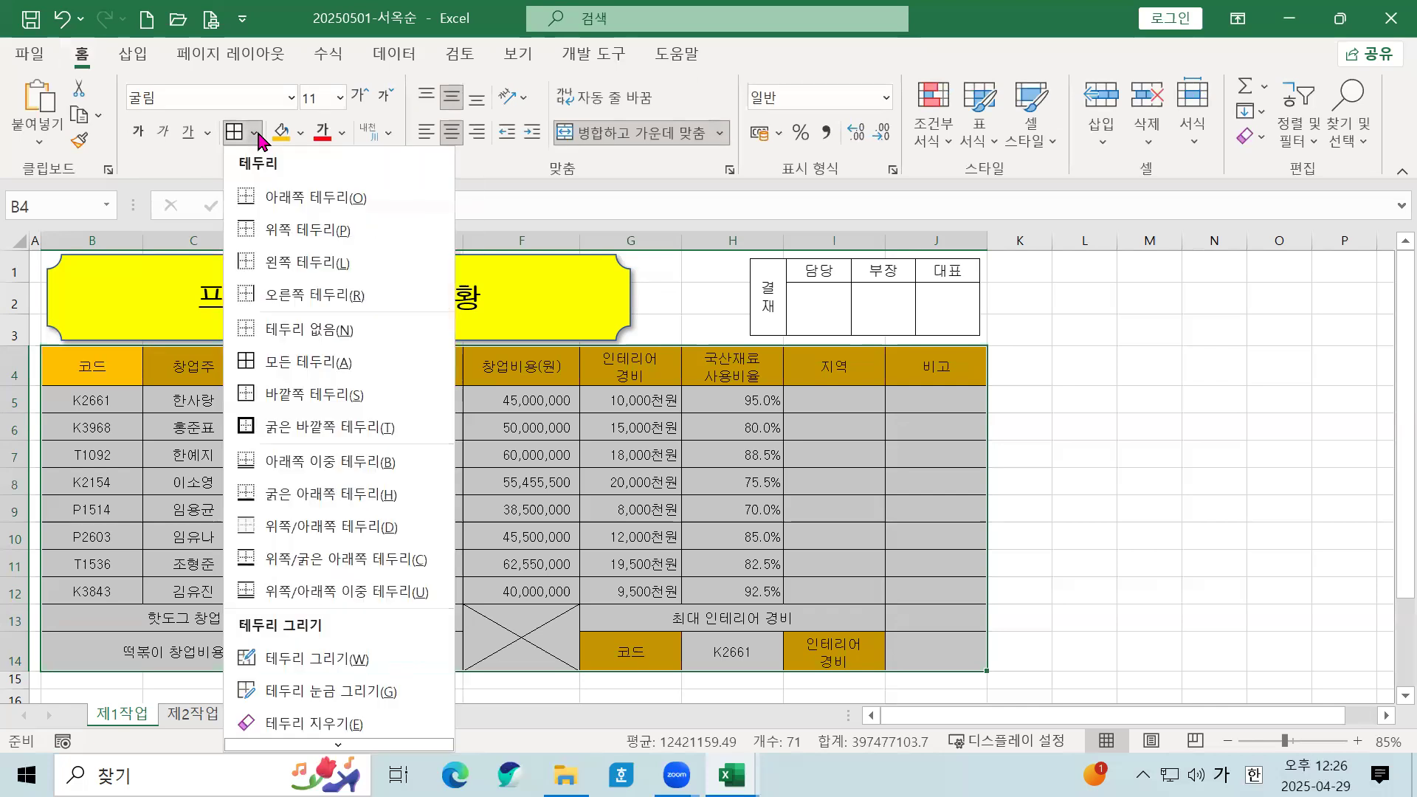
{"action": "left_click", "coordinate": [280, 430]}
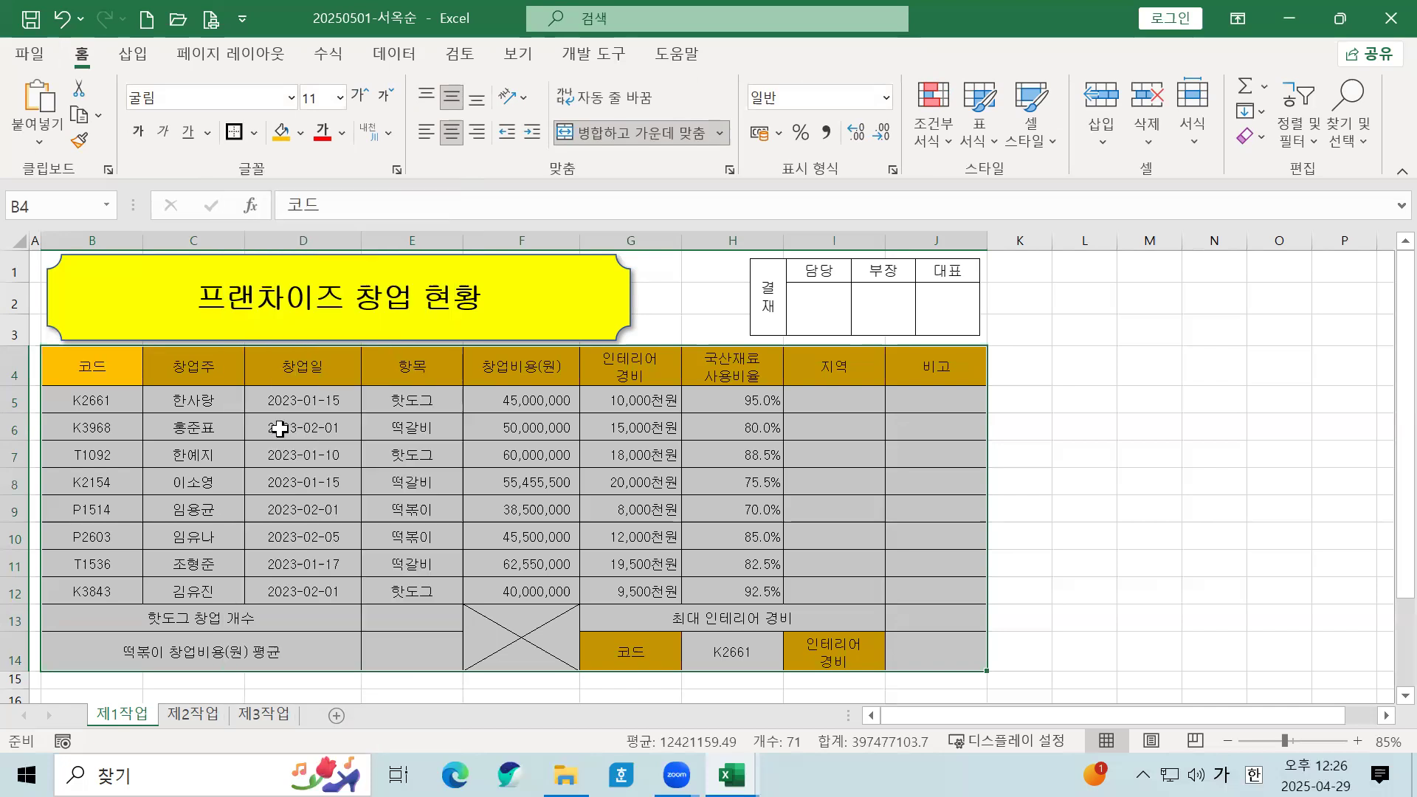
{"action": "left_click", "coordinate": [394, 476]}
Step: Select the data rows B5:J12, then move to cell E10
{"action": "left_click_drag", "start_coordinate": [105, 400], "coordinate": [935, 588]}
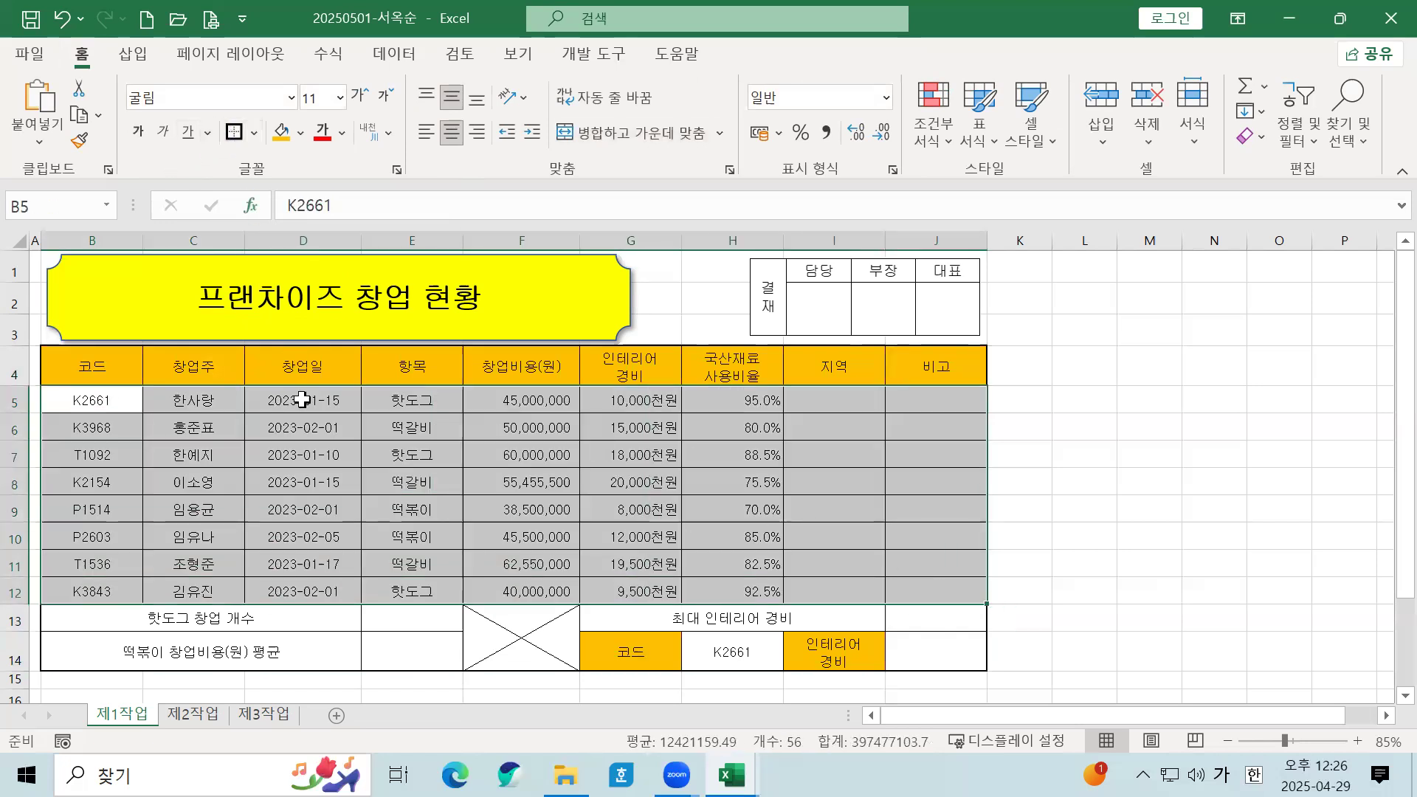
{"action": "left_click", "coordinate": [305, 480]}
{"action": "left_click", "coordinate": [411, 538]}
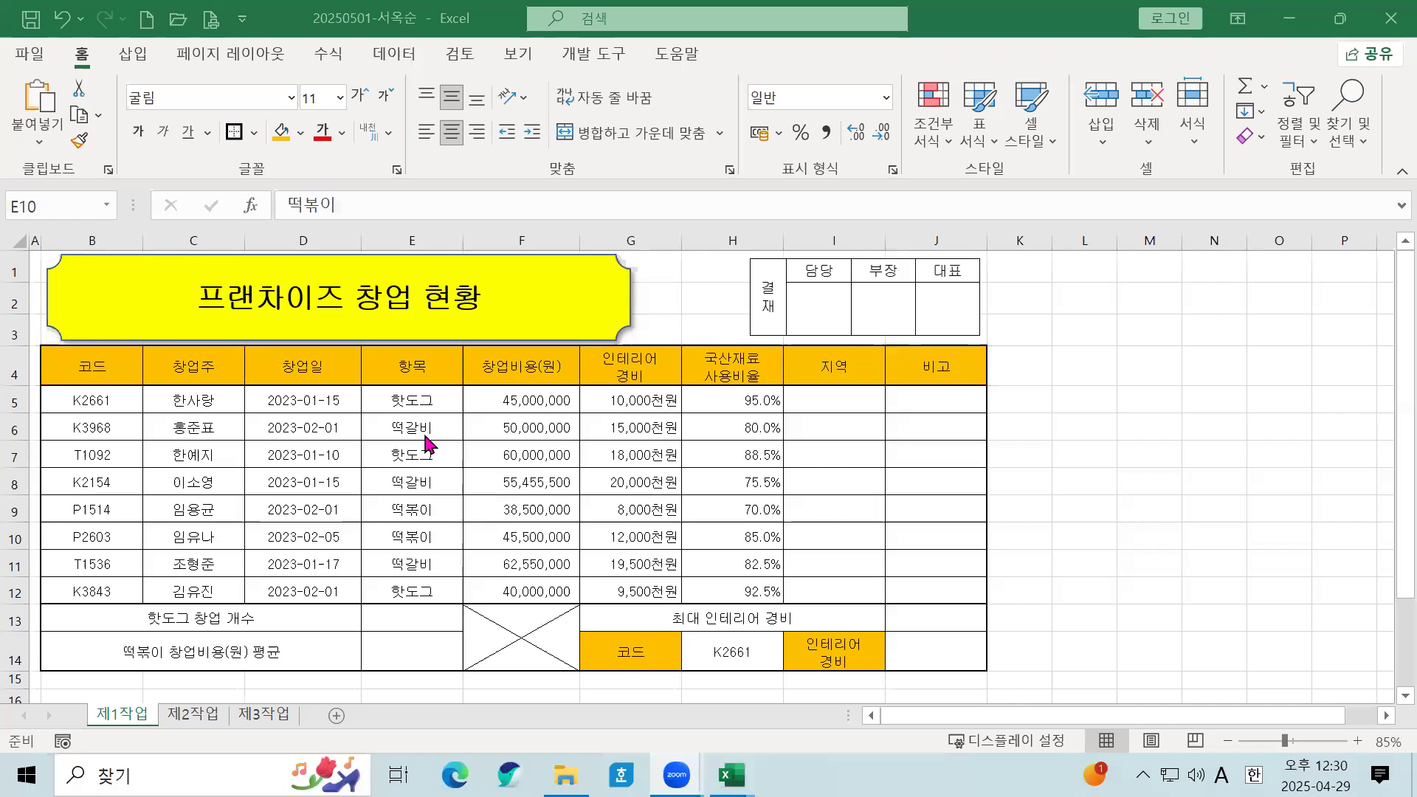
{"action": "left_click", "coordinate": [315, 397]}
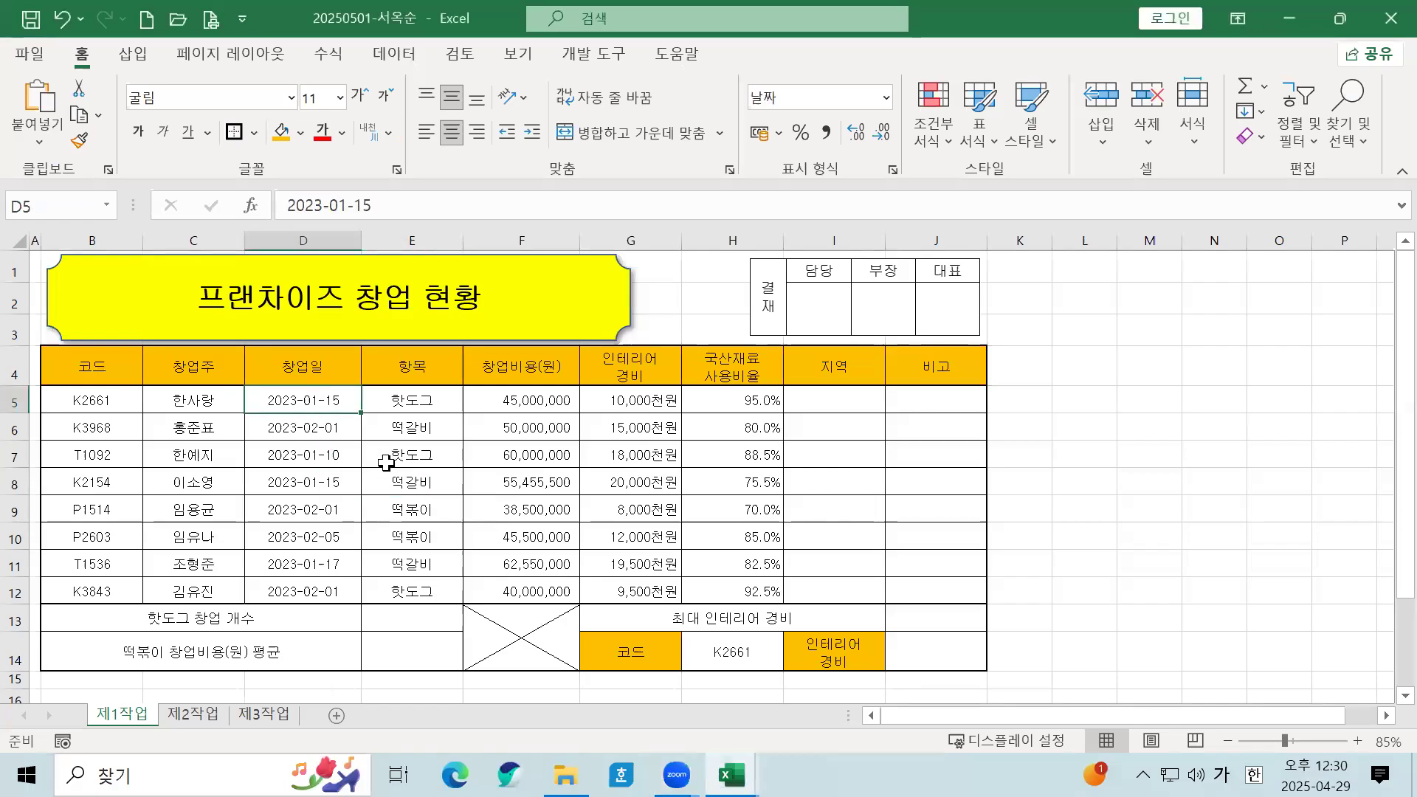
{"action": "left_click", "coordinate": [888, 98]}
{"action": "left_click", "coordinate": [842, 133]}
{"action": "left_click", "coordinate": [343, 508]}
{"action": "left_click_drag", "start_coordinate": [303, 408], "coordinate": [302, 436]}
{"action": "left_click", "coordinate": [305, 450]}
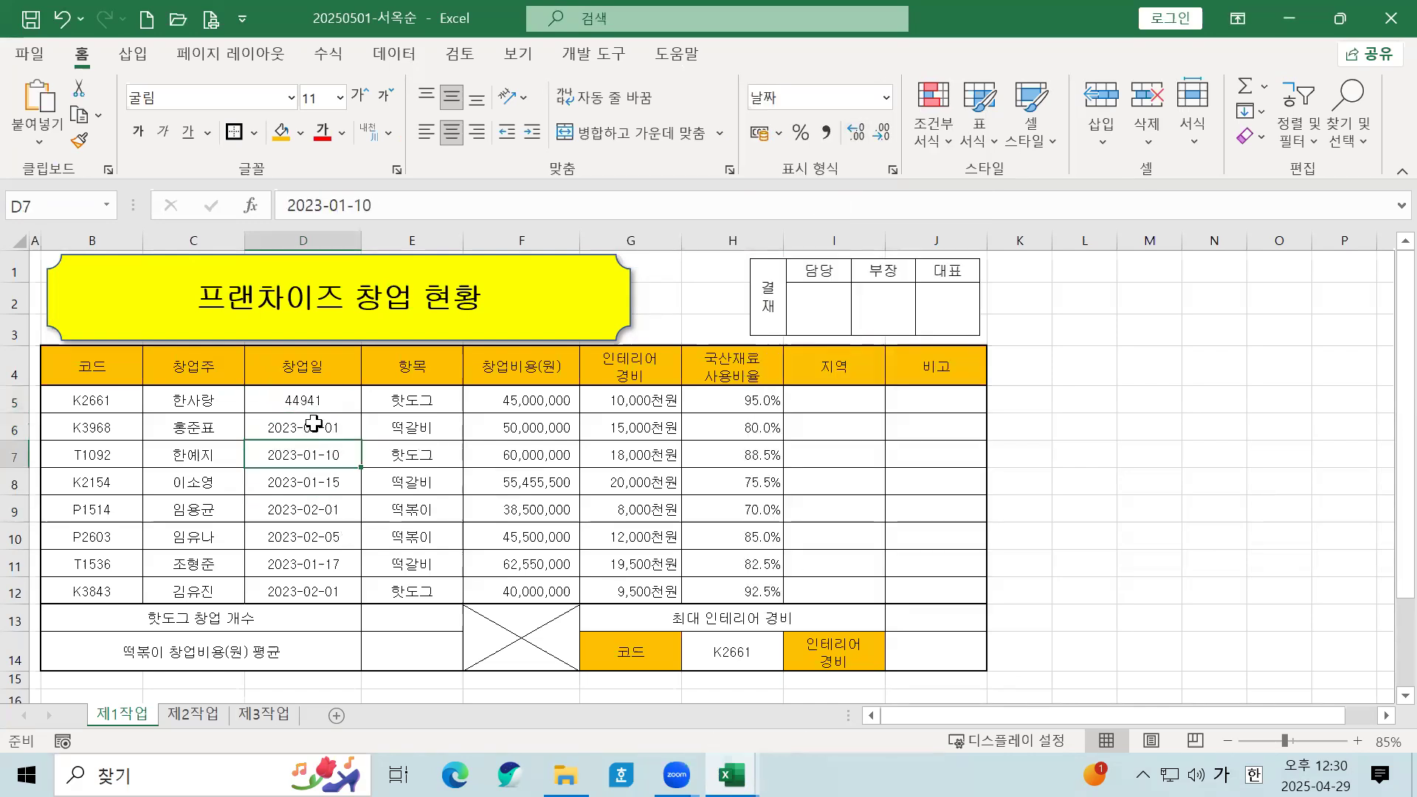
{"action": "left_click", "coordinate": [321, 403]}
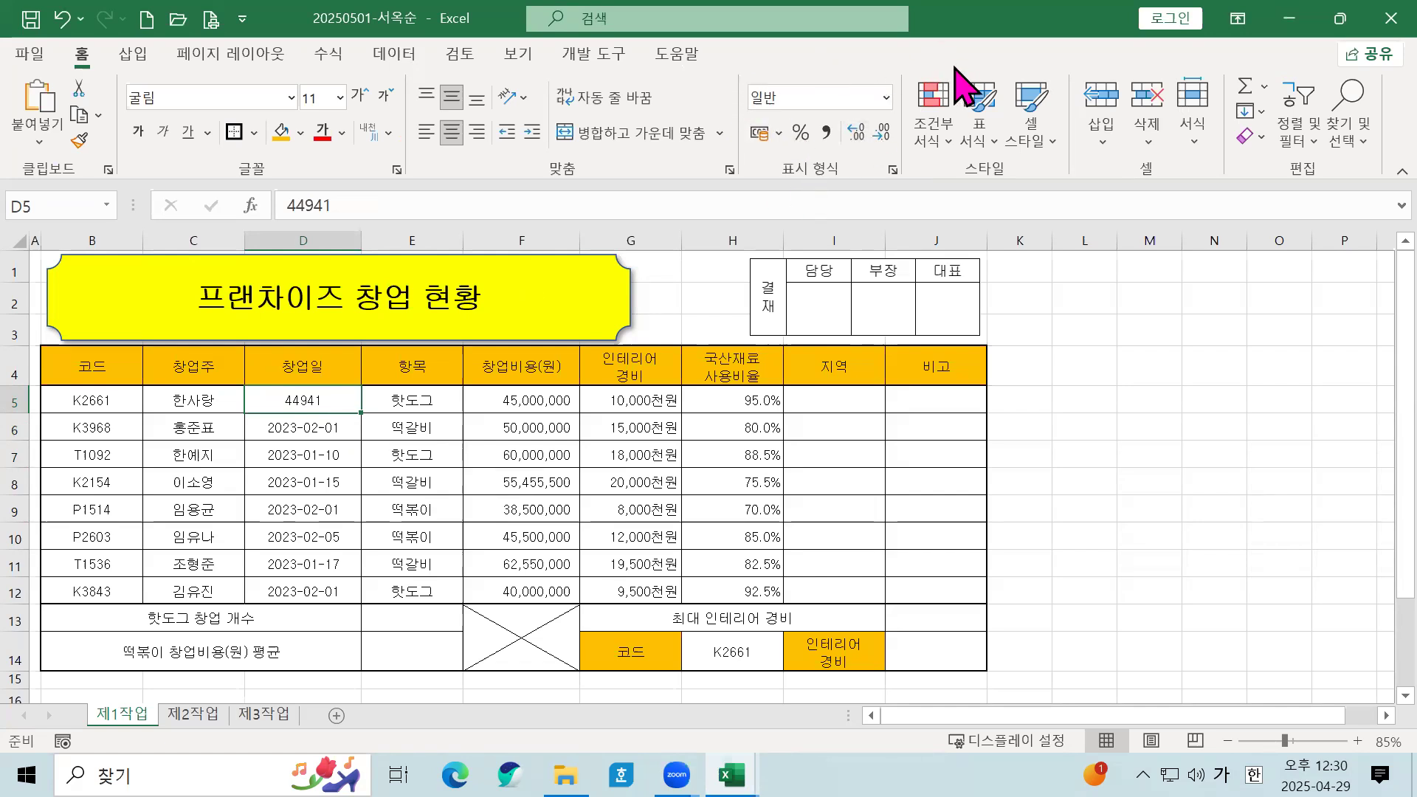
{"action": "left_click", "coordinate": [886, 99]}
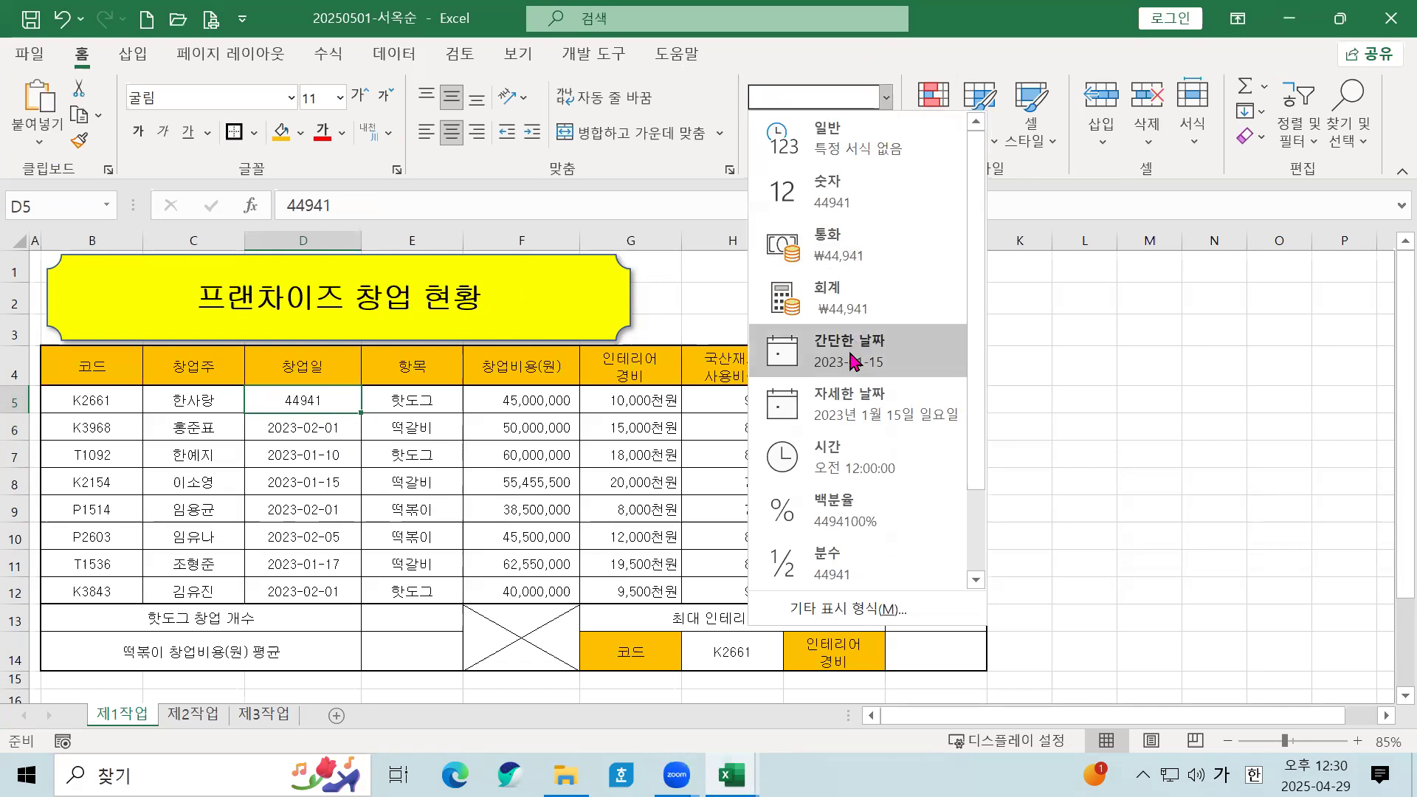
{"action": "left_click", "coordinate": [854, 361]}
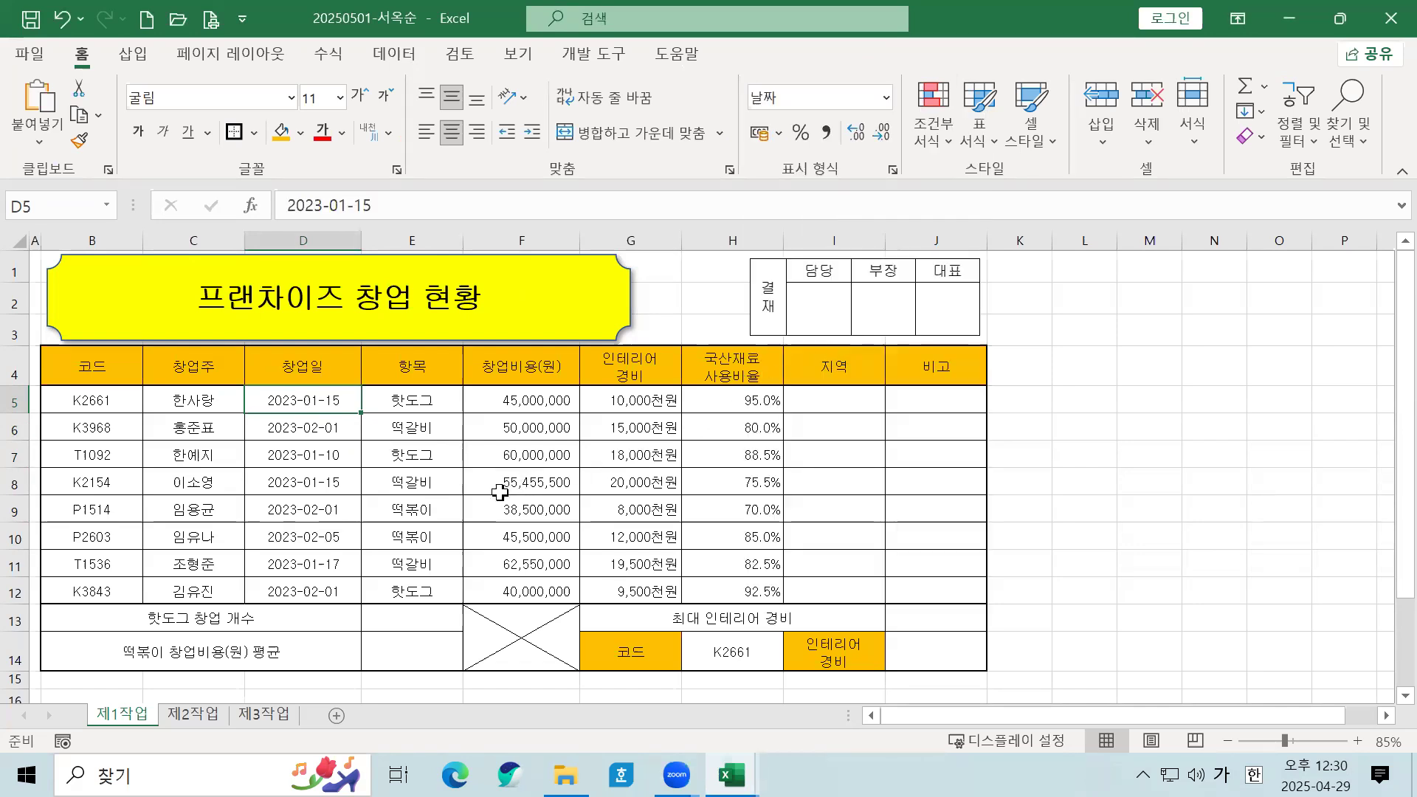
{"action": "left_click", "coordinate": [472, 500]}
{"action": "left_click", "coordinate": [314, 400]}
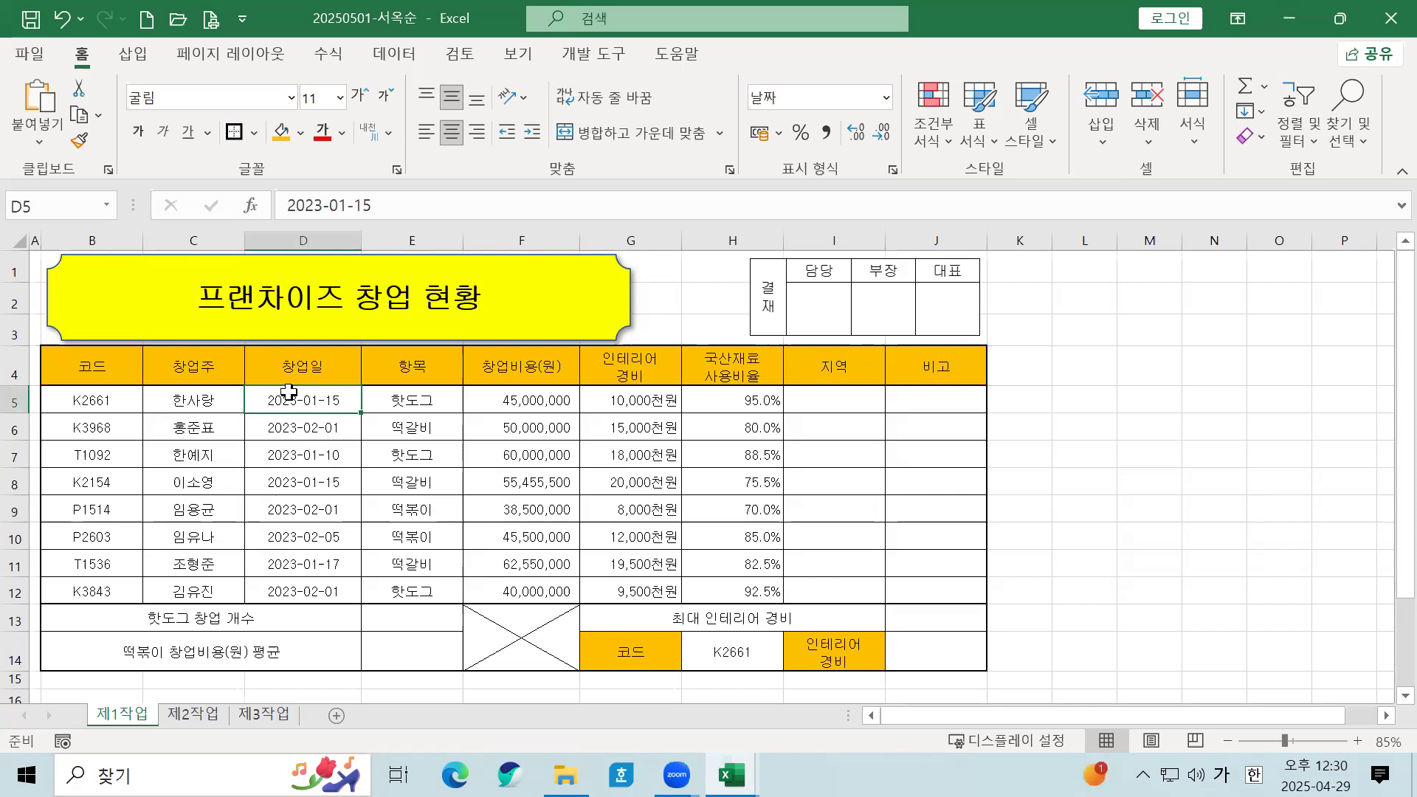
{"action": "left_click_drag", "start_coordinate": [1051, 240], "coordinate": [1229, 241]}
{"action": "left_click", "coordinate": [1045, 397]}
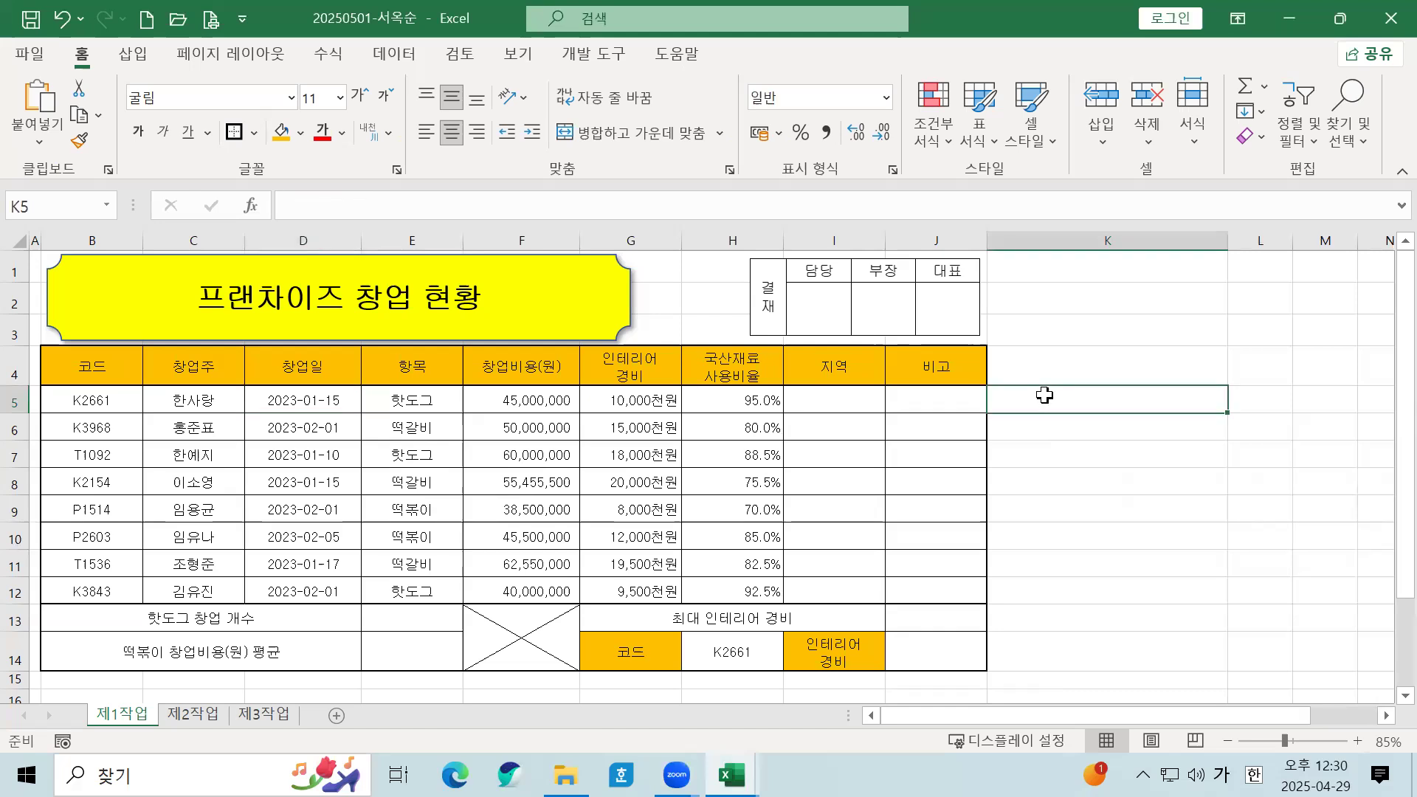
{"action": "type", "text": "2023-01-15"}
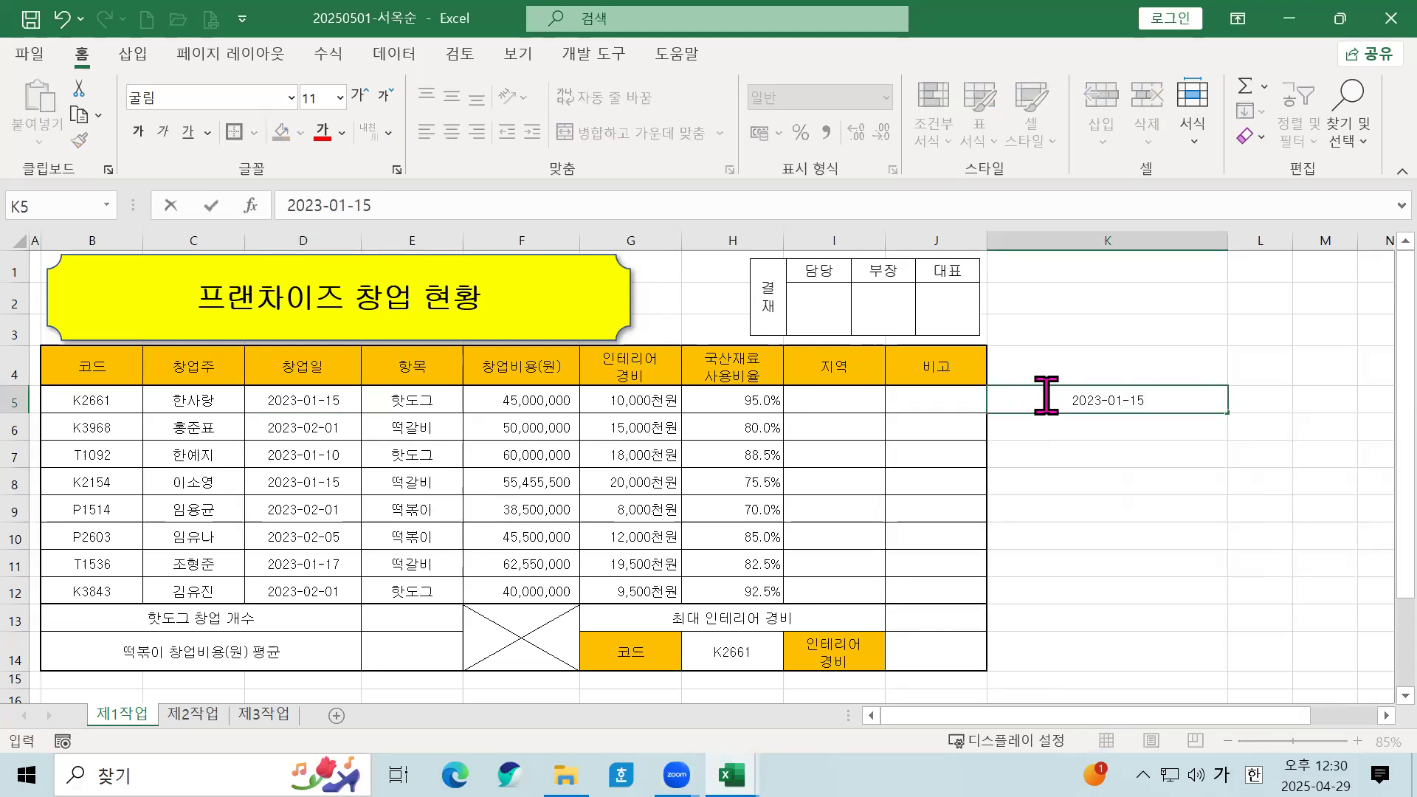
{"action": "key", "text": "Return"}
{"action": "type", "text": "2023/01"}
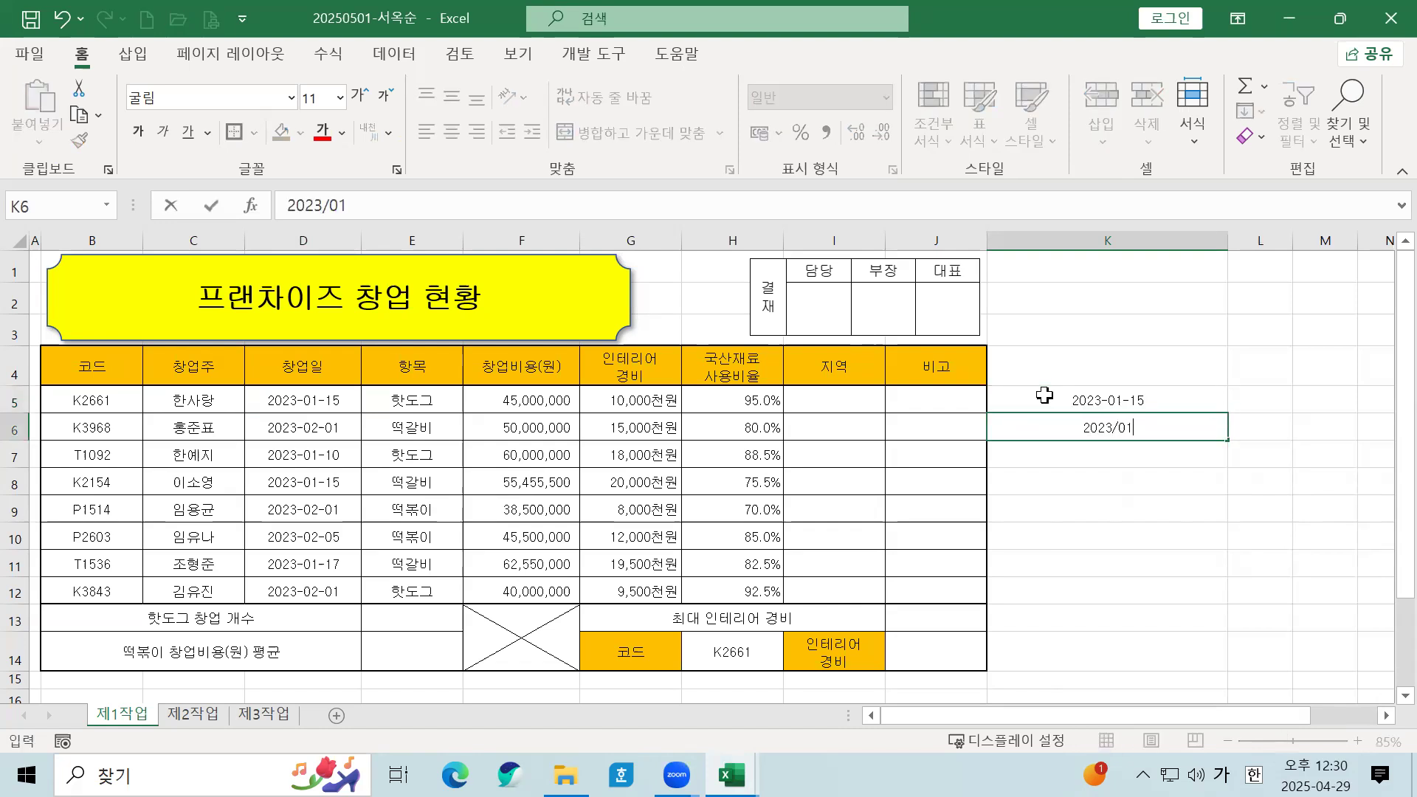
{"action": "type", "text": "/15"}
{"action": "key", "text": "Return"}
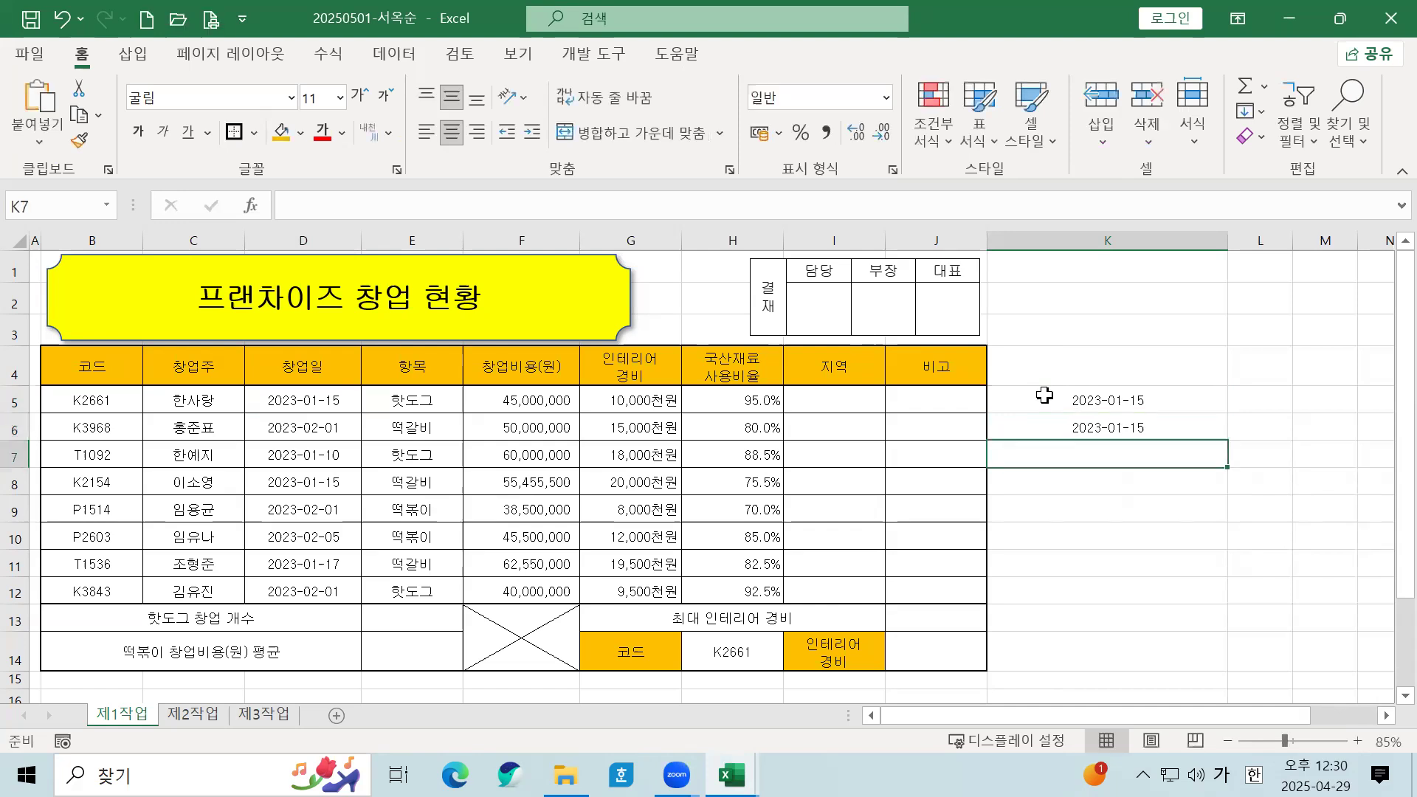
{"action": "left_click", "coordinate": [1044, 396]}
{"action": "left_click_drag", "start_coordinate": [1044, 407], "coordinate": [1044, 430]}
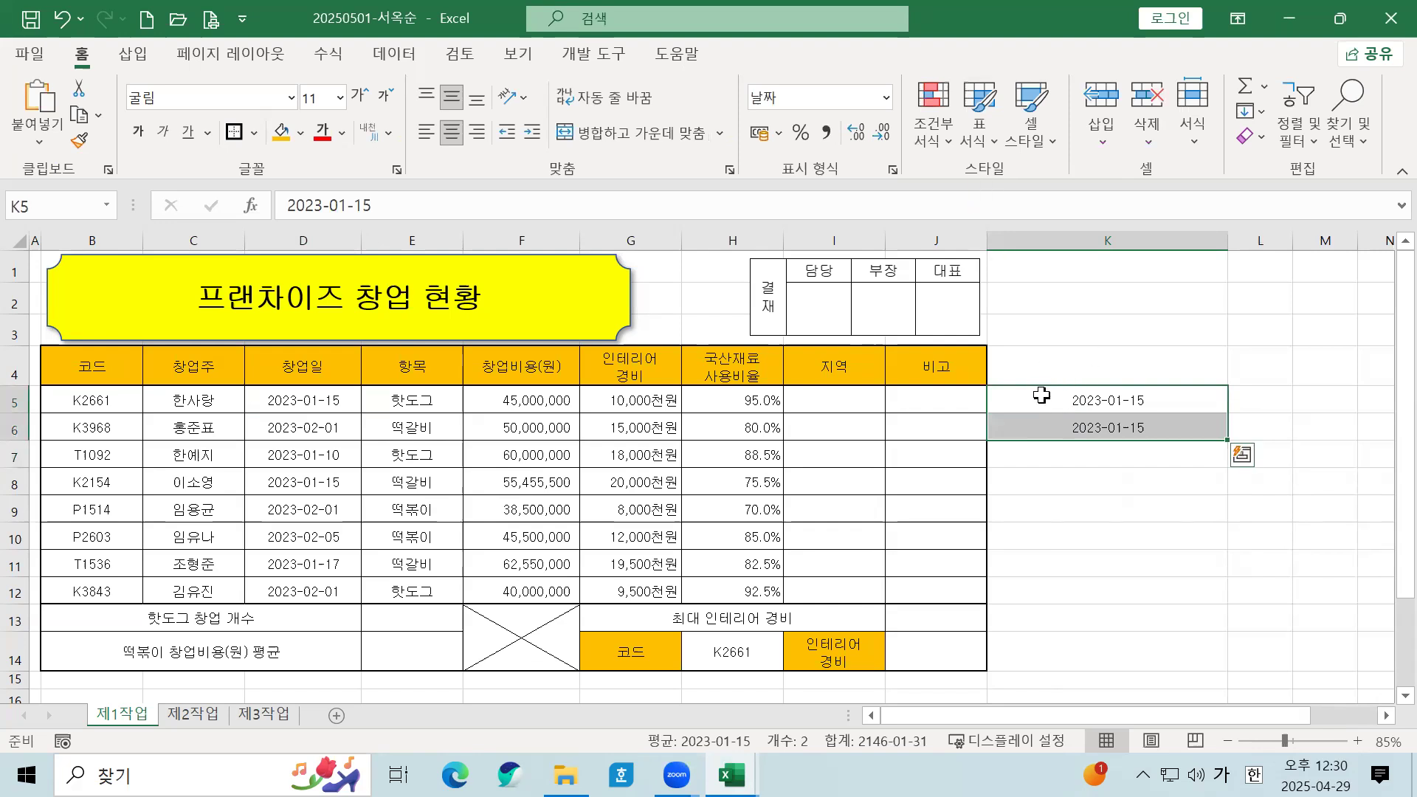
{"action": "right_click", "coordinate": [1040, 402]}
{"action": "left_click", "coordinate": [1155, 614]}
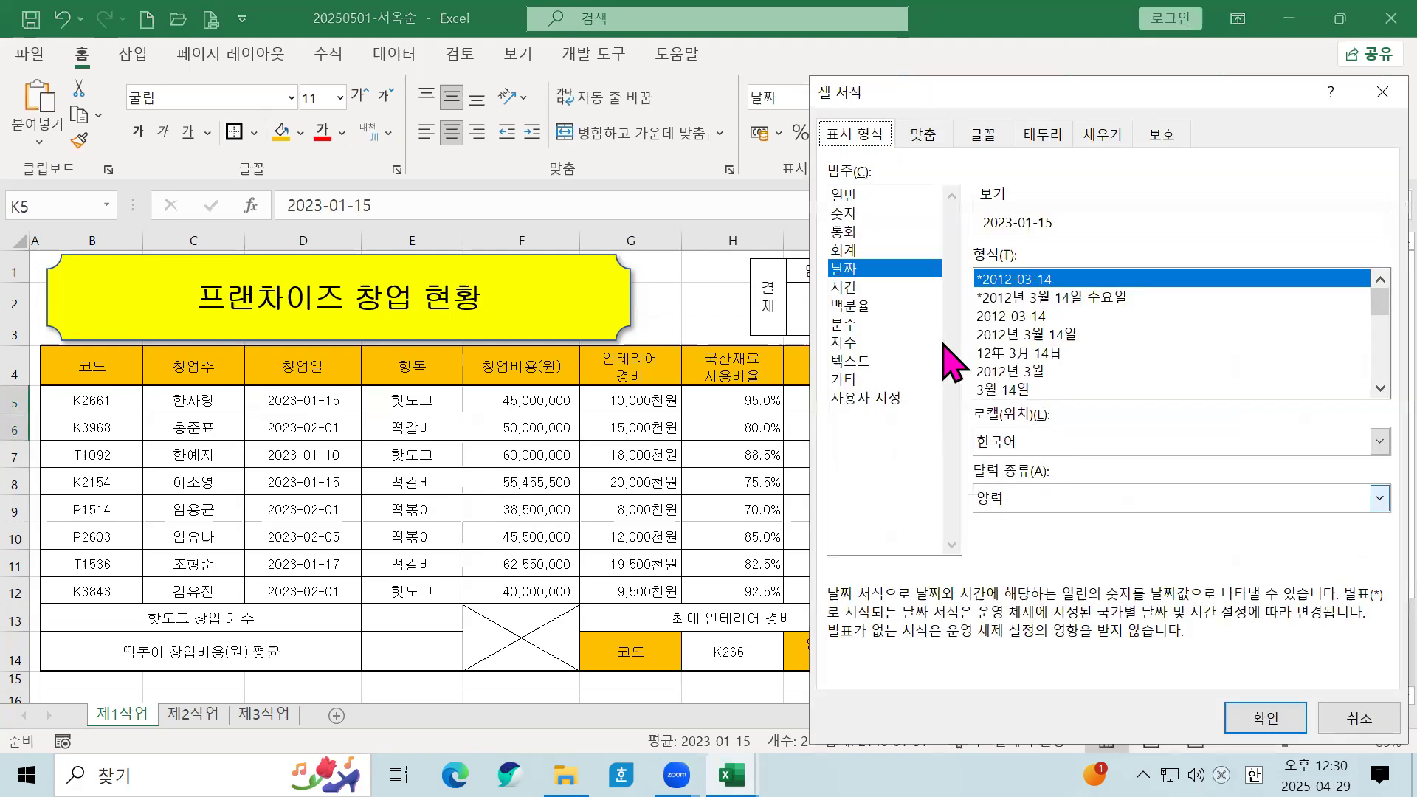
{"action": "left_click", "coordinate": [1043, 298]}
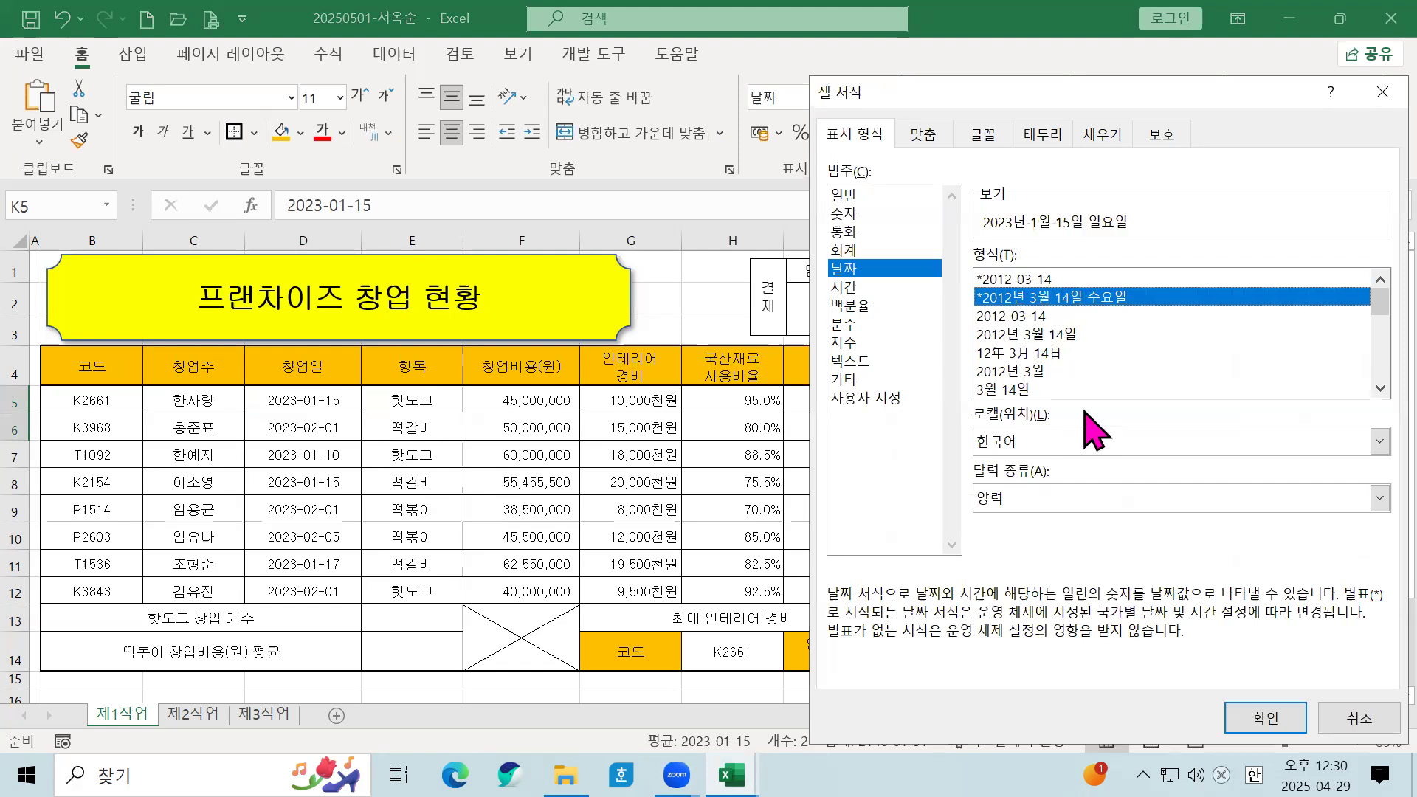
{"action": "left_click", "coordinate": [1263, 719]}
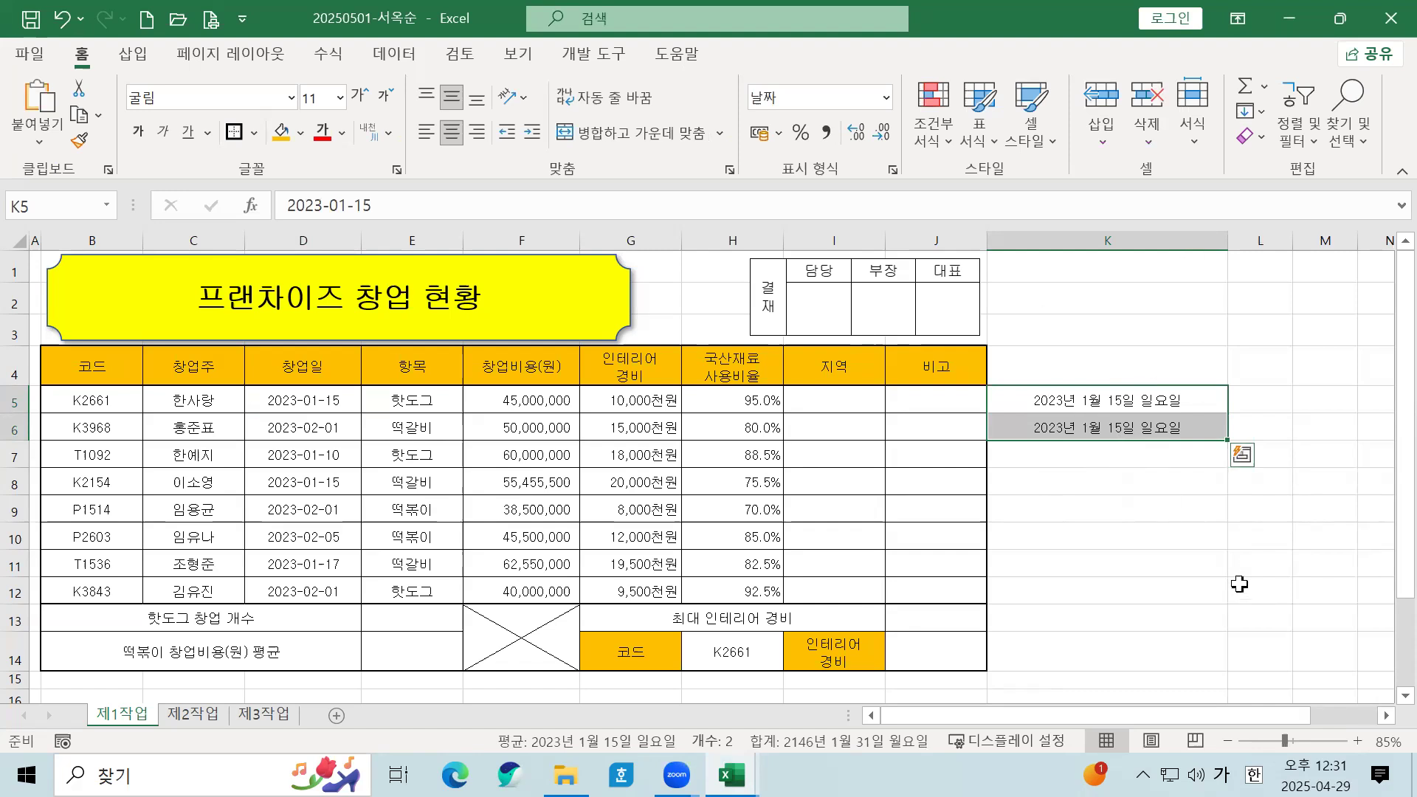
{"action": "left_click", "coordinate": [1100, 239]}
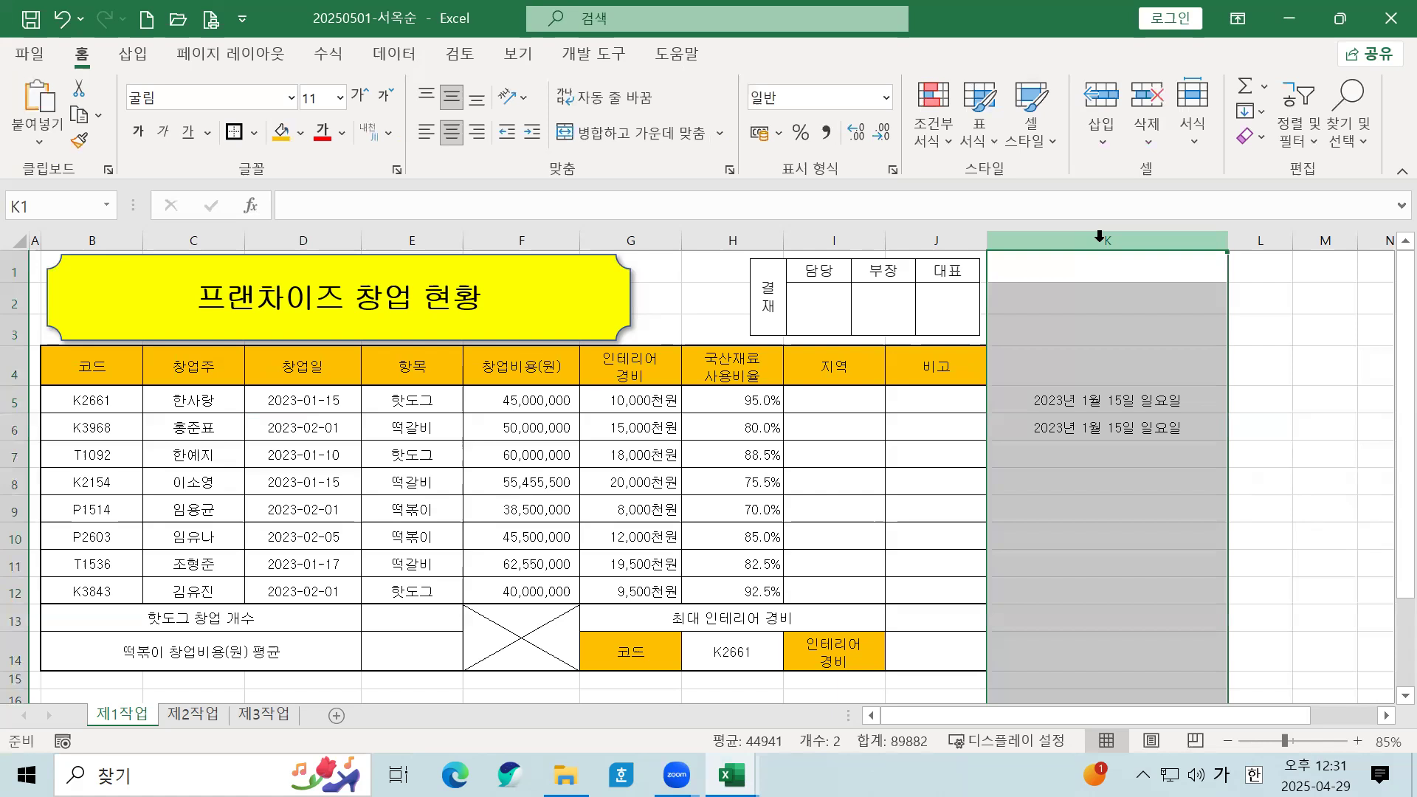
{"action": "right_click", "coordinate": [1100, 237]}
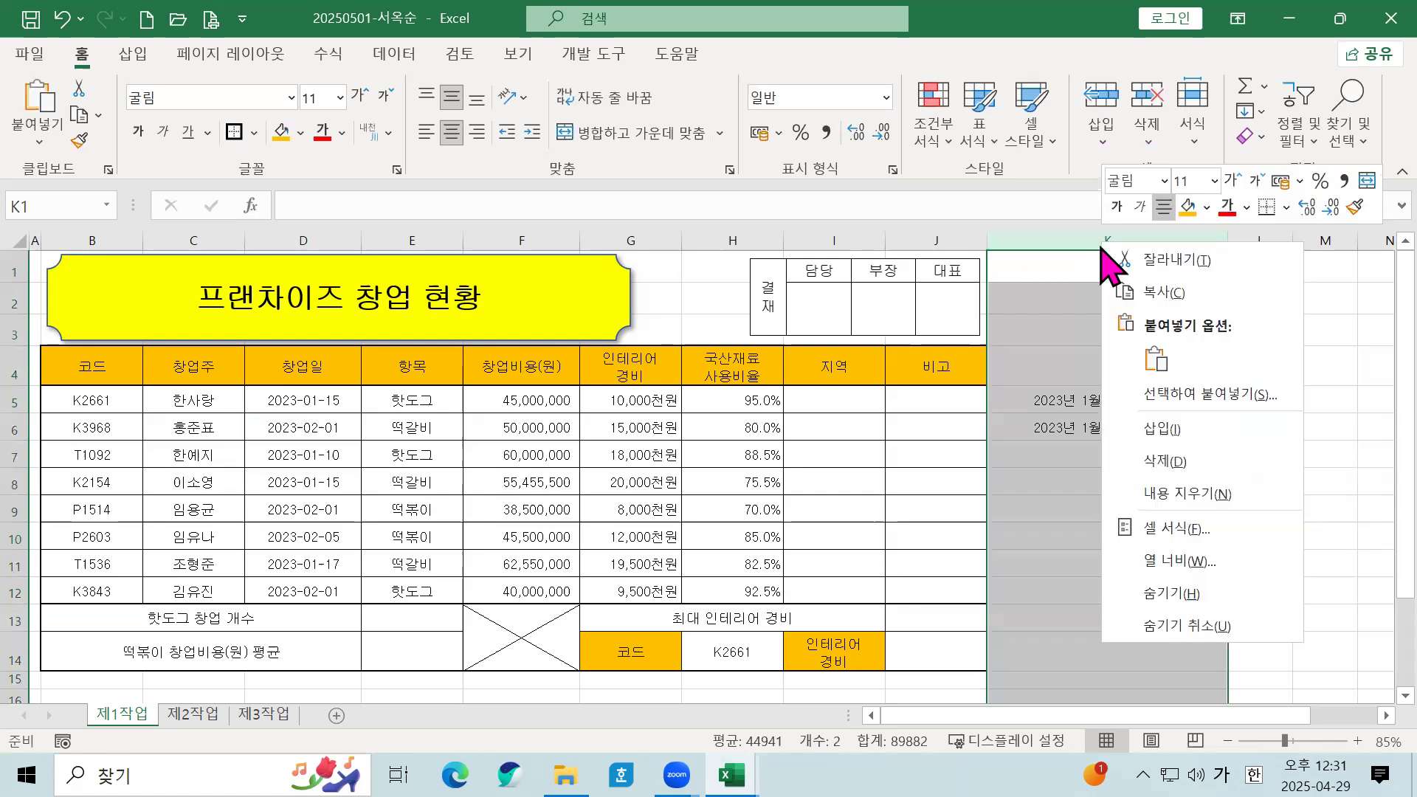
{"action": "left_click", "coordinate": [1162, 462]}
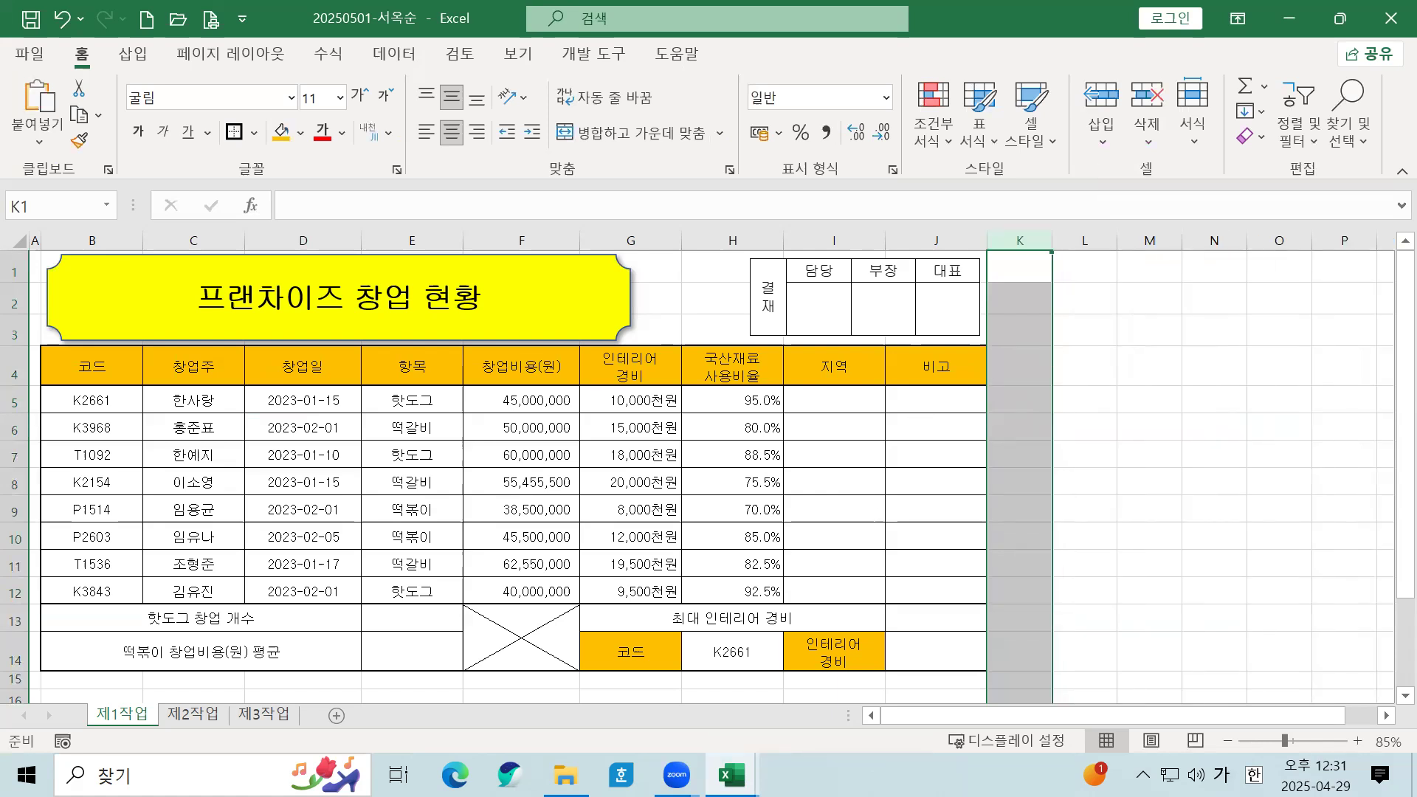